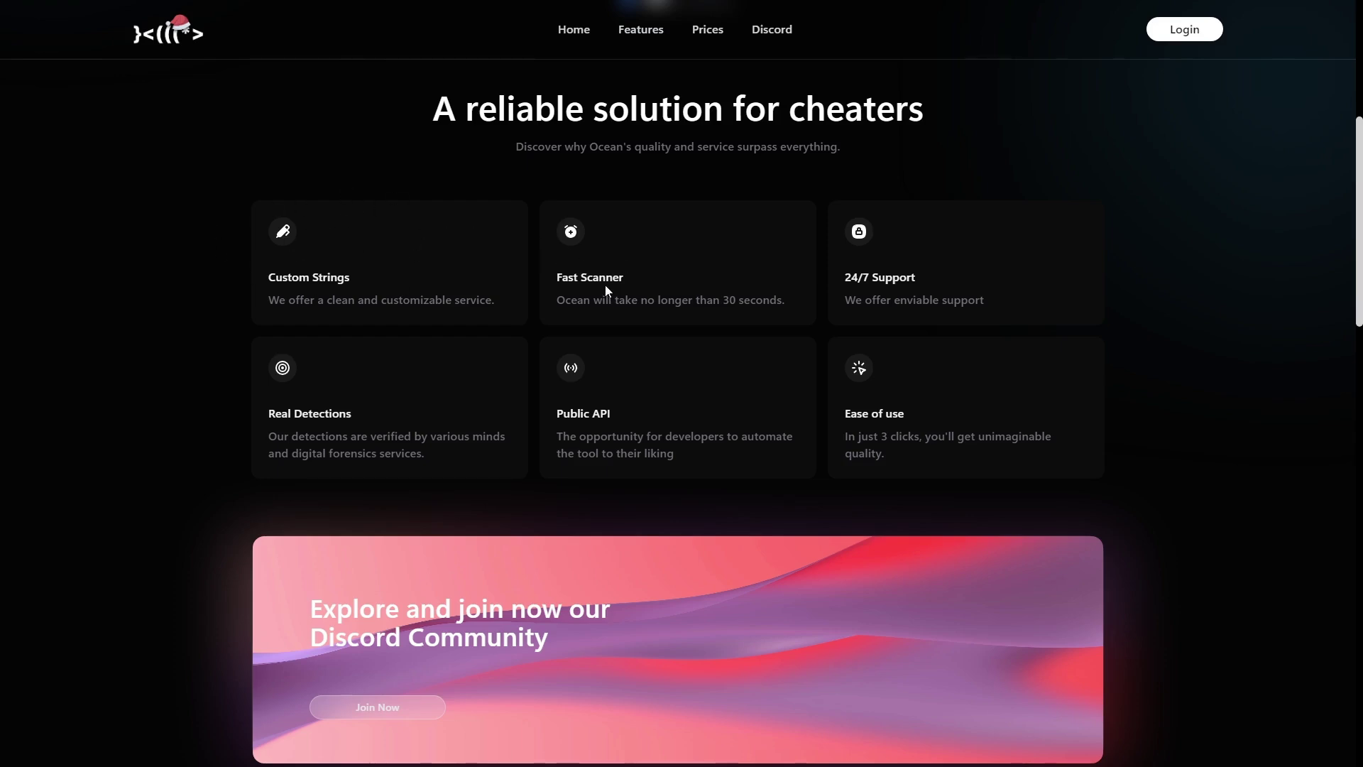
# Highlight the Fast Scanner description, then scroll down to the pricing section.
pyautogui.moveTo(586, 303); pyautogui.dragTo(731, 304)
pyautogui.click(697, 271)
pyautogui.scroll(-6, 368, 386)
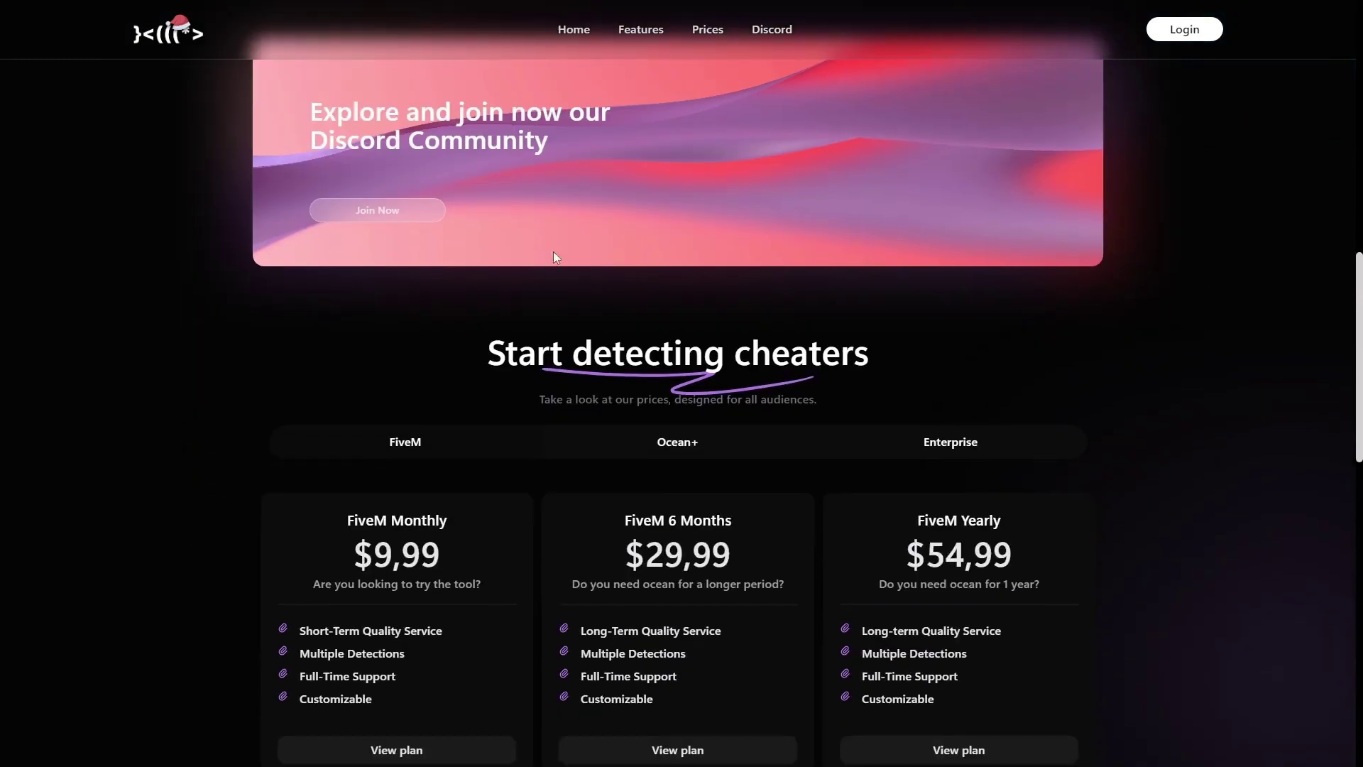
pyautogui.scroll(-3, 547, 323)
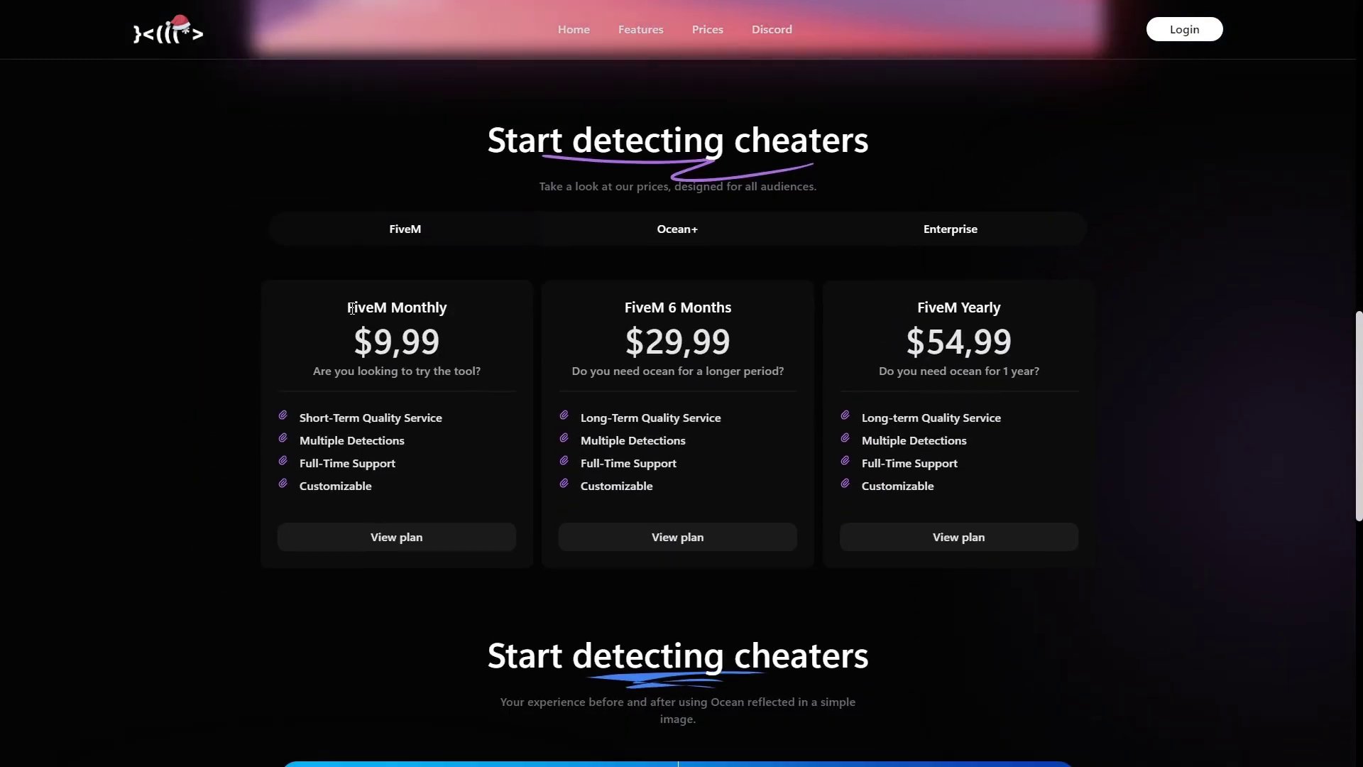
# Review the FiveM Monthly, 6 Months and Yearly prices, then show the Ocean+ Lifetime plan.
pyautogui.moveTo(351, 308); pyautogui.dragTo(448, 331)
pyautogui.click(453, 335)
pyautogui.moveTo(626, 308); pyautogui.dragTo(744, 330)
pyautogui.click(743, 330)
pyautogui.moveTo(917, 307); pyautogui.dragTo(1029, 348)
pyautogui.click(1030, 348)
pyautogui.click(586, 236)
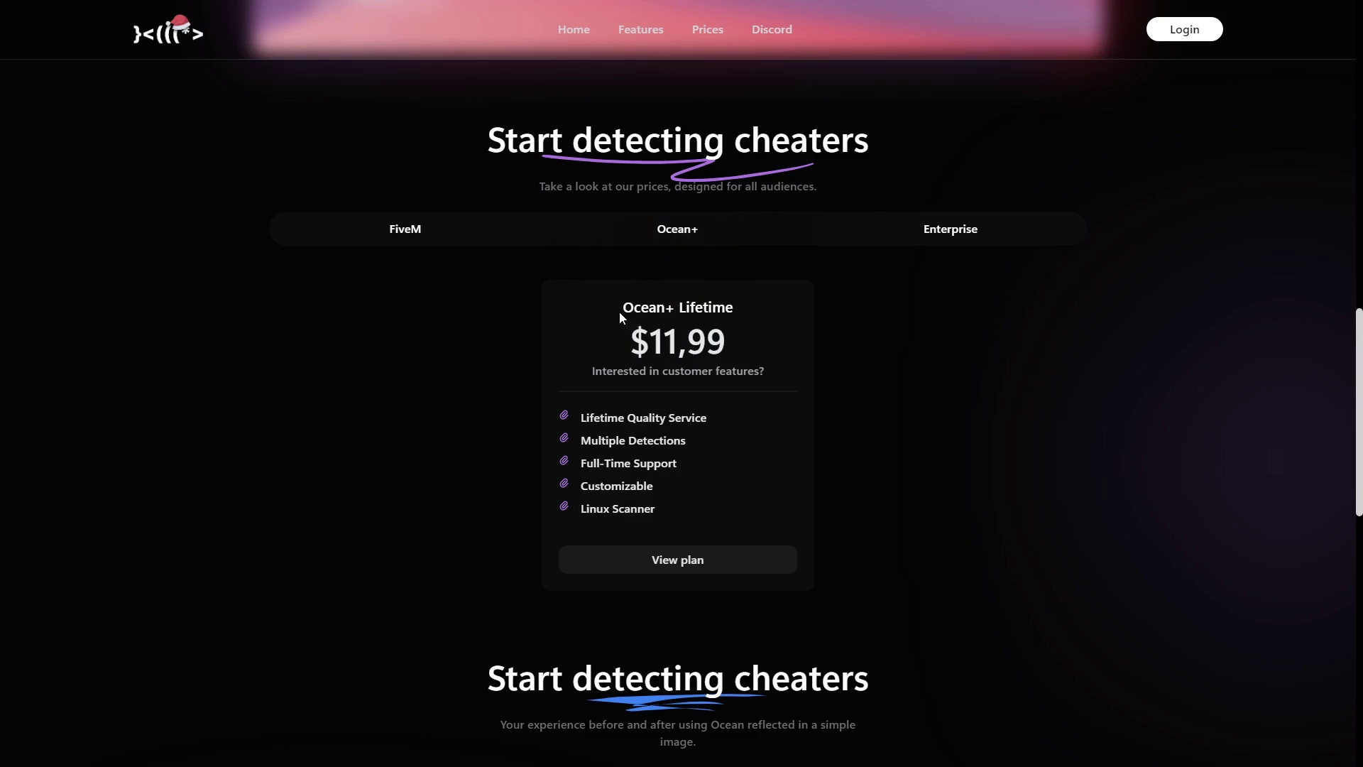
pyautogui.moveTo(619, 326); pyautogui.dragTo(764, 335)
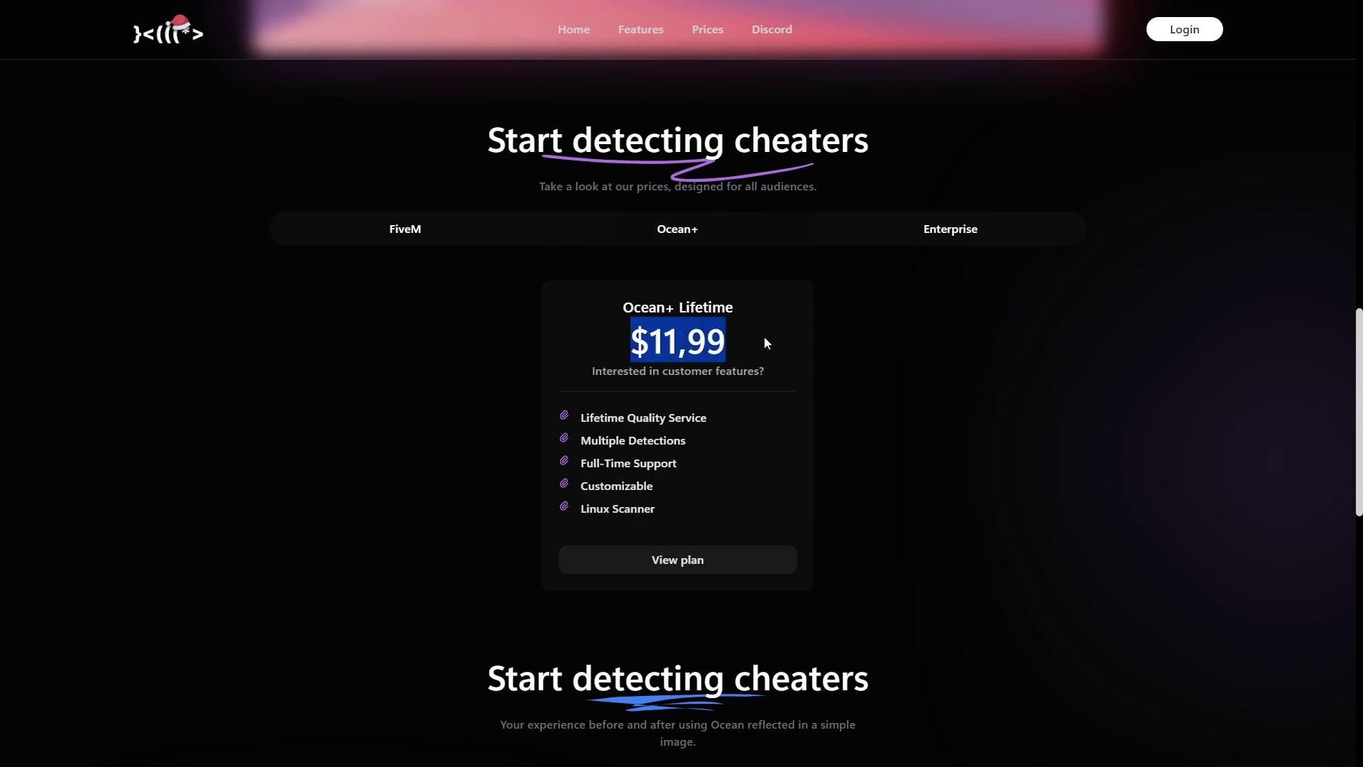
pyautogui.click(680, 345)
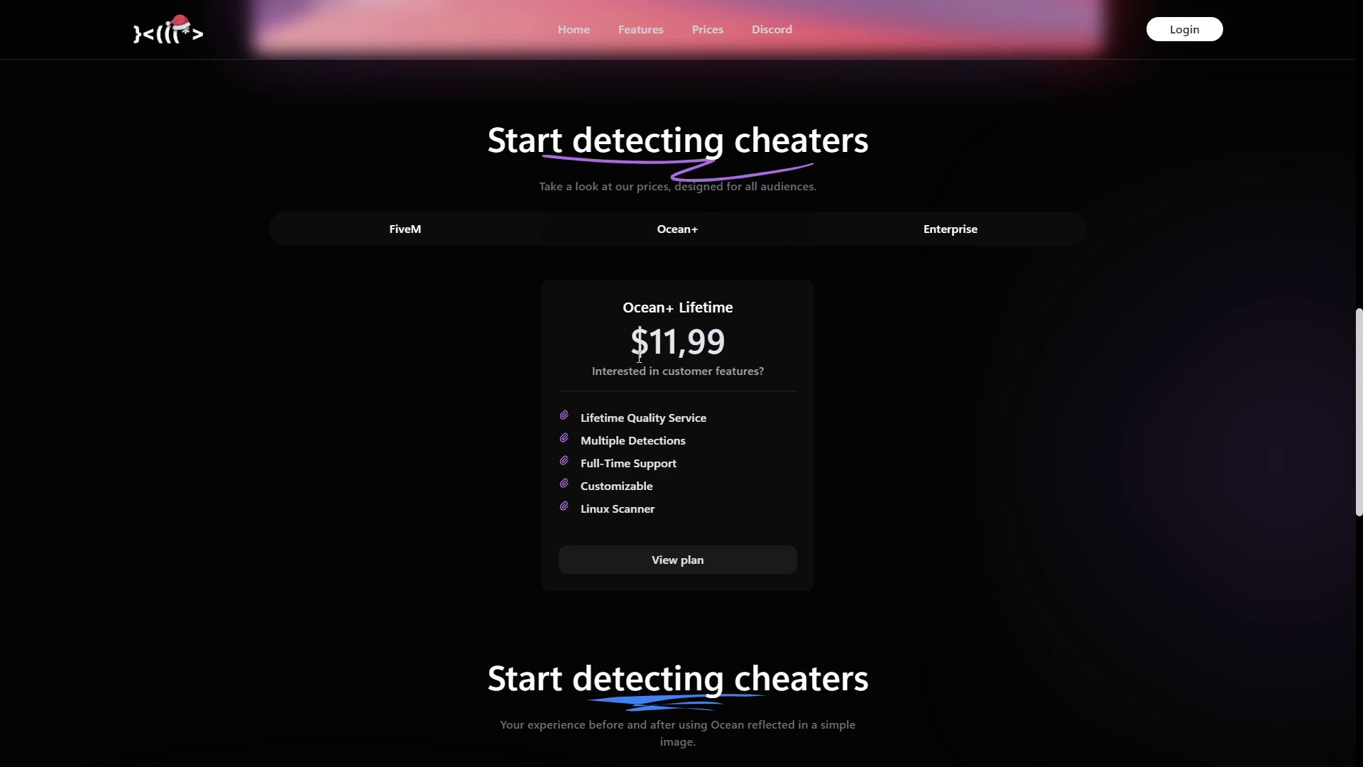
pyautogui.moveTo(582, 418); pyautogui.dragTo(716, 416)
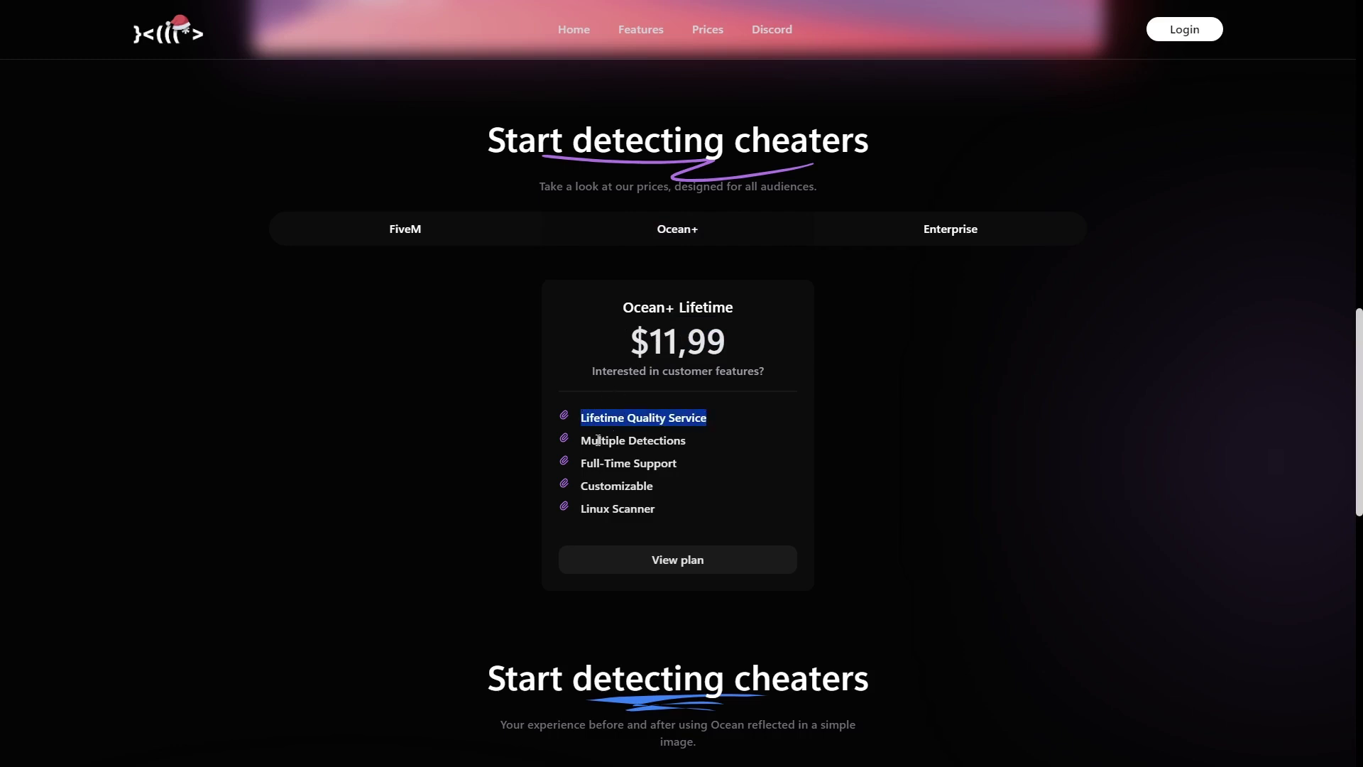
pyautogui.moveTo(583, 440); pyautogui.dragTo(697, 436)
pyautogui.click(697, 436)
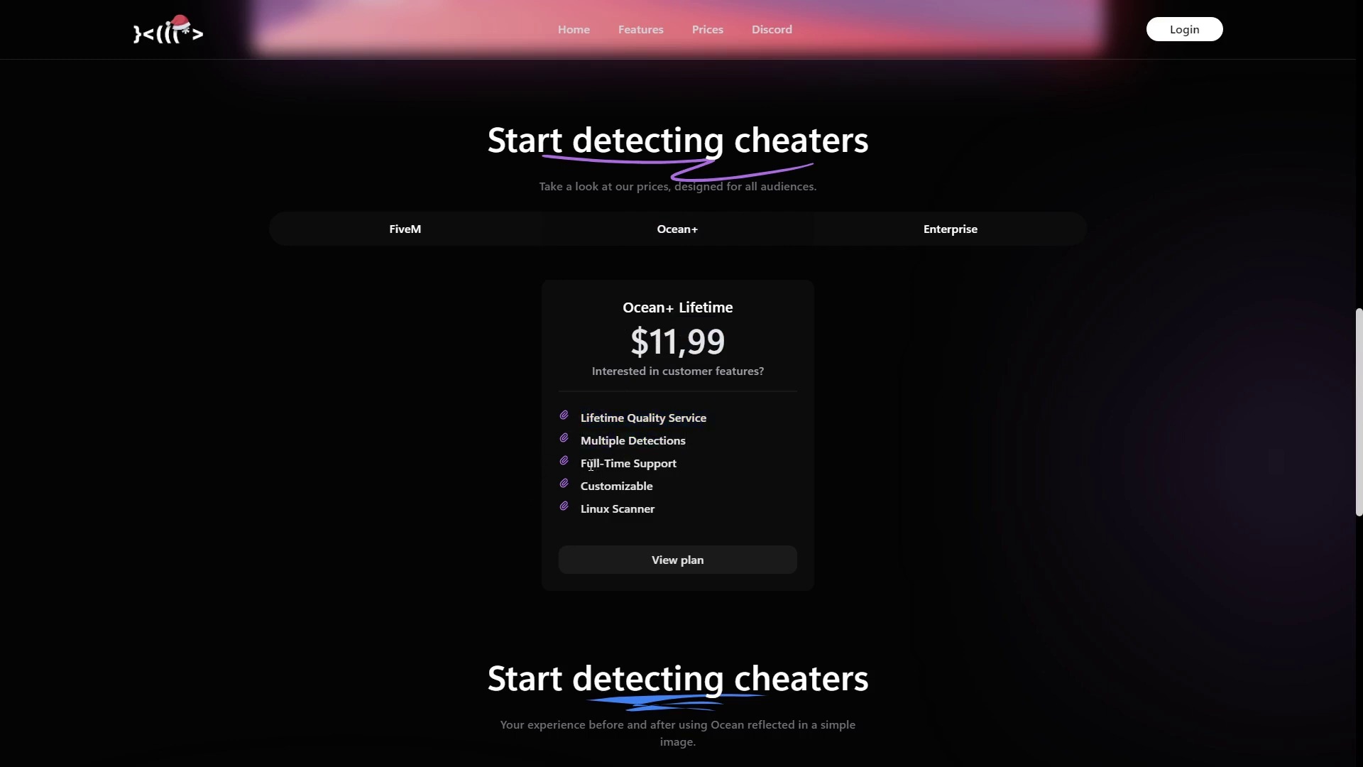
pyautogui.moveTo(582, 466); pyautogui.dragTo(694, 466)
pyautogui.doubleClick(631, 485)
pyautogui.click(634, 487)
pyautogui.moveTo(581, 513)
pyautogui.mouseDown()
pyautogui.moveTo(655, 510)
pyautogui.moveTo(568, 514)
pyautogui.mouseUp()
pyautogui.click(564, 509)
pyautogui.moveTo(657, 509); pyautogui.dragTo(581, 509)
pyautogui.scroll(-2, 604, 501)
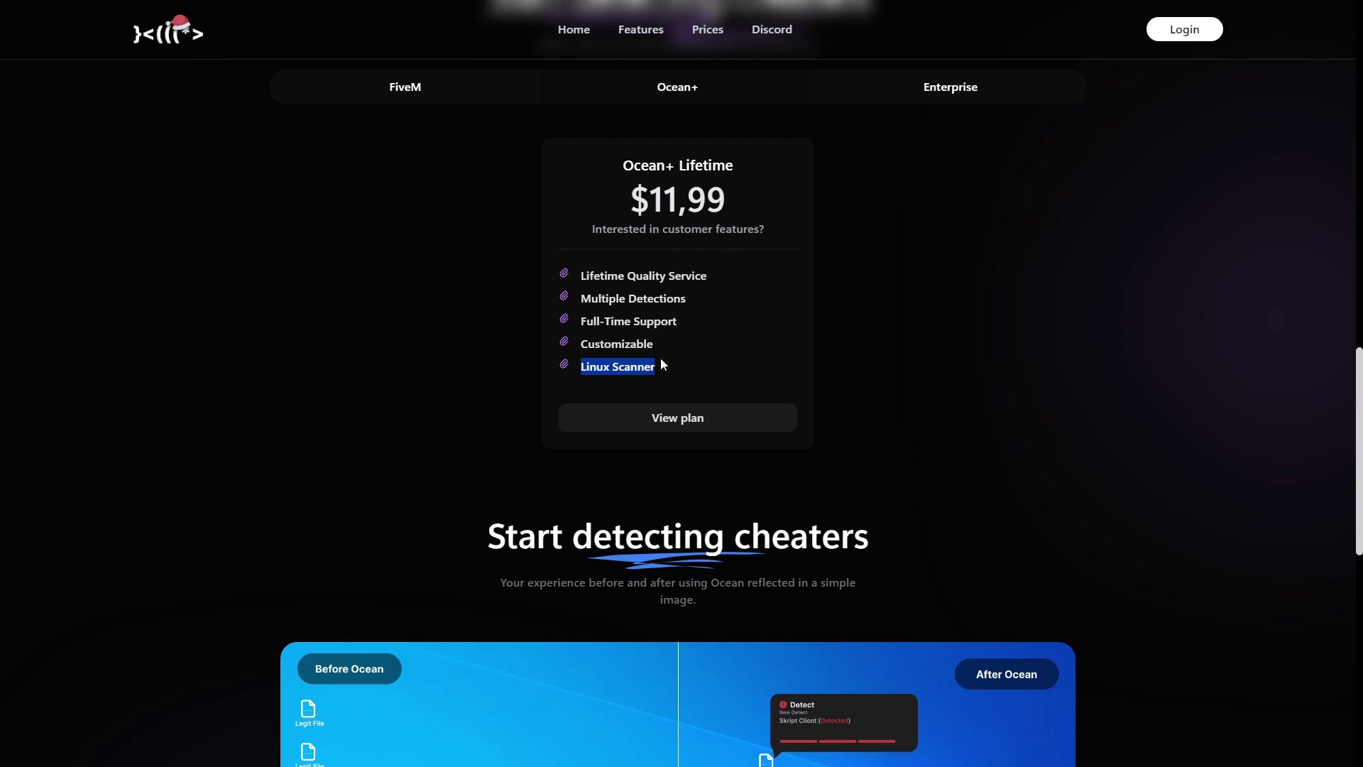
pyautogui.moveTo(579, 366); pyautogui.dragTo(682, 373)
pyautogui.click(676, 376)
pyautogui.scroll(-1, 623, 374)
pyautogui.scroll(5, 655, 365)
# Show the two Enterprise pricing plans and scroll down to the Before/After image.
pyautogui.click(894, 370)
pyautogui.scroll(-2, 666, 345)
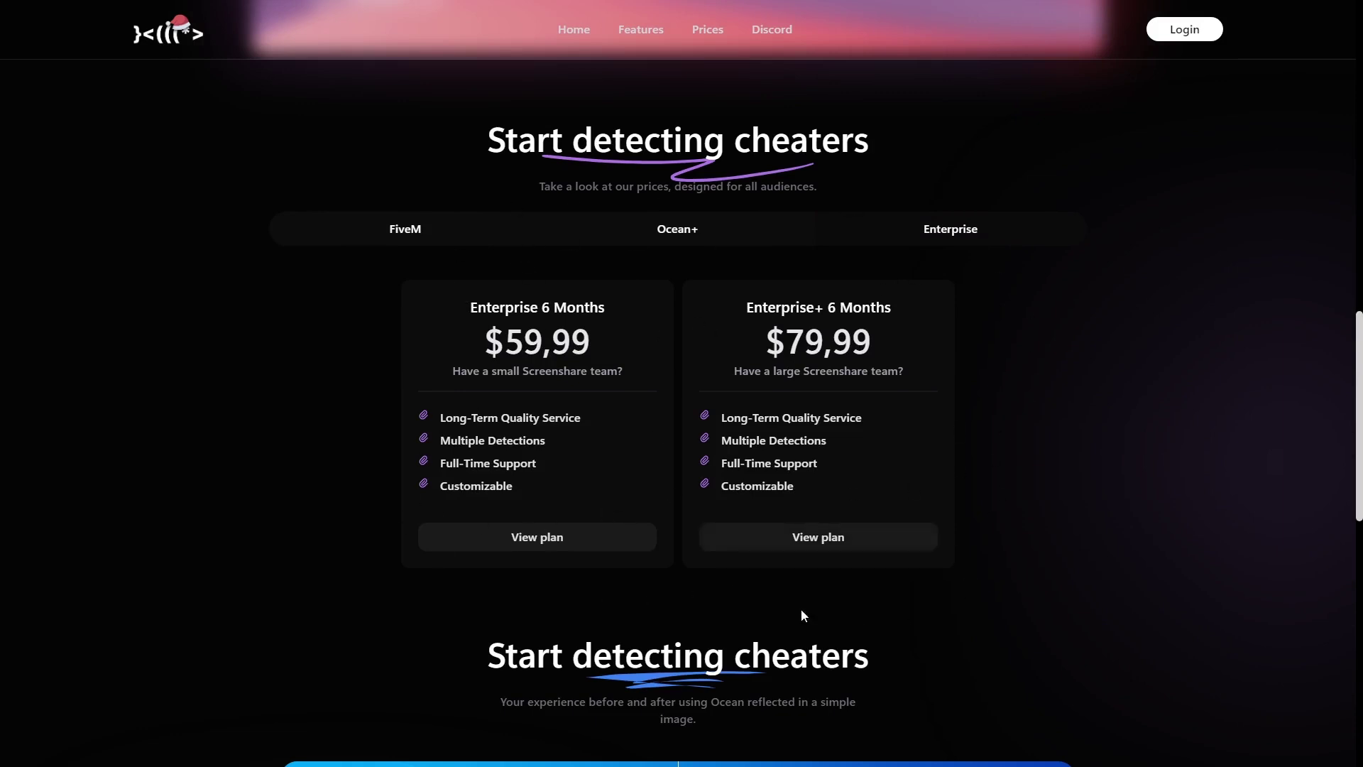
pyautogui.scroll(-7, 926, 559)
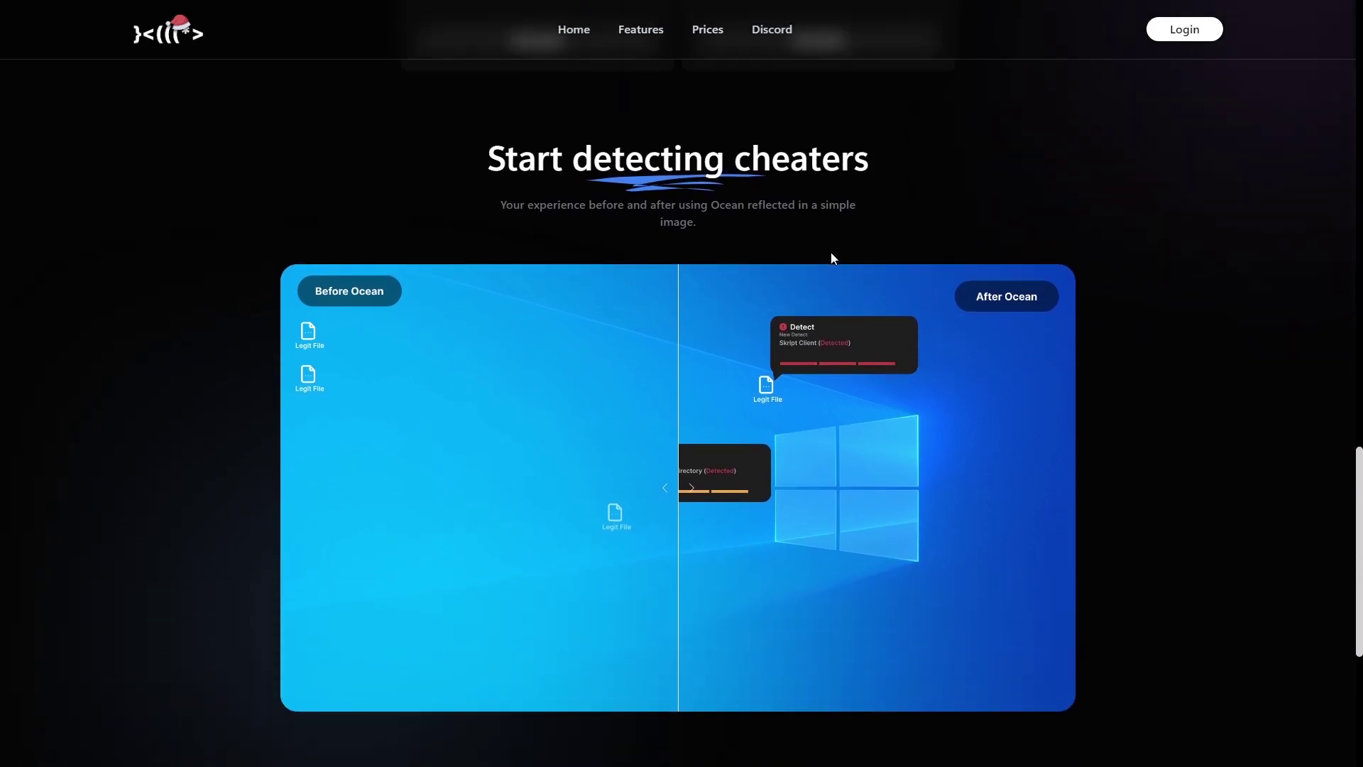
# Sweep the Before/After Ocean comparison slider, scroll to 'Try Ocean now!', and open Start.
pyautogui.moveTo(686, 480); pyautogui.dragTo(211, 416)
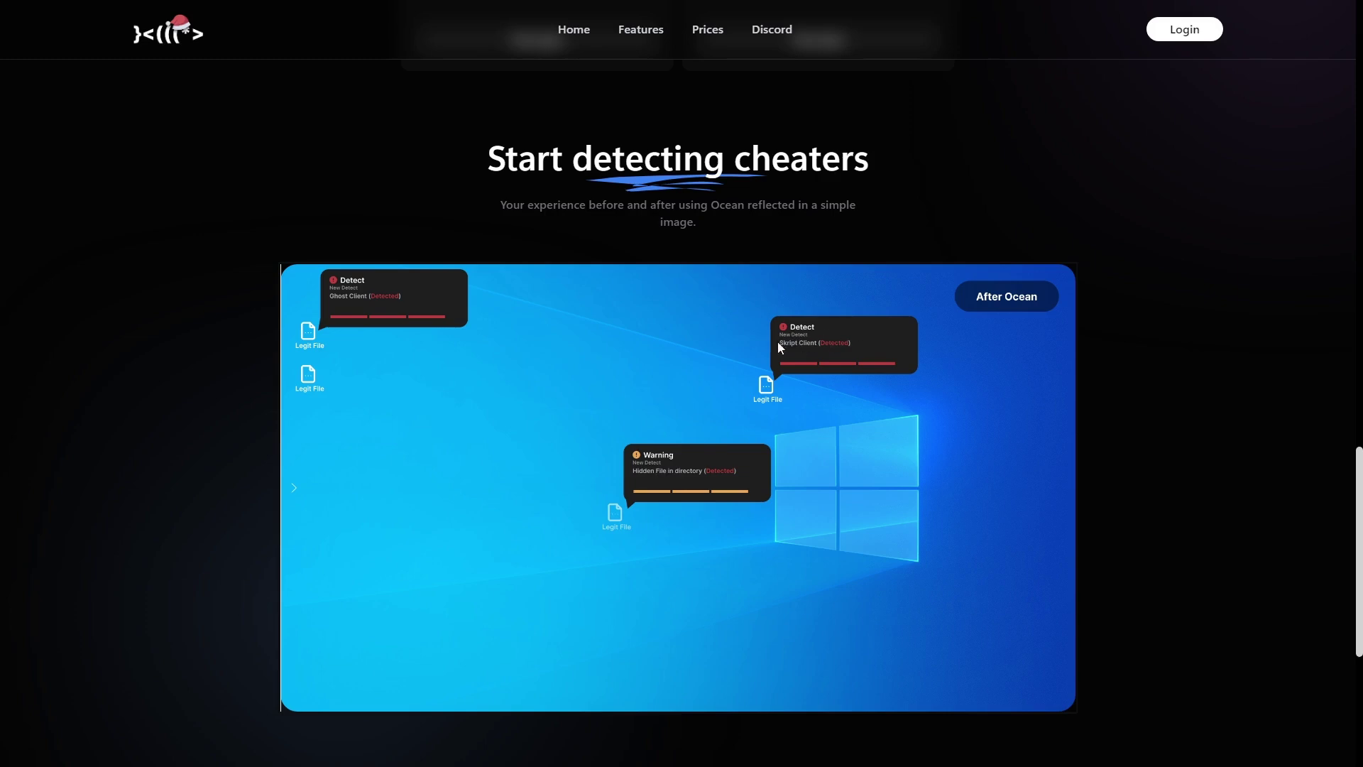
pyautogui.scroll(-5, 787, 383)
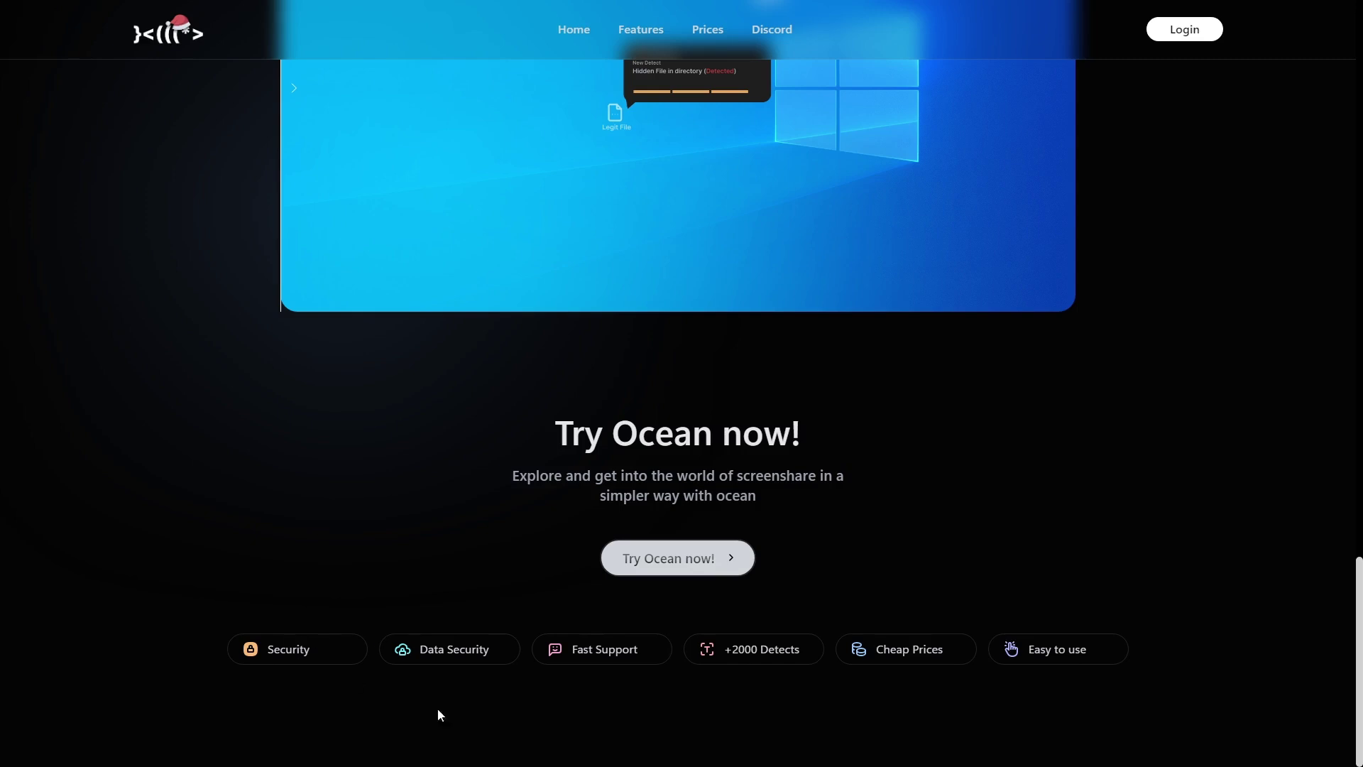
pyautogui.press('super')
# Switch to the Ocean dashboard and check Scans 61,130, Detected 22,595, Logins 27,380, Downloads 59,626.
pyautogui.moveTo(651, 750)
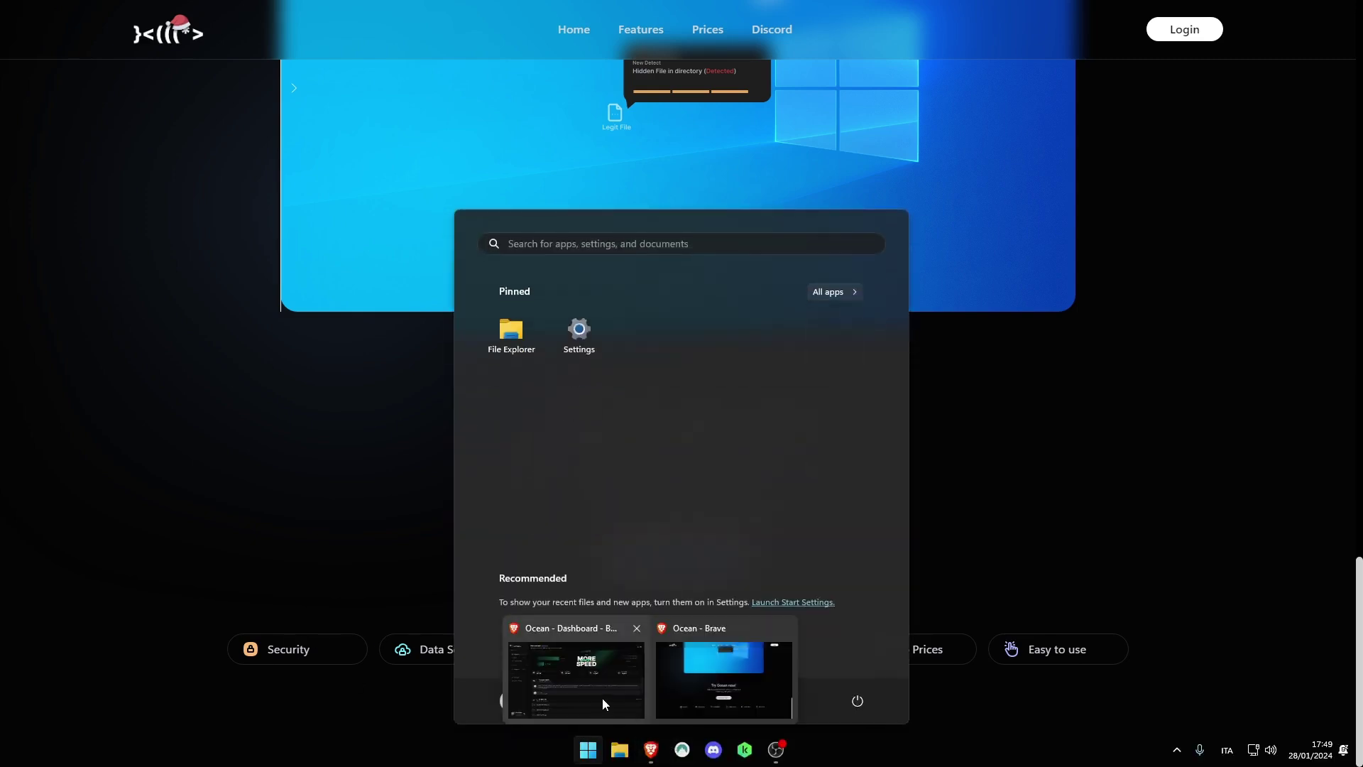
pyautogui.click(602, 698)
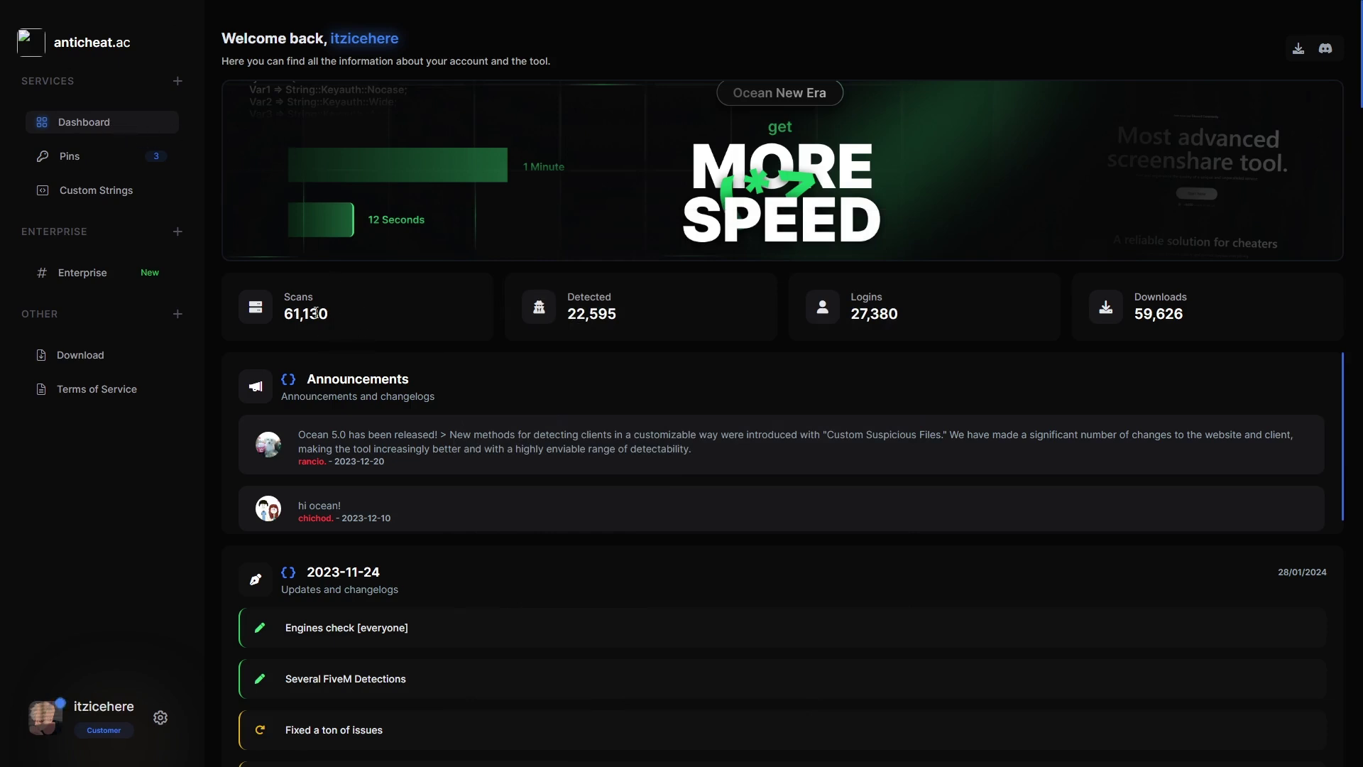
pyautogui.moveTo(327, 318); pyautogui.dragTo(283, 317)
pyautogui.moveTo(621, 315); pyautogui.dragTo(683, 286)
pyautogui.moveTo(916, 318); pyautogui.dragTo(988, 282)
pyautogui.moveTo(1206, 317); pyautogui.dragTo(1116, 286)
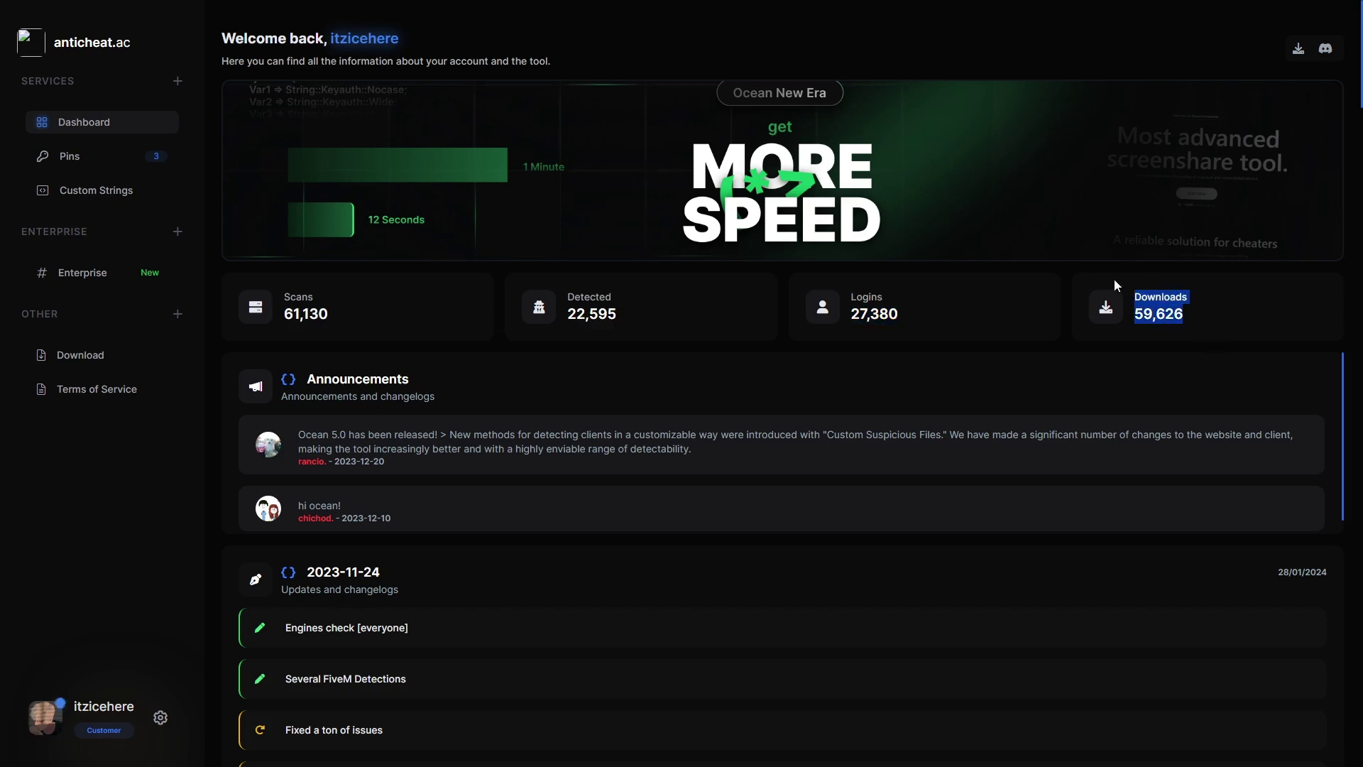
pyautogui.click(848, 92)
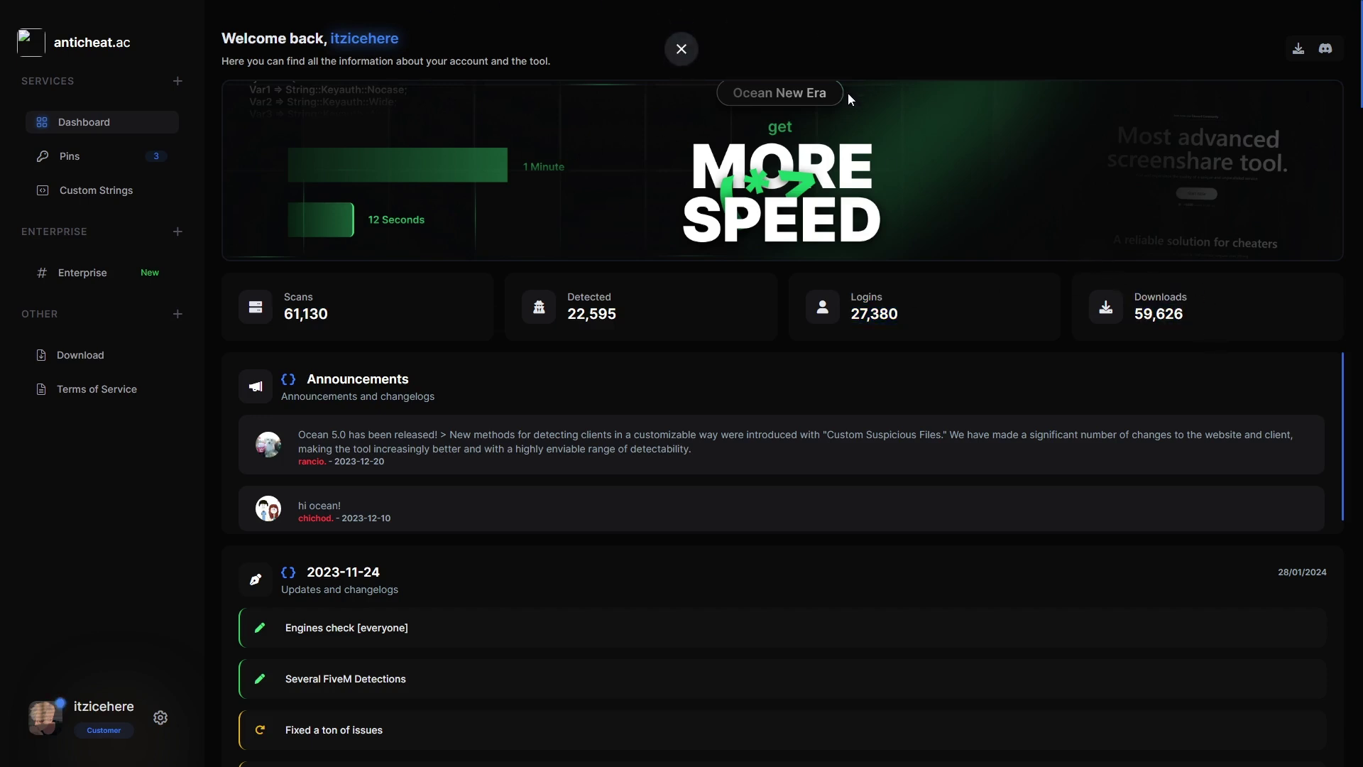
# Read the announcements and scroll through the 2023-11-24 changelog entries.
pyautogui.scroll(-3, 321, 198)
pyautogui.moveTo(284, 209); pyautogui.dragTo(700, 250)
pyautogui.click(700, 250)
pyautogui.scroll(-1, 688, 247)
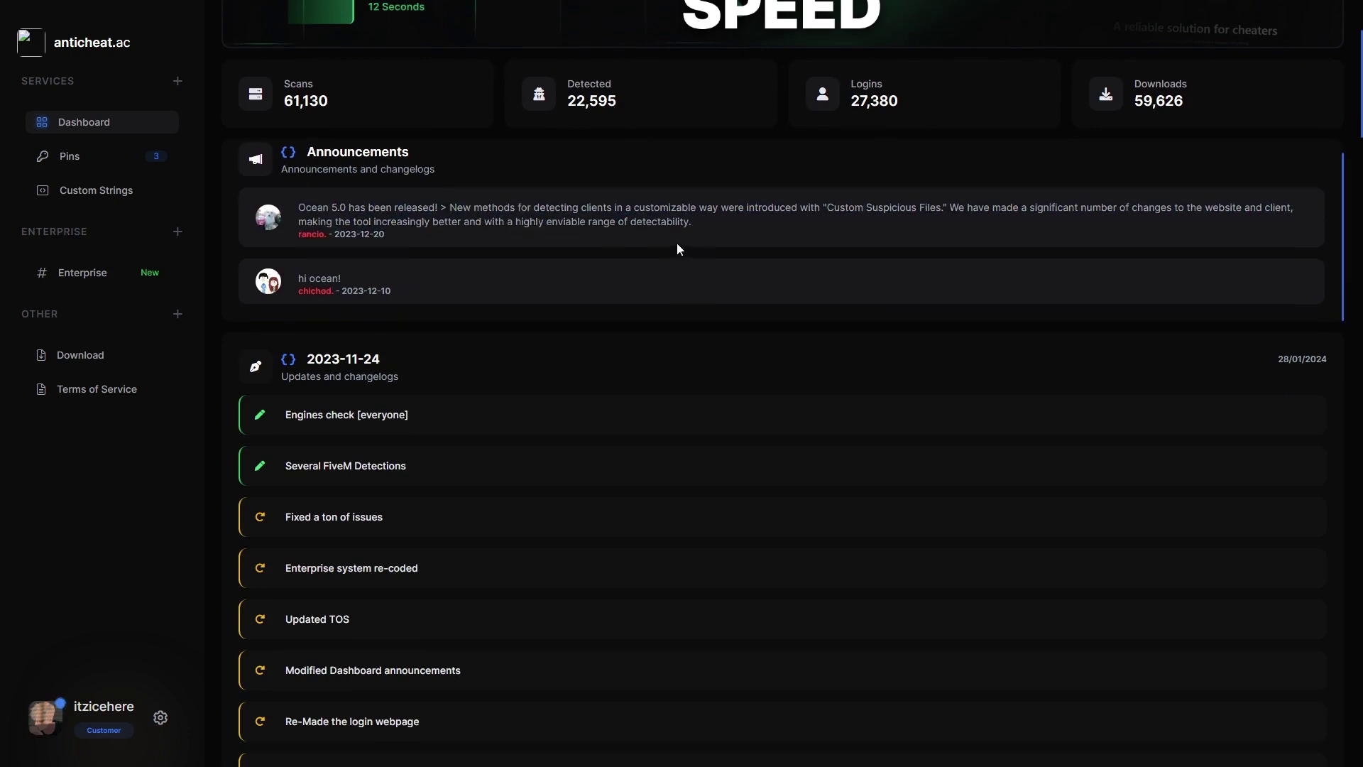
pyautogui.scroll(-3, 639, 256)
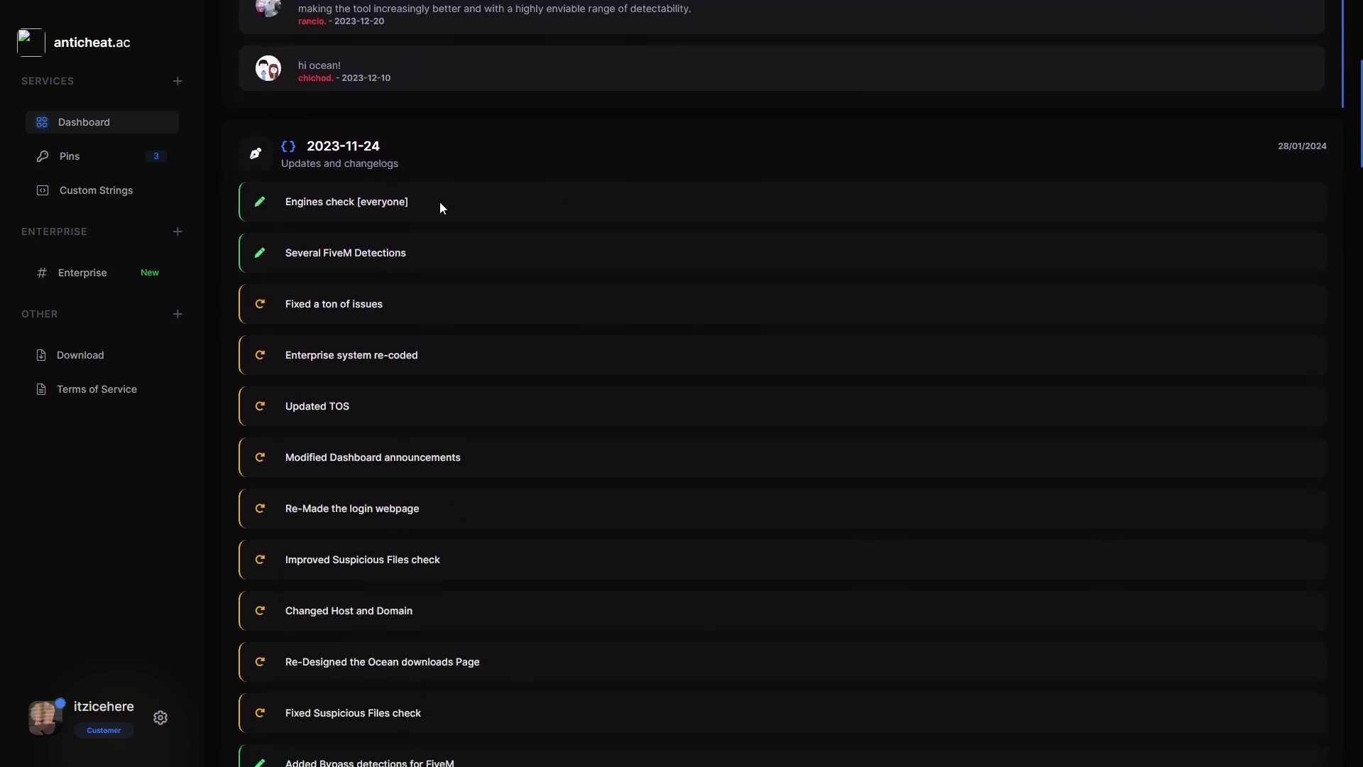
pyautogui.scroll(-1, 445, 187)
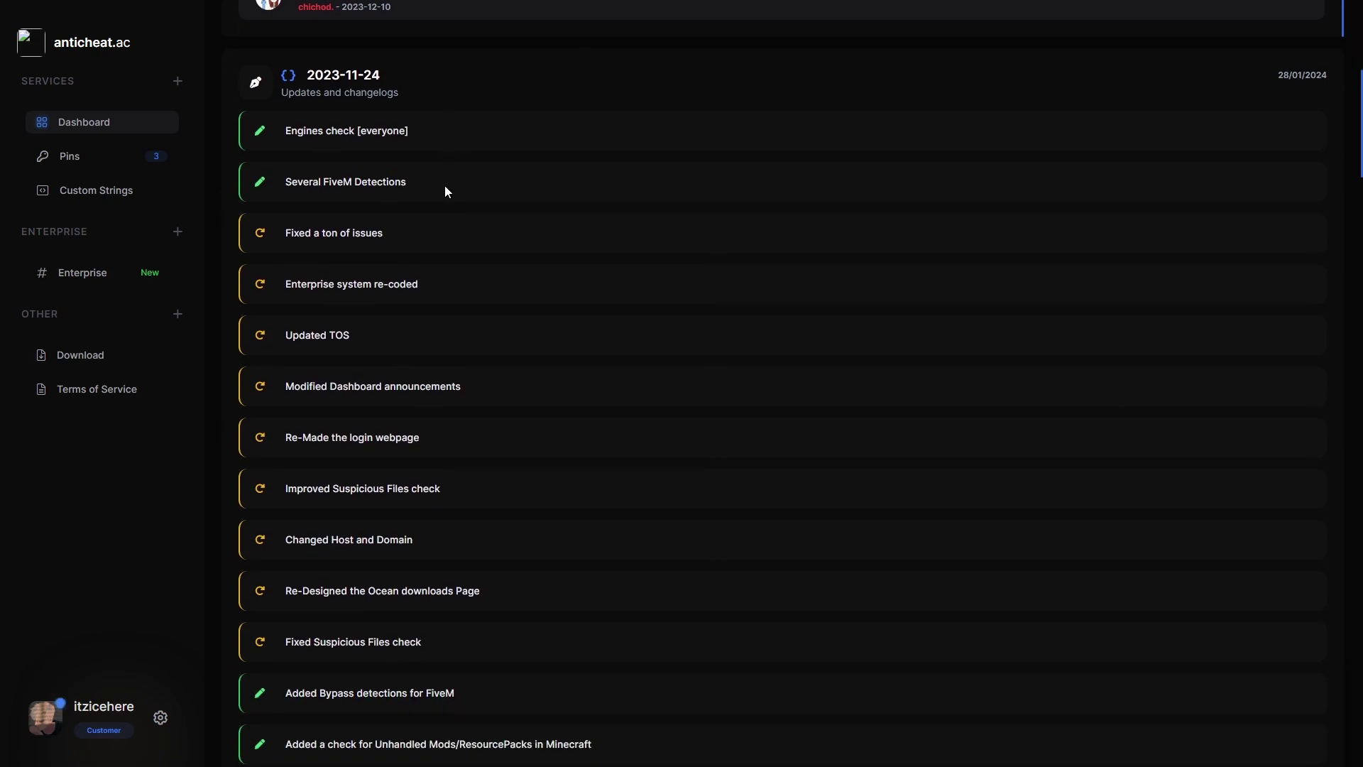
pyautogui.scroll(-3, 446, 189)
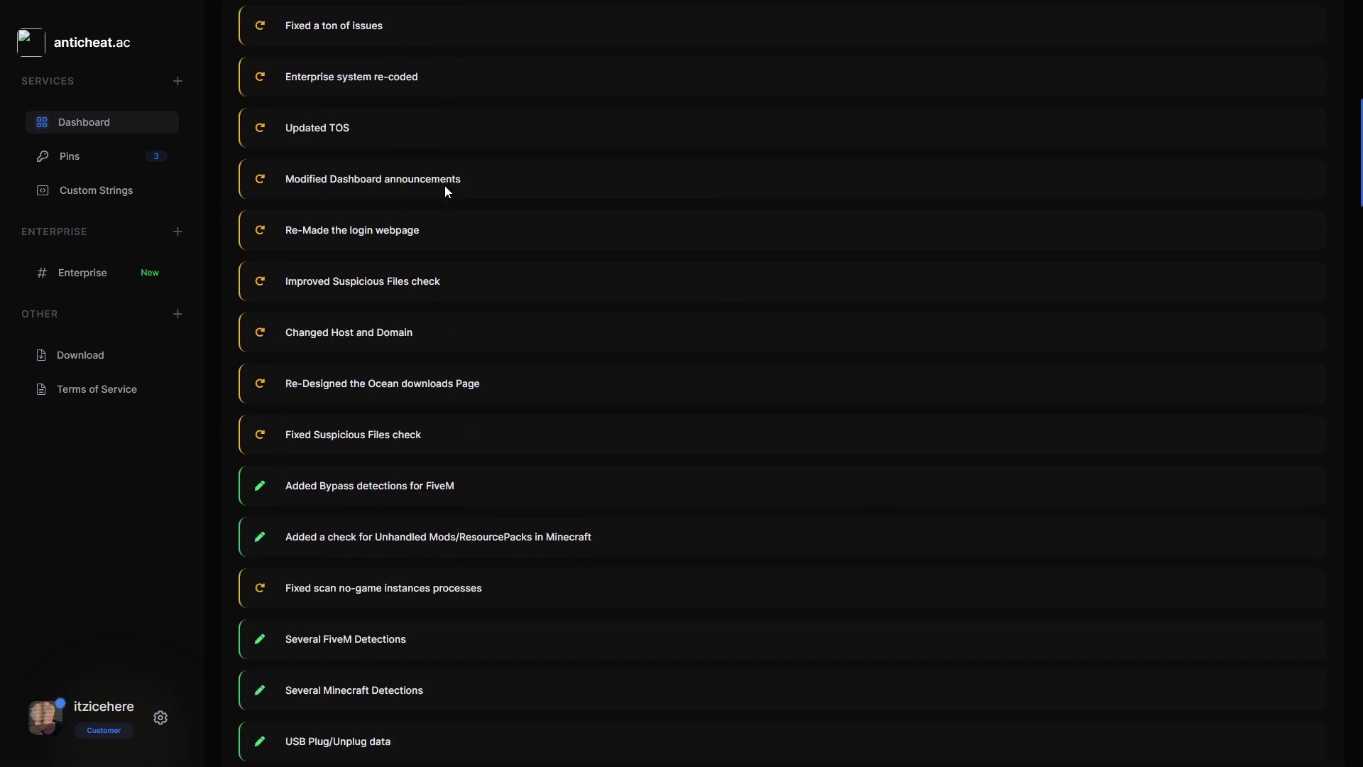
pyautogui.scroll(-7, 446, 190)
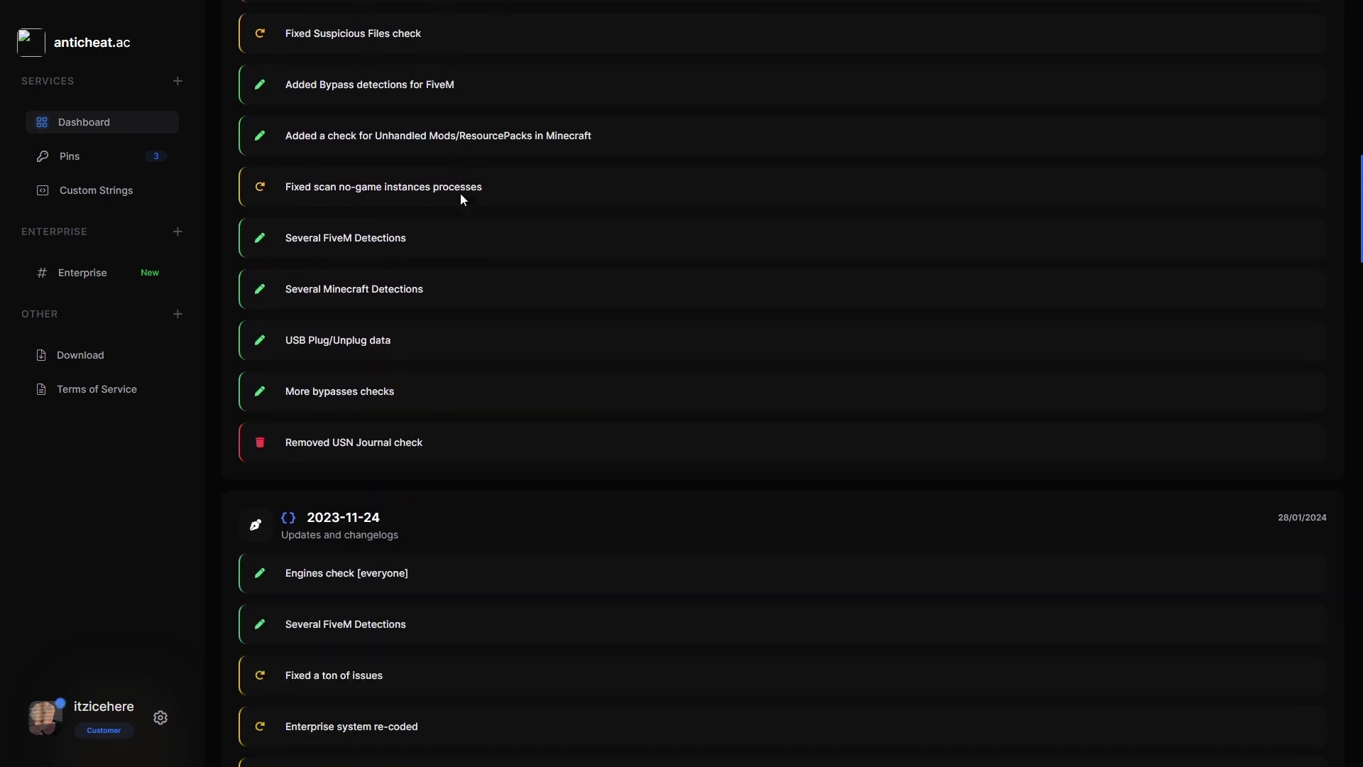
pyautogui.scroll(-1, 461, 235)
pyautogui.scroll(1, 455, 275)
pyautogui.scroll(2, 369, 325)
pyautogui.scroll(1, 369, 318)
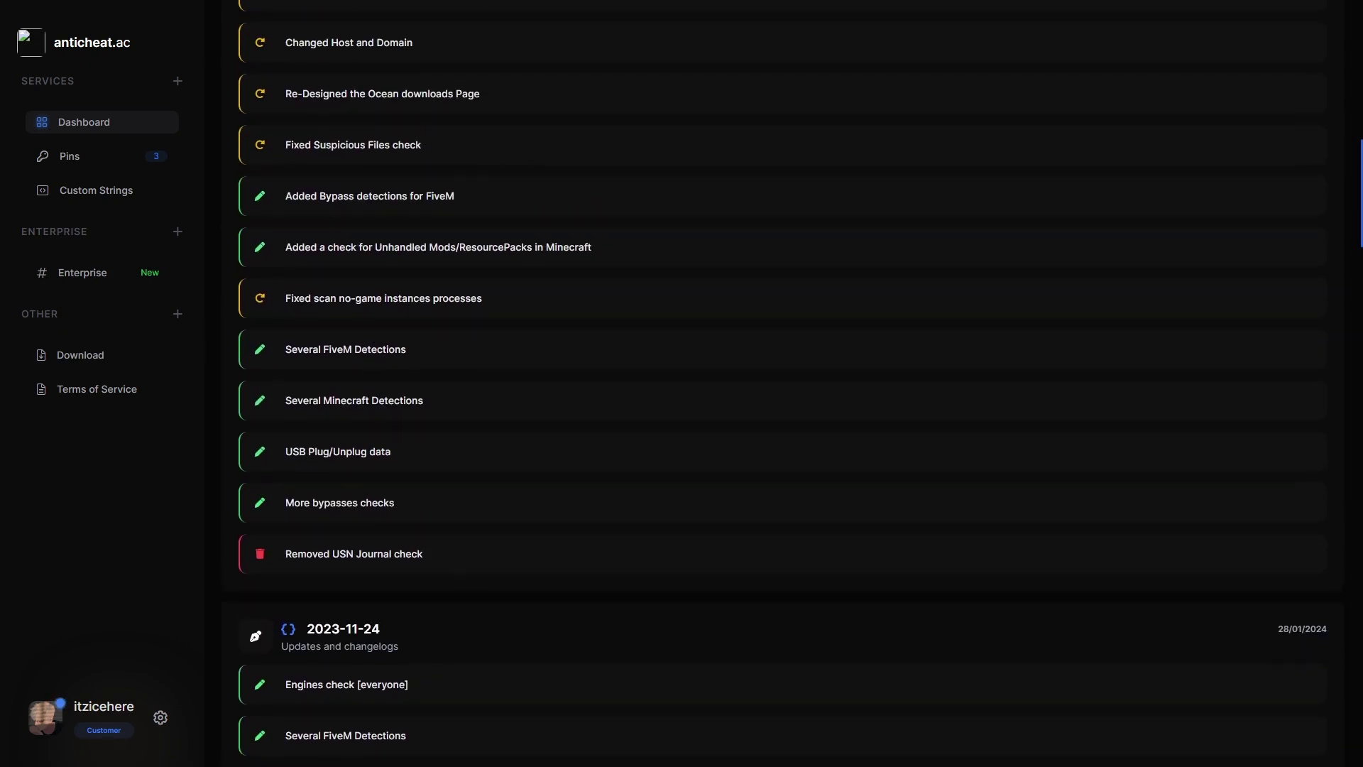
pyautogui.scroll(2, 287, 492)
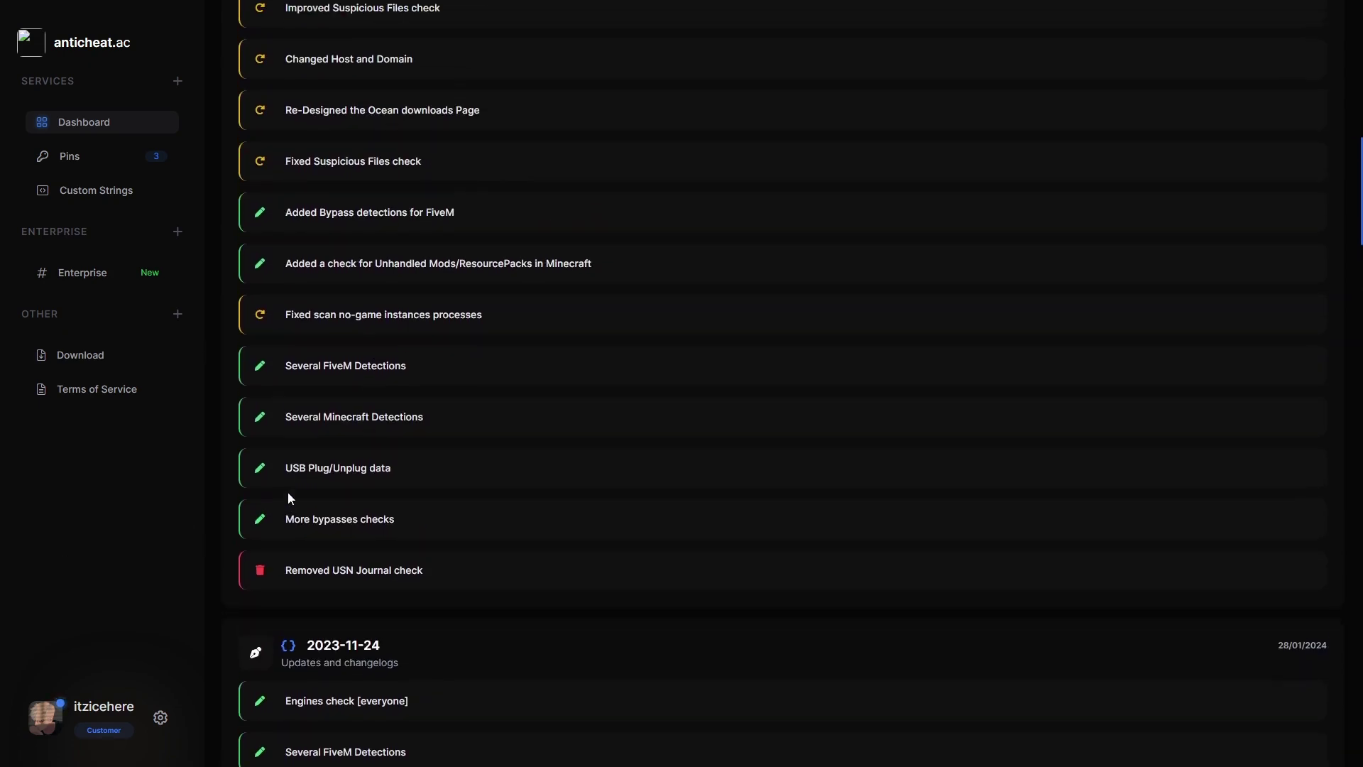
pyautogui.click(84, 164)
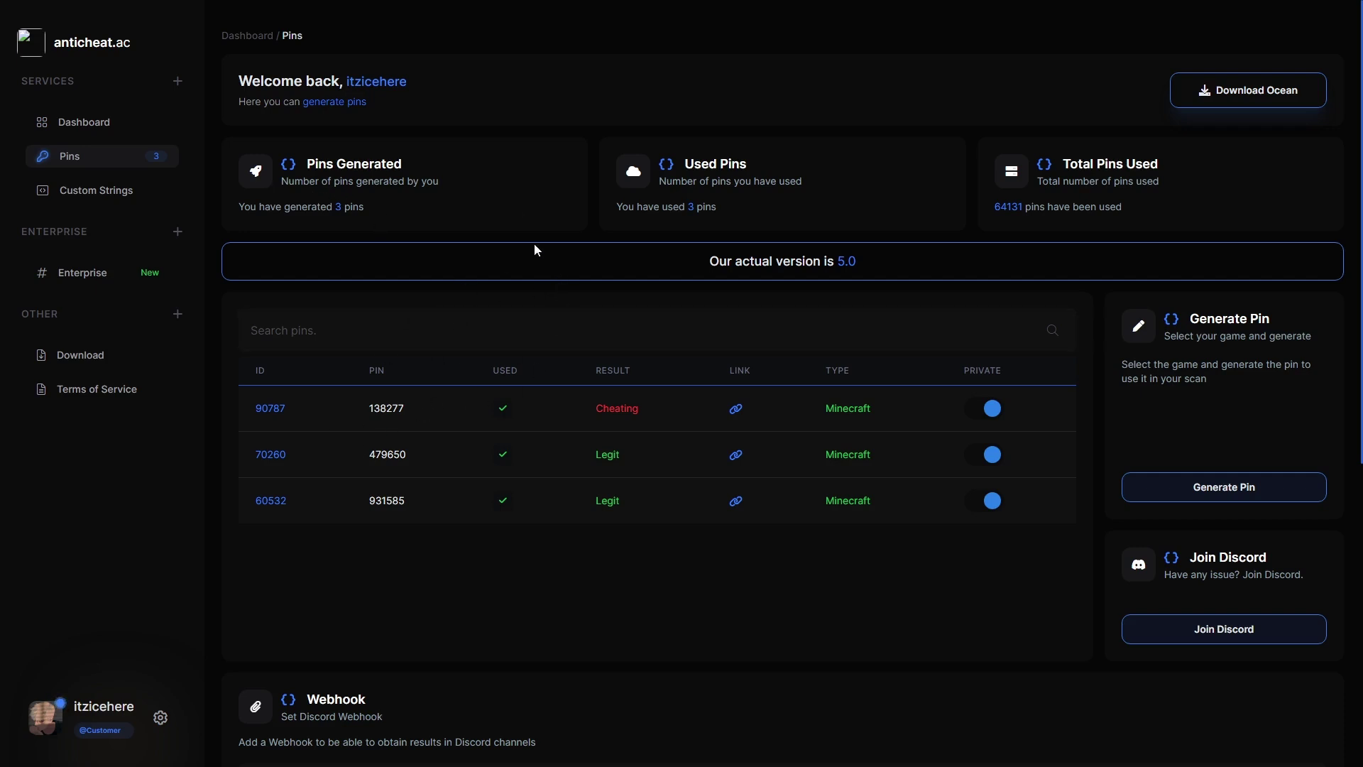
pyautogui.doubleClick(332, 164)
pyautogui.moveTo(307, 164); pyautogui.dragTo(417, 169)
pyautogui.click(416, 169)
pyautogui.scroll(-2, 1050, 281)
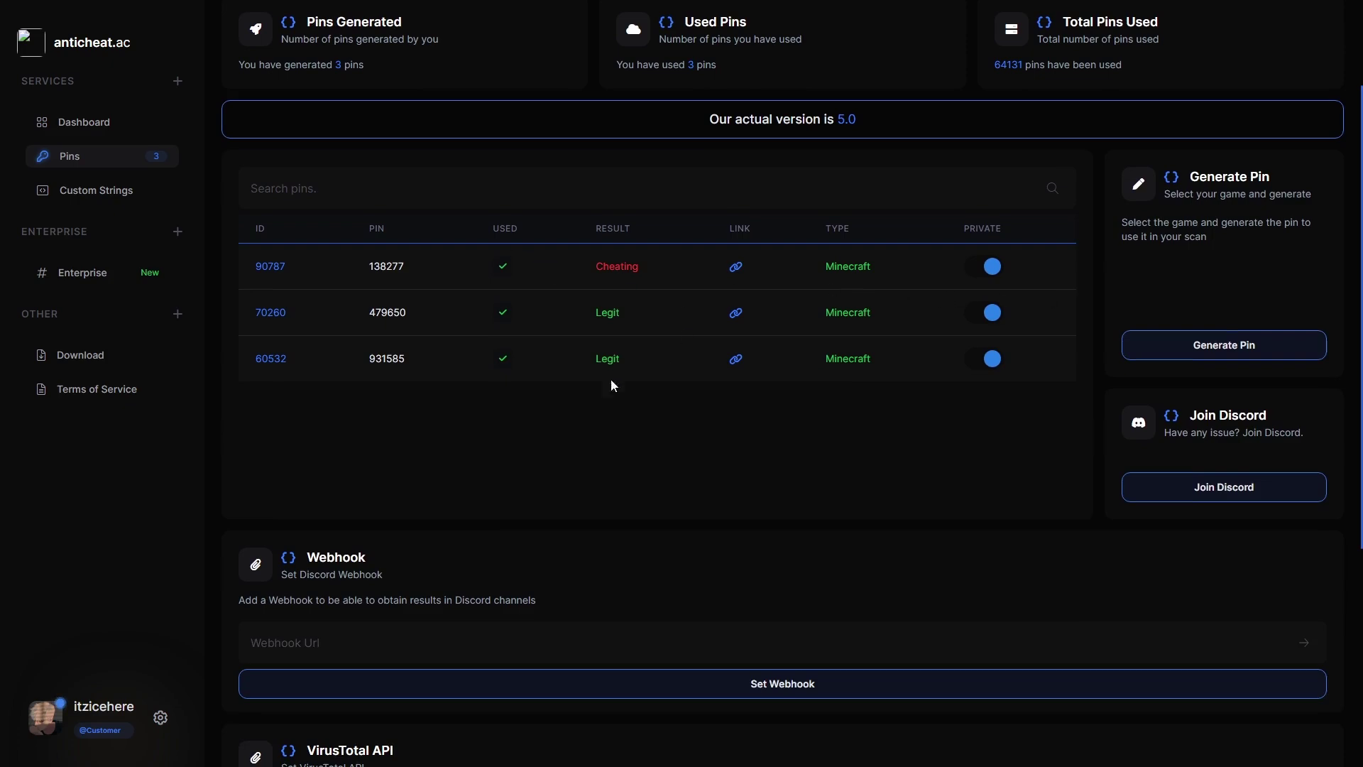
pyautogui.scroll(-3, 587, 378)
pyautogui.scroll(5, 565, 296)
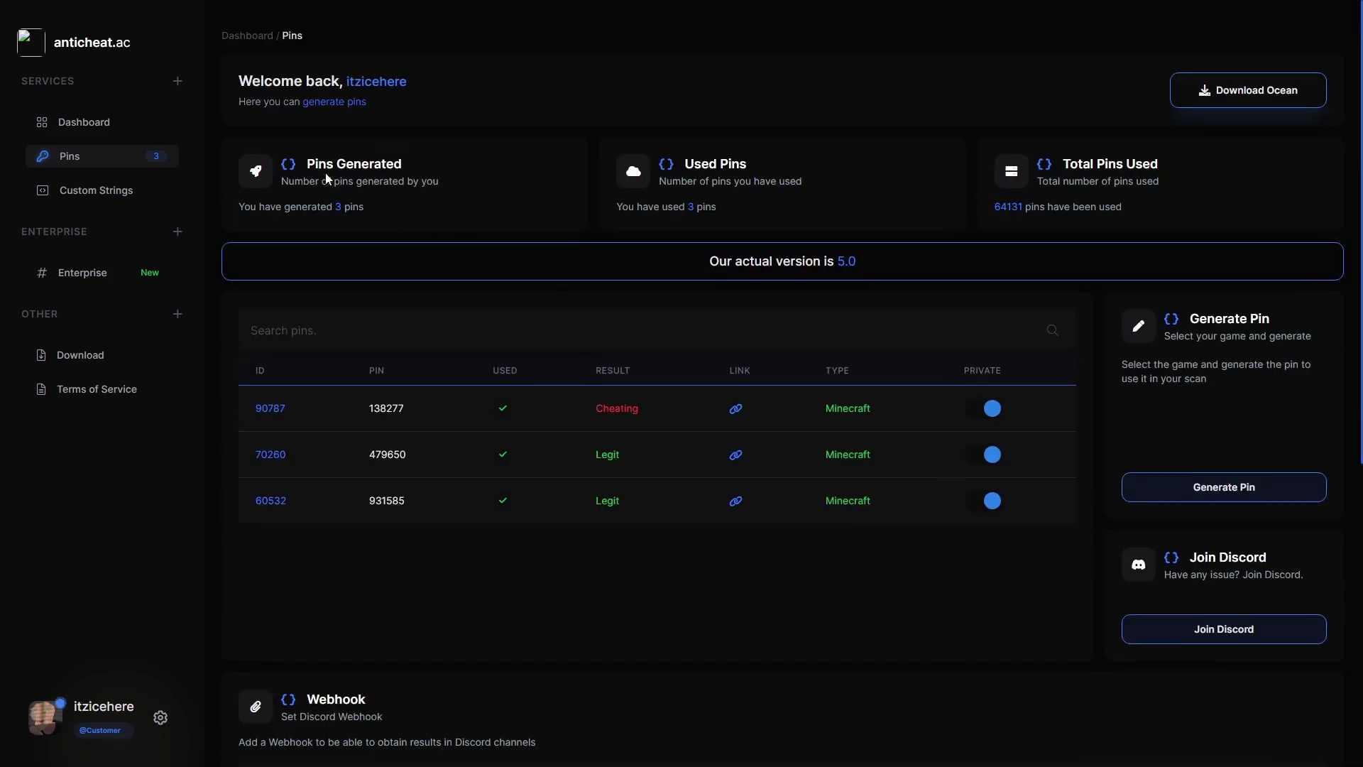
pyautogui.moveTo(287, 152); pyautogui.dragTo(430, 165)
pyautogui.click(474, 164)
pyautogui.moveTo(311, 159); pyautogui.dragTo(441, 175)
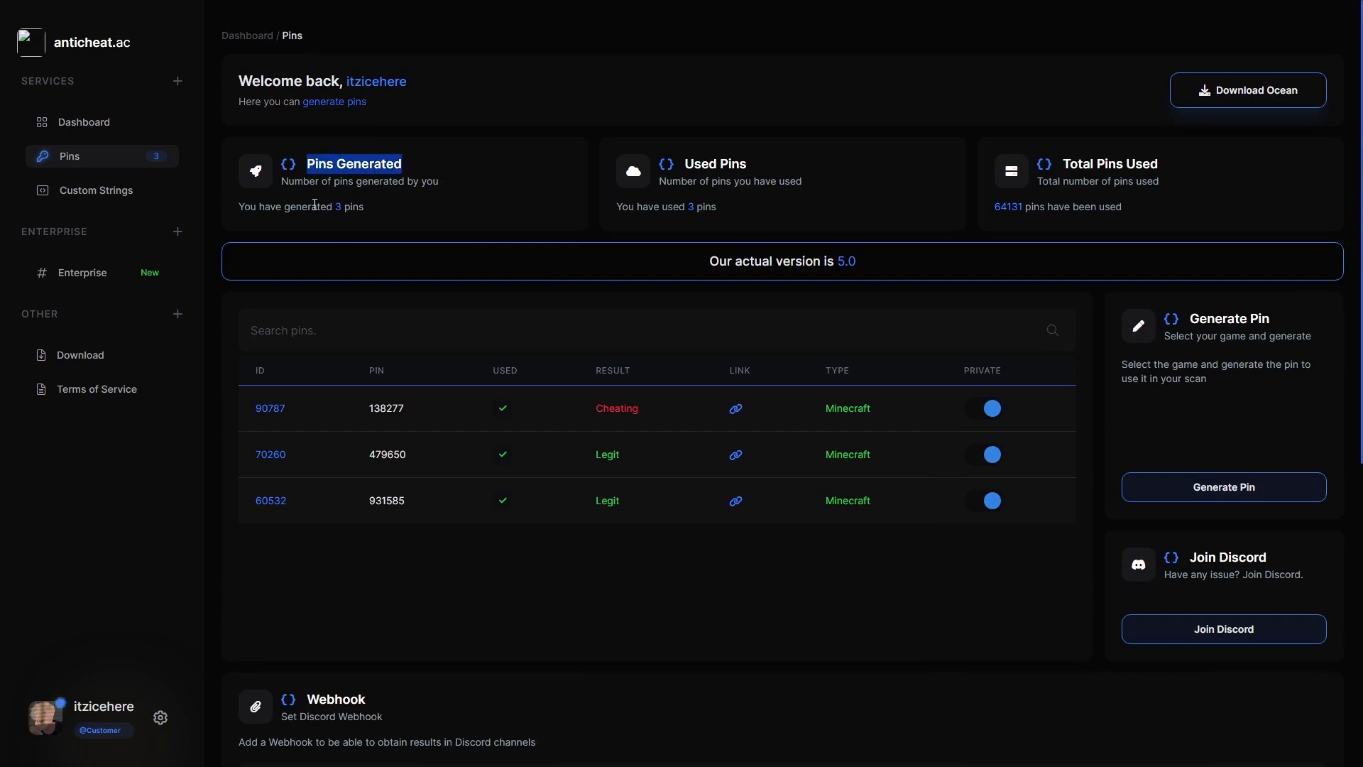
pyautogui.moveTo(249, 210); pyautogui.dragTo(411, 205)
pyautogui.click(410, 206)
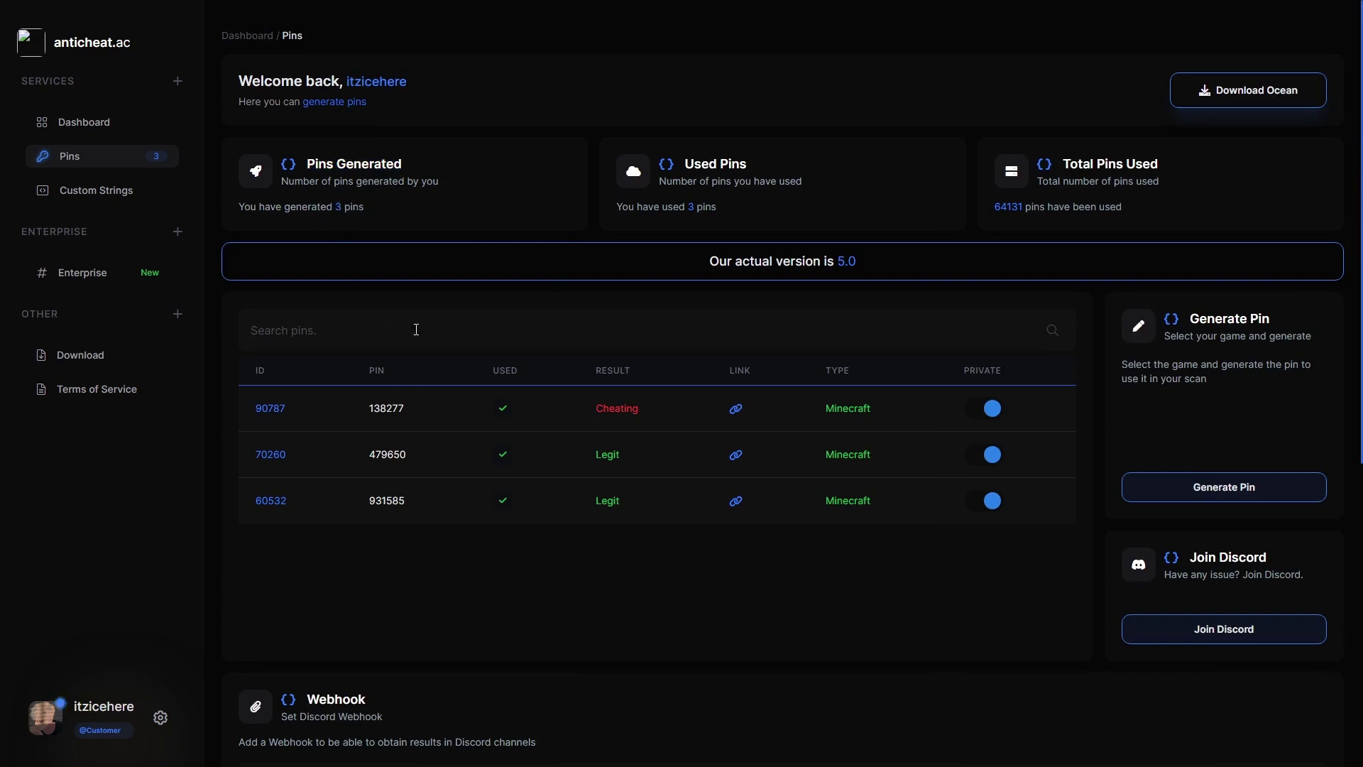
pyautogui.moveTo(674, 168); pyautogui.dragTo(764, 161)
pyautogui.click(764, 161)
pyautogui.moveTo(1061, 167); pyautogui.dragTo(1194, 167)
pyautogui.click(1195, 166)
pyautogui.moveTo(996, 207); pyautogui.dragTo(1098, 206)
pyautogui.click(1142, 208)
pyautogui.tripleClick(889, 258)
pyautogui.click(920, 253)
pyautogui.doubleClick(843, 258)
pyautogui.scroll(-2, 1252, 296)
pyautogui.click(1216, 345)
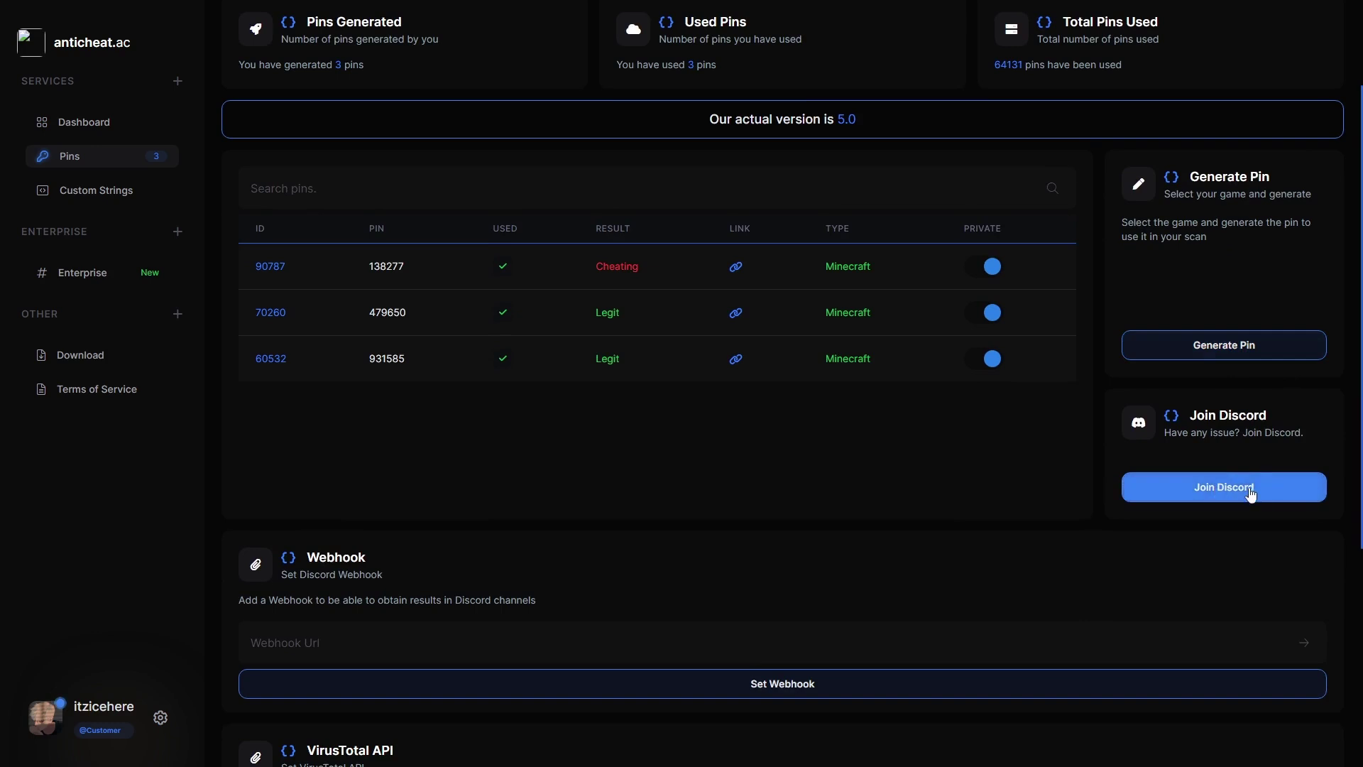
pyautogui.click(322, 196)
pyautogui.click(380, 264)
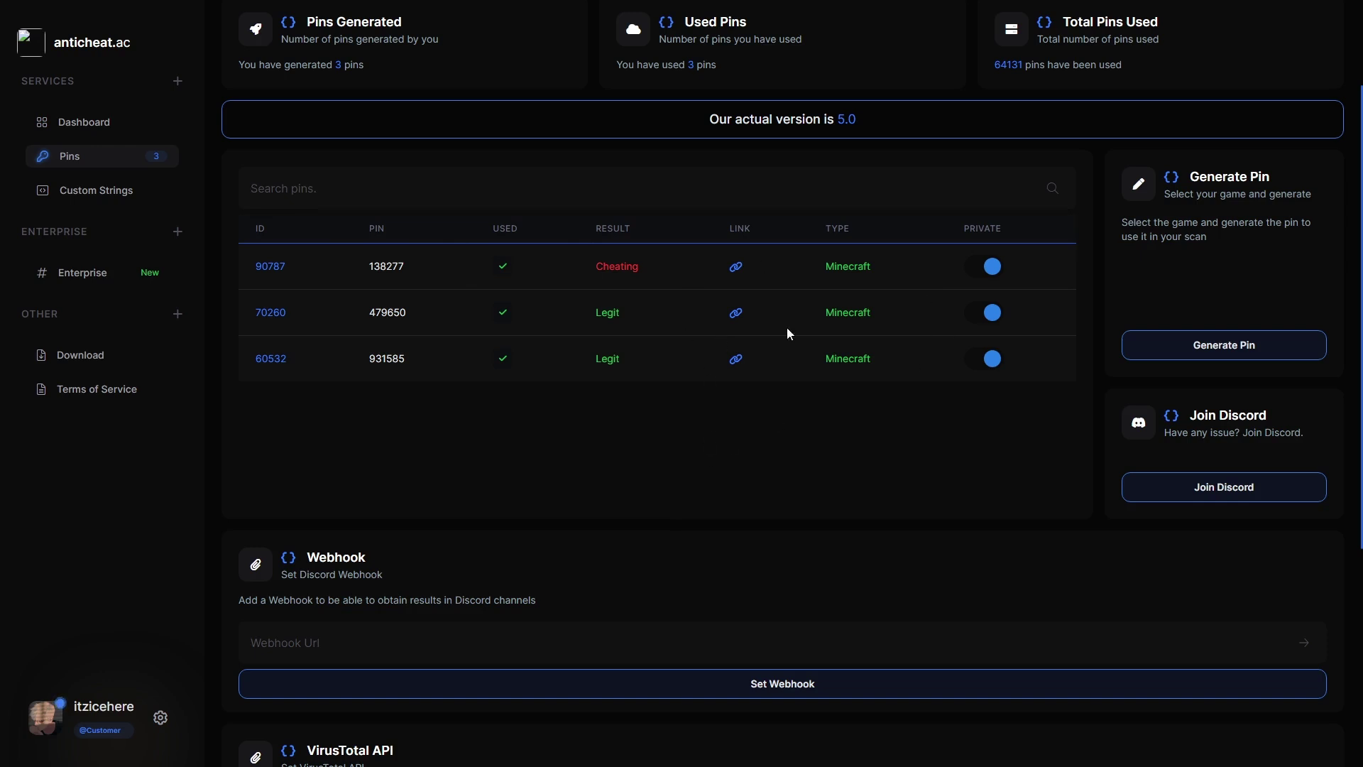
pyautogui.click(975, 266)
pyautogui.click(991, 266)
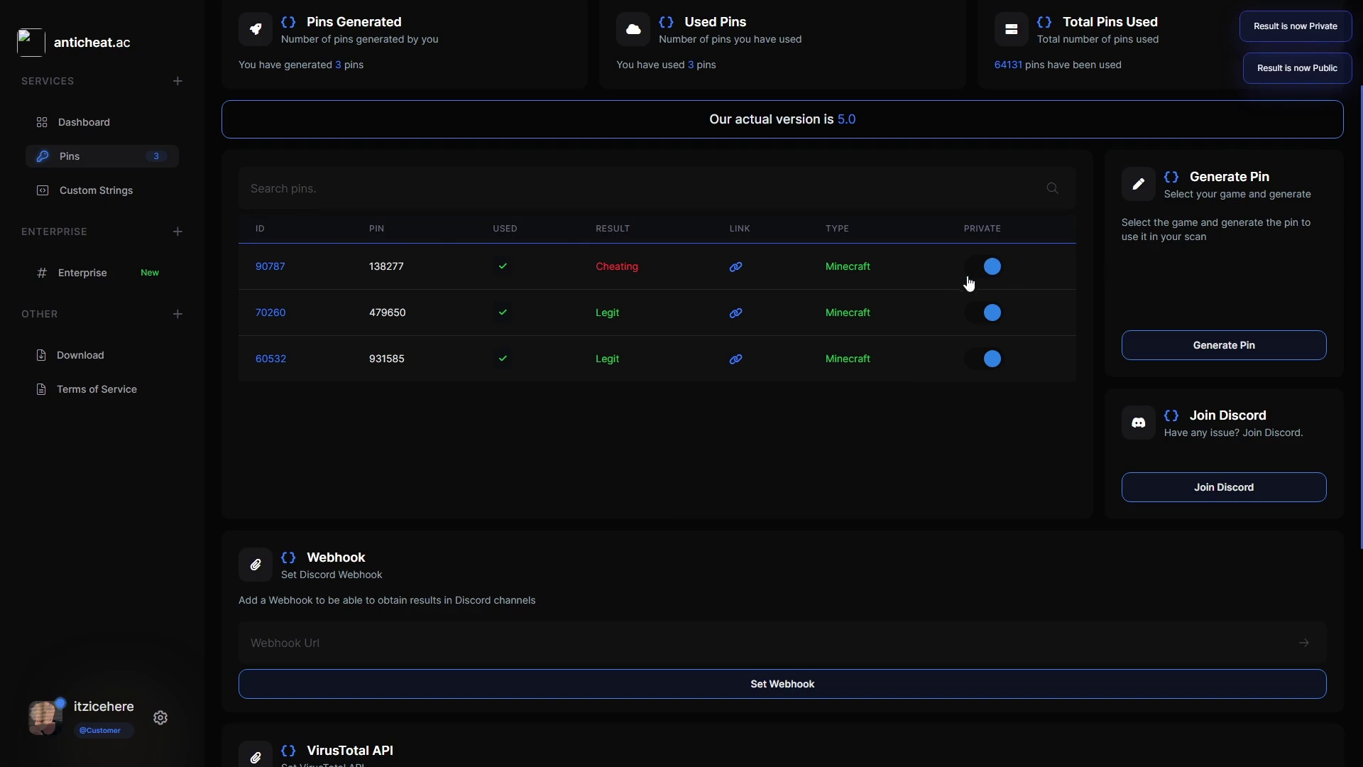
pyautogui.moveTo(904, 275); pyautogui.dragTo(909, 343)
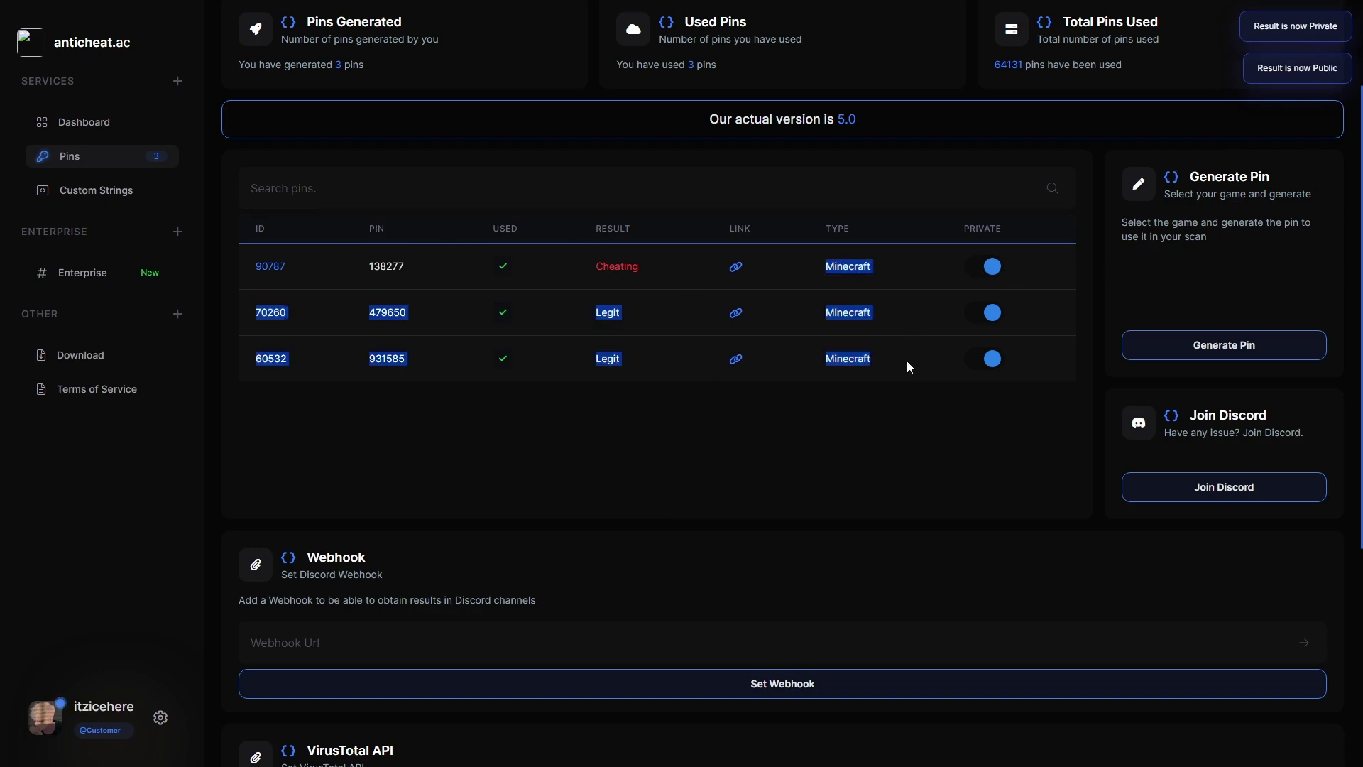
pyautogui.click(907, 361)
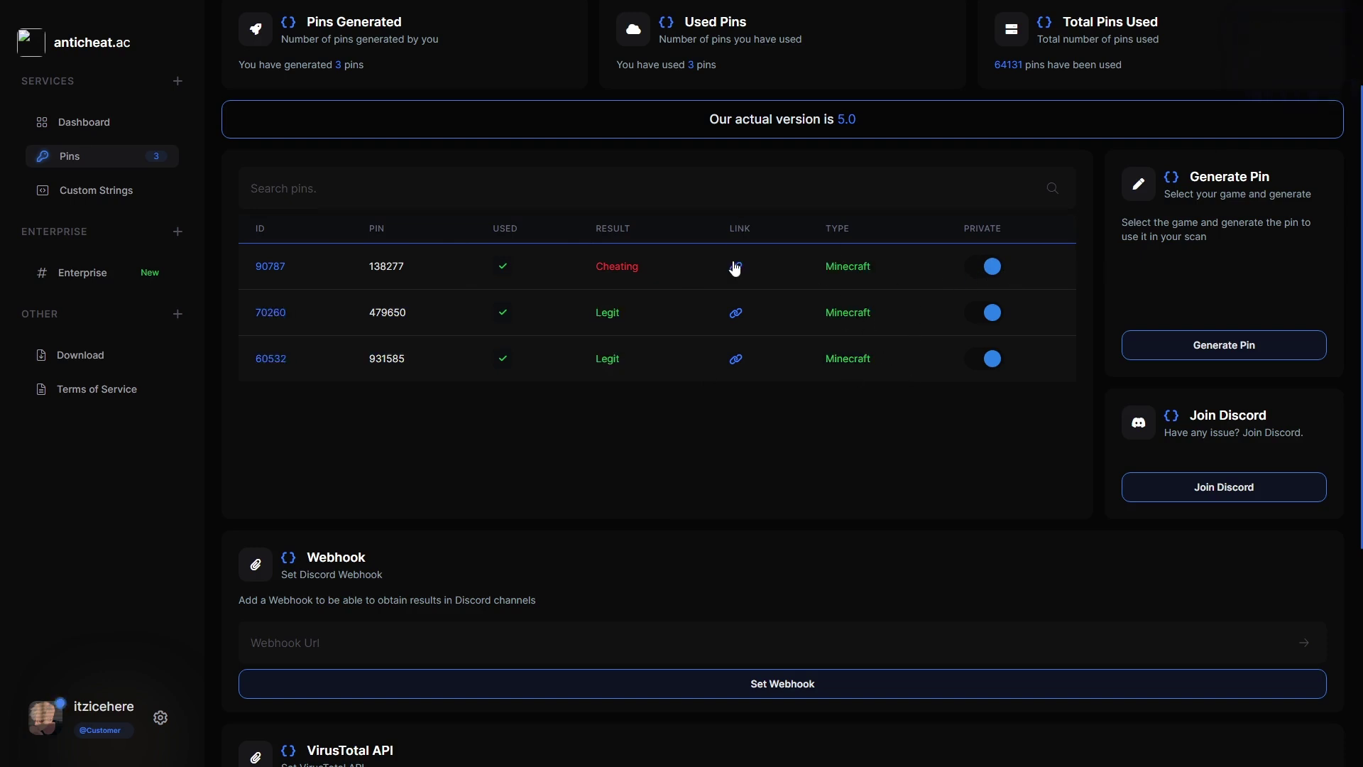
pyautogui.moveTo(614, 264); pyautogui.dragTo(614, 358)
pyautogui.click(608, 346)
pyautogui.click(390, 266)
pyautogui.scroll(-2, 428, 395)
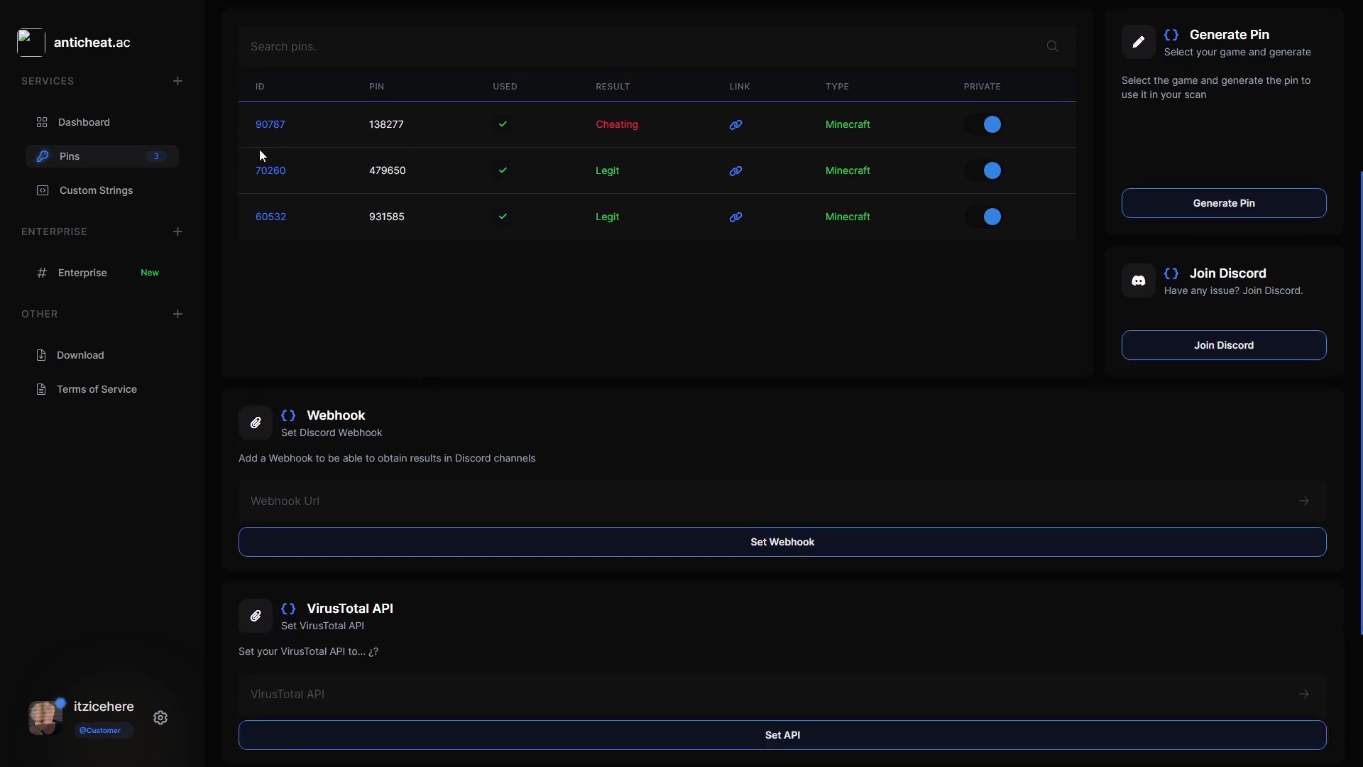
pyautogui.scroll(-2, 476, 283)
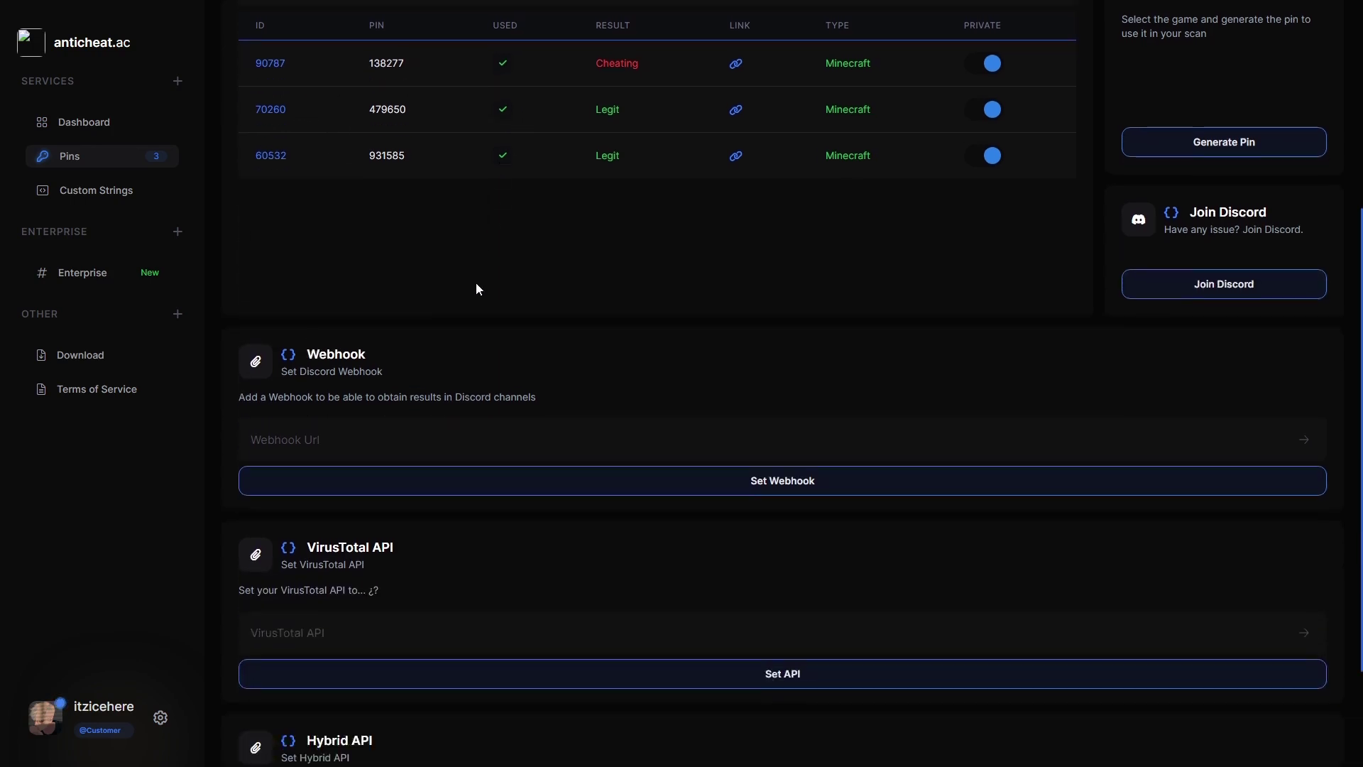
pyautogui.click(330, 358)
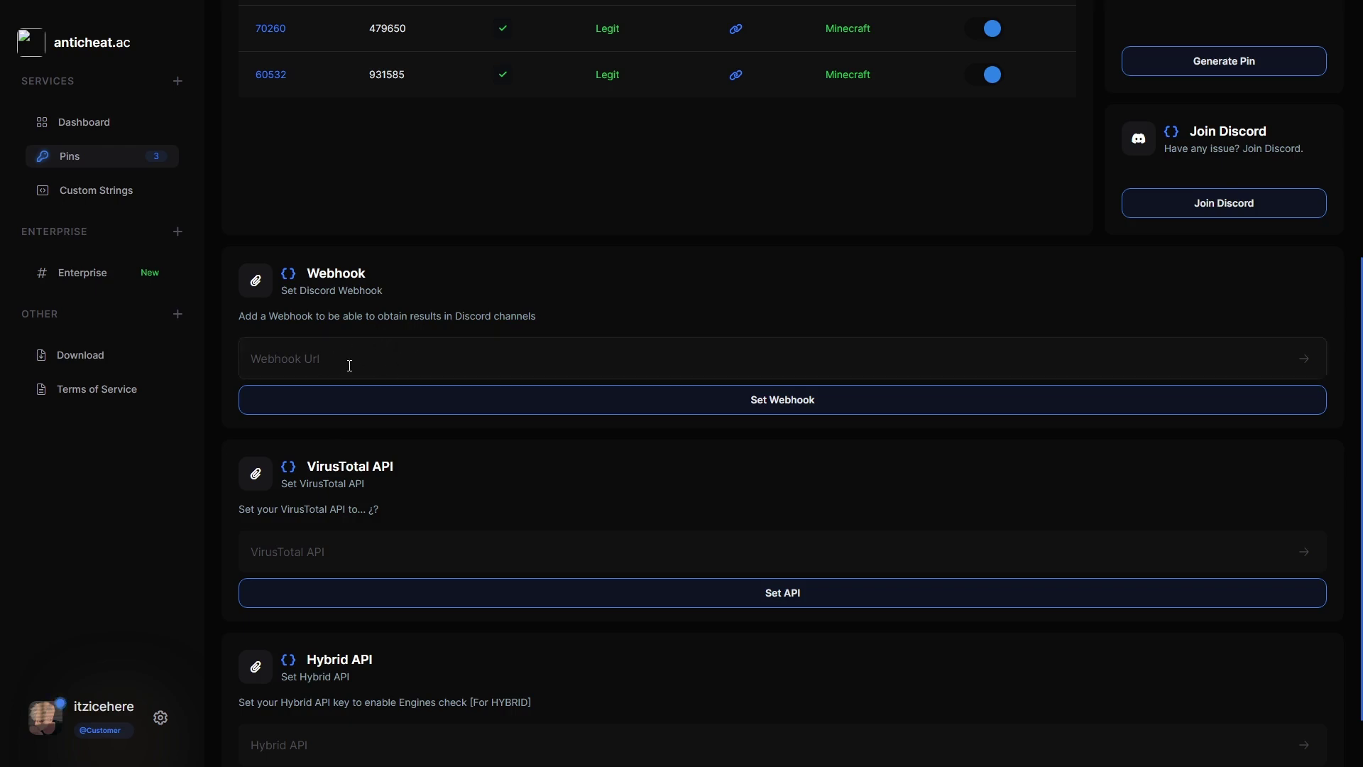
pyautogui.scroll(-1, 366, 390)
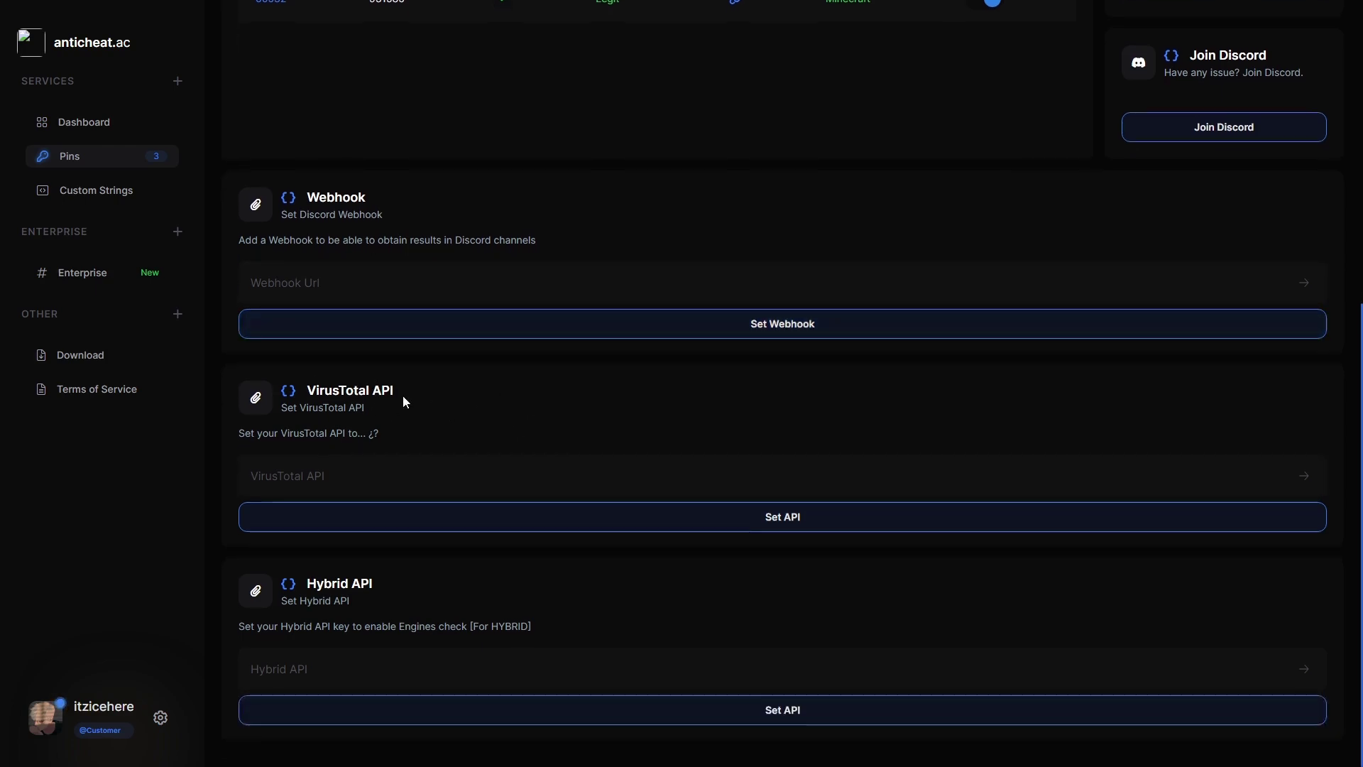
pyautogui.moveTo(304, 588); pyautogui.dragTo(407, 590)
pyautogui.click(417, 586)
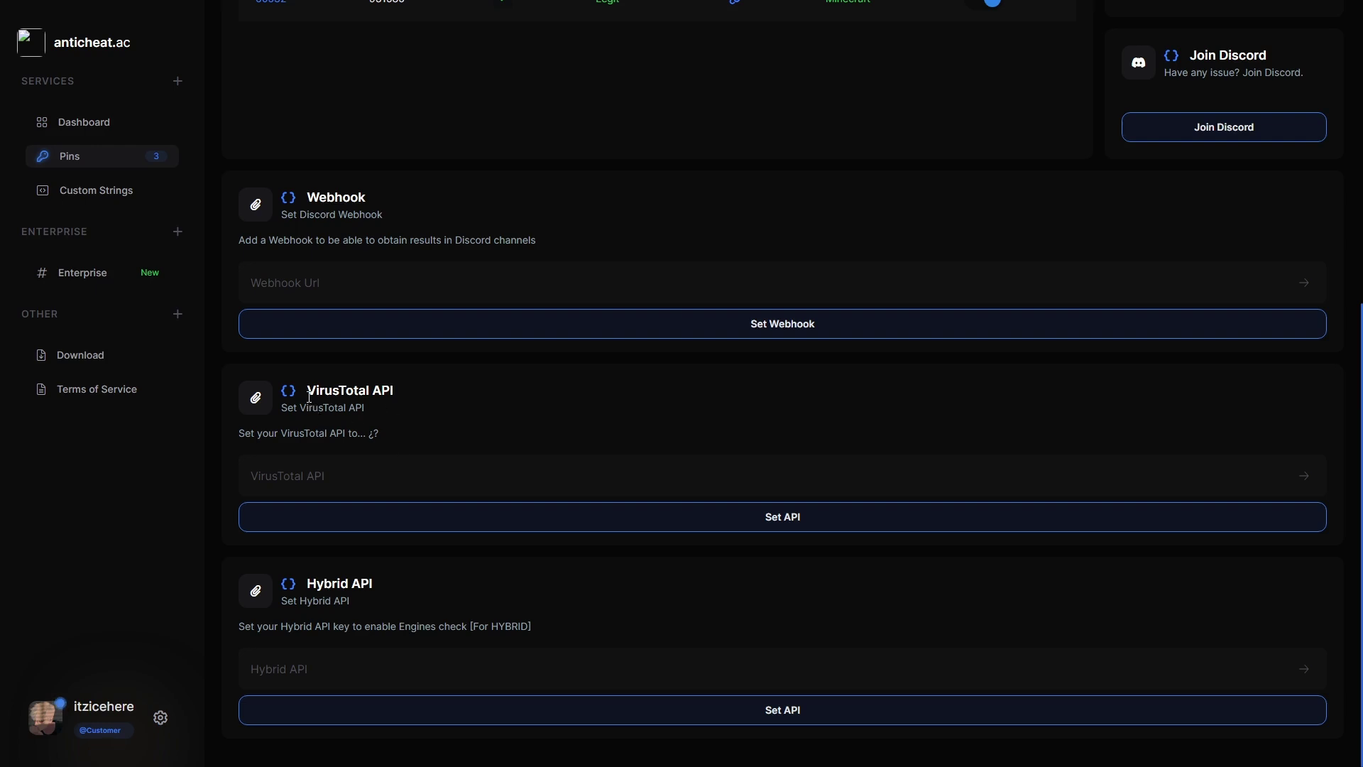
pyautogui.moveTo(308, 397); pyautogui.dragTo(409, 402)
pyautogui.click(395, 561)
pyautogui.moveTo(315, 580); pyautogui.dragTo(389, 581)
pyautogui.click(389, 581)
pyautogui.click(370, 477)
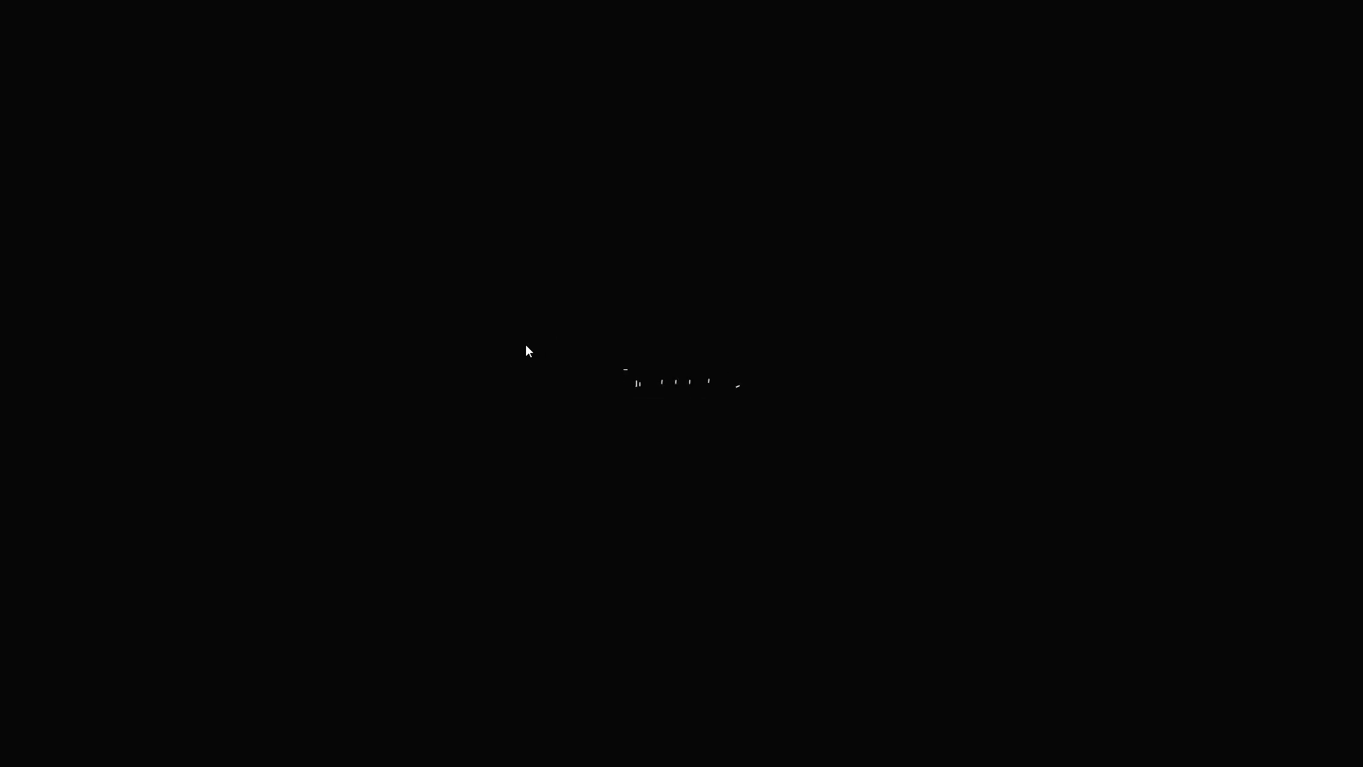
# Upload AnyDesk.exe from Desktop > TUTTO DESKTOP > ToolControlli for string extraction.
pyautogui.scroll(-5, 455, 295)
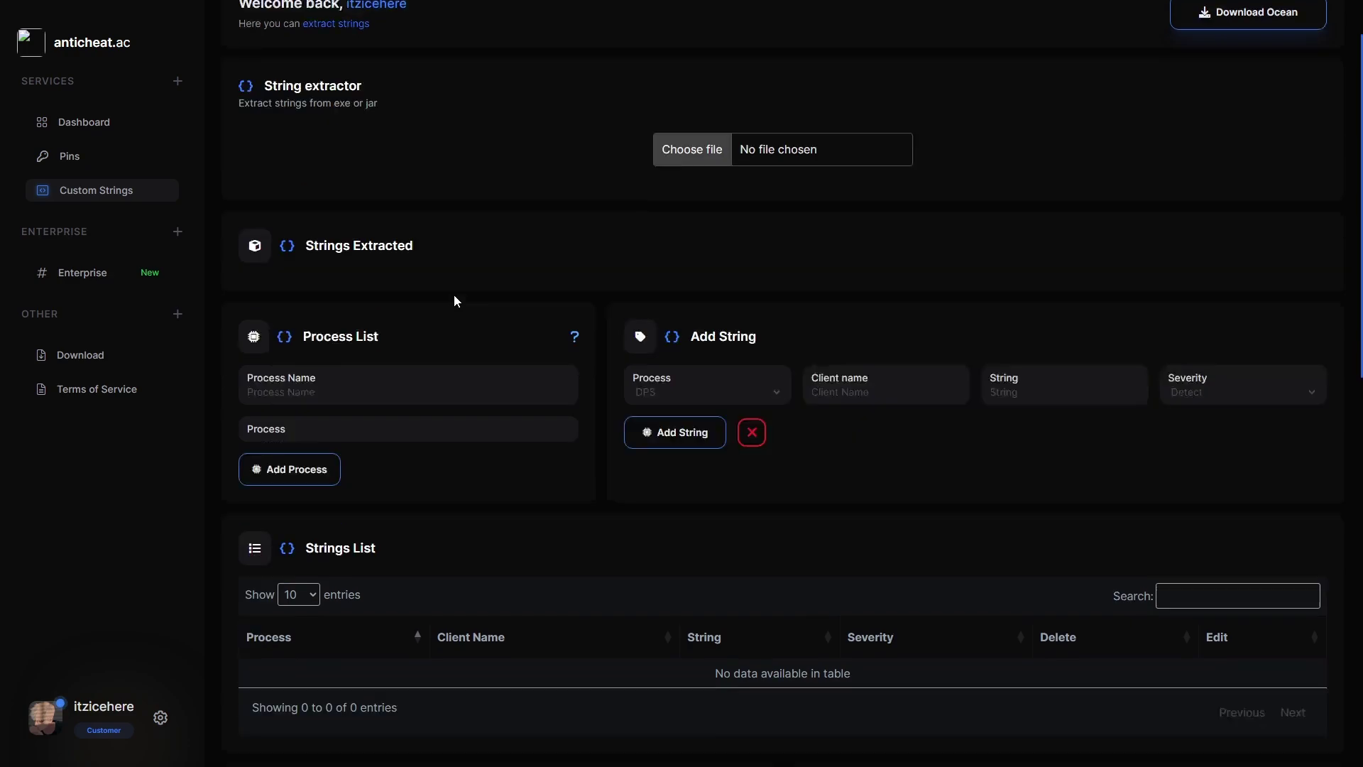
pyautogui.scroll(5, 454, 295)
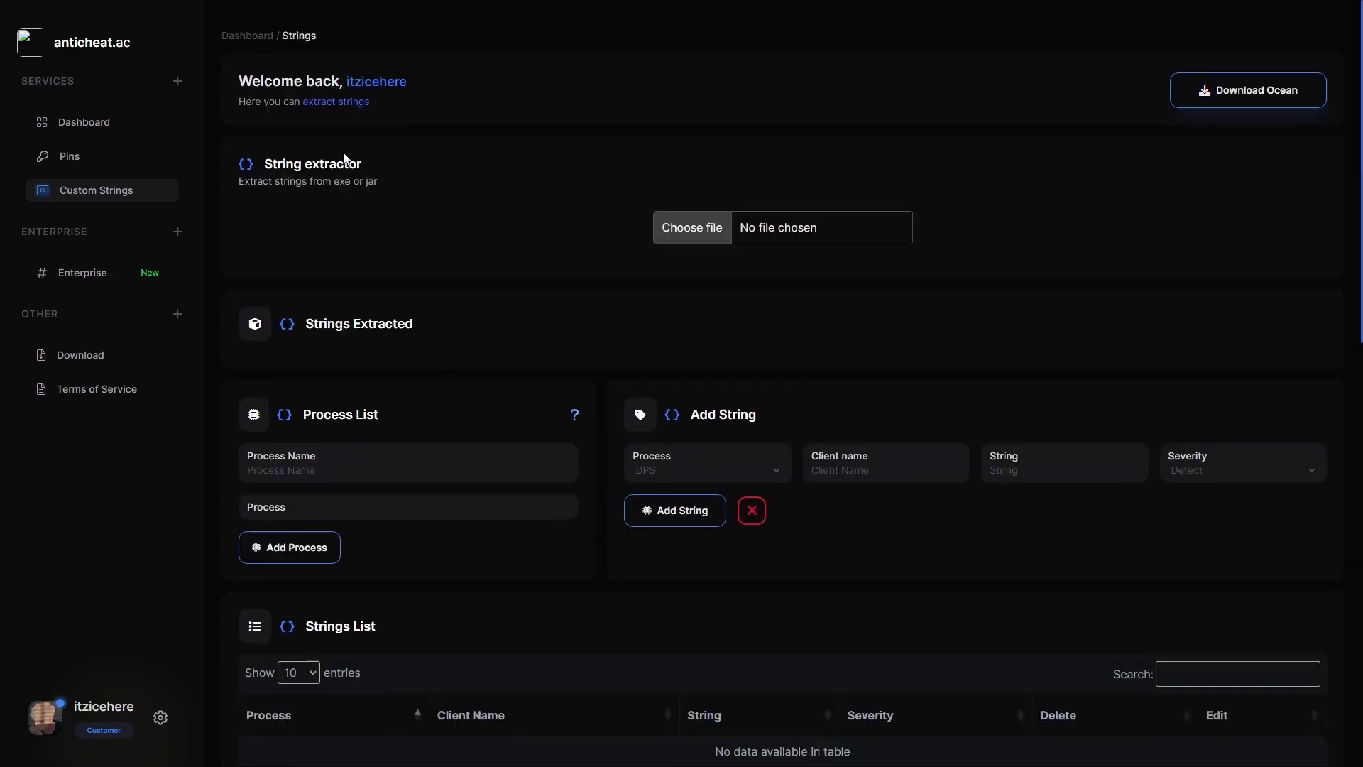
pyautogui.click(774, 233)
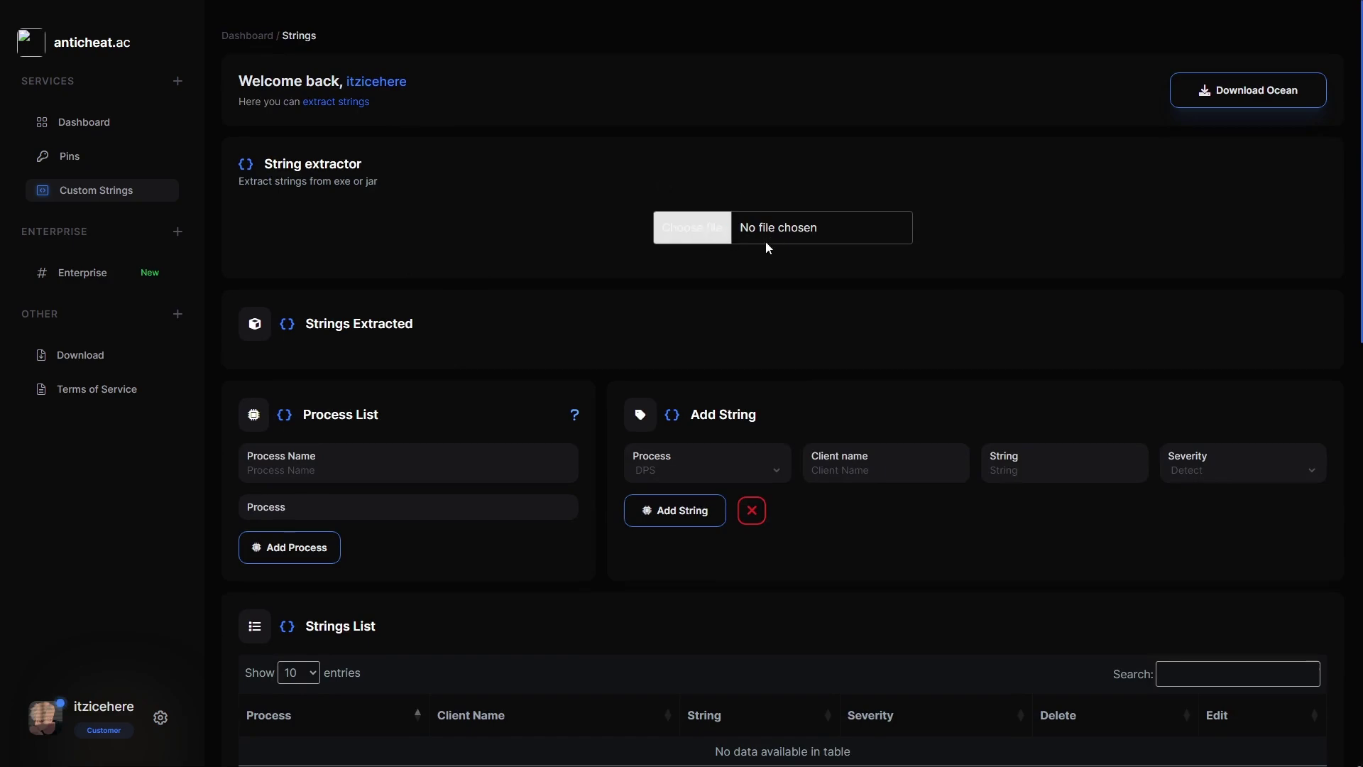
pyautogui.click(1346, 11)
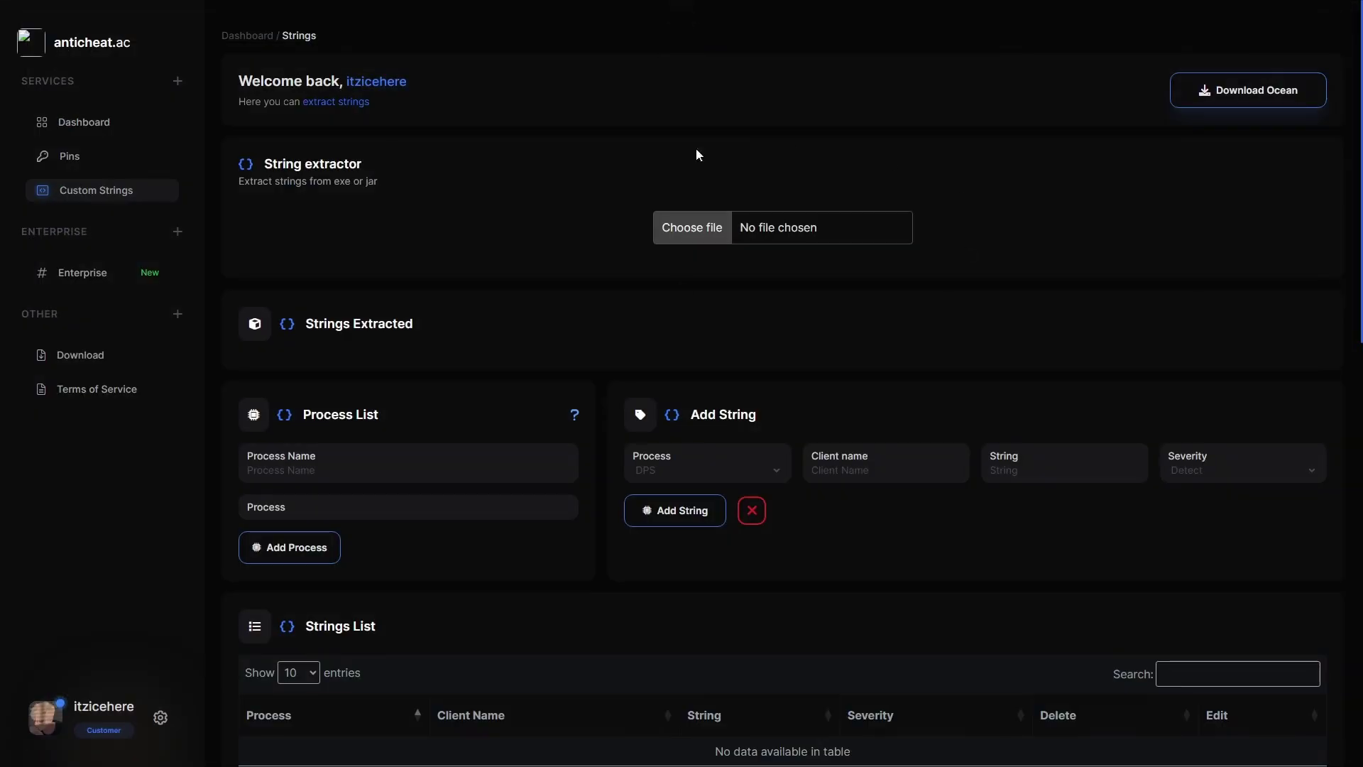
pyautogui.click(690, 243)
pyautogui.click(64, 168)
pyautogui.doubleClick(227, 117)
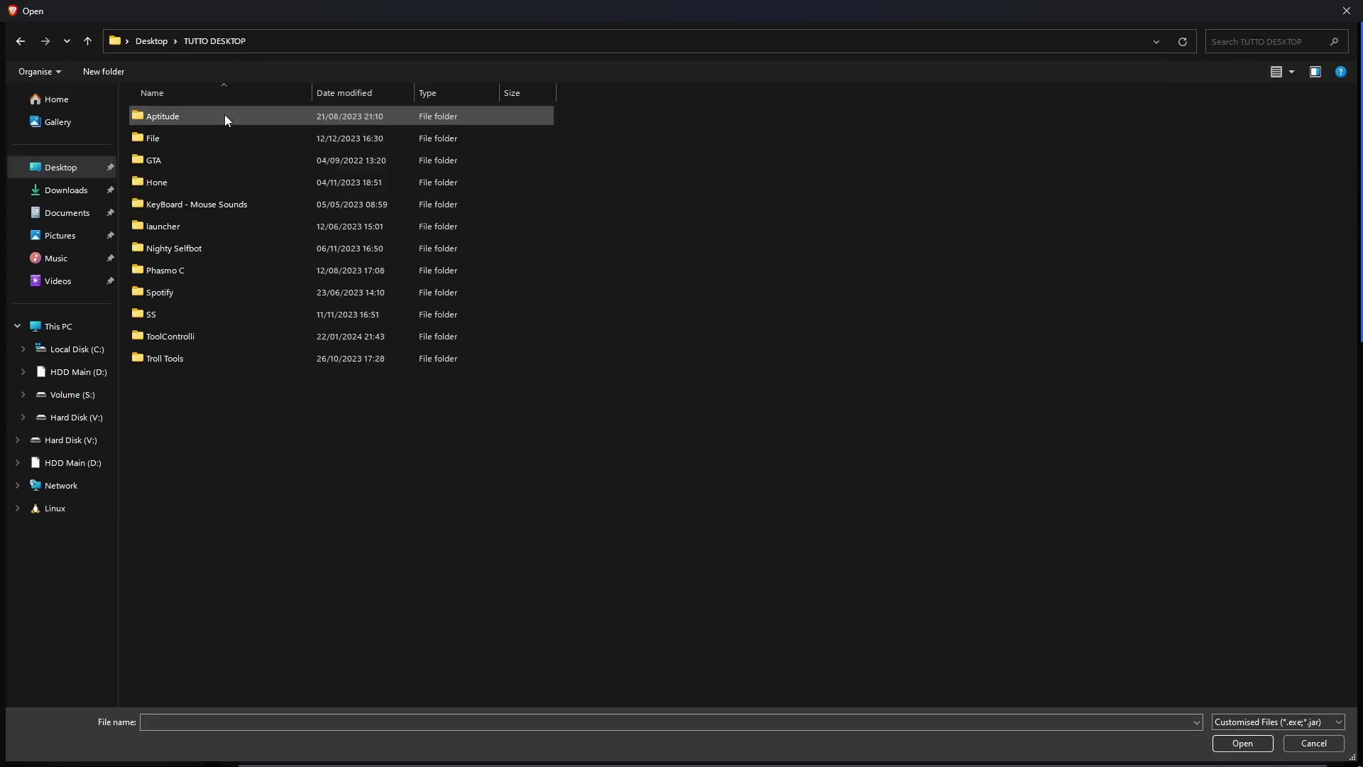
pyautogui.doubleClick(176, 334)
pyautogui.scroll(-1, 167, 340)
pyautogui.click(192, 522)
pyautogui.click(1241, 742)
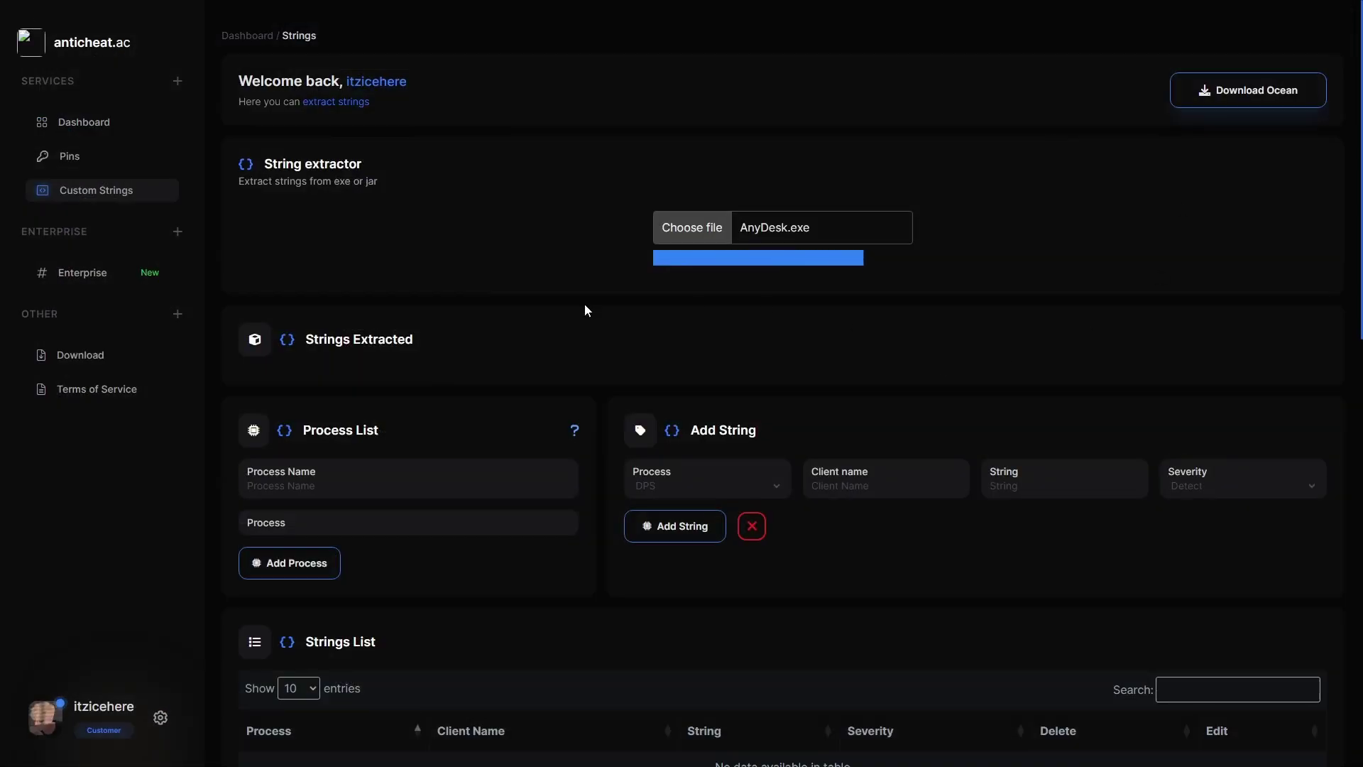
# After the invalid-JSON error, pick bintext.exe from the same folder instead.
pyautogui.scroll(-1, 568, 298)
pyautogui.scroll(-1, 852, 178)
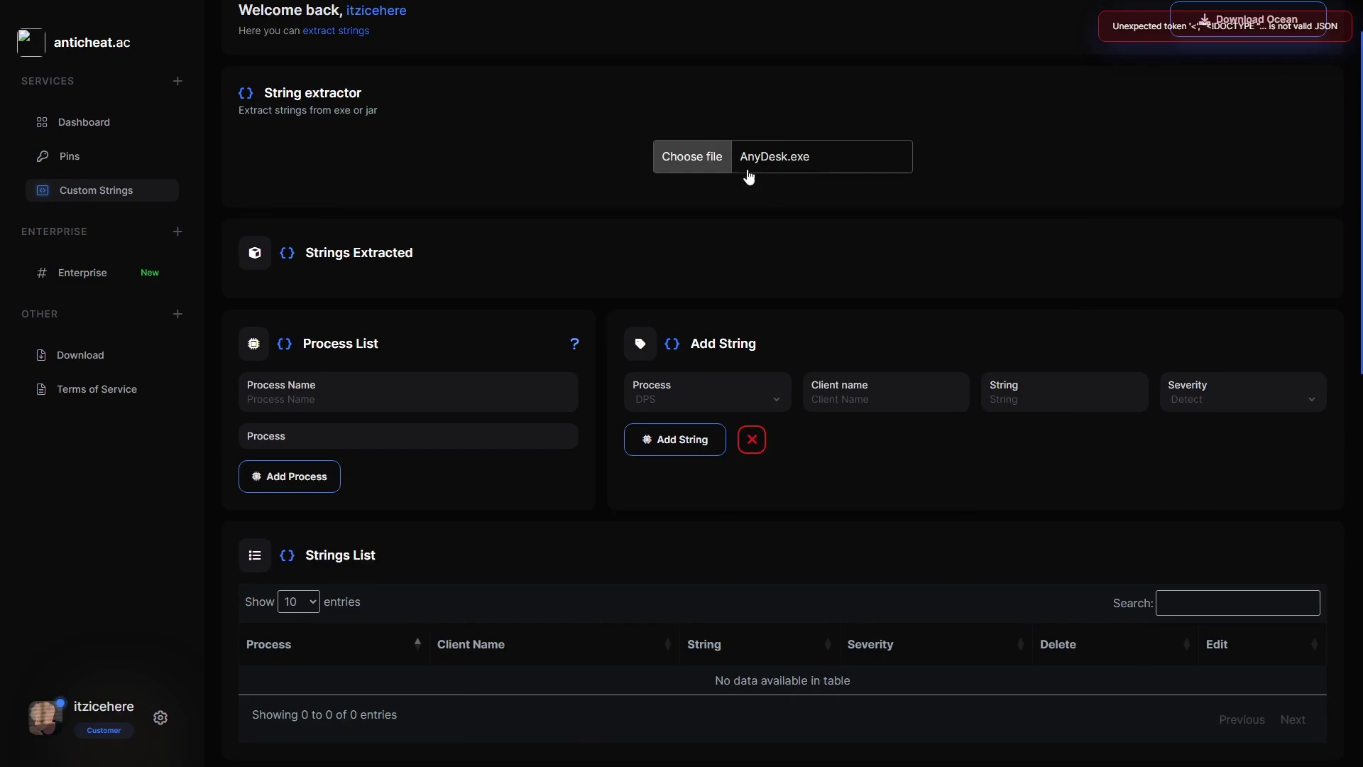
pyautogui.click(699, 158)
pyautogui.scroll(-1, 280, 370)
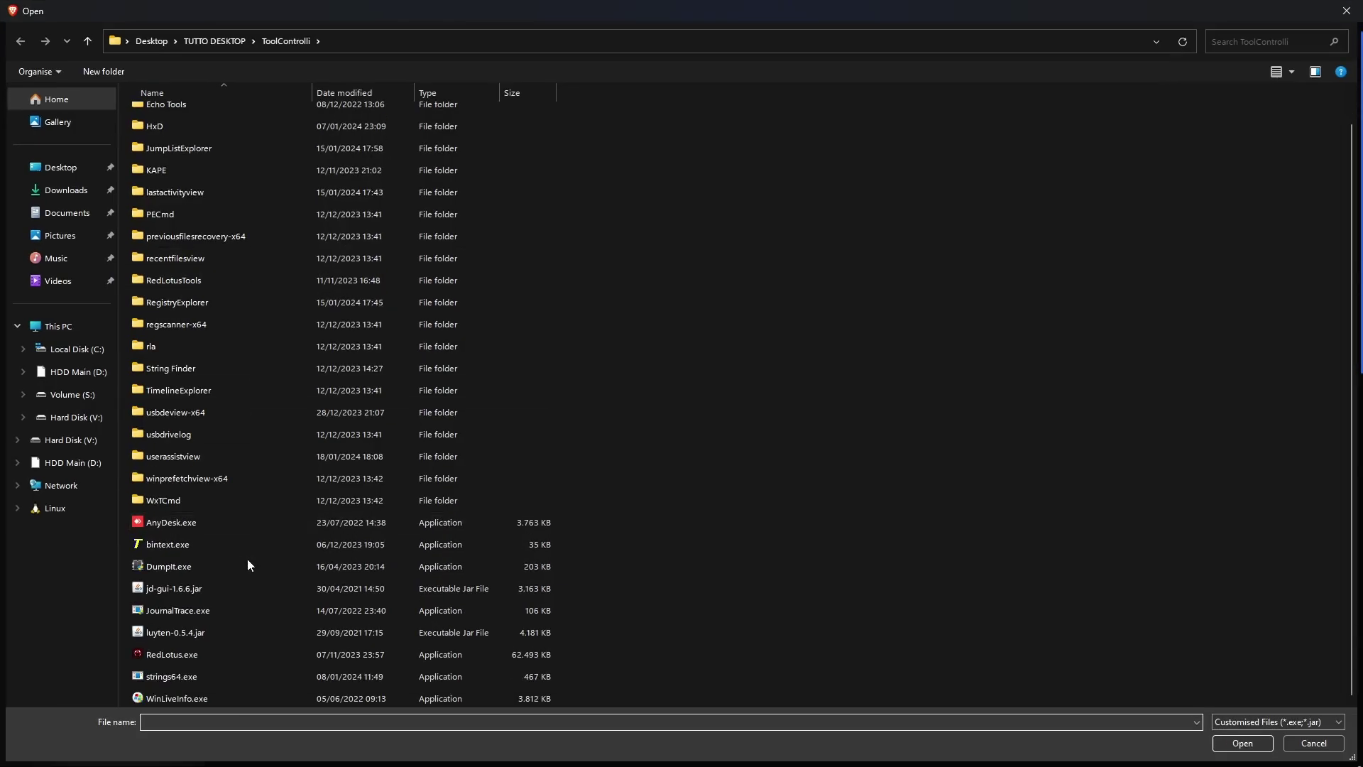
pyautogui.click(193, 545)
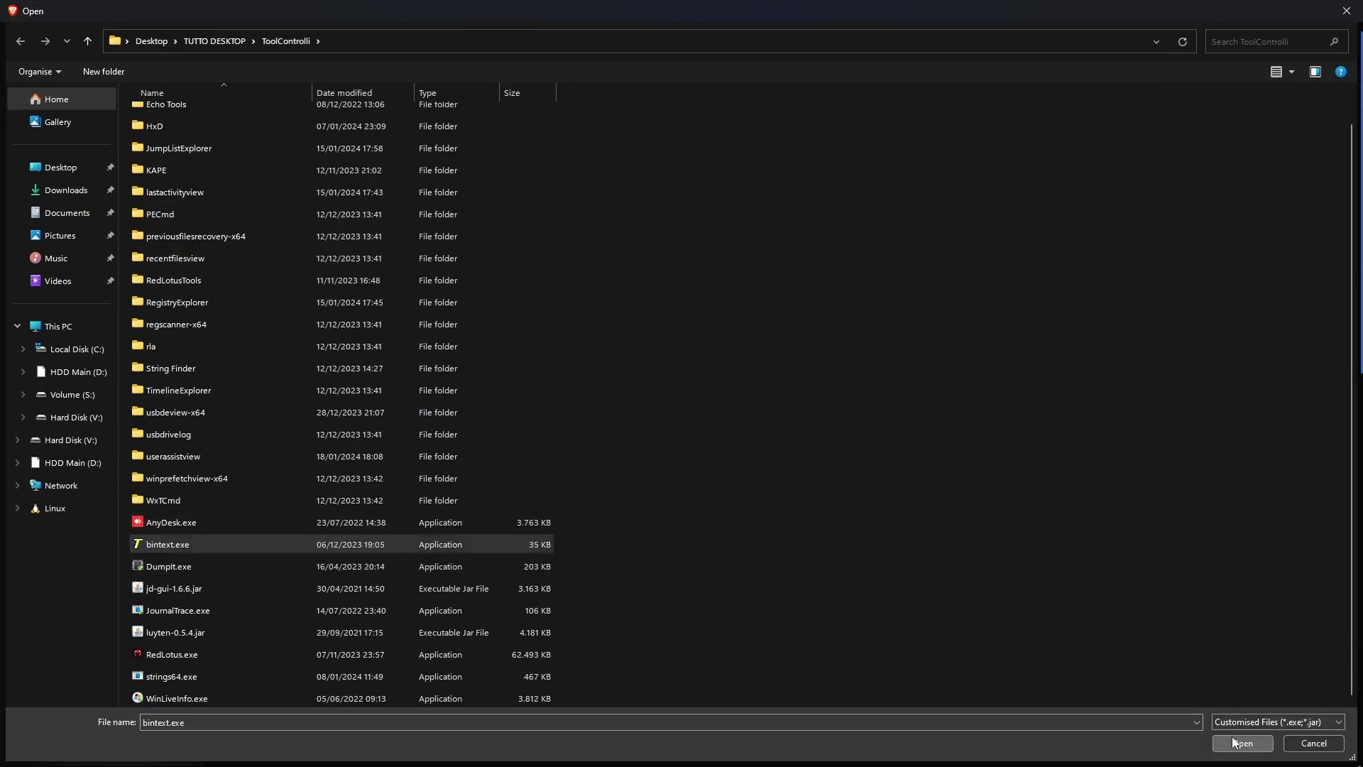
pyautogui.click(1235, 742)
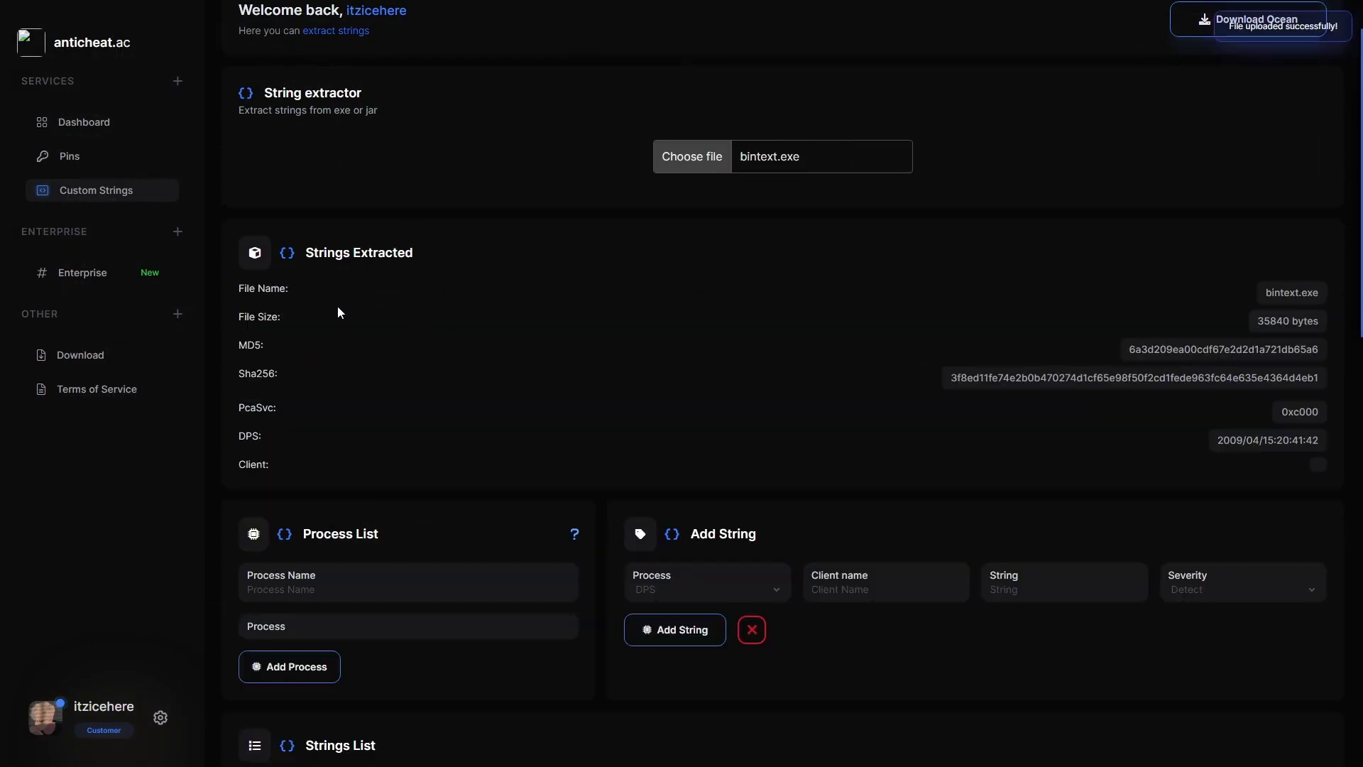
# Check bintext.exe's 35840-byte size, Sha256 hash, PcaSvc 0xc000 and DPS timestamp.
pyautogui.moveTo(244, 316); pyautogui.dragTo(304, 322)
pyautogui.moveTo(1257, 315); pyautogui.dragTo(1312, 318)
pyautogui.click(1312, 317)
pyautogui.click(1311, 318)
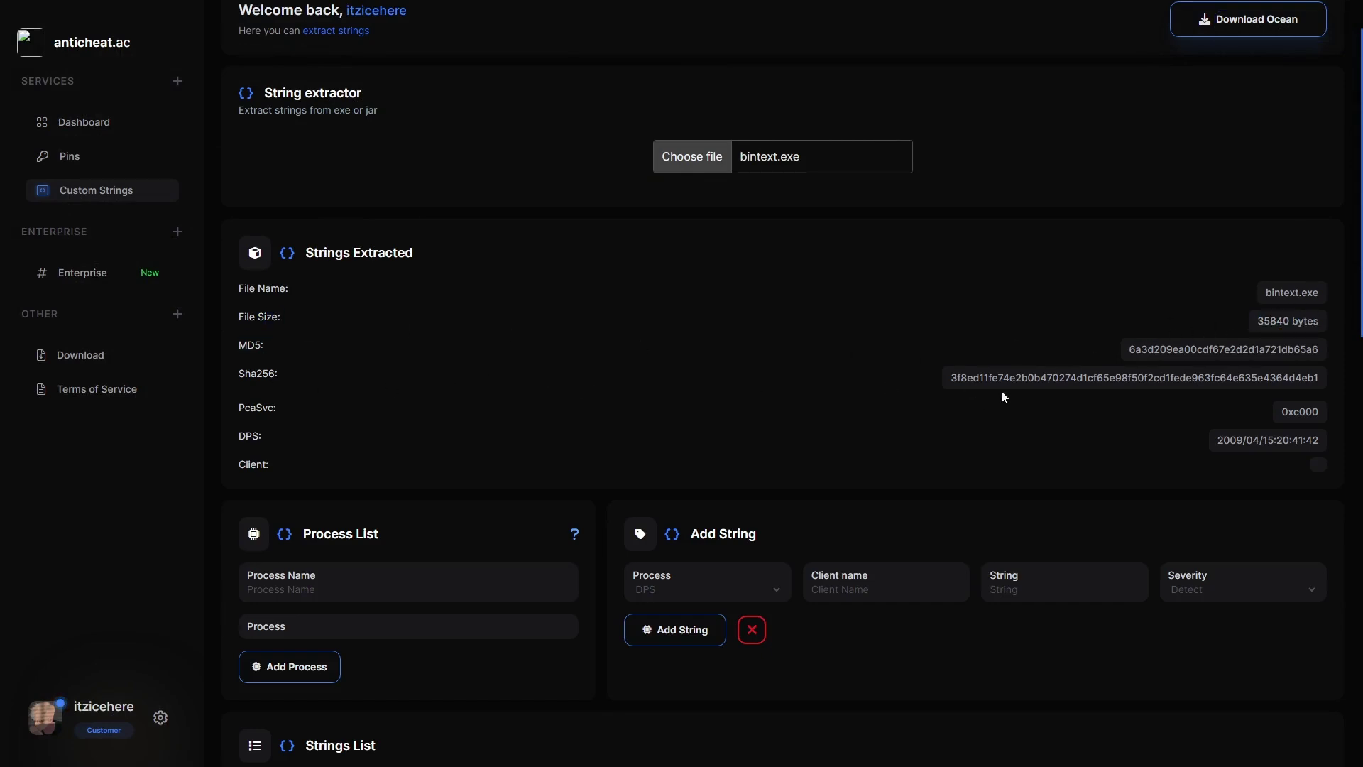
pyautogui.moveTo(948, 377); pyautogui.dragTo(1298, 366)
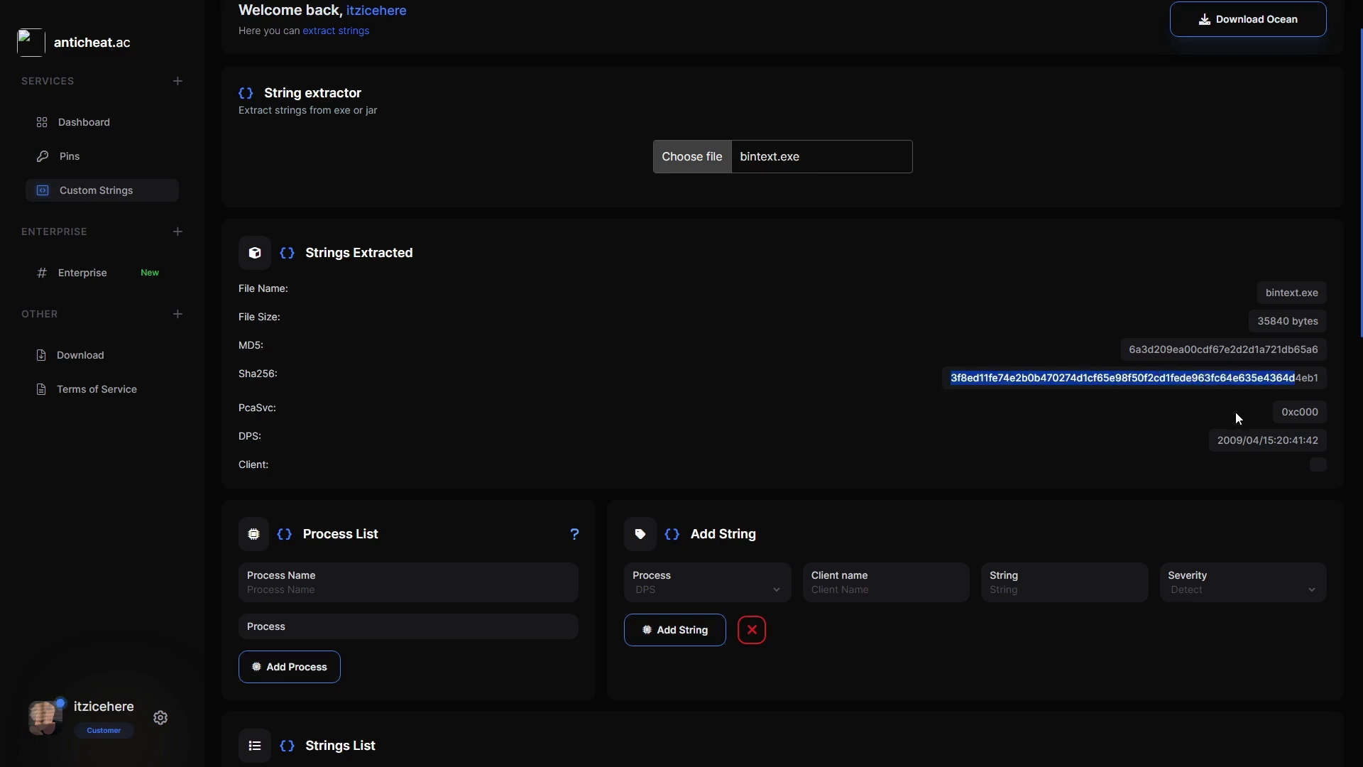
pyautogui.click(1278, 418)
pyautogui.moveTo(1278, 413); pyautogui.dragTo(1339, 418)
pyautogui.click(1278, 431)
pyautogui.moveTo(1215, 448); pyautogui.dragTo(1349, 441)
# Point out the Client label and scroll through the rest of the Strings Extracted results.
pyautogui.scroll(-2, 1278, 397)
pyautogui.click(1318, 332)
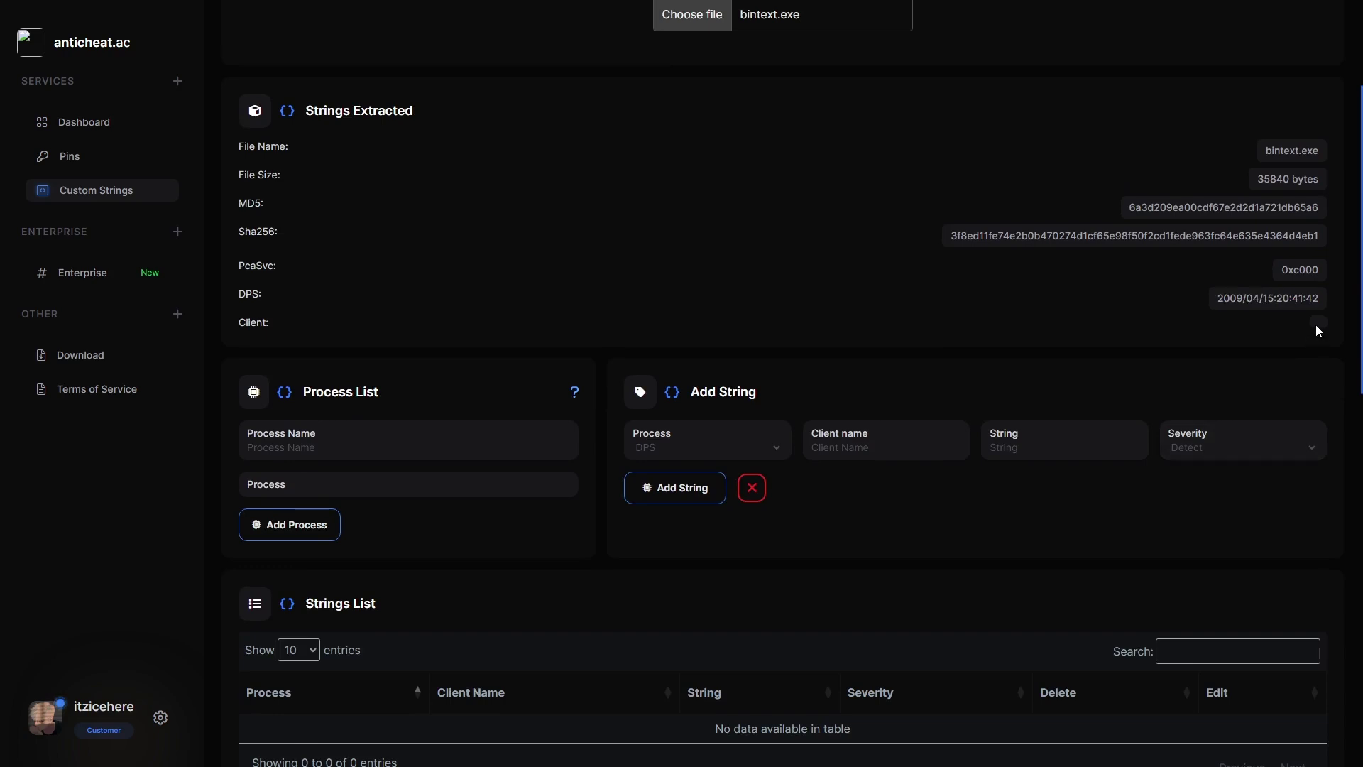
pyautogui.moveTo(296, 328); pyautogui.dragTo(237, 321)
pyautogui.click(245, 321)
pyautogui.doubleClick(249, 325)
pyautogui.click(250, 325)
pyautogui.scroll(2, 1133, 254)
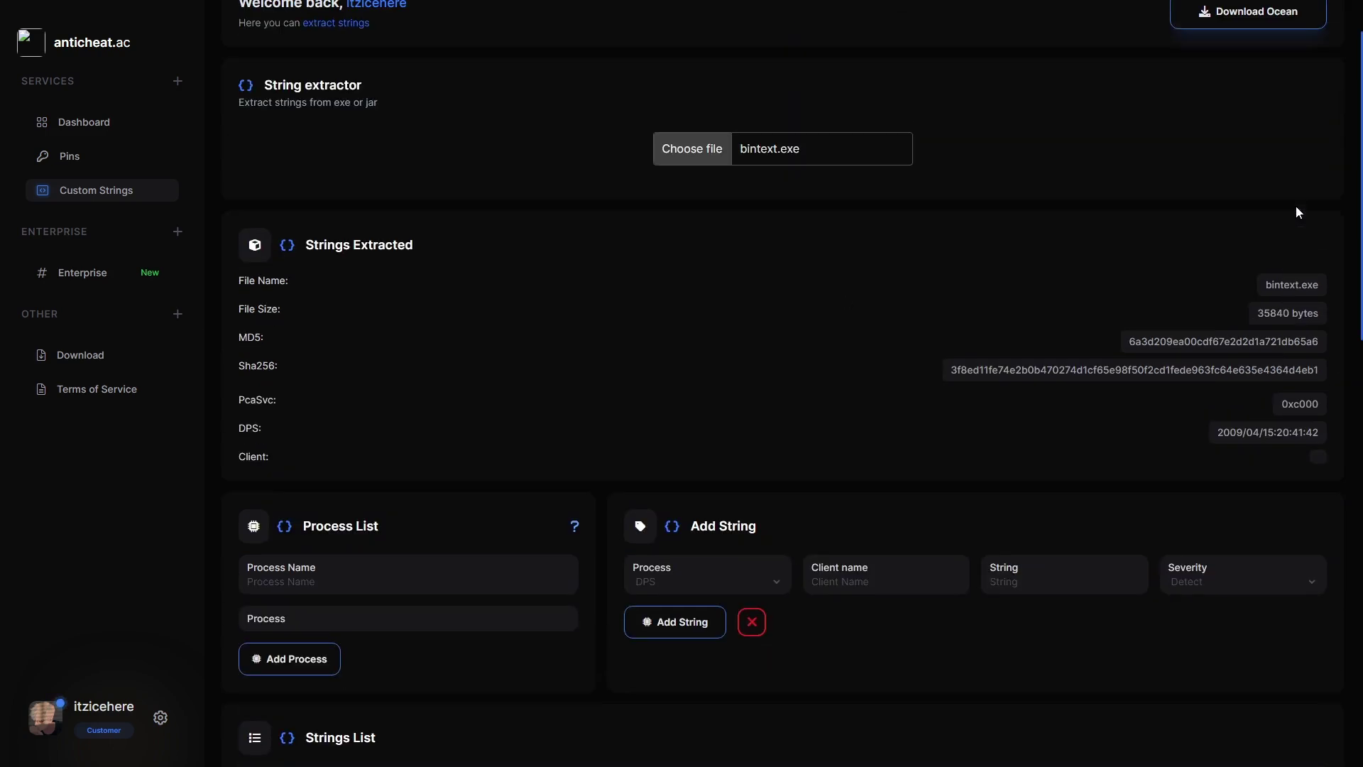
pyautogui.scroll(-2, 1138, 330)
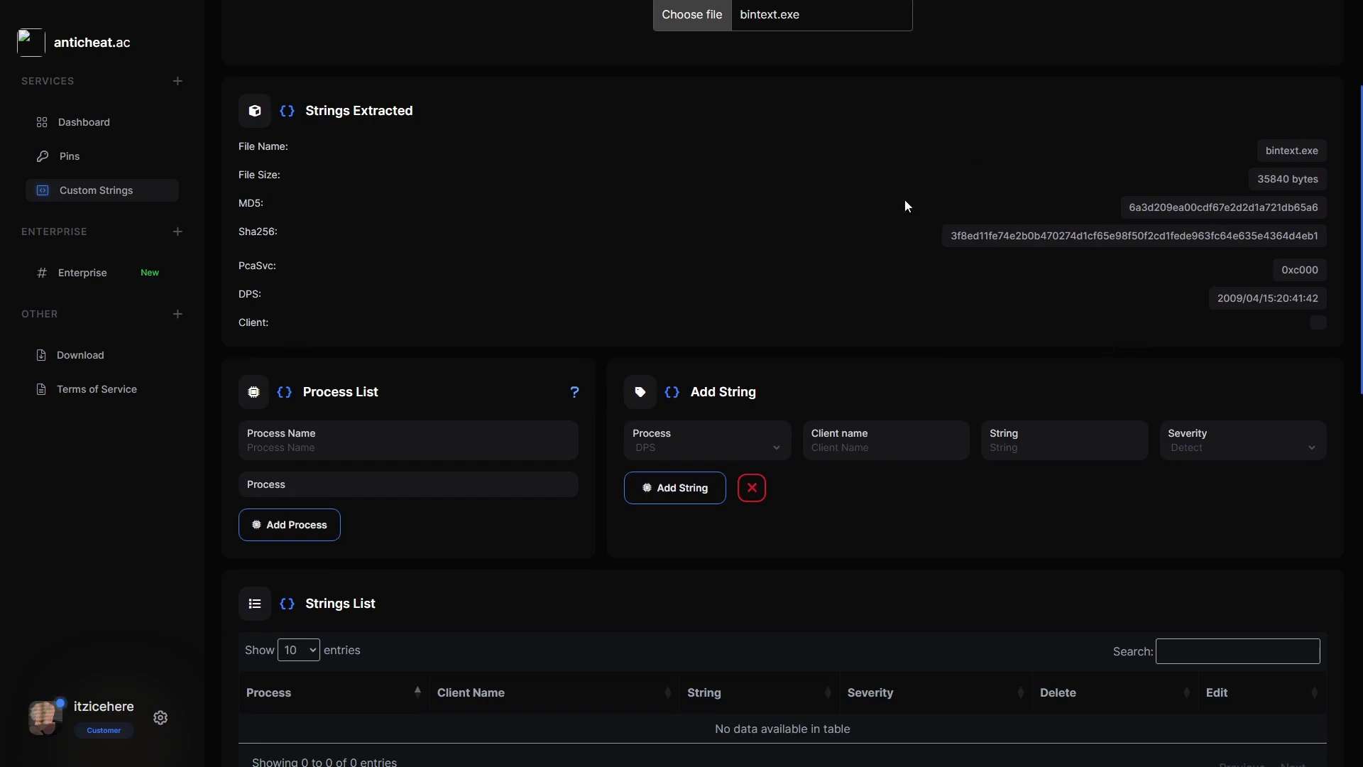
pyautogui.scroll(-1, 406, 421)
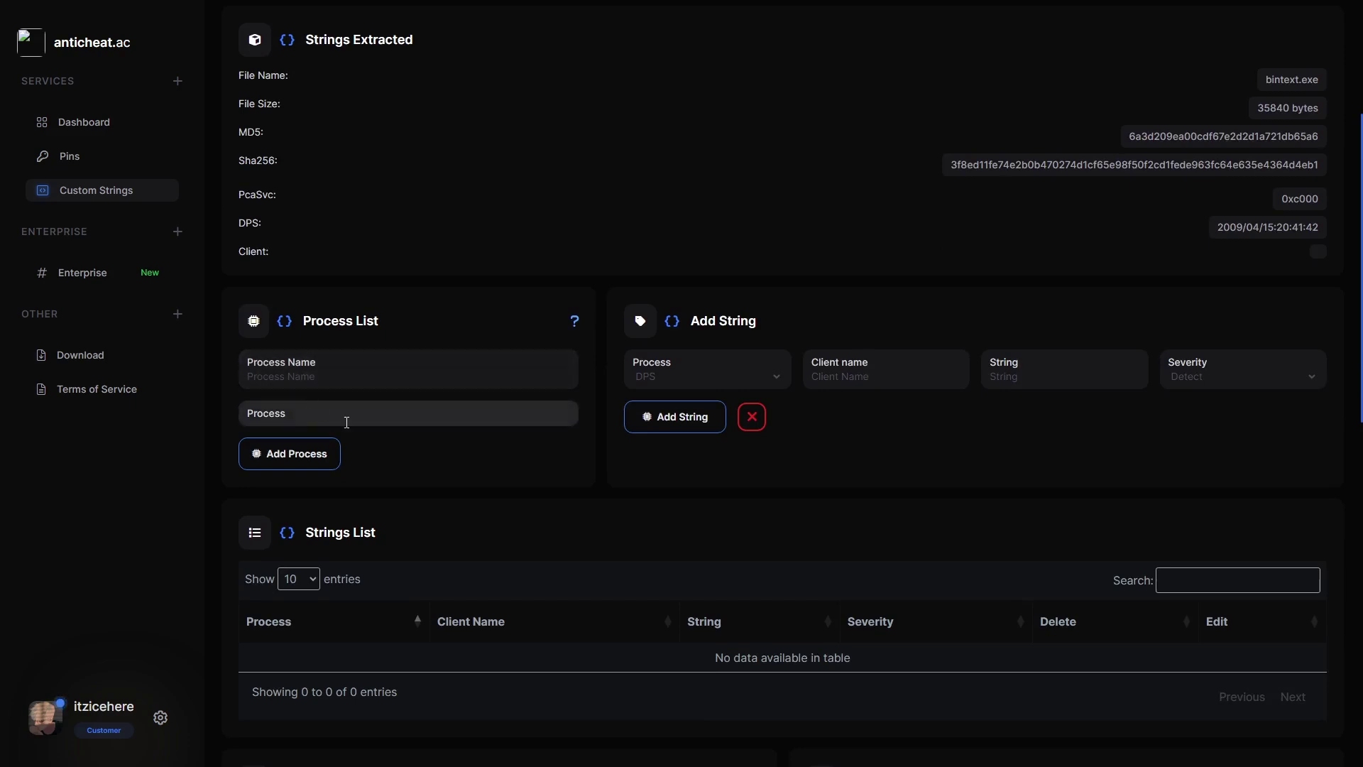
pyautogui.click(774, 376)
pyautogui.click(930, 420)
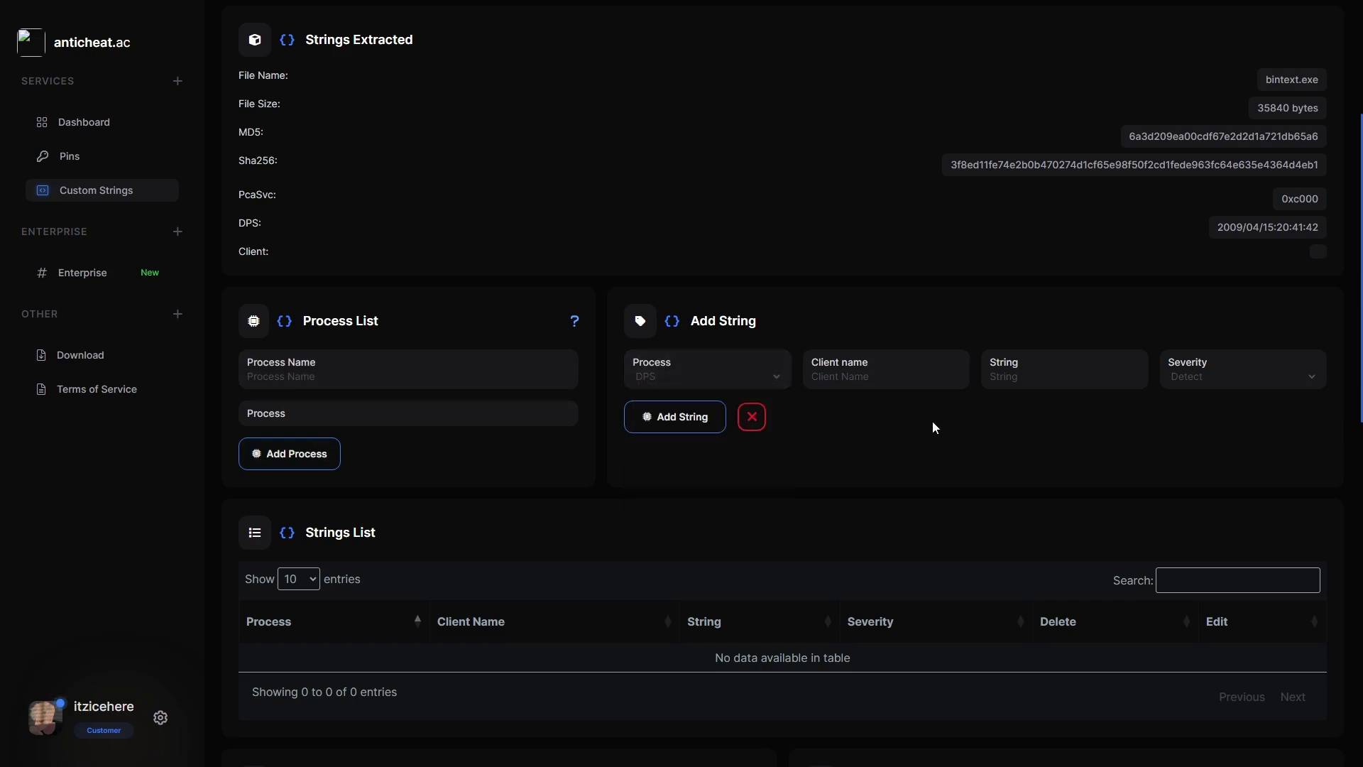
pyautogui.click(1067, 372)
pyautogui.click(1238, 369)
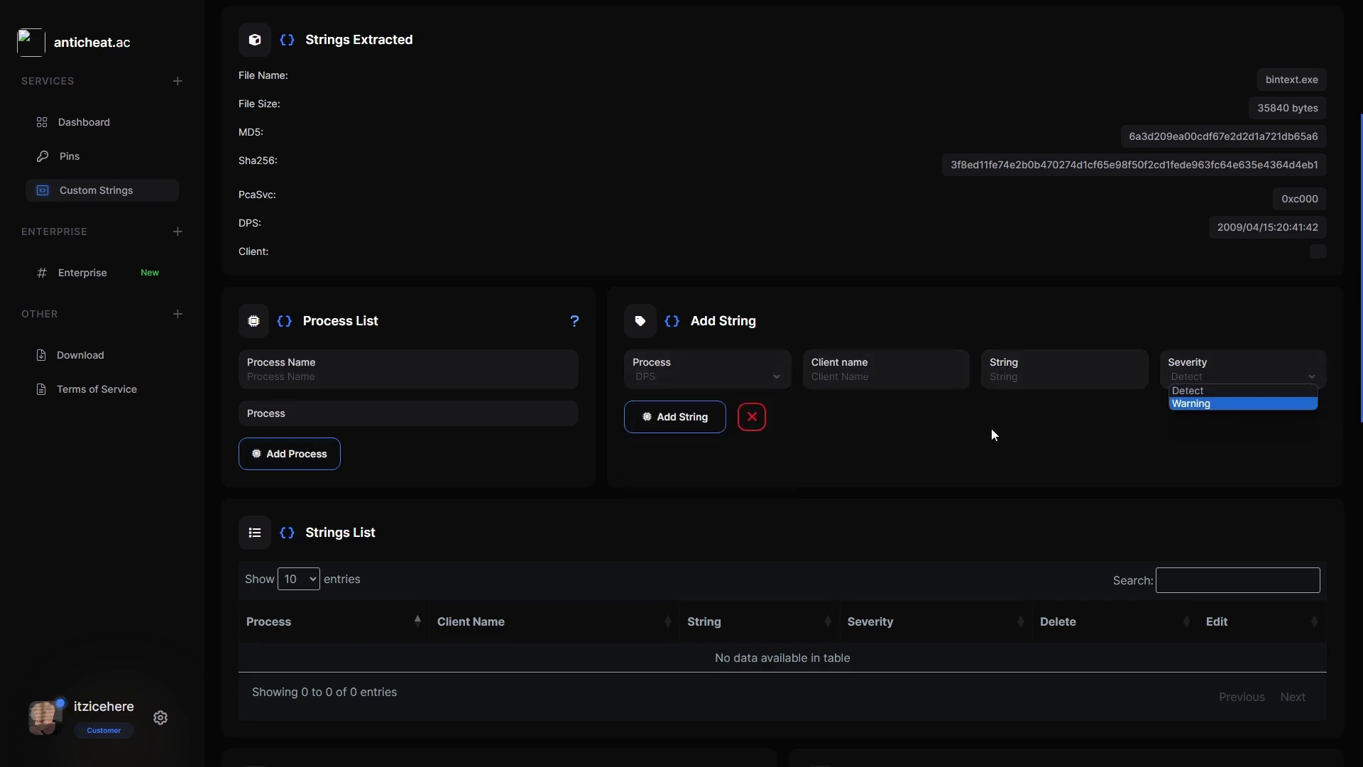
pyautogui.click(1238, 369)
pyautogui.click(1216, 378)
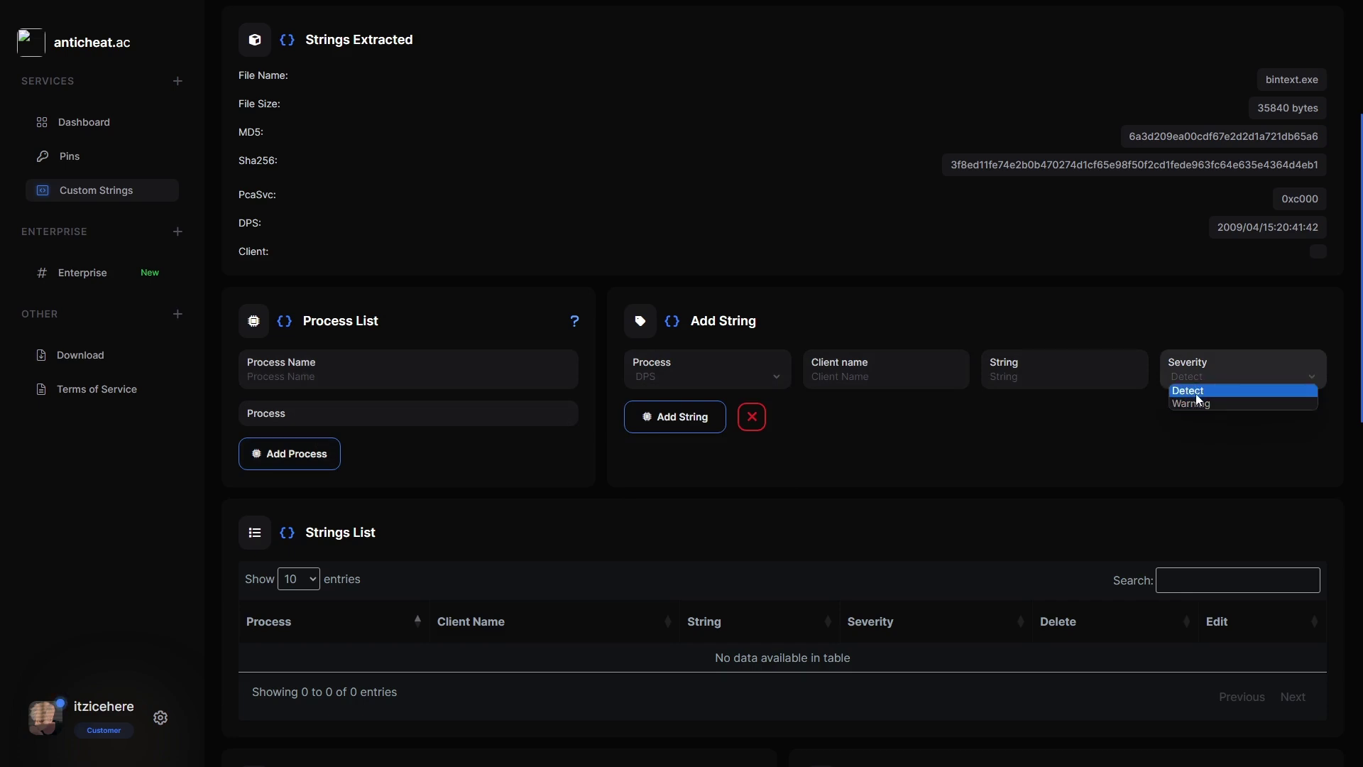
pyautogui.scroll(-4, 923, 448)
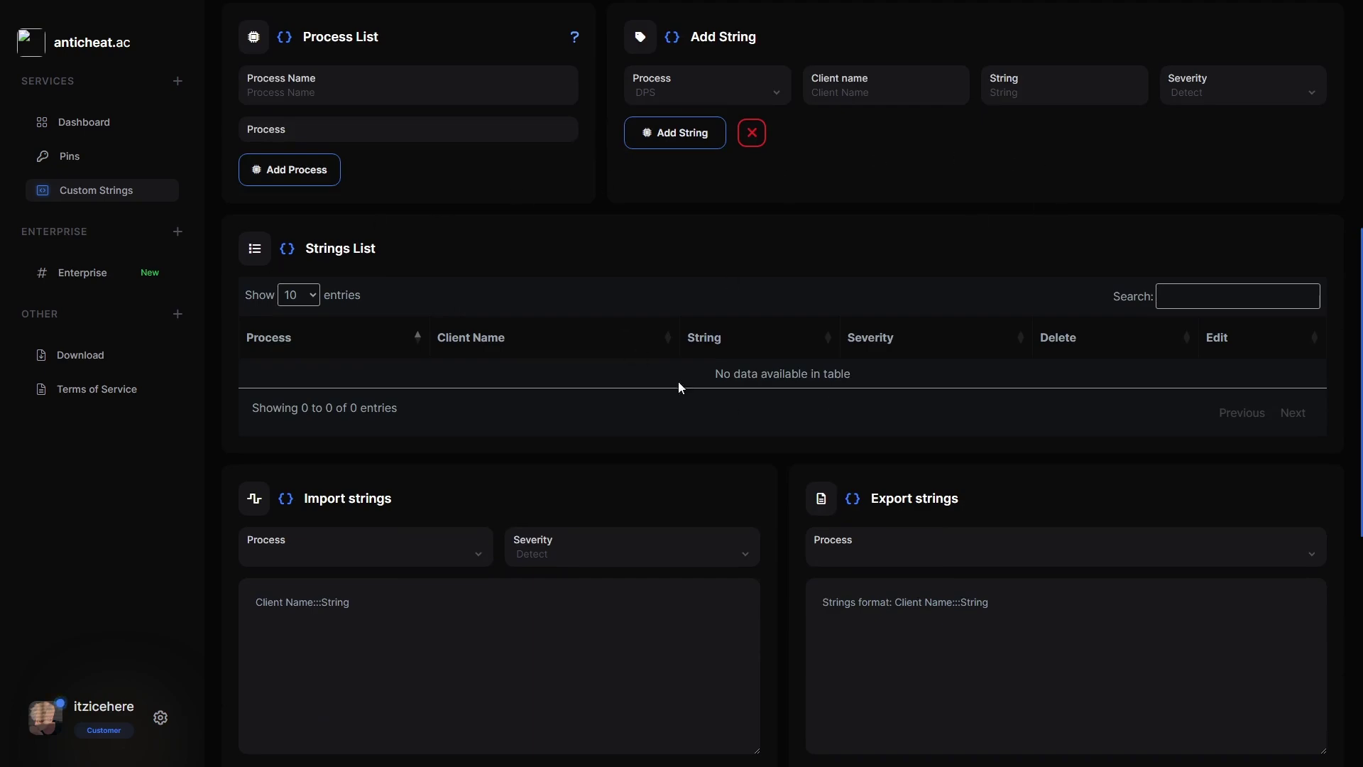
pyautogui.scroll(-4, 605, 418)
pyautogui.click(585, 394)
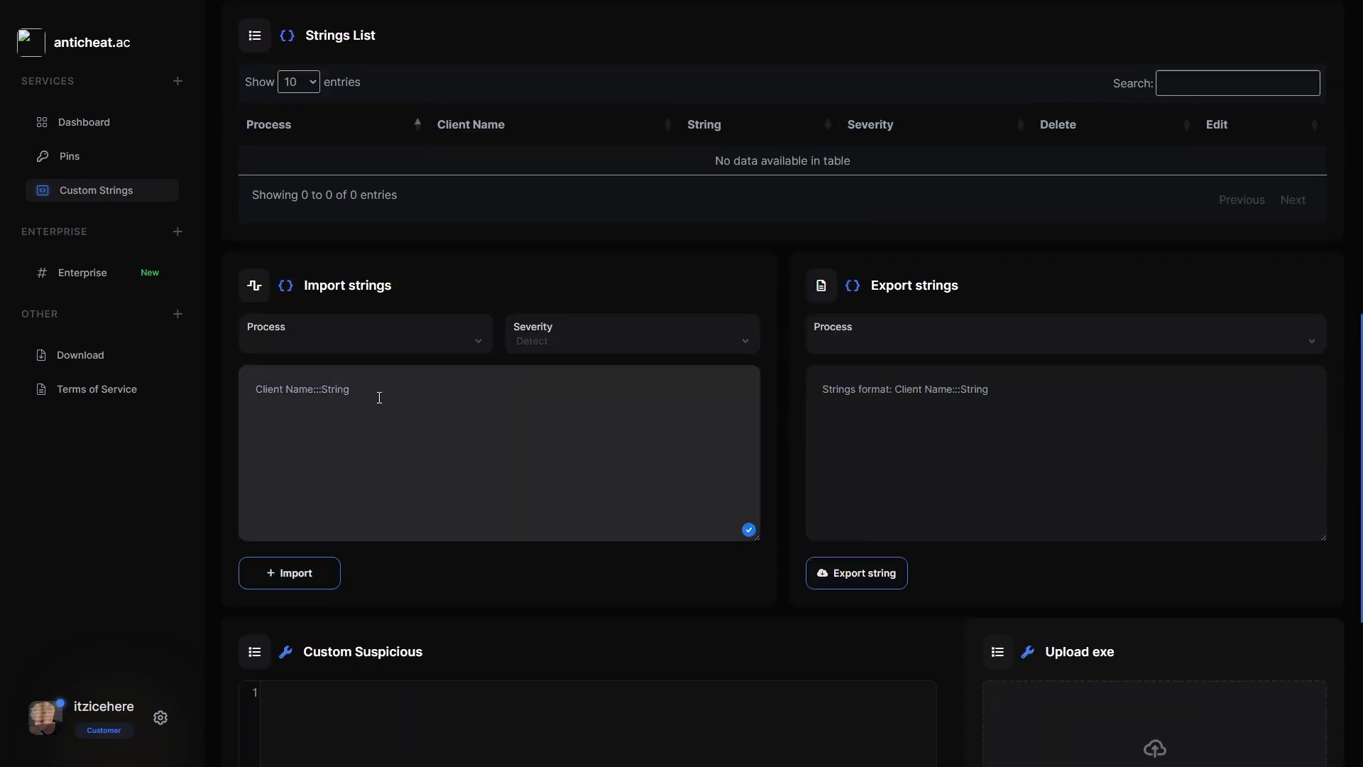
pyautogui.scroll(-3, 355, 385)
pyautogui.scroll(3, 357, 387)
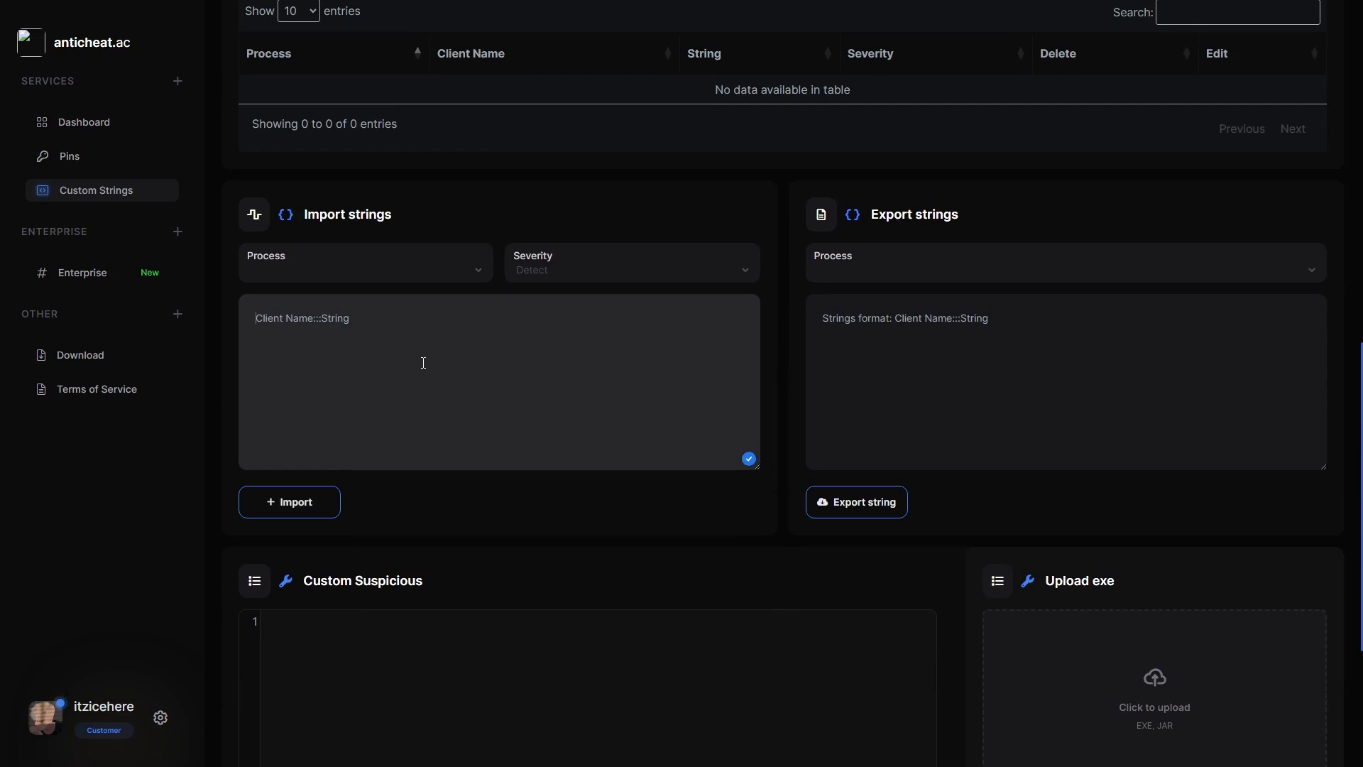
pyautogui.click(884, 269)
pyautogui.click(845, 317)
pyautogui.scroll(-4, 483, 406)
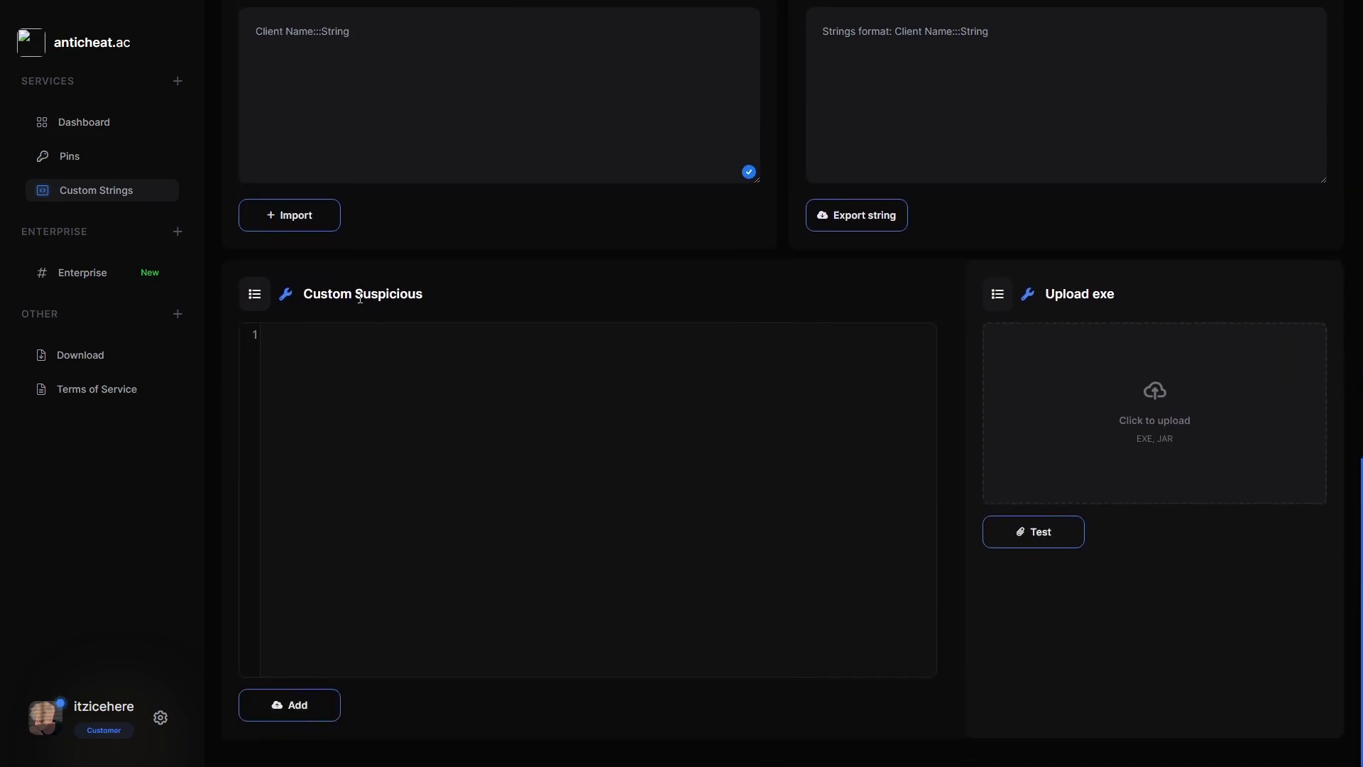
pyautogui.moveTo(301, 296); pyautogui.dragTo(463, 294)
pyautogui.click(463, 294)
pyautogui.moveTo(307, 298); pyautogui.dragTo(463, 298)
pyautogui.click(463, 298)
# Upload bintext.exe into the Upload exe drop zone.
pyautogui.click(1152, 395)
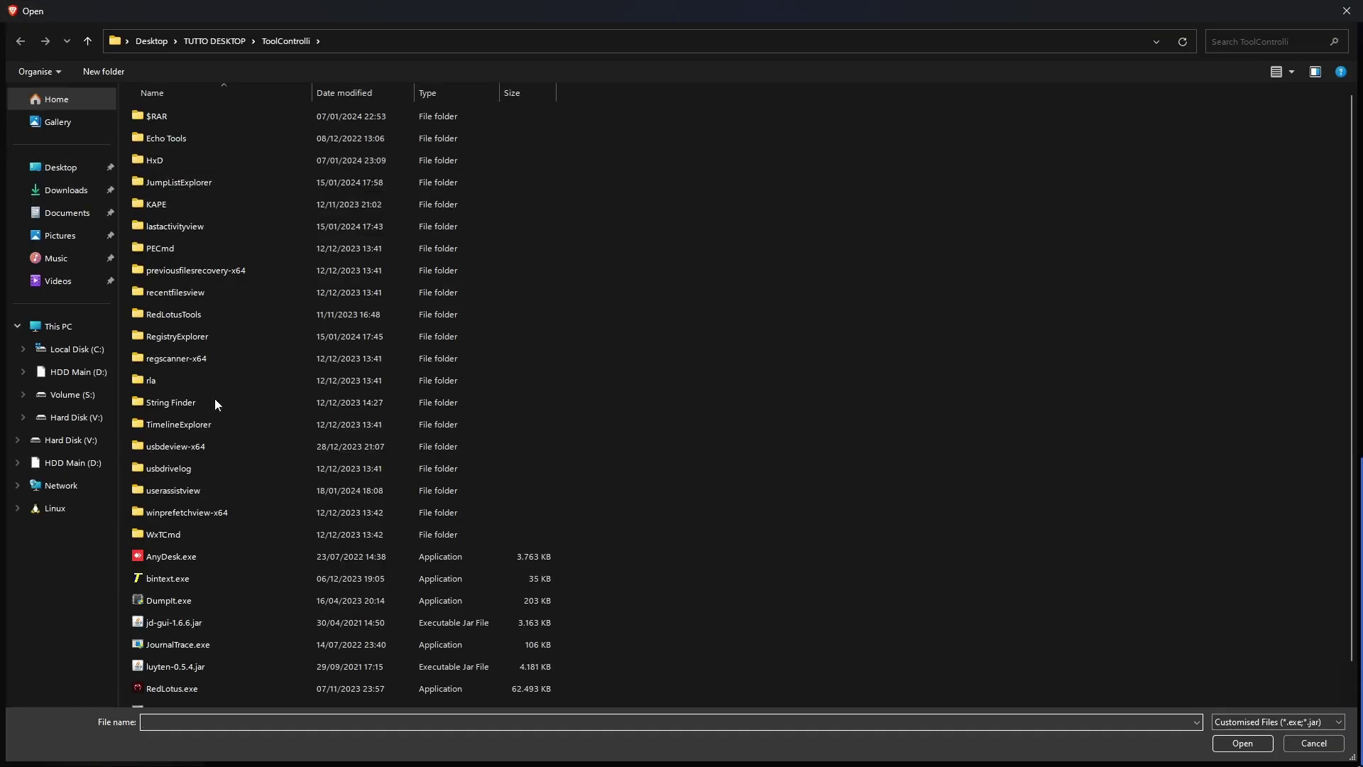
pyautogui.scroll(-1, 170, 419)
pyautogui.click(199, 521)
pyautogui.press('Down')
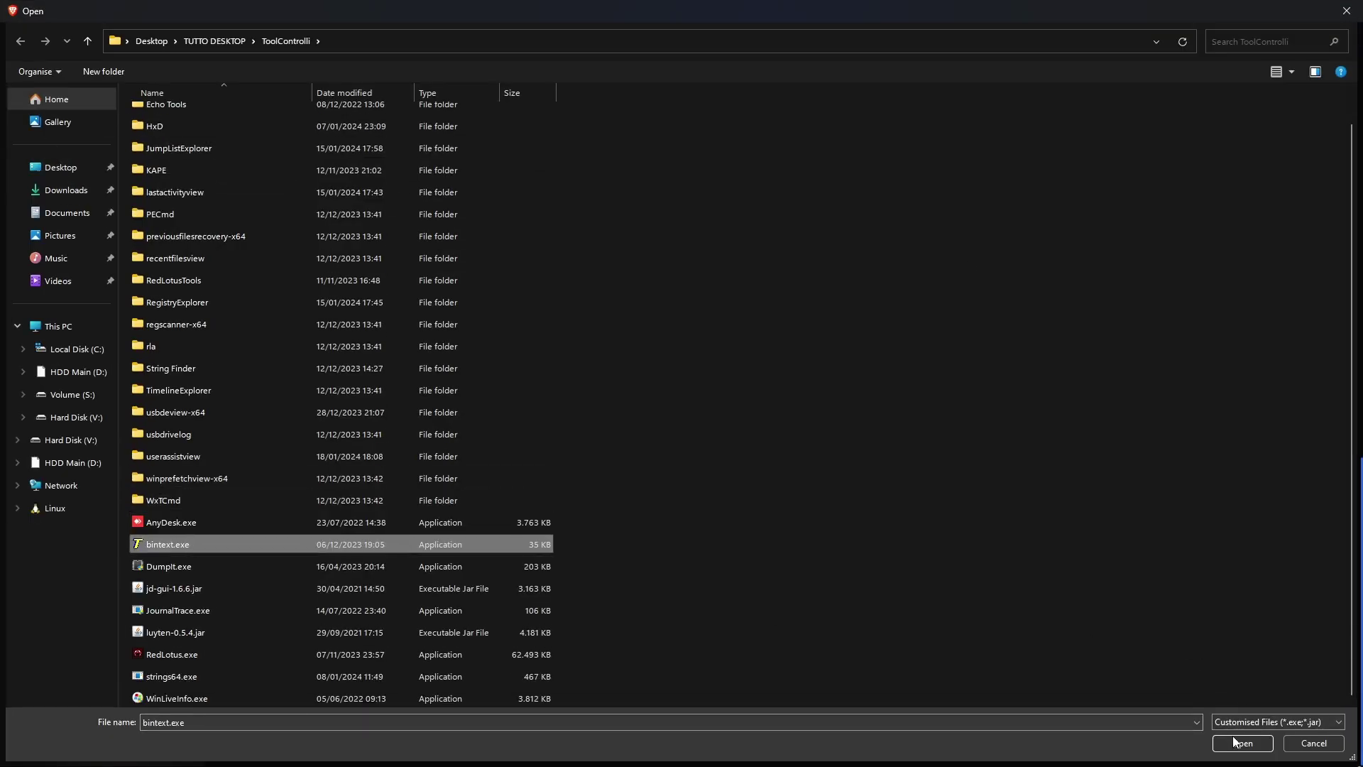
pyautogui.click(1235, 742)
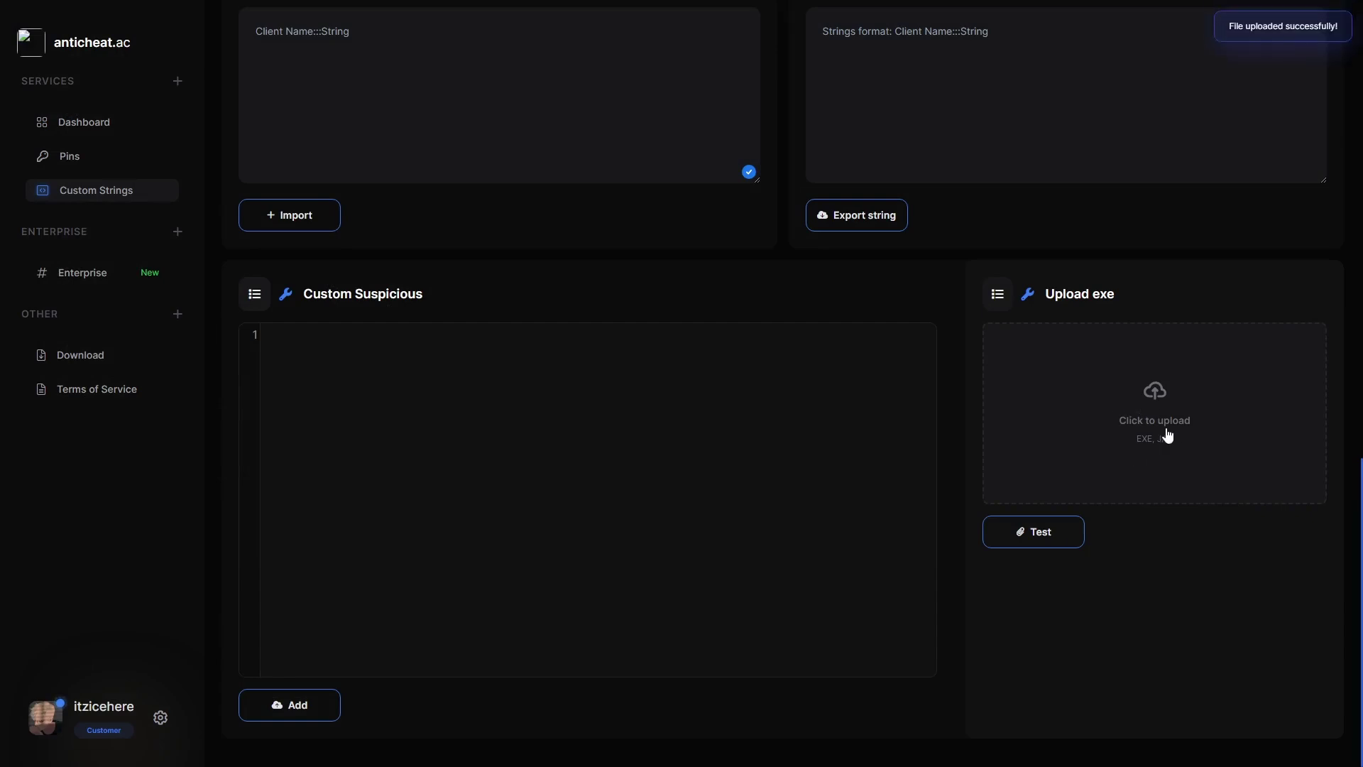
# Run the custom suspicious test on bintext.exe and scroll through the results.
pyautogui.click(1044, 534)
pyautogui.scroll(5, 1121, 366)
pyautogui.scroll(5, 1034, 469)
pyautogui.scroll(-10, 1001, 436)
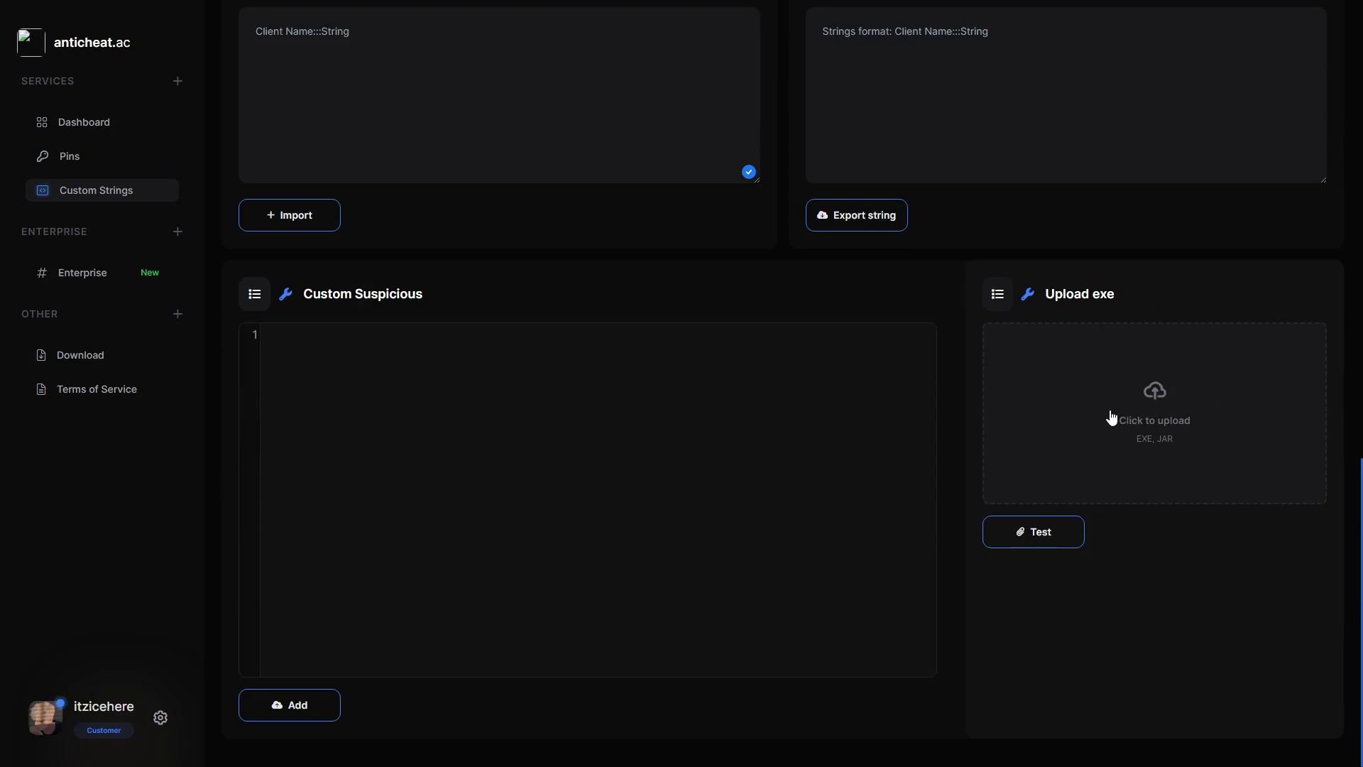
pyautogui.scroll(10, 1111, 443)
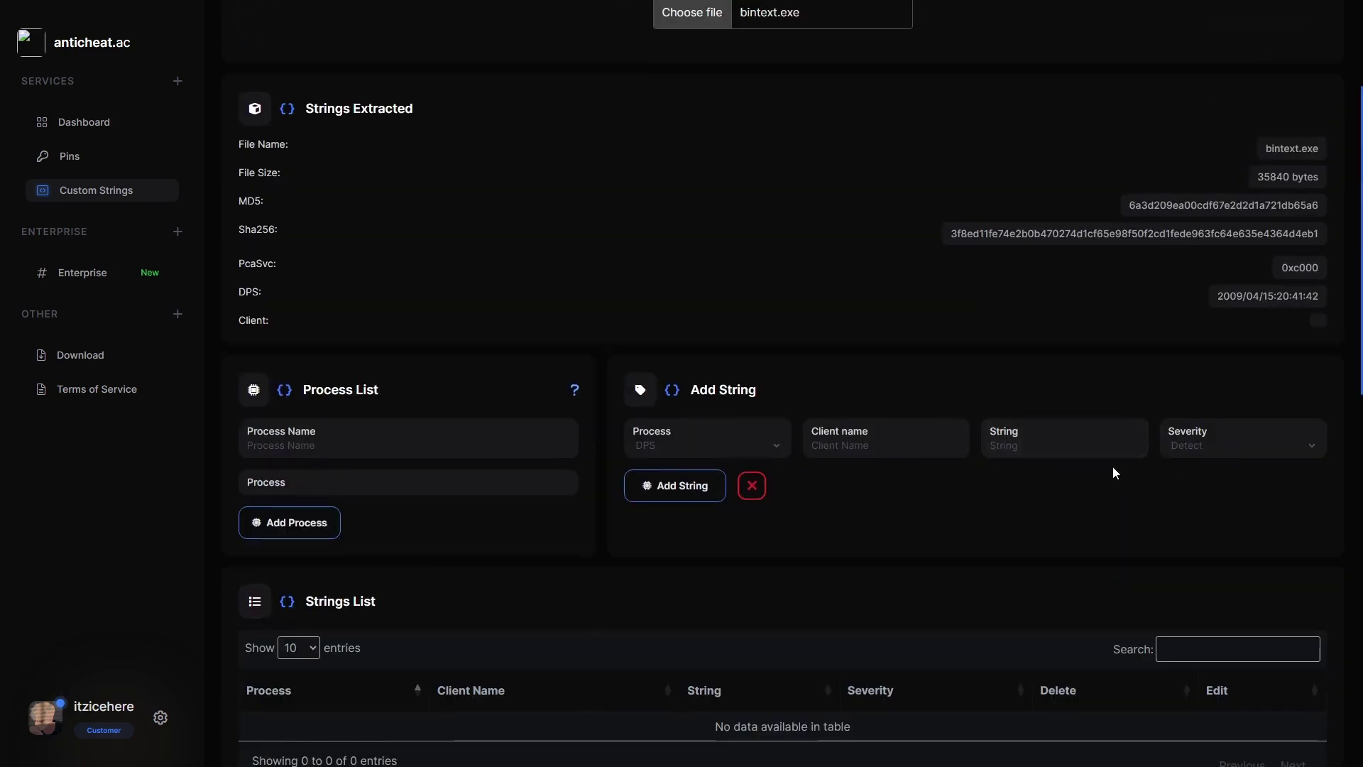
pyautogui.scroll(3, 1111, 462)
pyautogui.scroll(-12, 1093, 443)
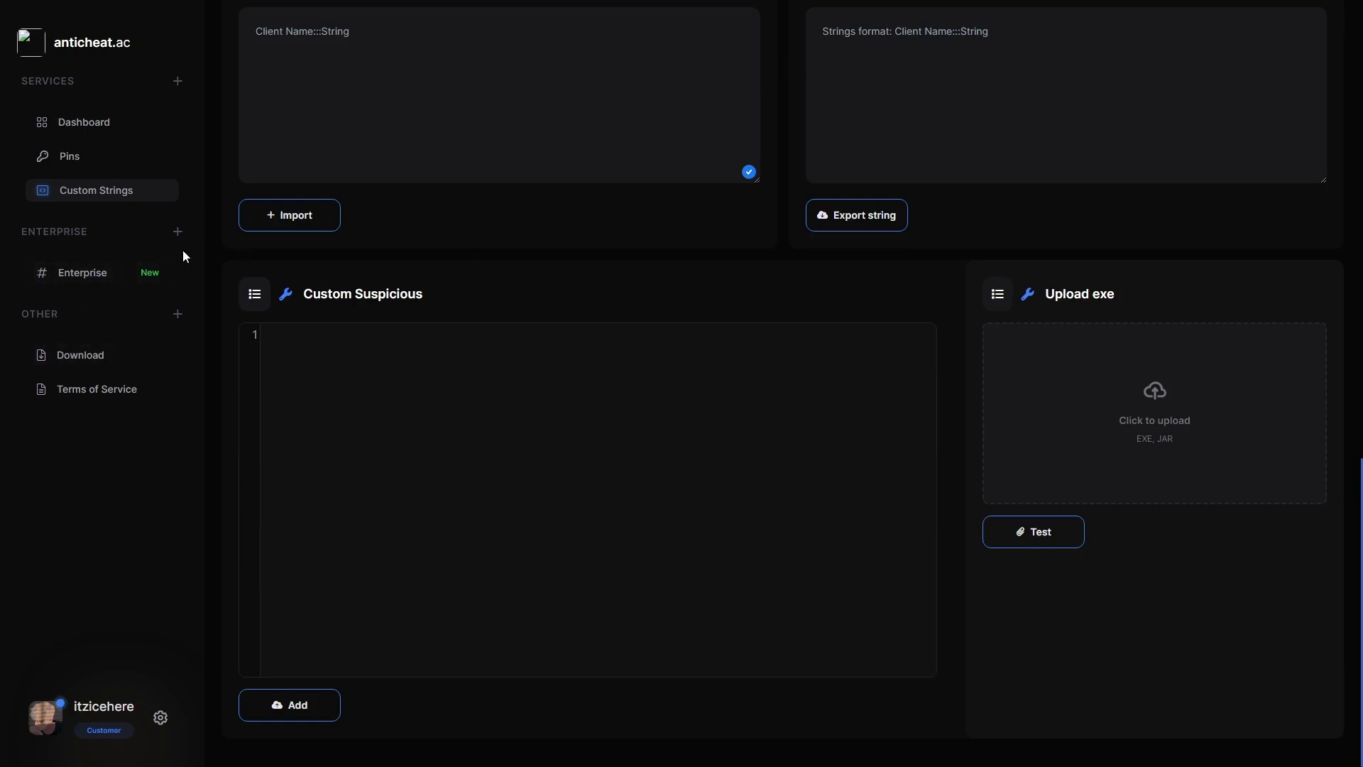
# Go to the Dashboard home page with its scan statistics and changelogs.
pyautogui.click(83, 278)
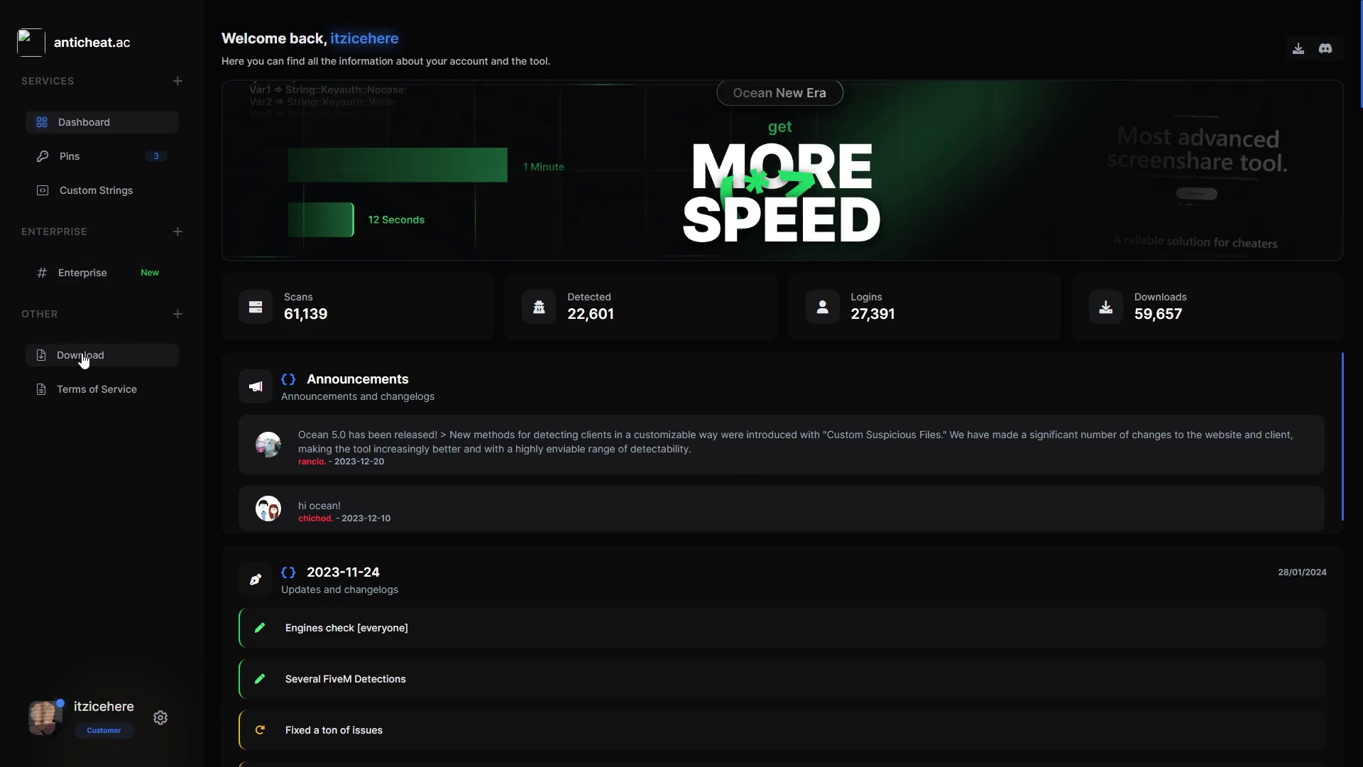
pyautogui.doubleClick(120, 389)
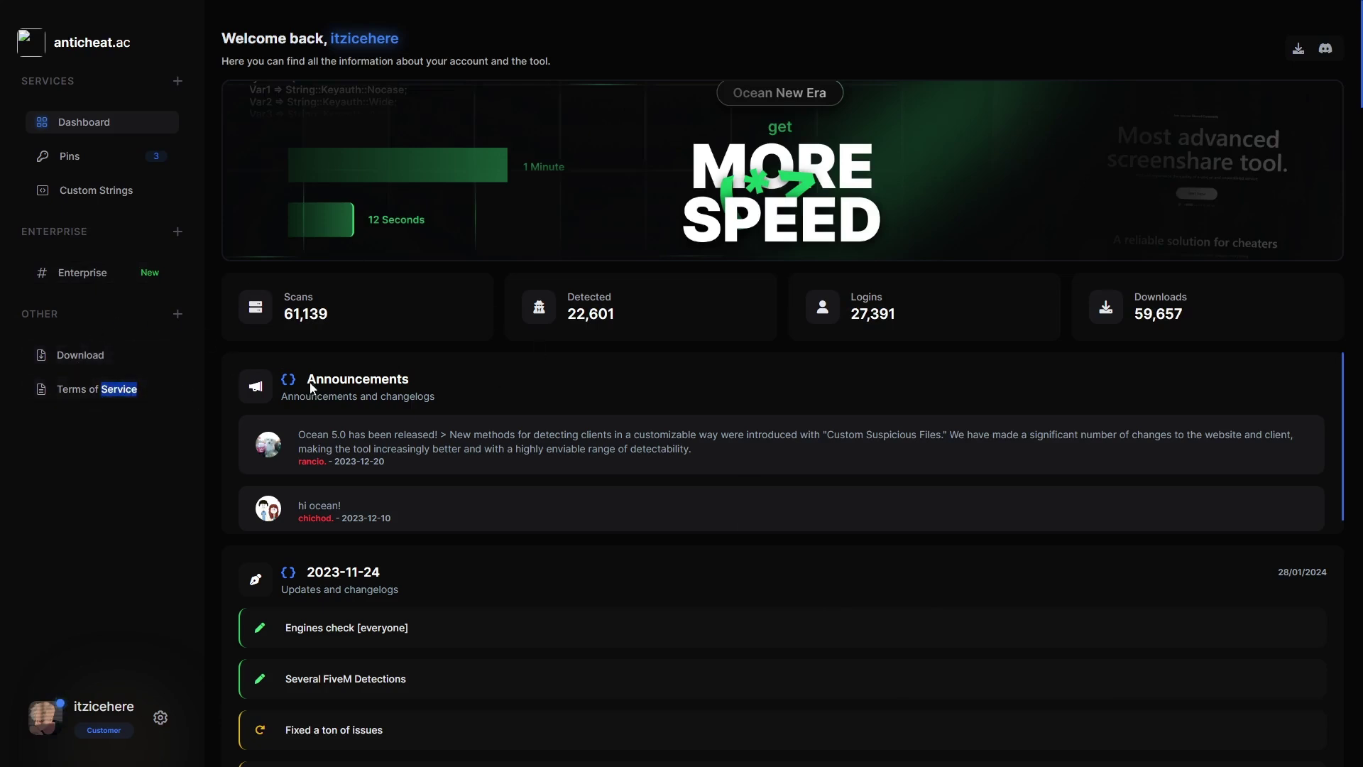
pyautogui.scroll(-1, 238, 495)
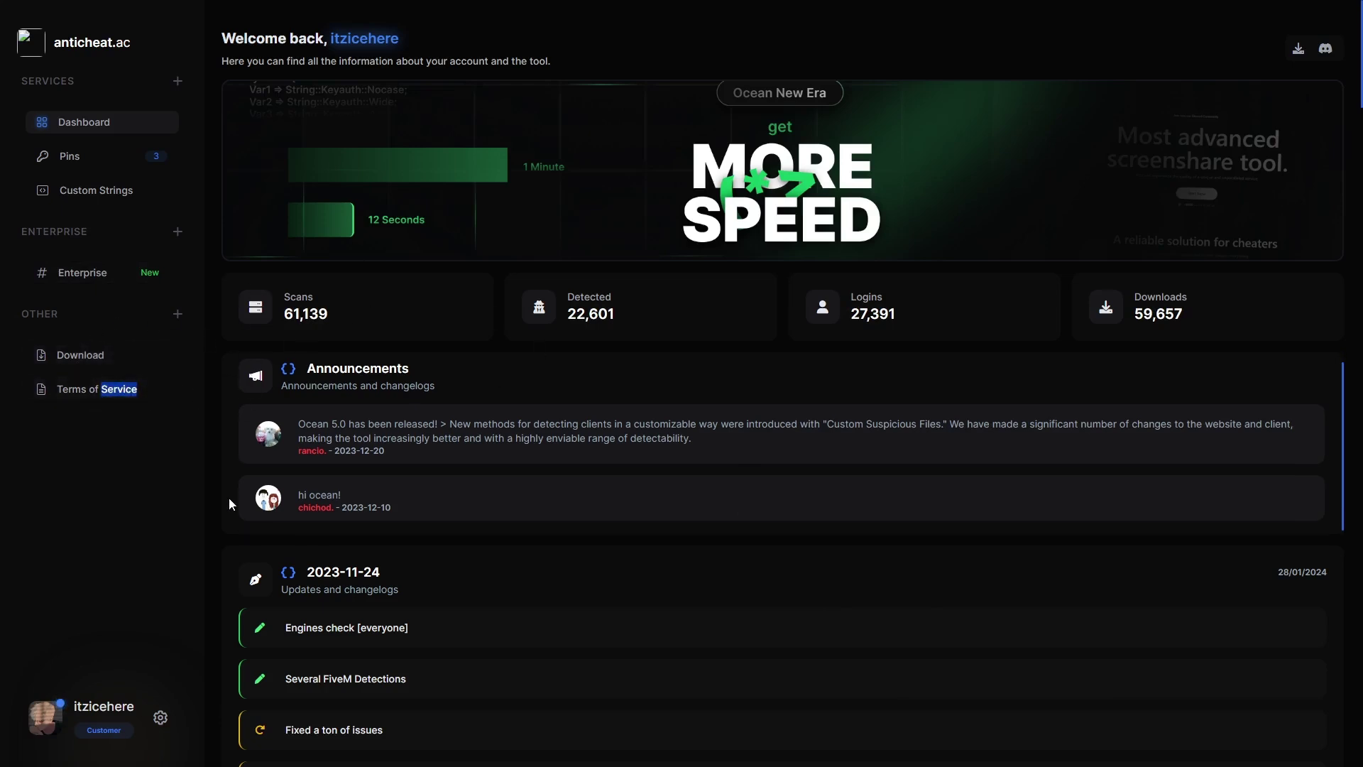
pyautogui.click(44, 718)
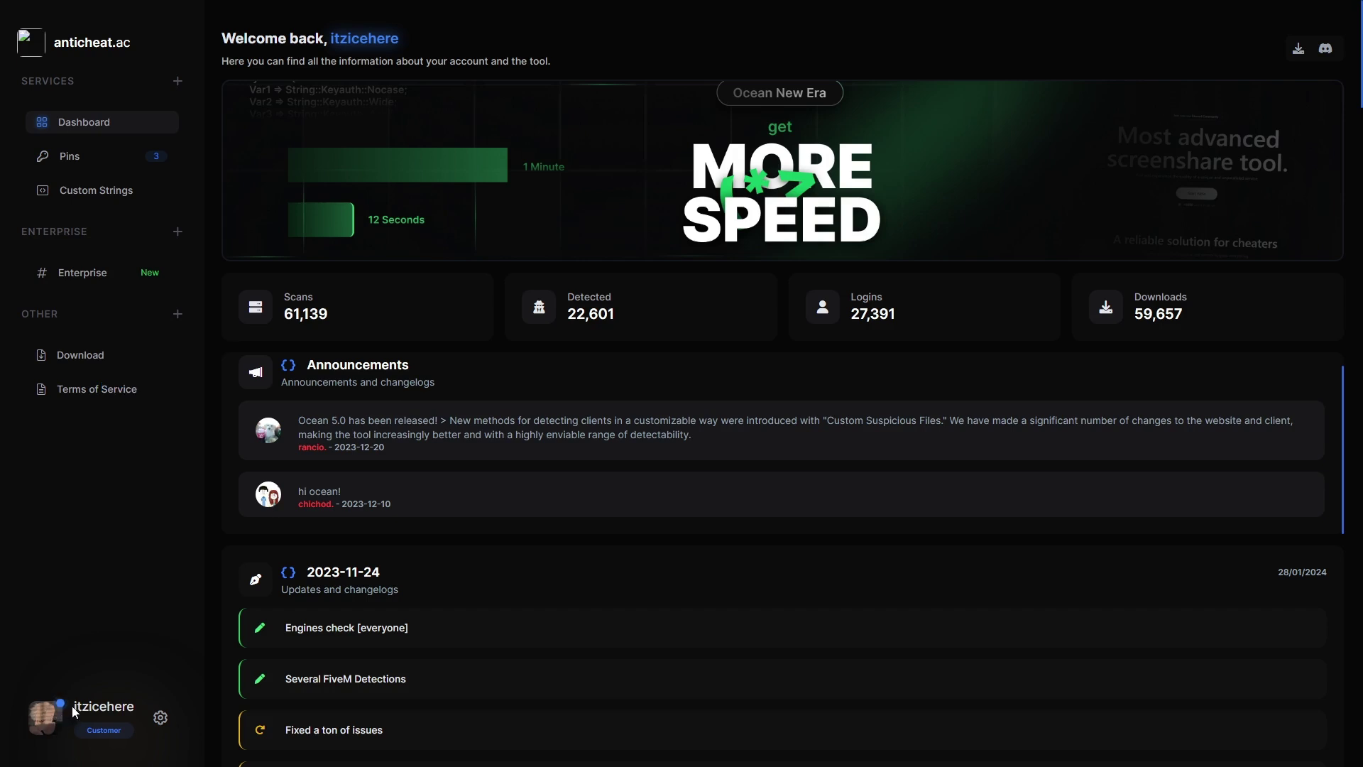
# Open the profile menu to view the license details, then close it.
pyautogui.click(160, 719)
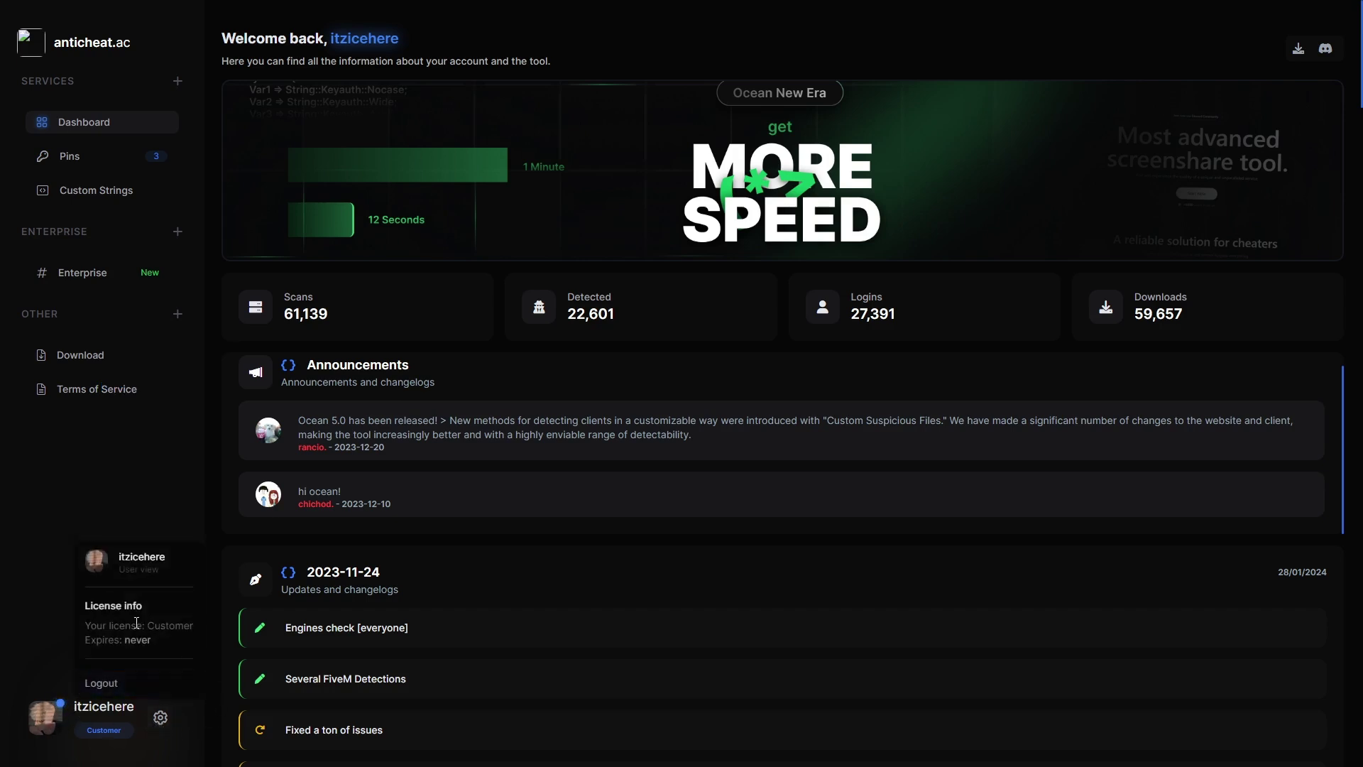
pyautogui.moveTo(90, 625)
pyautogui.mouseDown()
pyautogui.moveTo(233, 632)
pyautogui.moveTo(93, 638)
pyautogui.mouseUp()
pyautogui.click(161, 718)
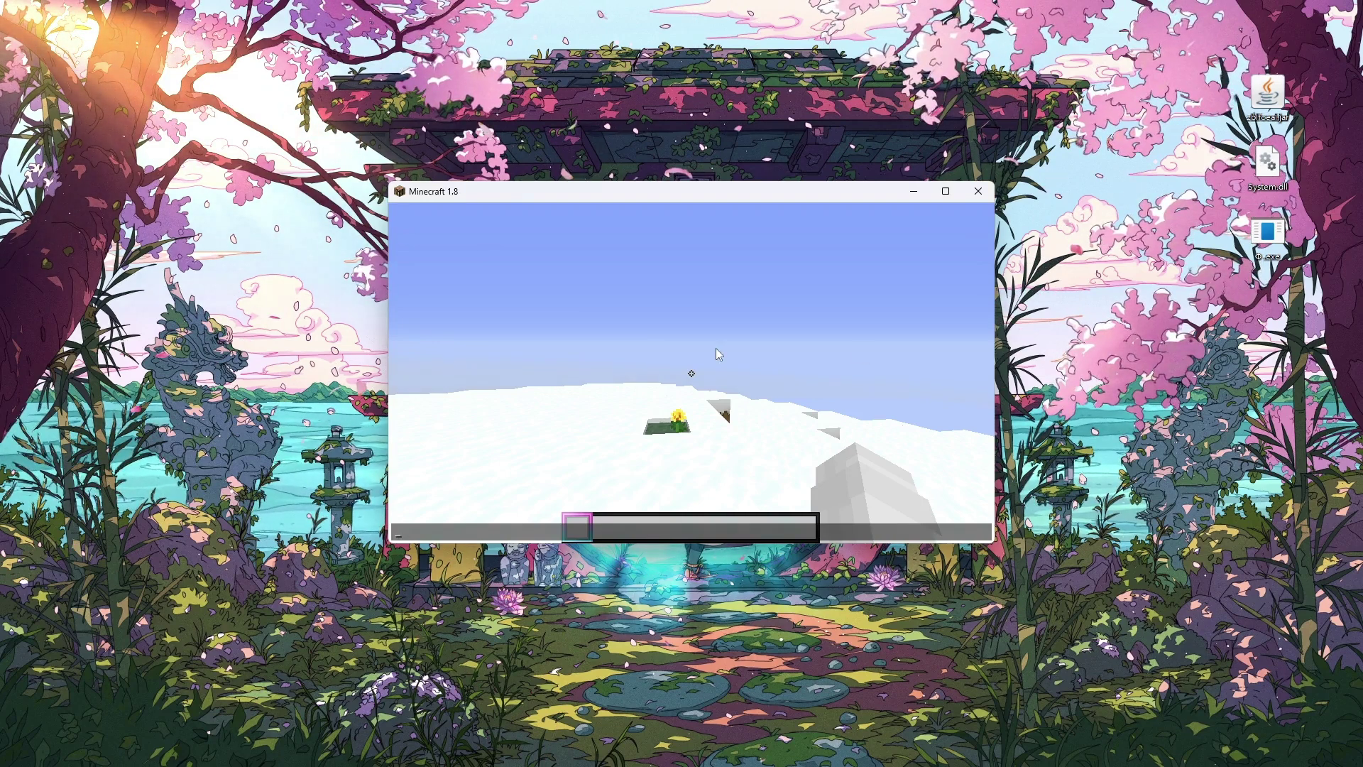
# Open and close the built-in cheat menu with Insert, then open the chat bar.
pyautogui.press('Insert')
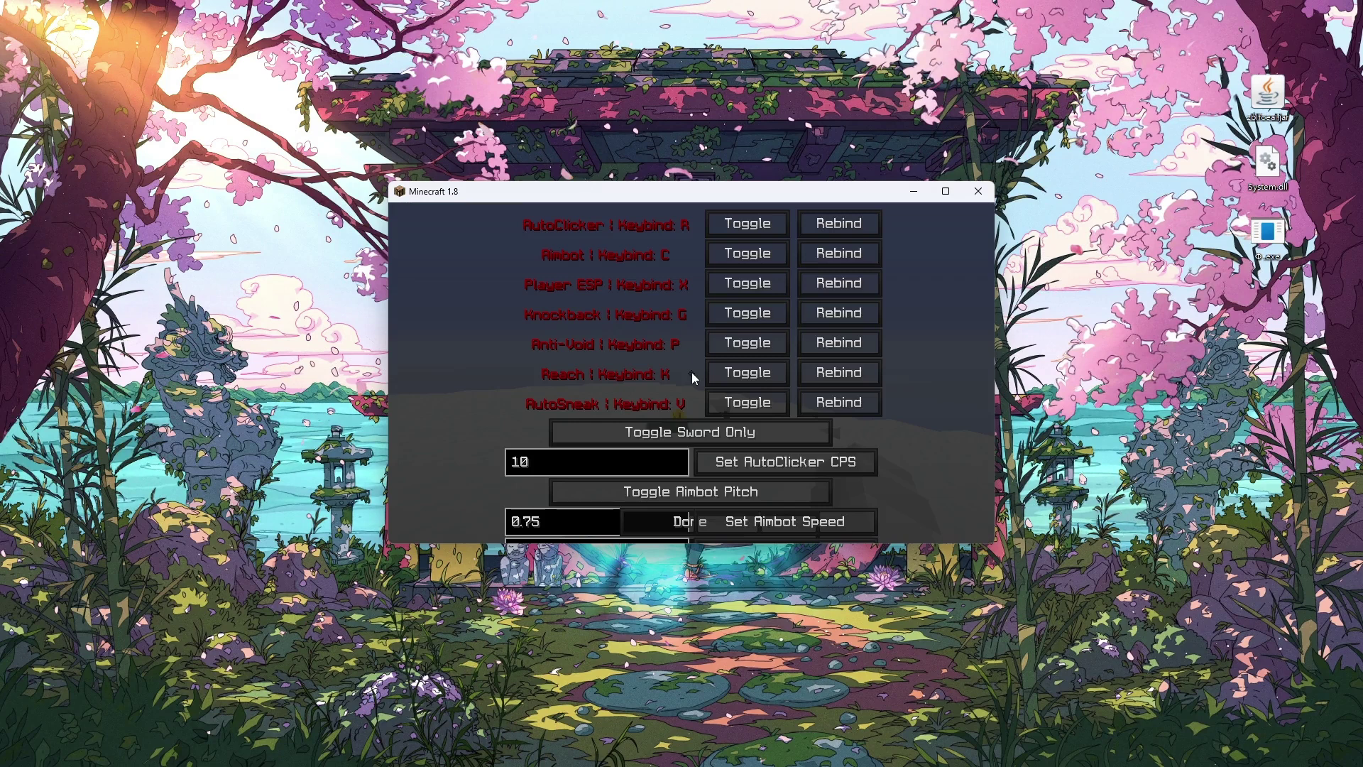
pyautogui.press('Escape')
pyautogui.press('t')
# Launch Vape Lite from the Φ.exe launcher, move its window, then close it.
pyautogui.click(1312, 327)
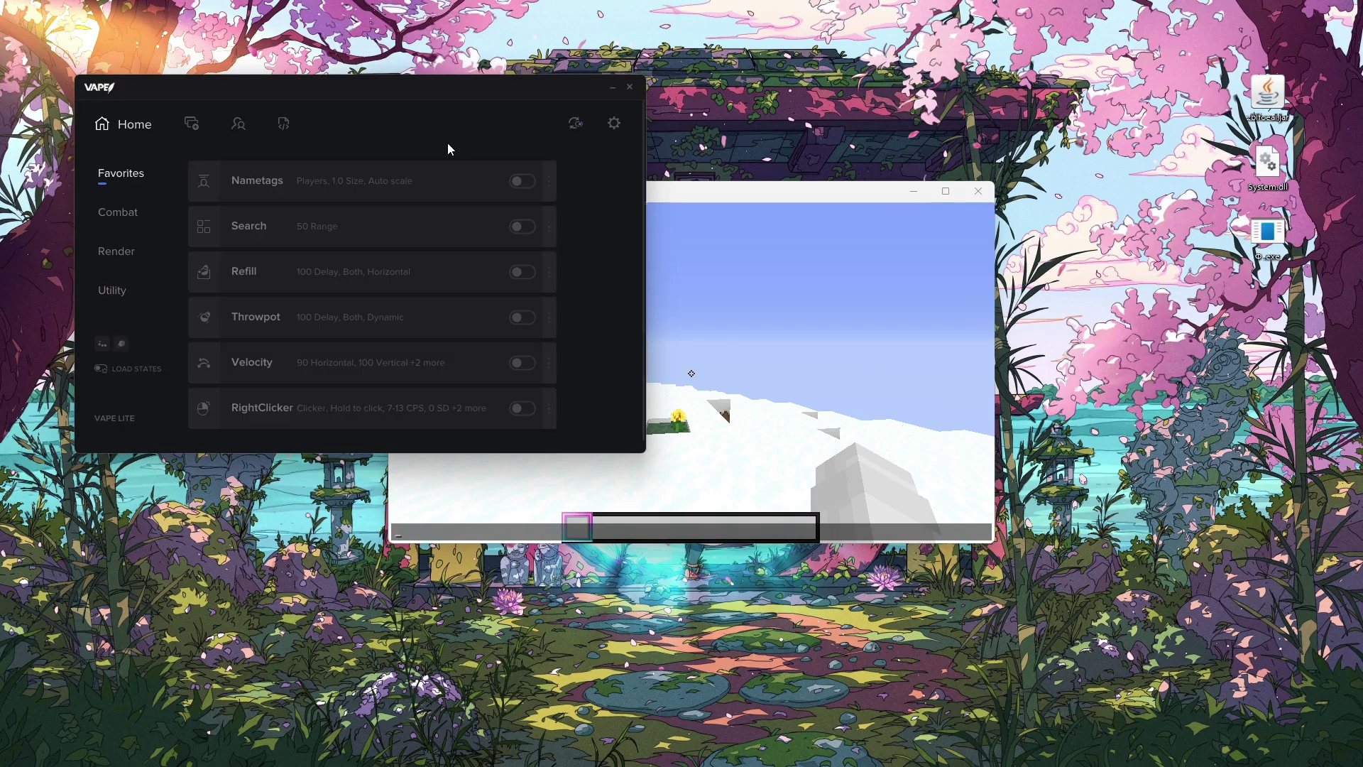
pyautogui.moveTo(605, 109); pyautogui.dragTo(681, 117)
pyautogui.click(706, 94)
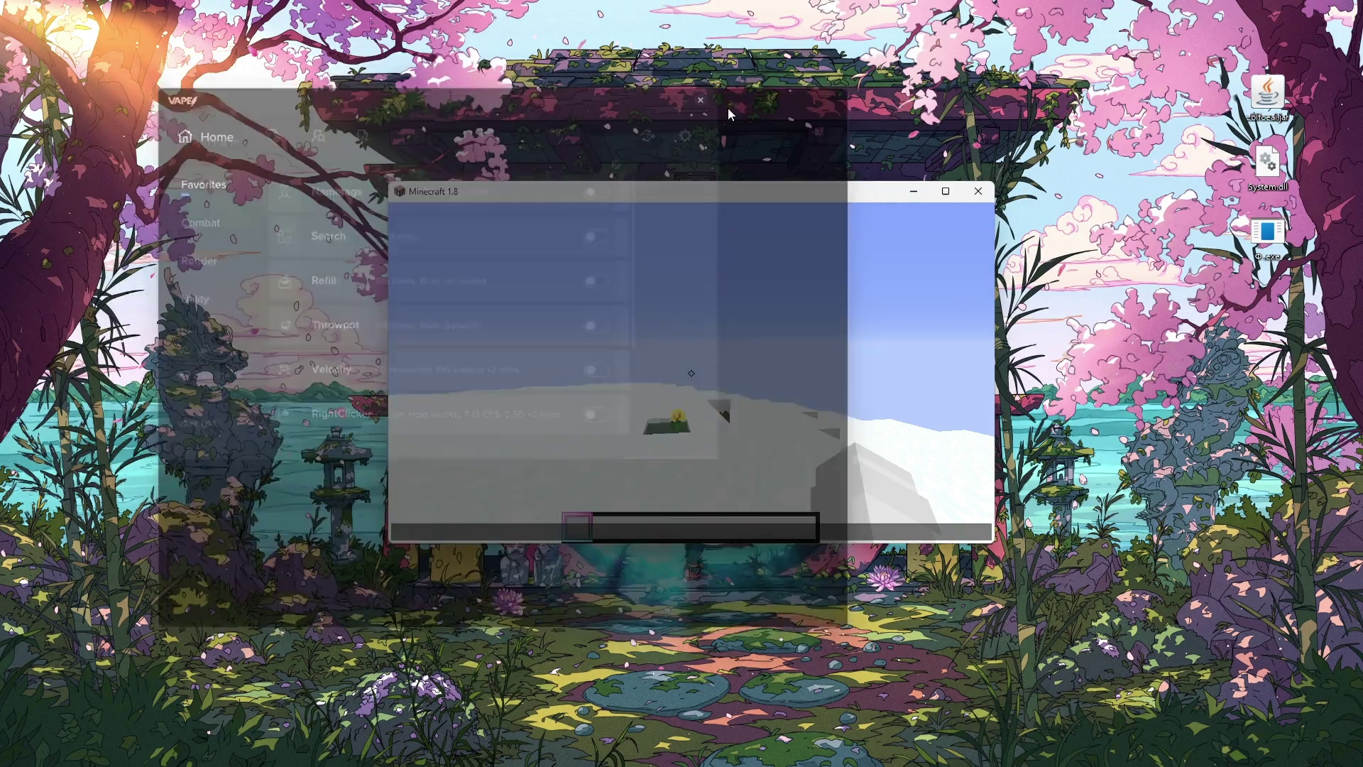
# Launch Notepad from Start search, then search 'proce' for Process Hacker 2.
pyautogui.press('super')
pyautogui.write('note')
pyautogui.press('Return')
pyautogui.press('super')
pyautogui.write('proce')
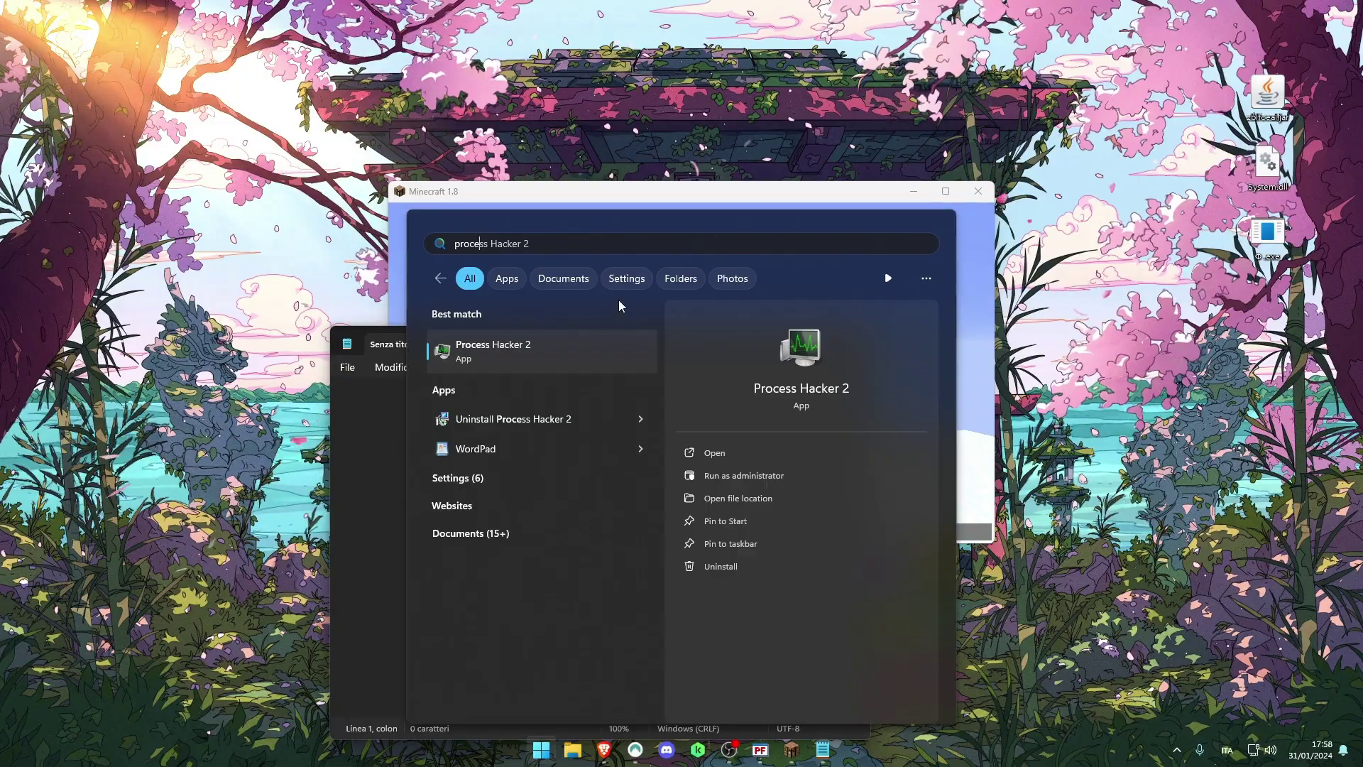
# Launch Process Hacker 2 as admin and bring up Notepad.exe's actions toward Miscellaneous > Inject DLL.
pyautogui.click(730, 451)
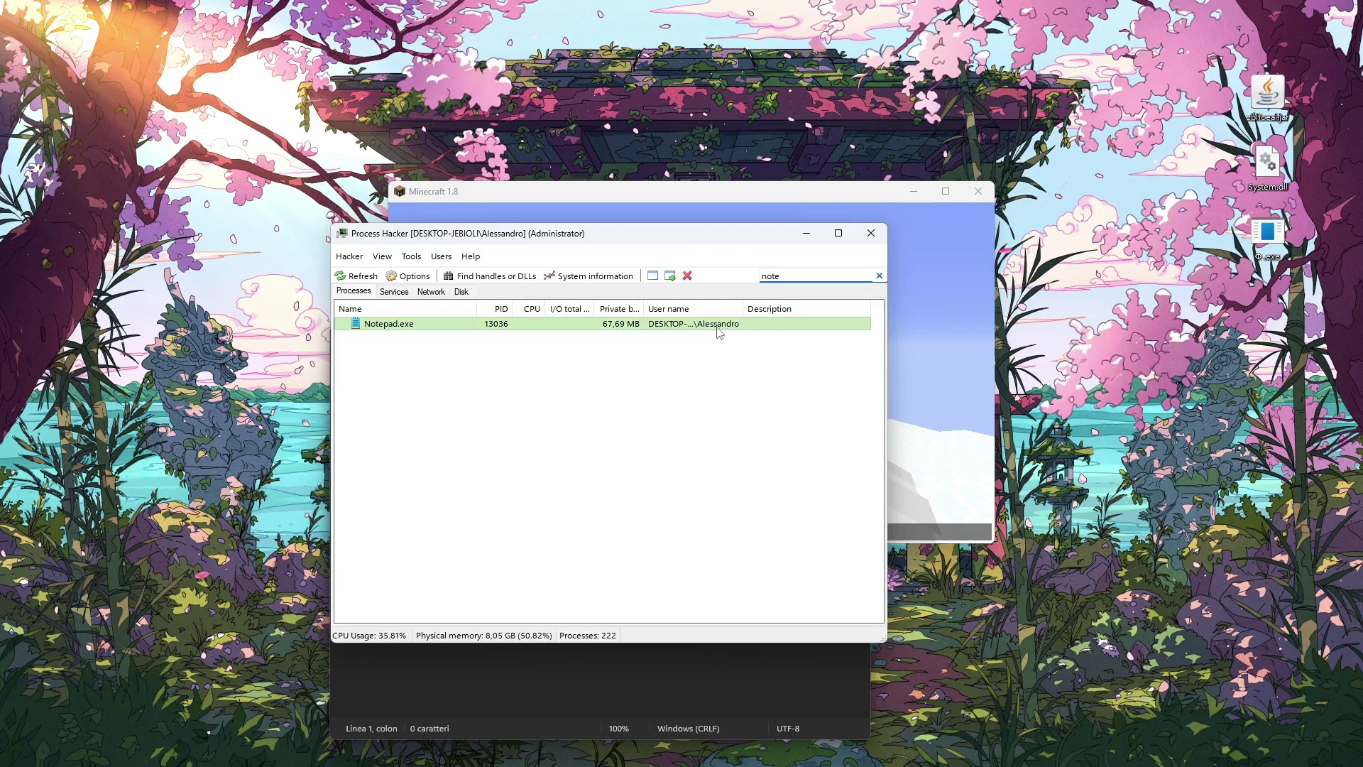
pyautogui.rightClick(716, 325)
pyautogui.moveTo(761, 519)
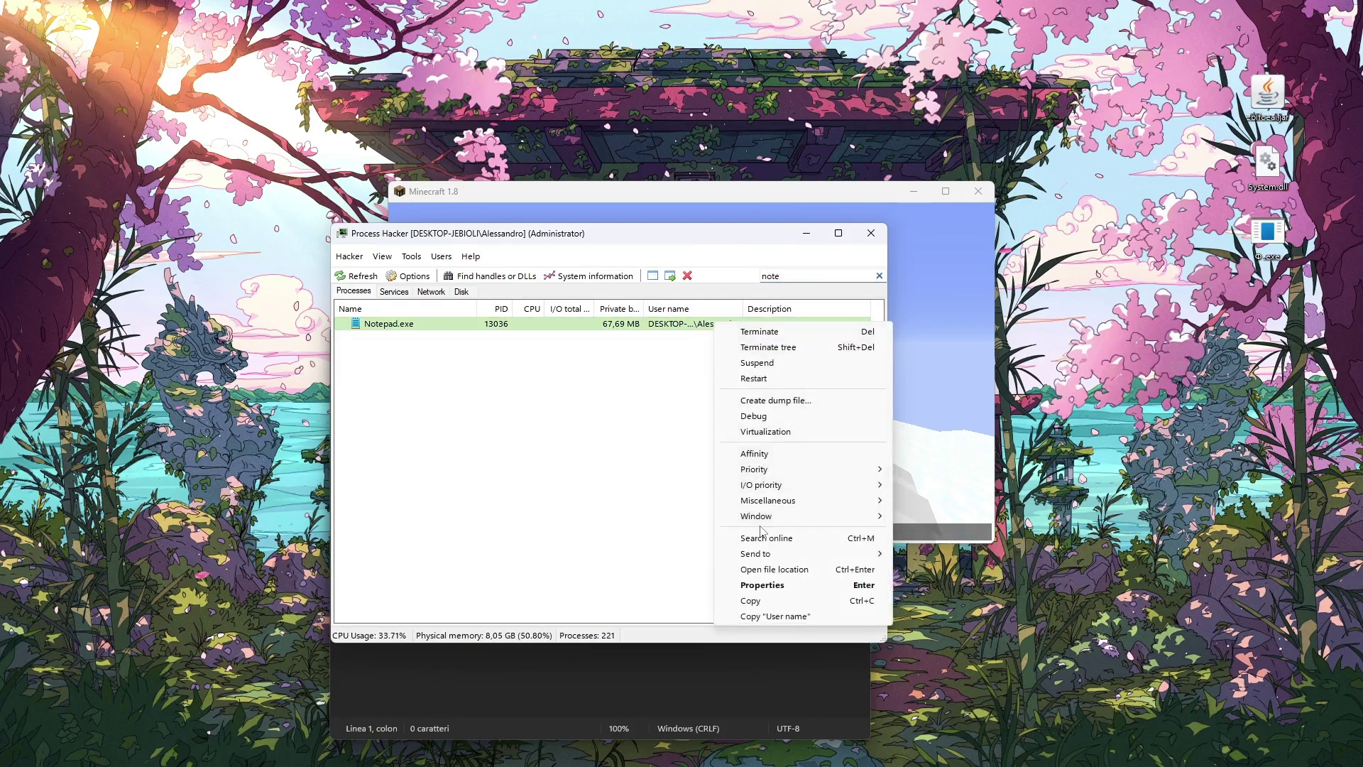
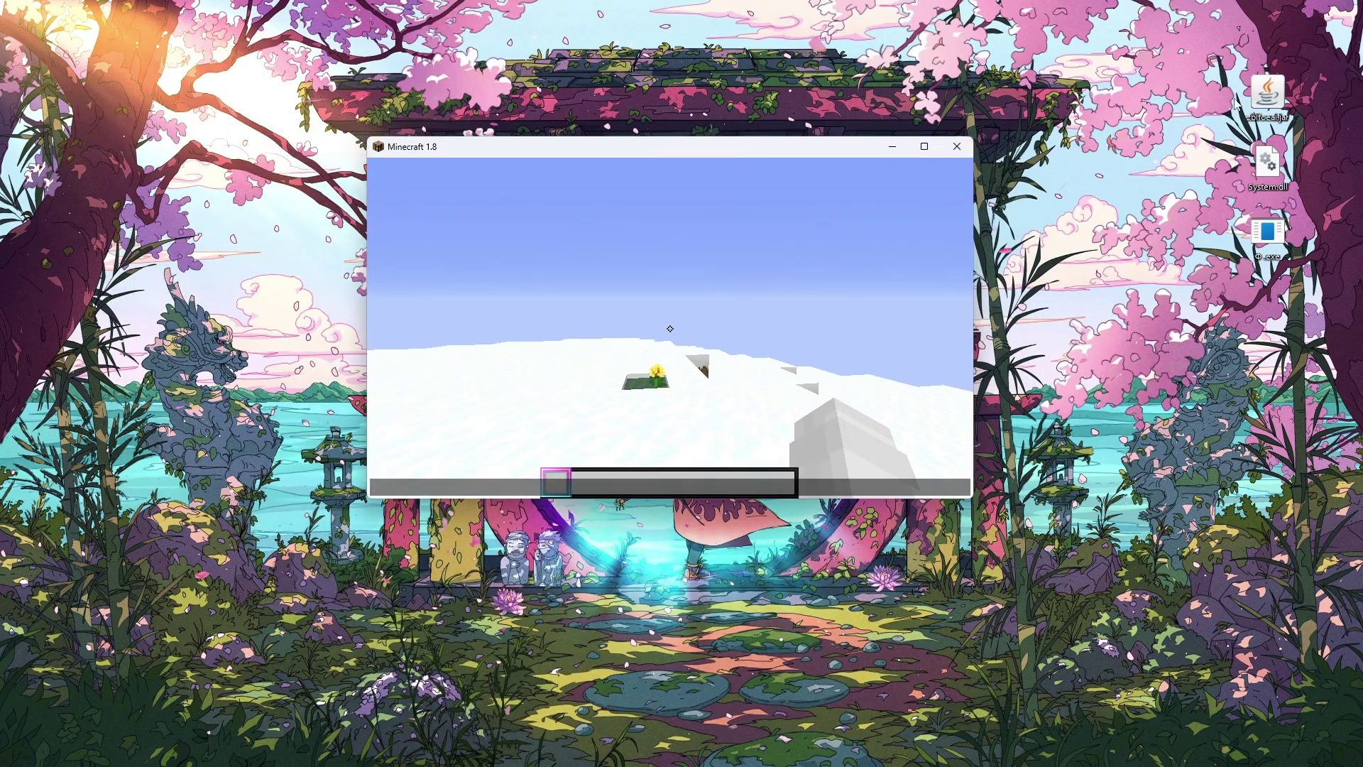
# Launch the DoomsDay Client injector and position its window beside the Minecraft 1.8 game.
pyautogui.doubleClick(1268, 96)
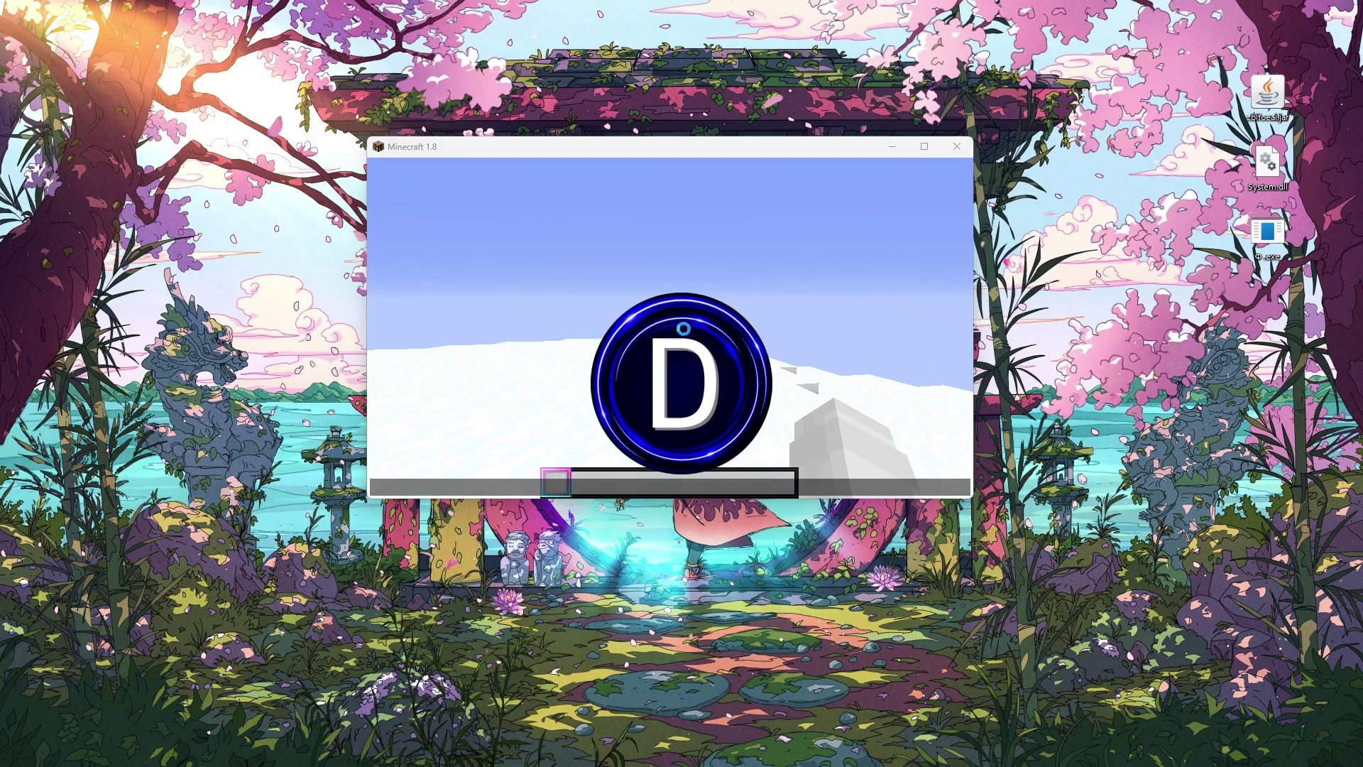
pyautogui.moveTo(617, 153); pyautogui.dragTo(618, 282)
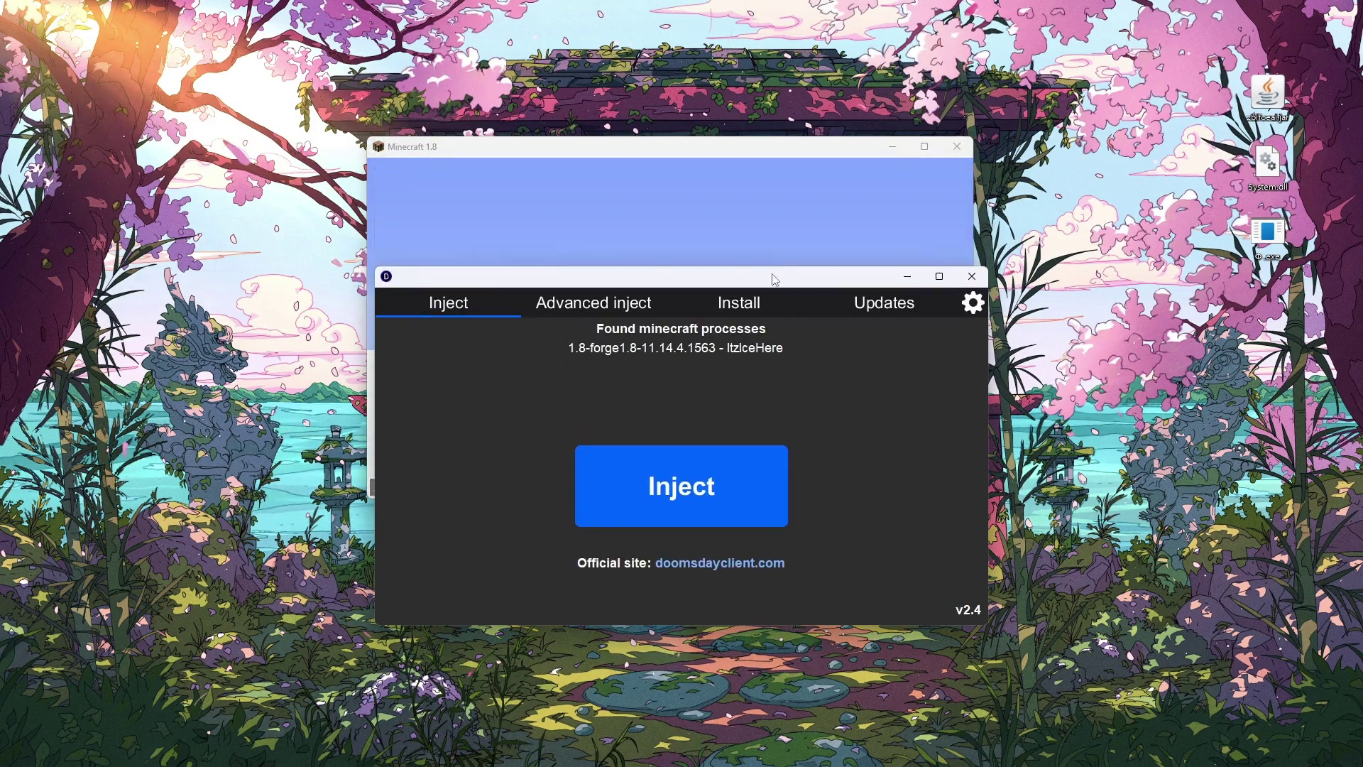
pyautogui.doubleClick(747, 286)
pyautogui.moveTo(749, 6); pyautogui.dragTo(1001, 321)
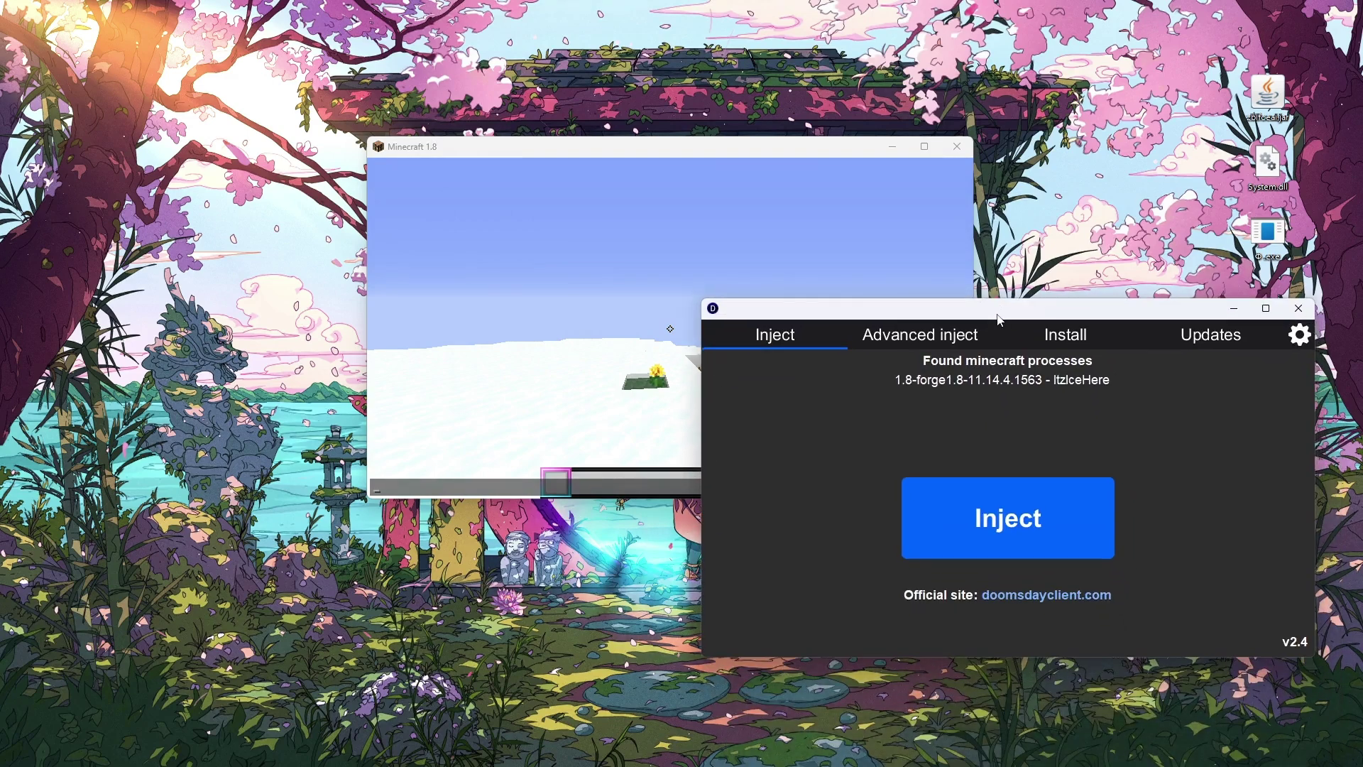
pyautogui.moveTo(986, 317); pyautogui.dragTo(935, 273)
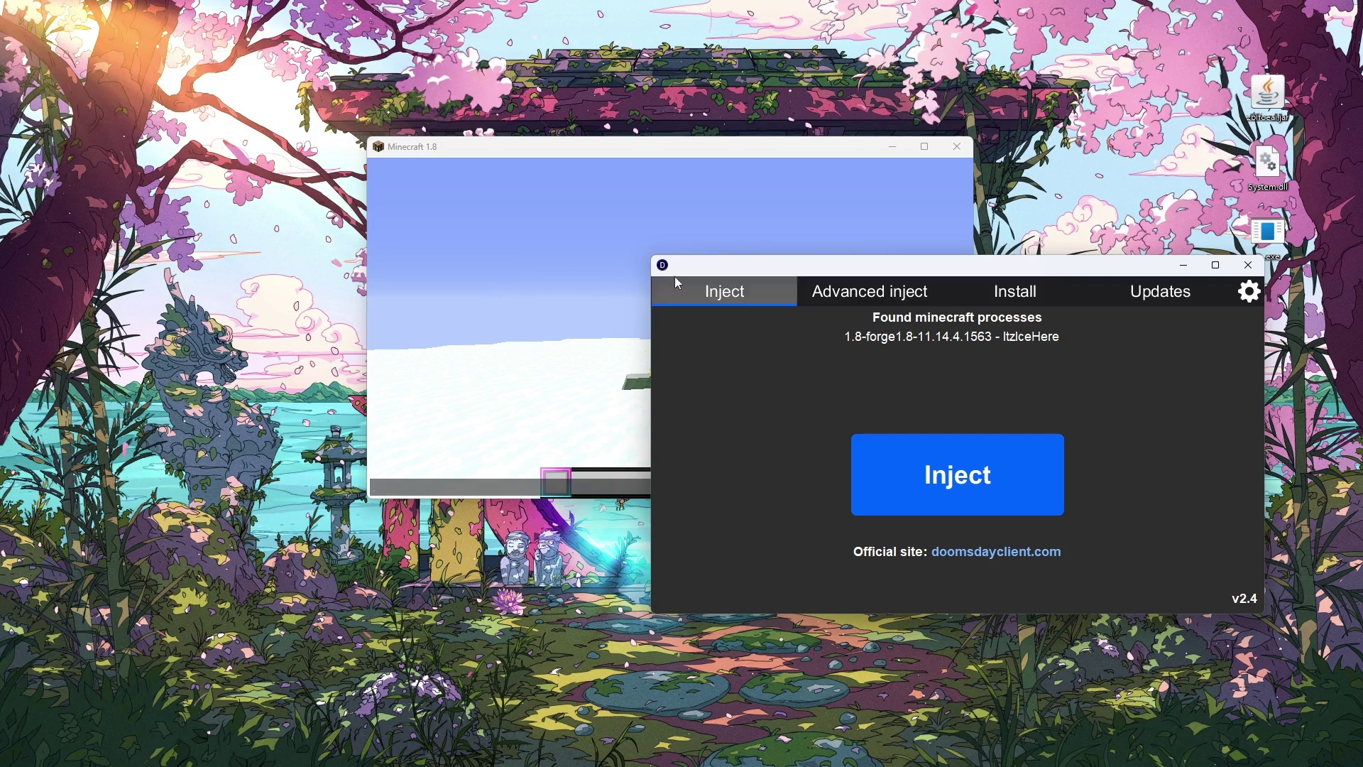
pyautogui.moveTo(693, 277); pyautogui.dragTo(666, 265)
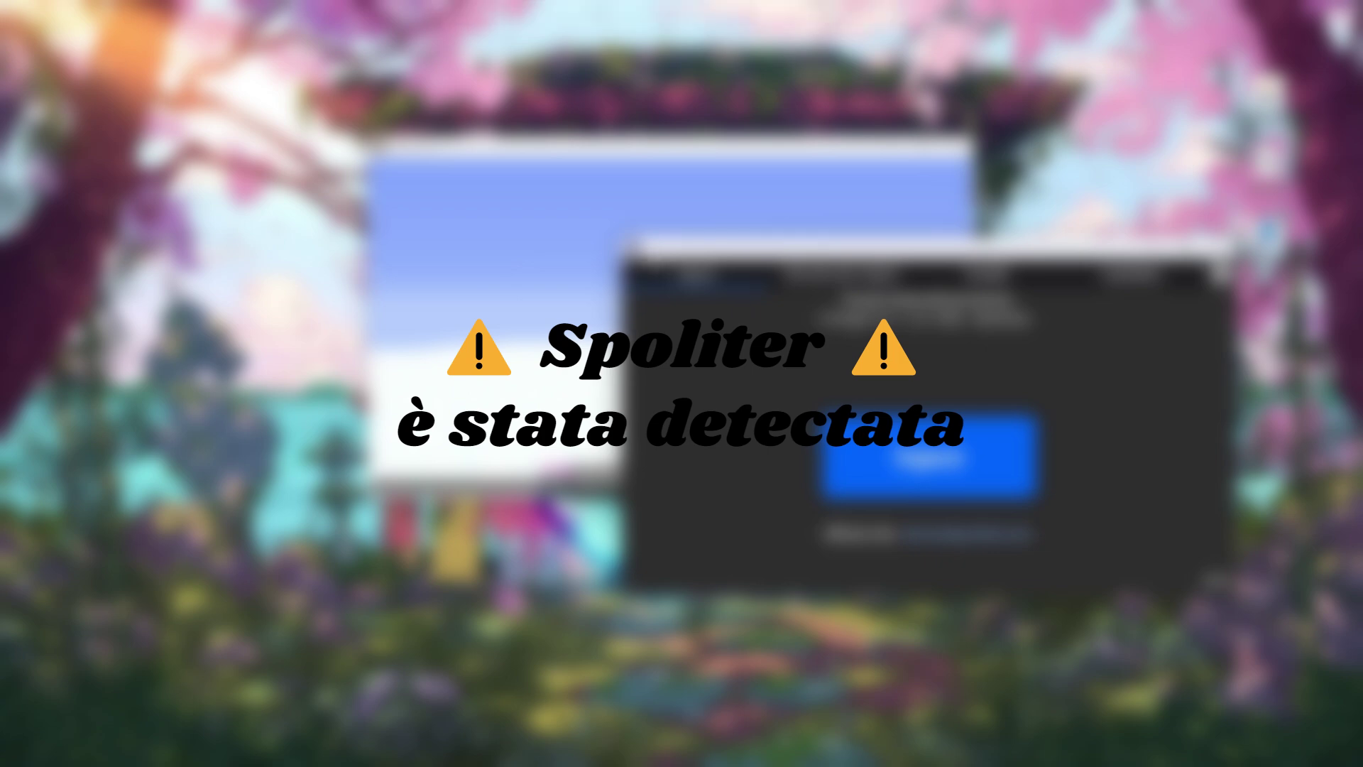
pyautogui.moveTo(706, 257); pyautogui.dragTo(675, 200)
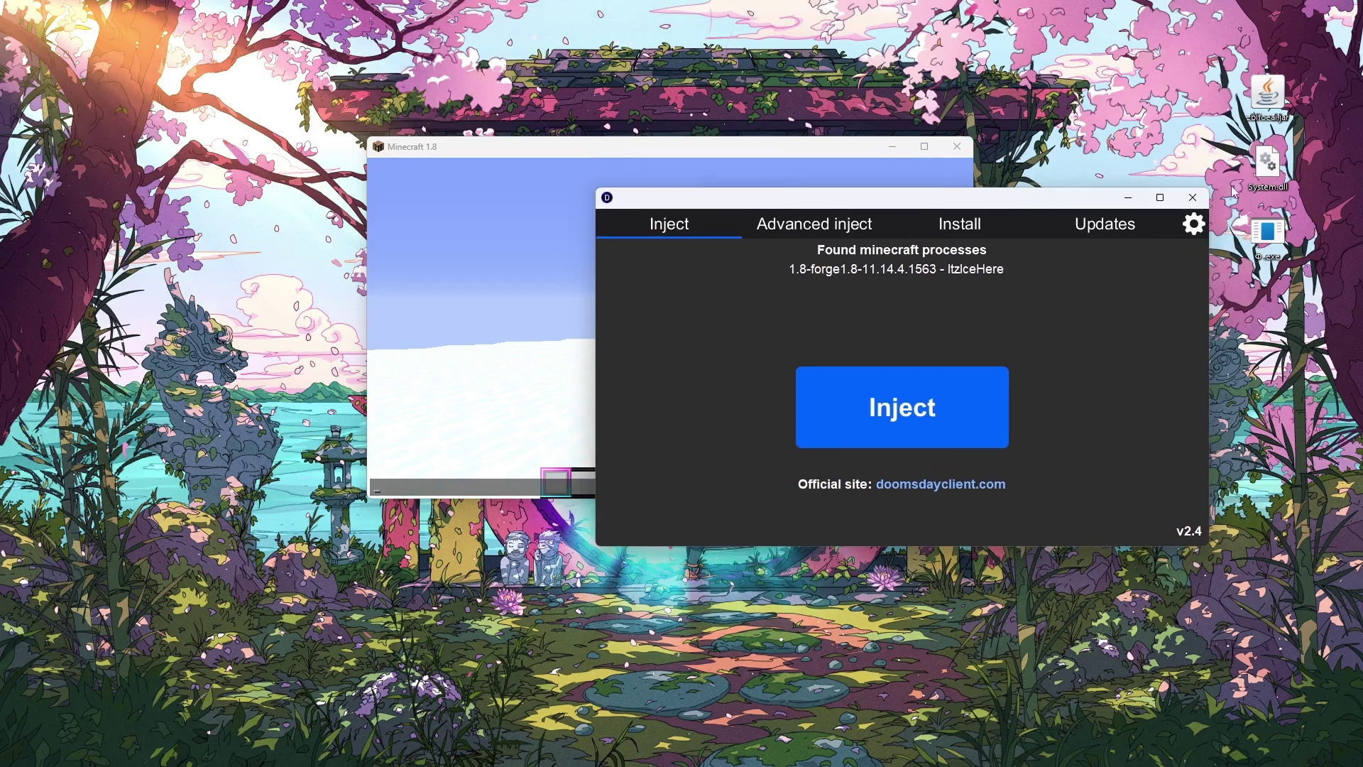
# Close the DoomsDay injector, shift the Minecraft window down-right and bring up Brave.
pyautogui.click(1195, 202)
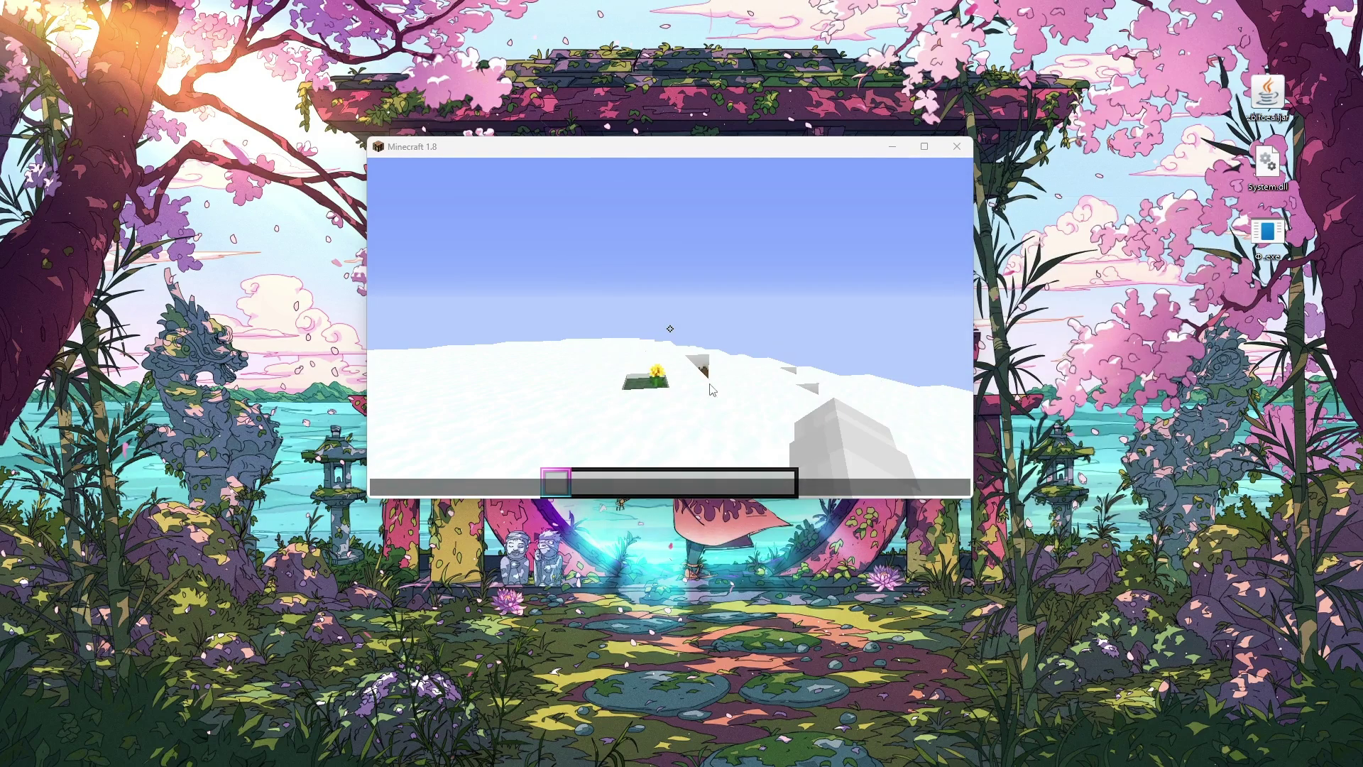
pyautogui.moveTo(664, 147); pyautogui.dragTo(725, 192)
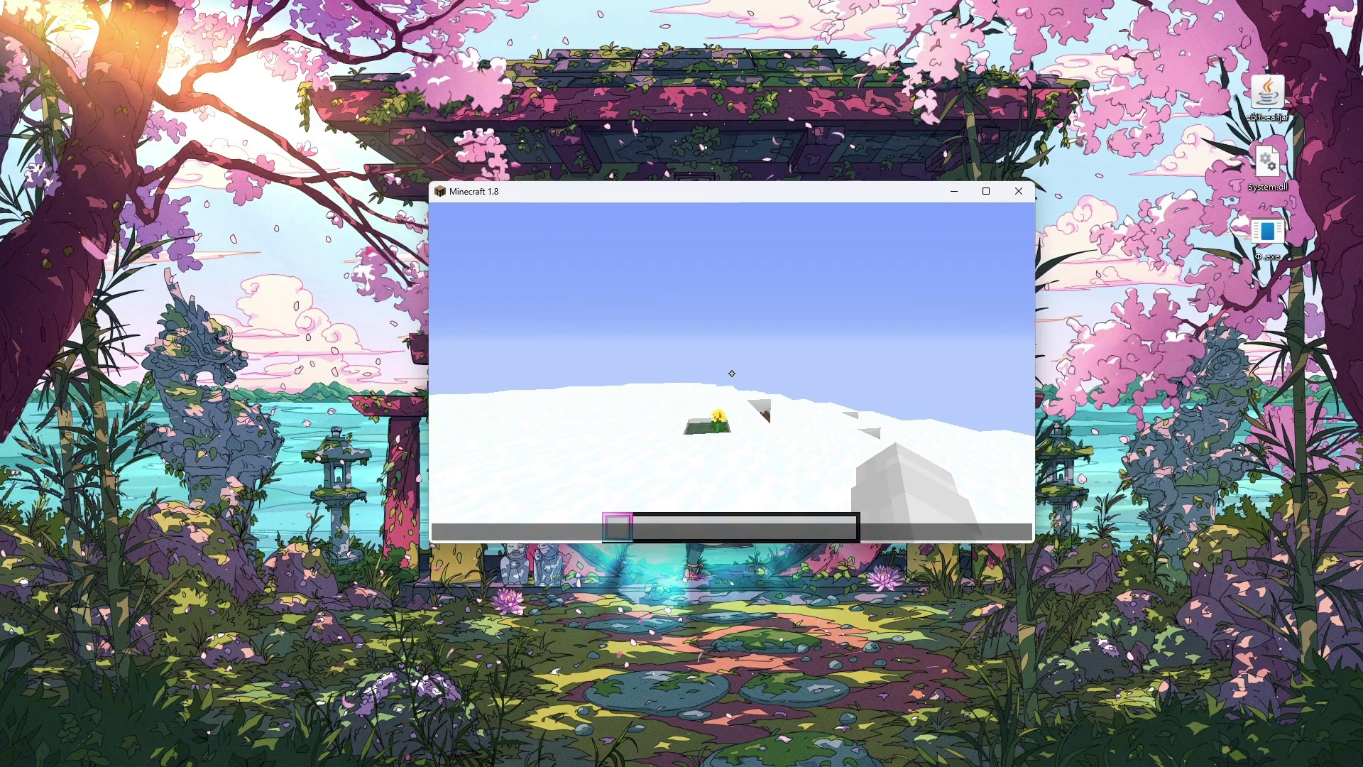
pyautogui.moveTo(623, 758)
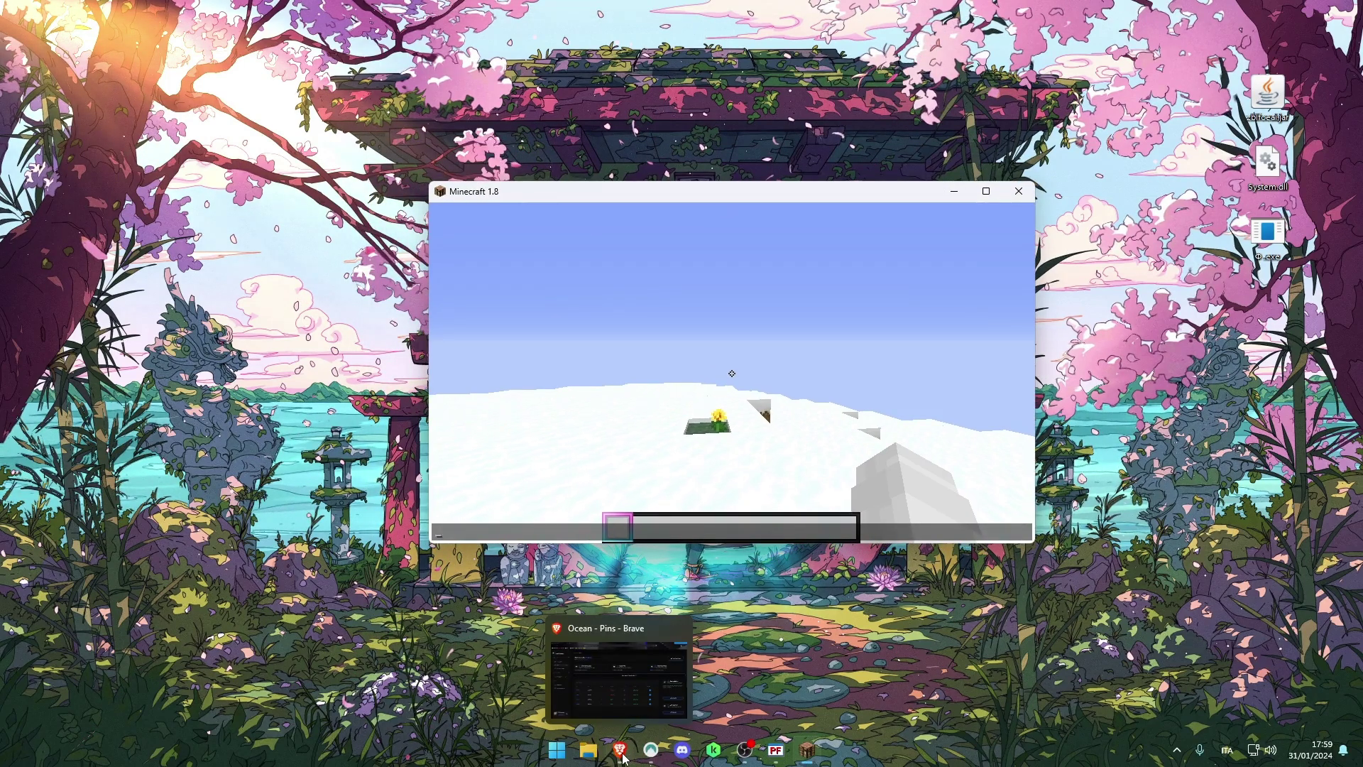
pyautogui.click(714, 750)
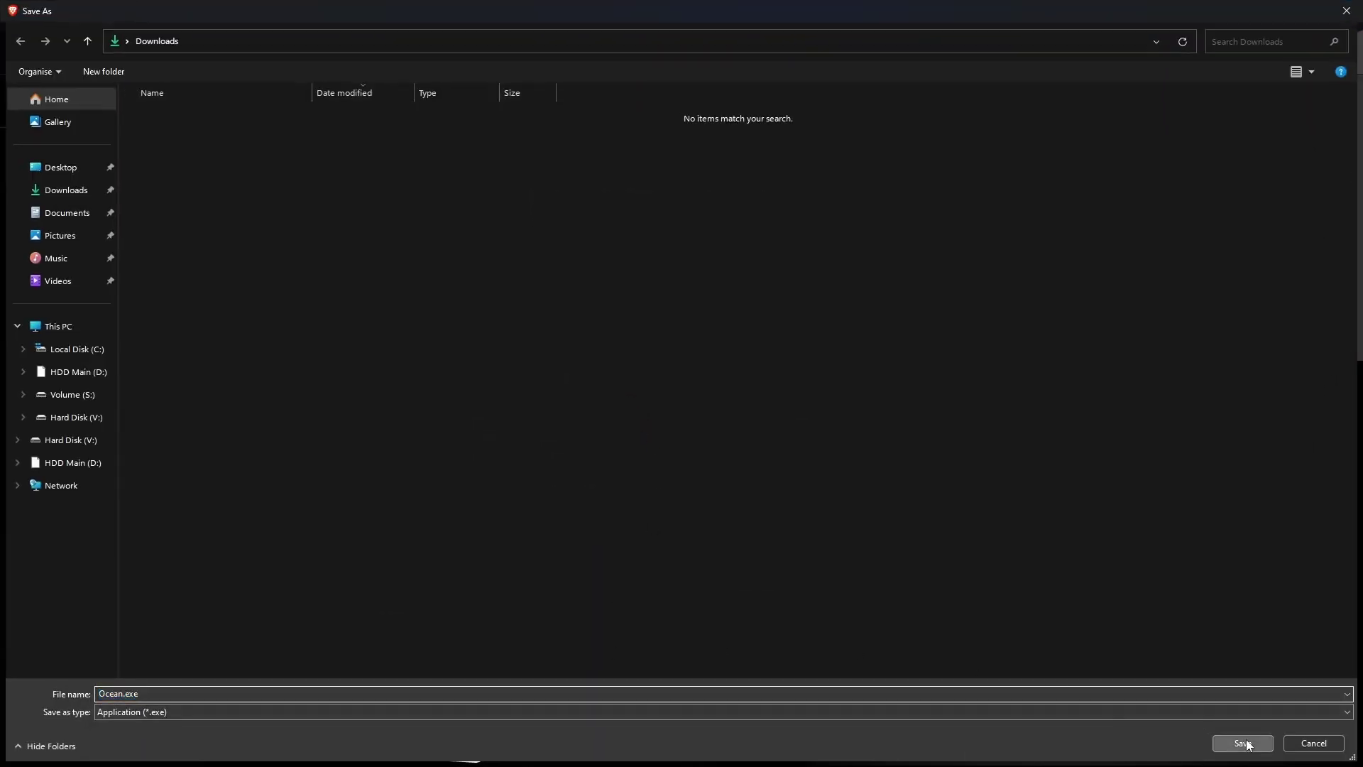
# Download Ocean.exe for Windows, confirm it in recent downloads, and close Brave.
pyautogui.click(1240, 742)
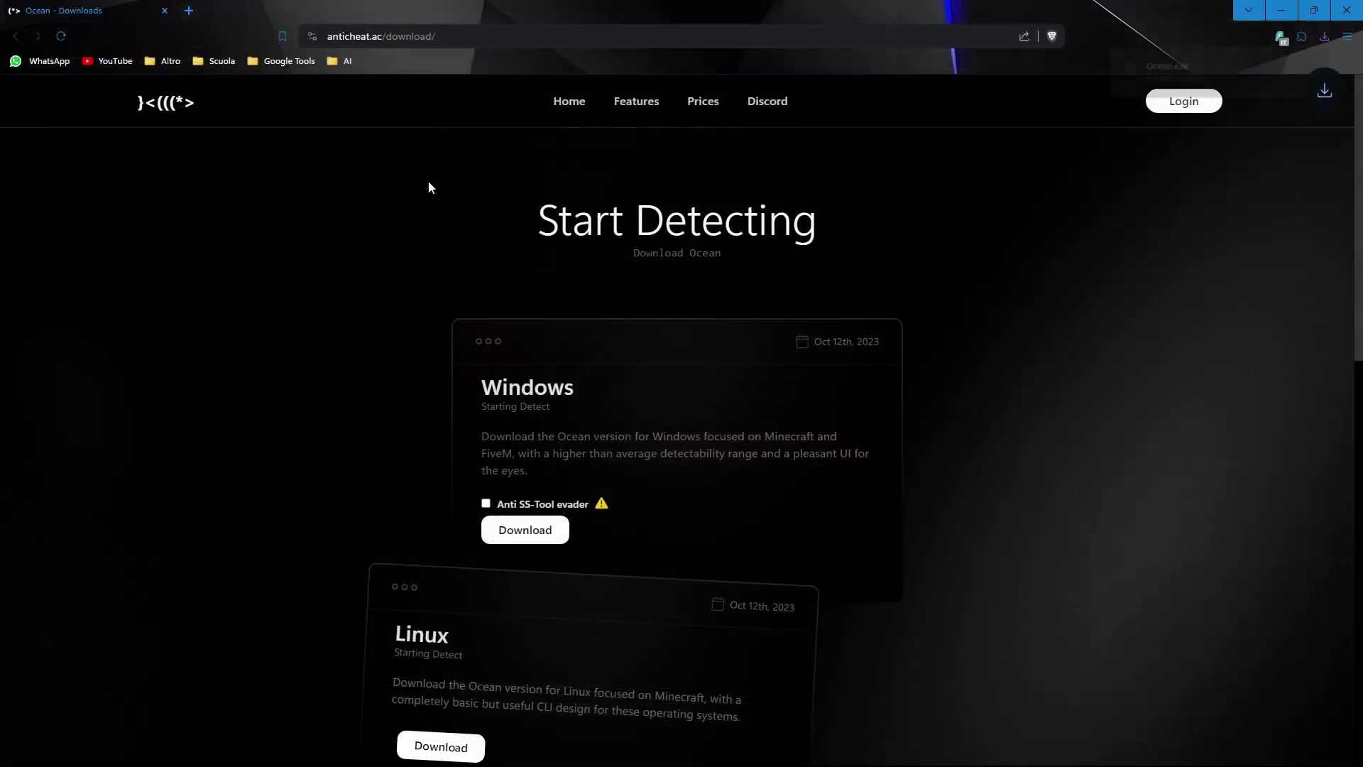
pyautogui.click(1314, 10)
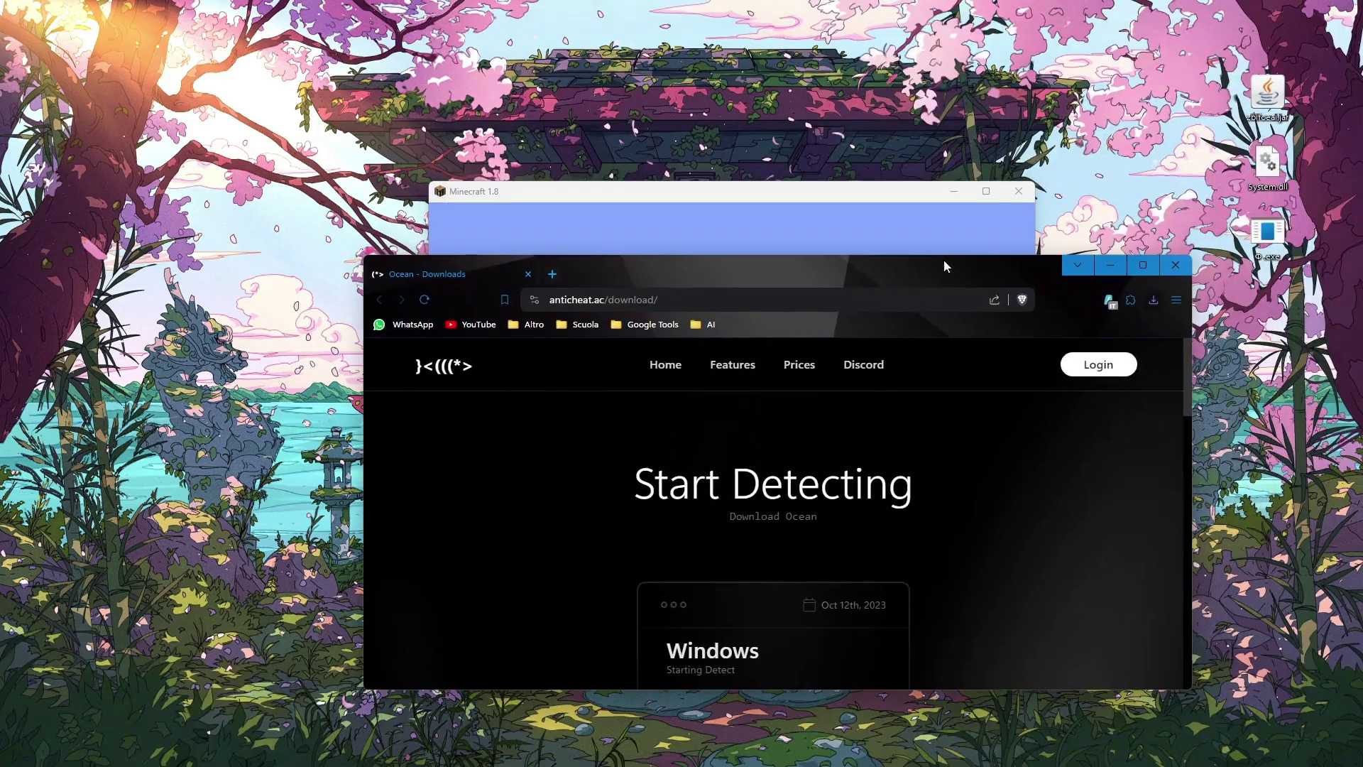
pyautogui.click(1152, 301)
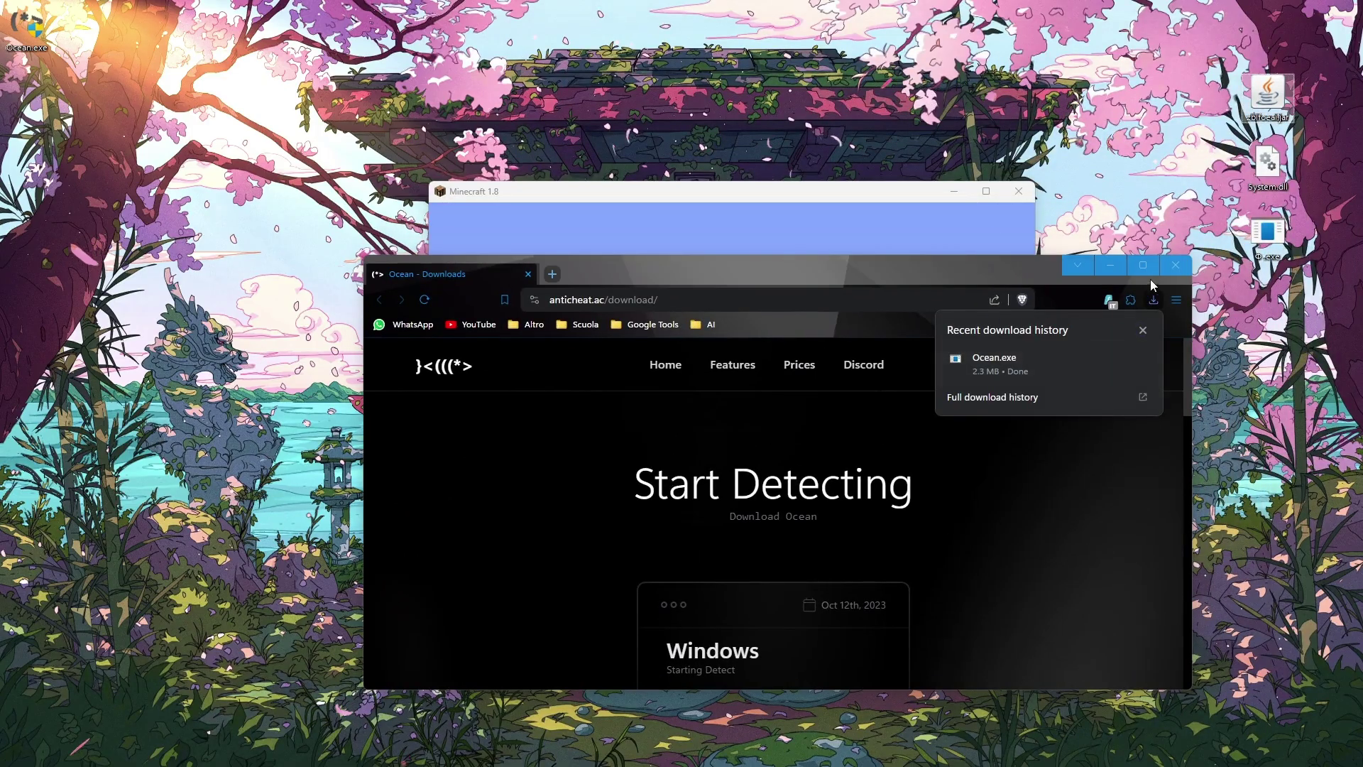
pyautogui.click(1175, 264)
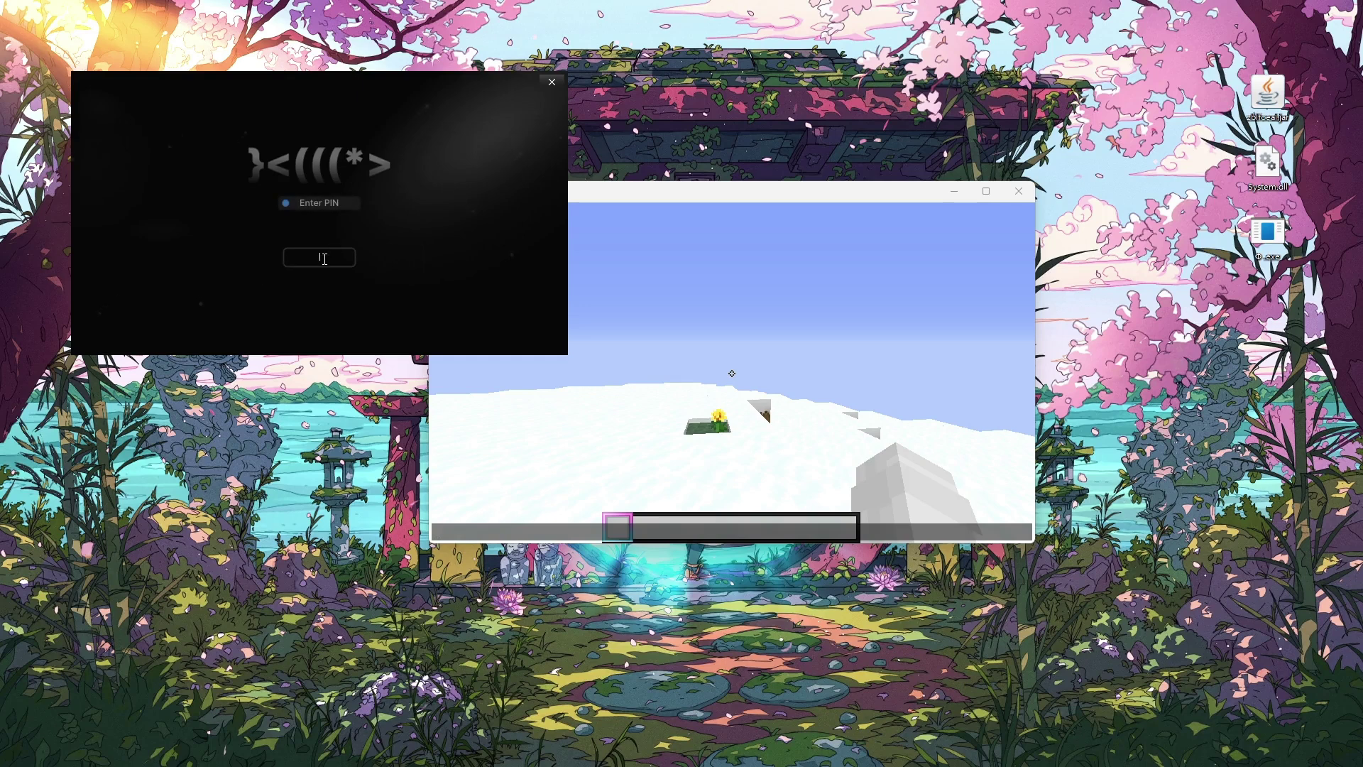
# Enter the scan PIN in Ocean.exe to run the scan, then view results in Brave.
pyautogui.write('1234')
pyautogui.press('Return')
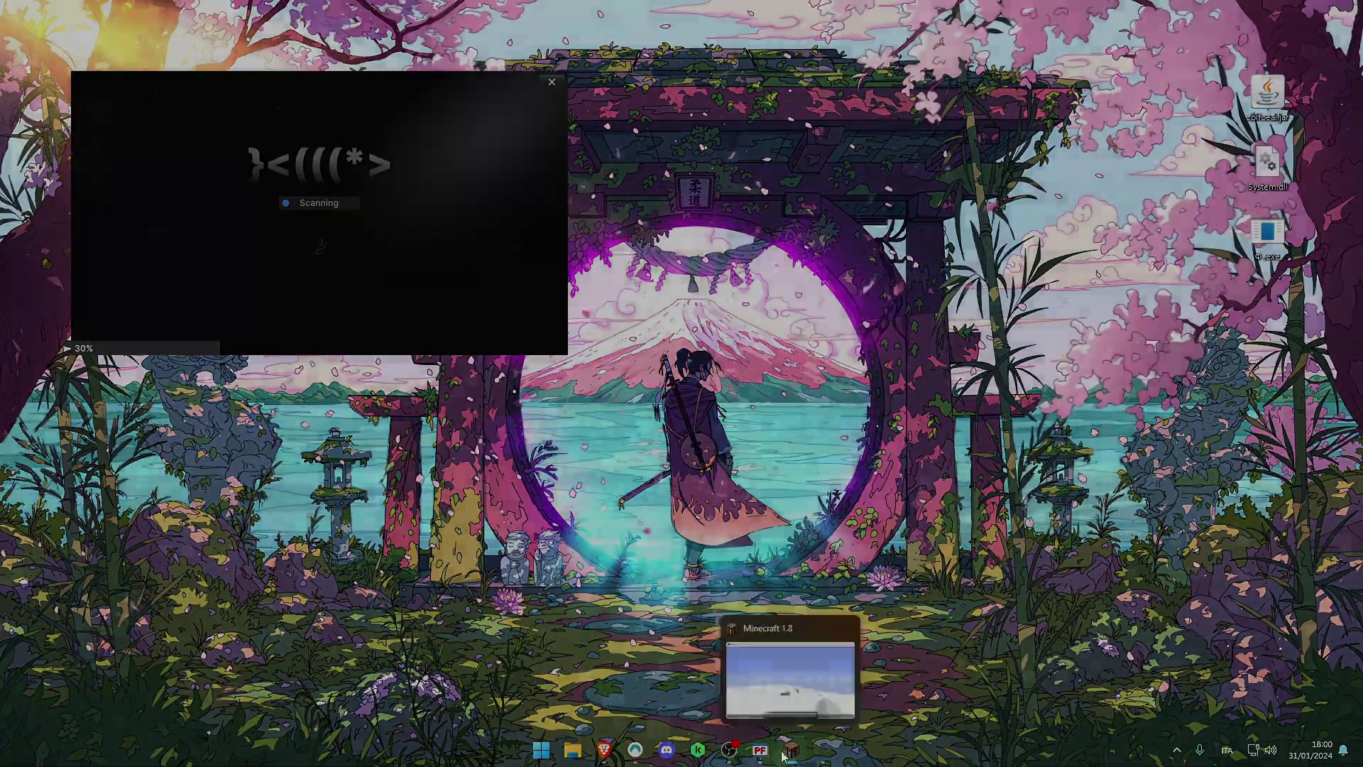
pyautogui.click(790, 657)
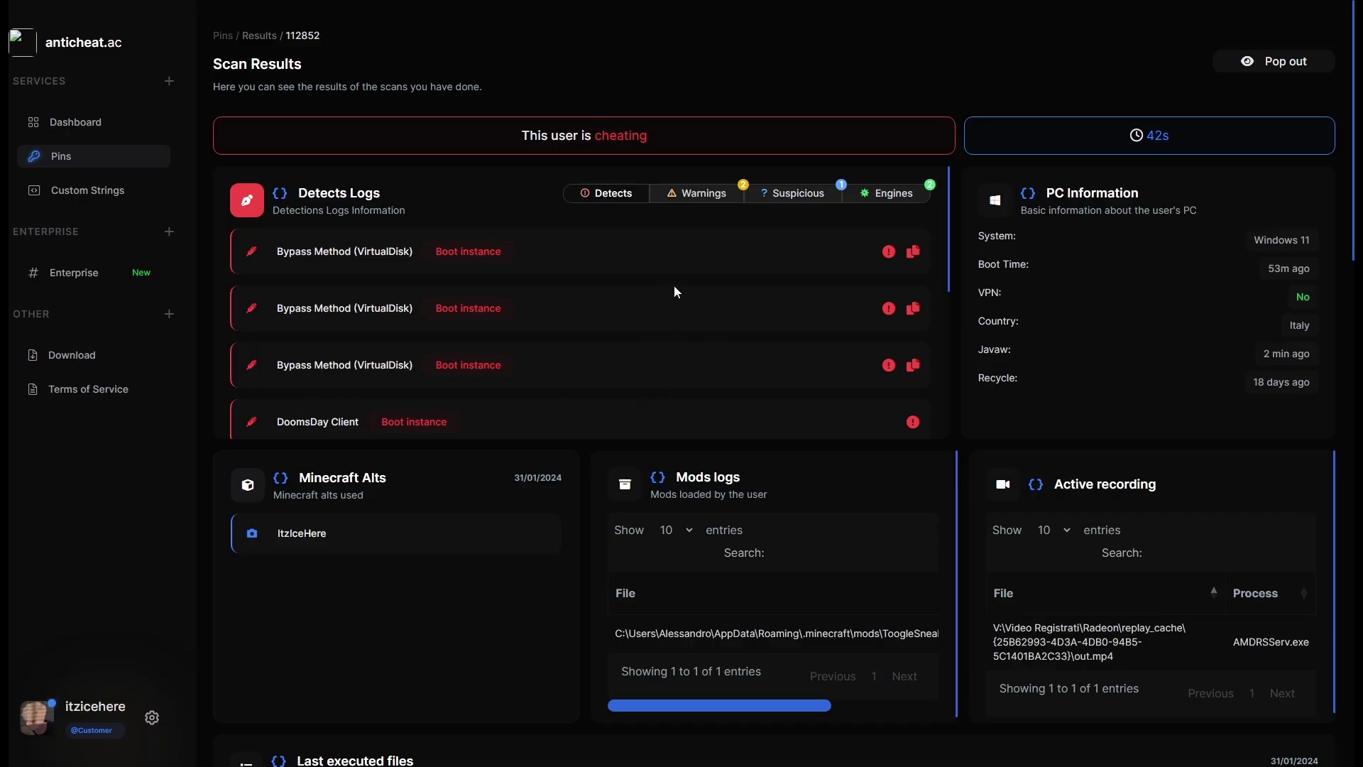
pyautogui.scroll(-3, 866, 398)
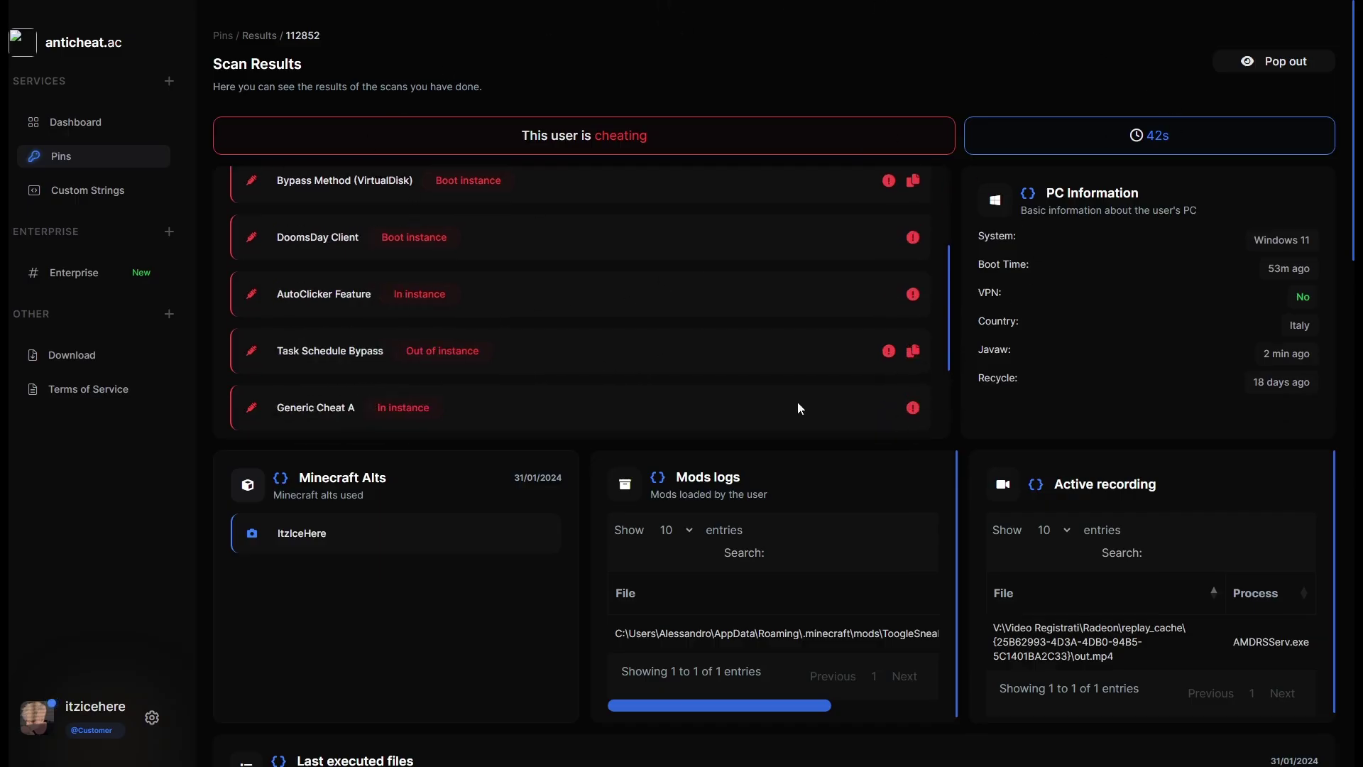
pyautogui.scroll(-1, 972, 558)
pyautogui.scroll(-5, 885, 474)
pyautogui.scroll(4, 921, 459)
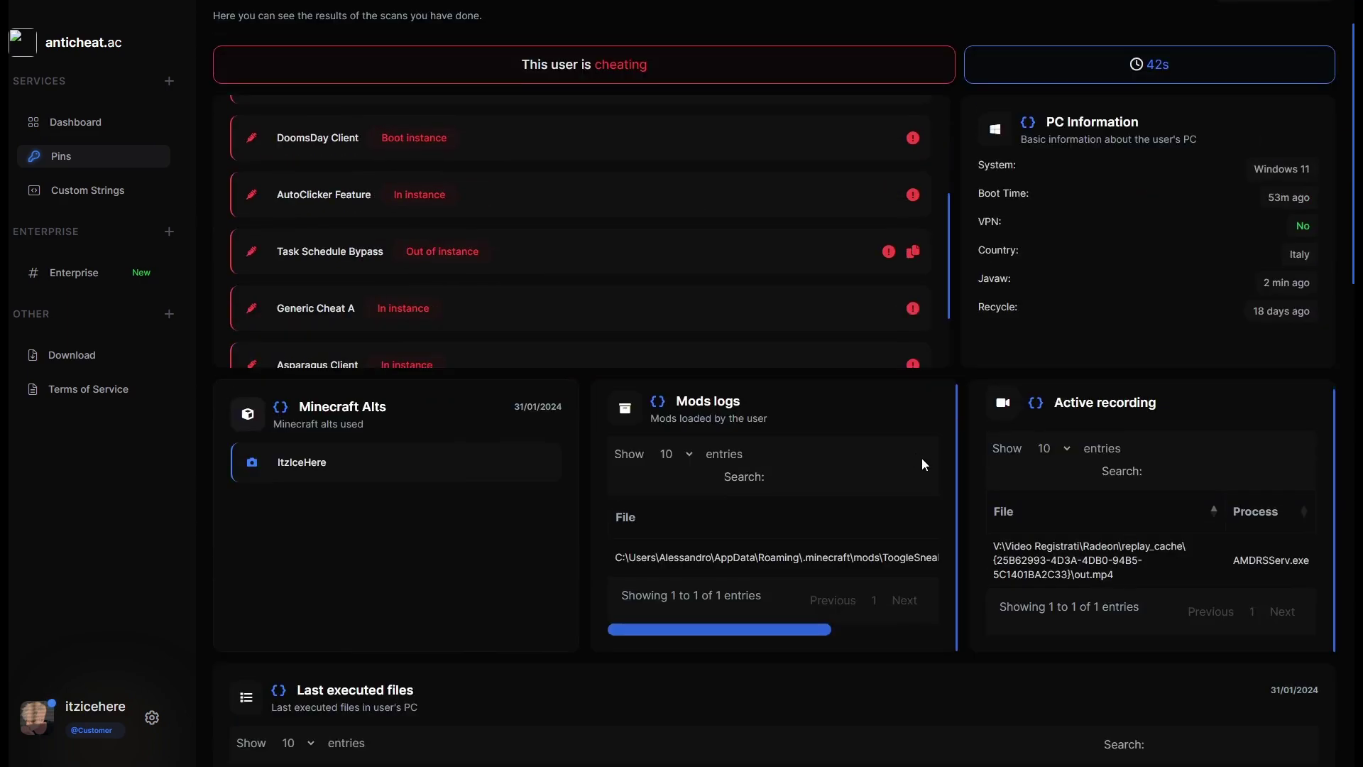
pyautogui.scroll(4, 726, 356)
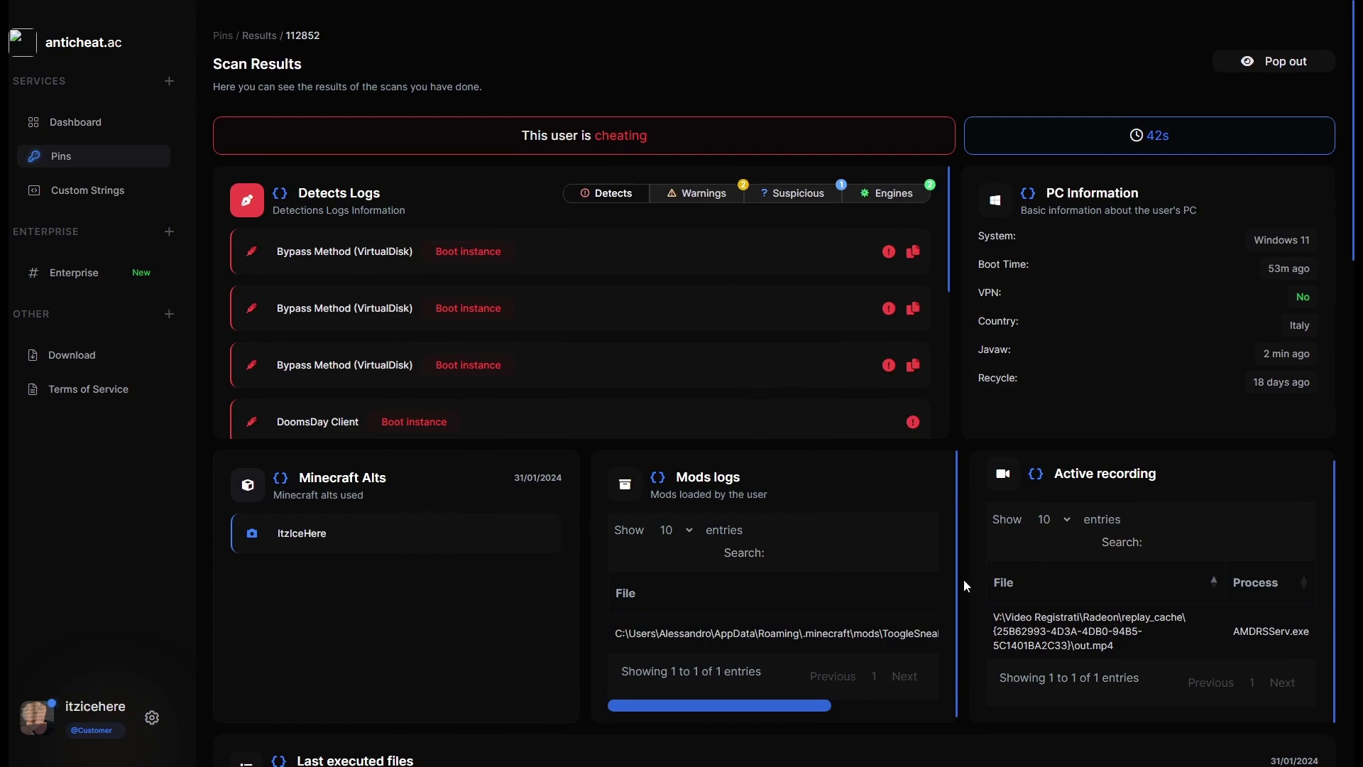
pyautogui.scroll(-10, 879, 482)
pyautogui.scroll(-5, 834, 552)
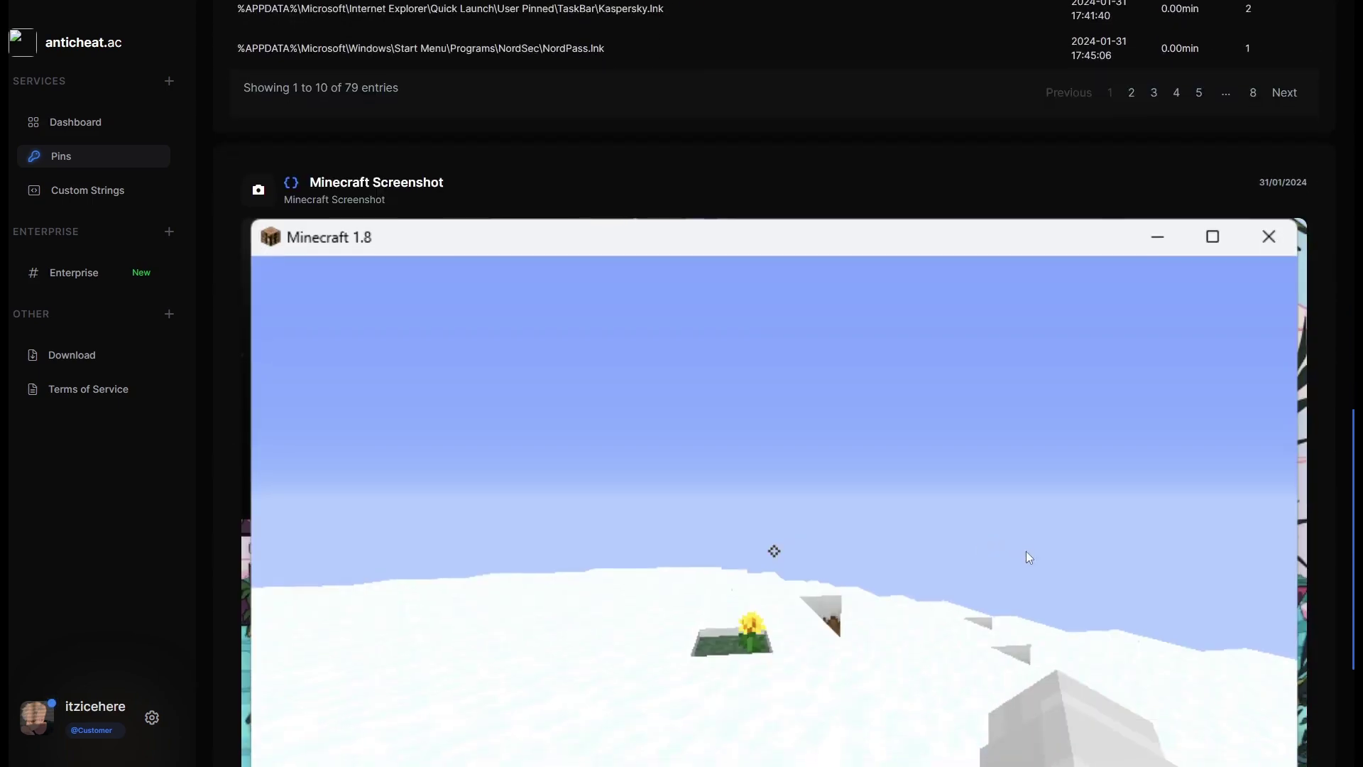
pyautogui.scroll(-4, 960, 556)
pyautogui.scroll(20, 918, 478)
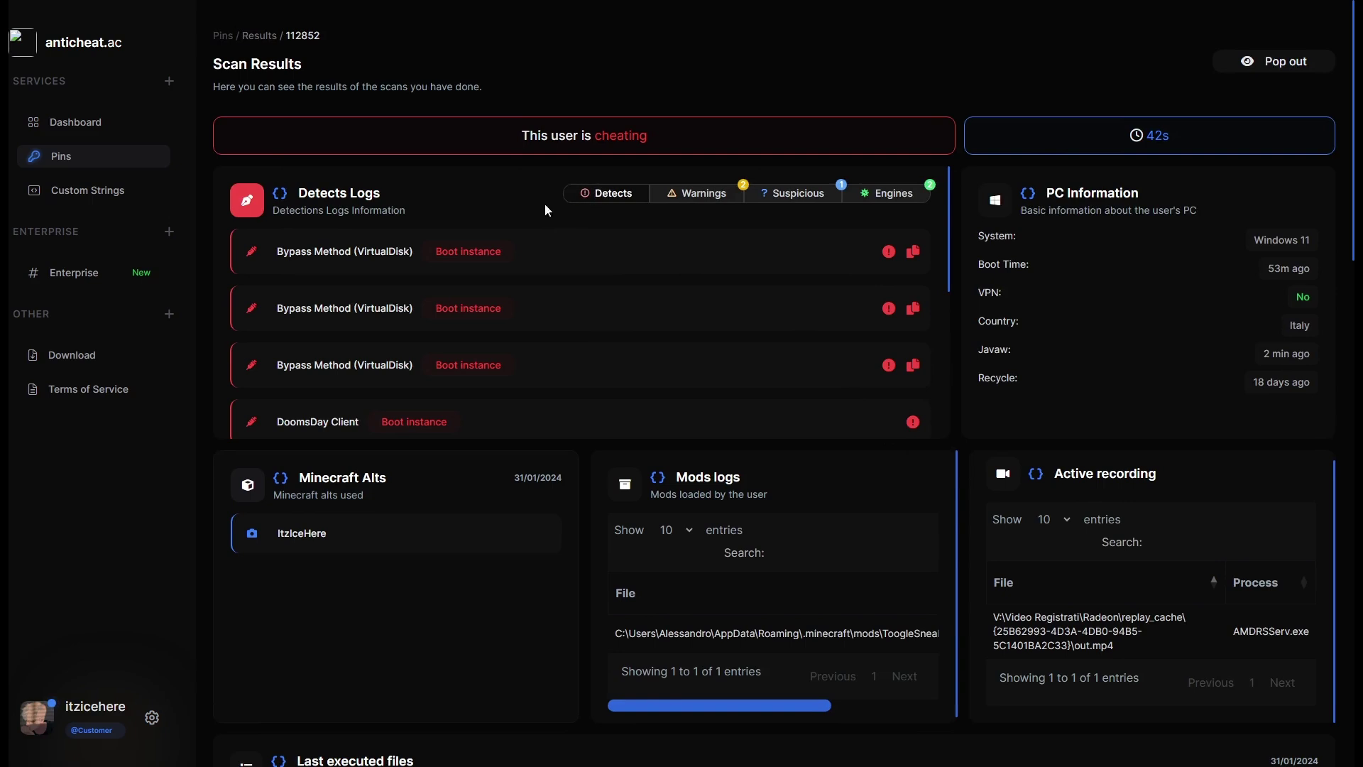
pyautogui.moveTo(389, 139); pyautogui.dragTo(649, 134)
pyautogui.click(649, 134)
pyautogui.moveTo(450, 135); pyautogui.dragTo(673, 134)
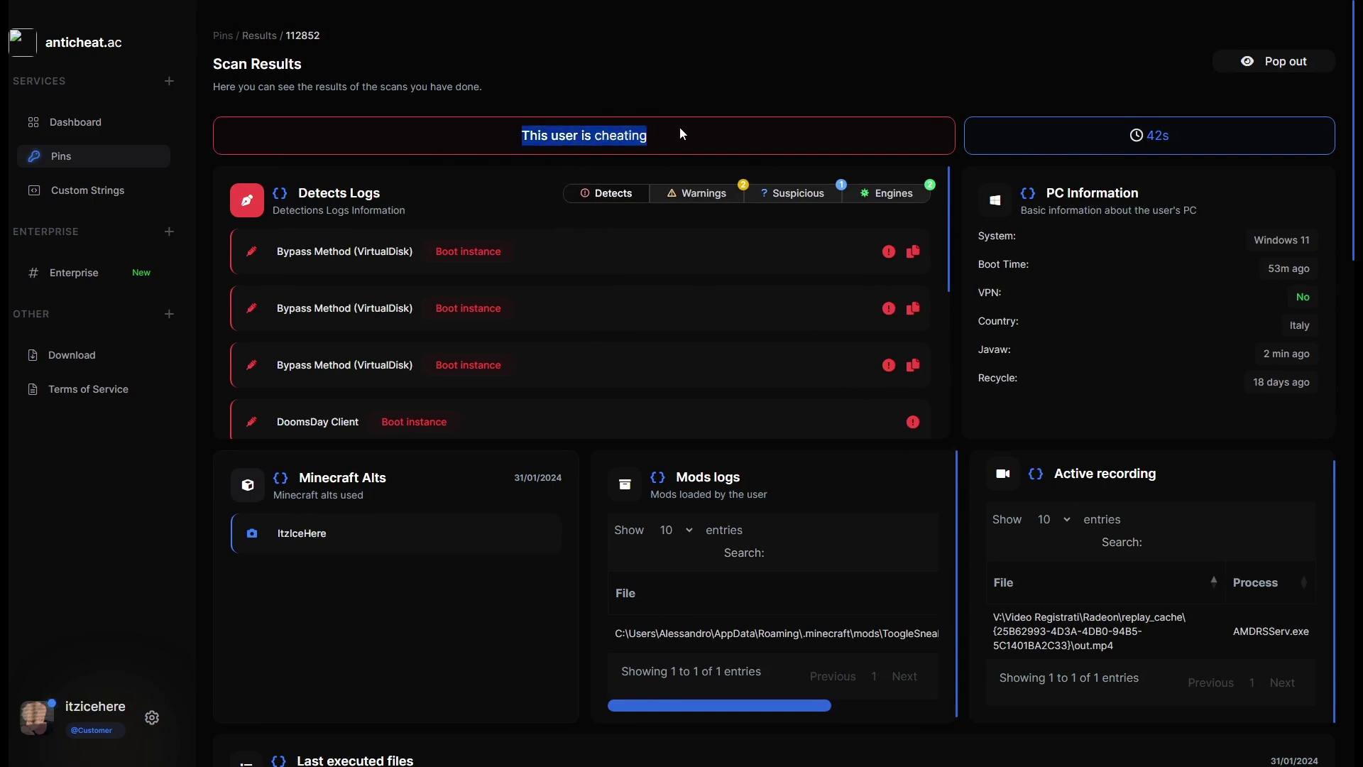
pyautogui.click(658, 134)
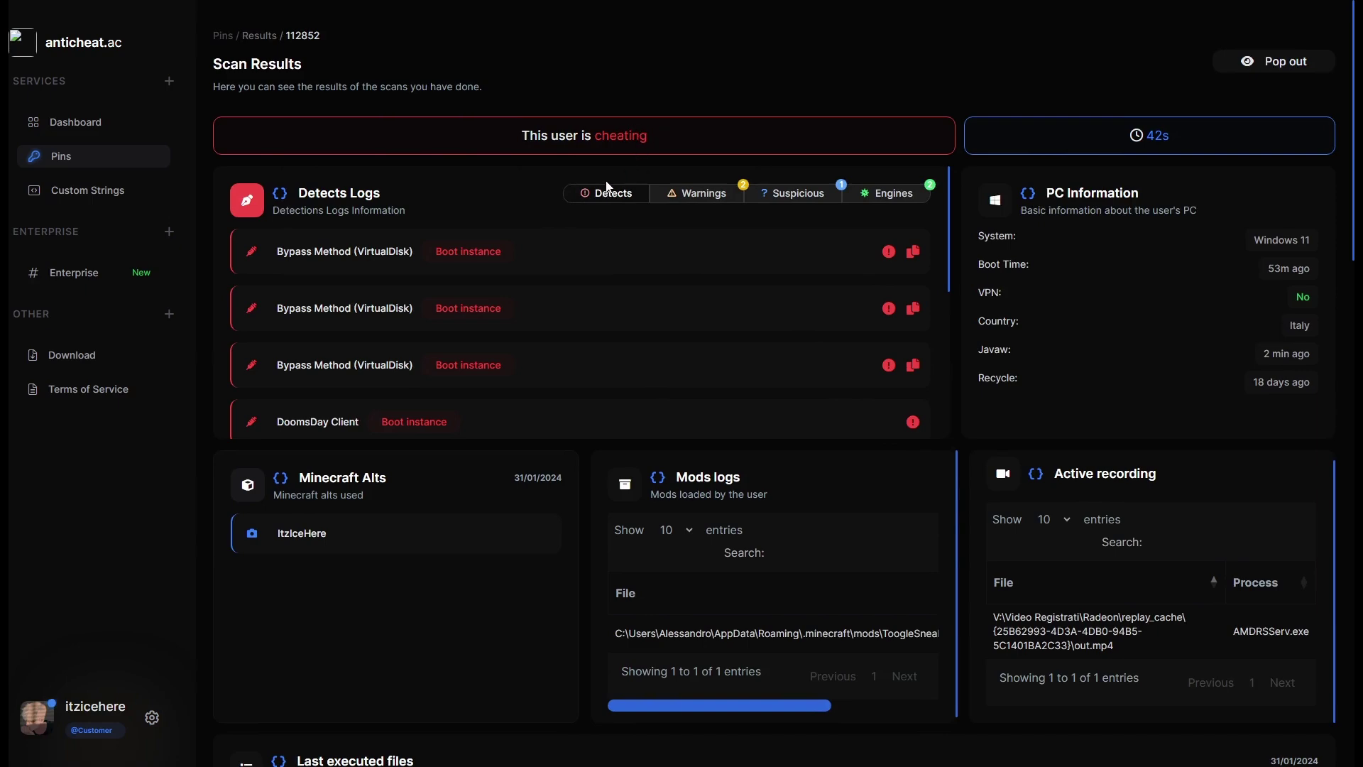
pyautogui.scroll(-5, 488, 223)
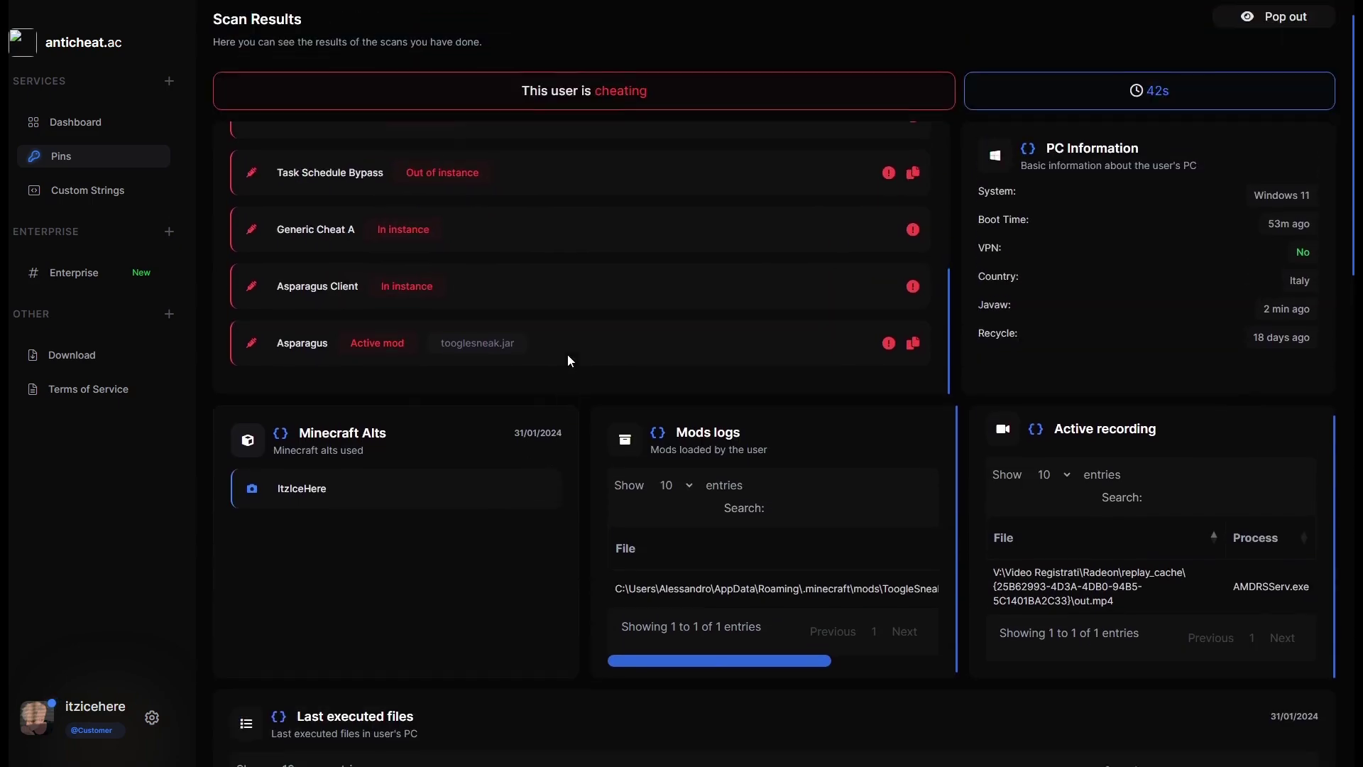
pyautogui.scroll(5, 563, 356)
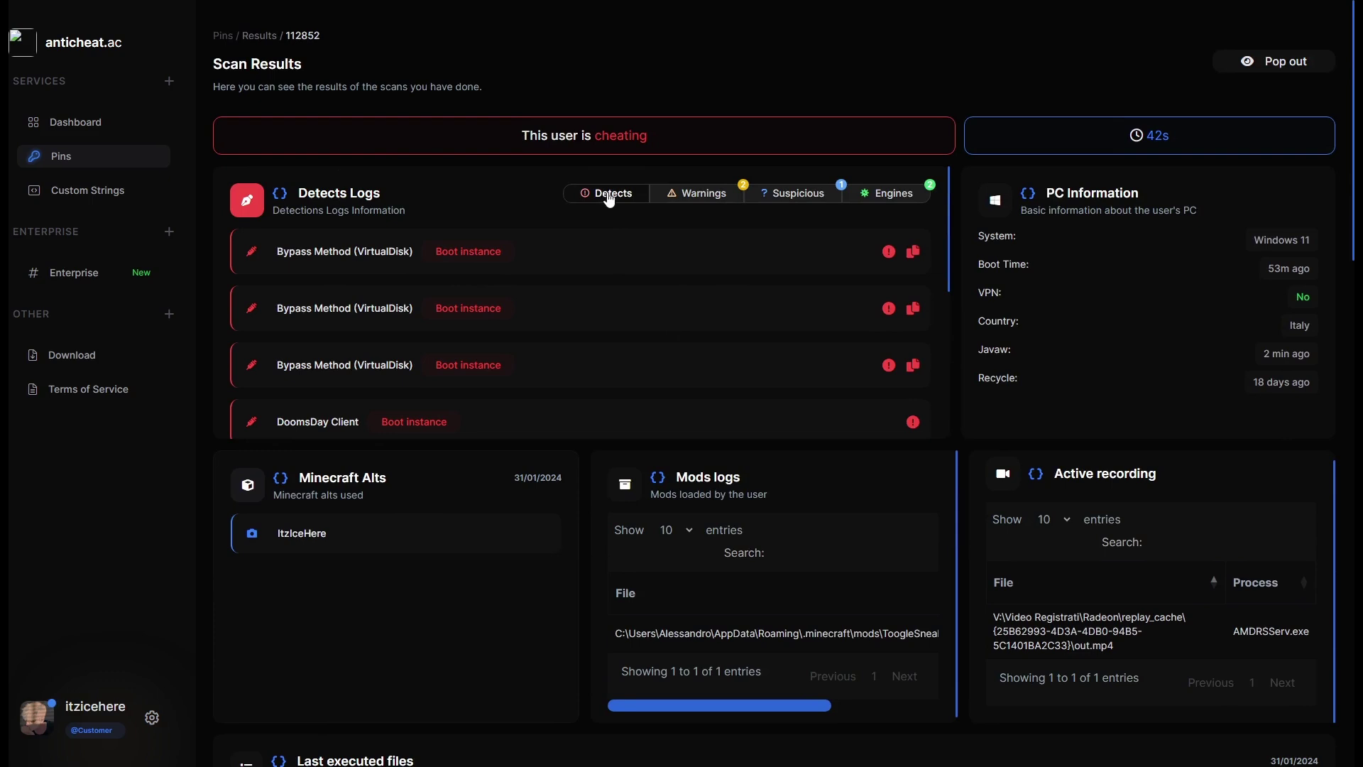
pyautogui.click(678, 200)
pyautogui.click(799, 199)
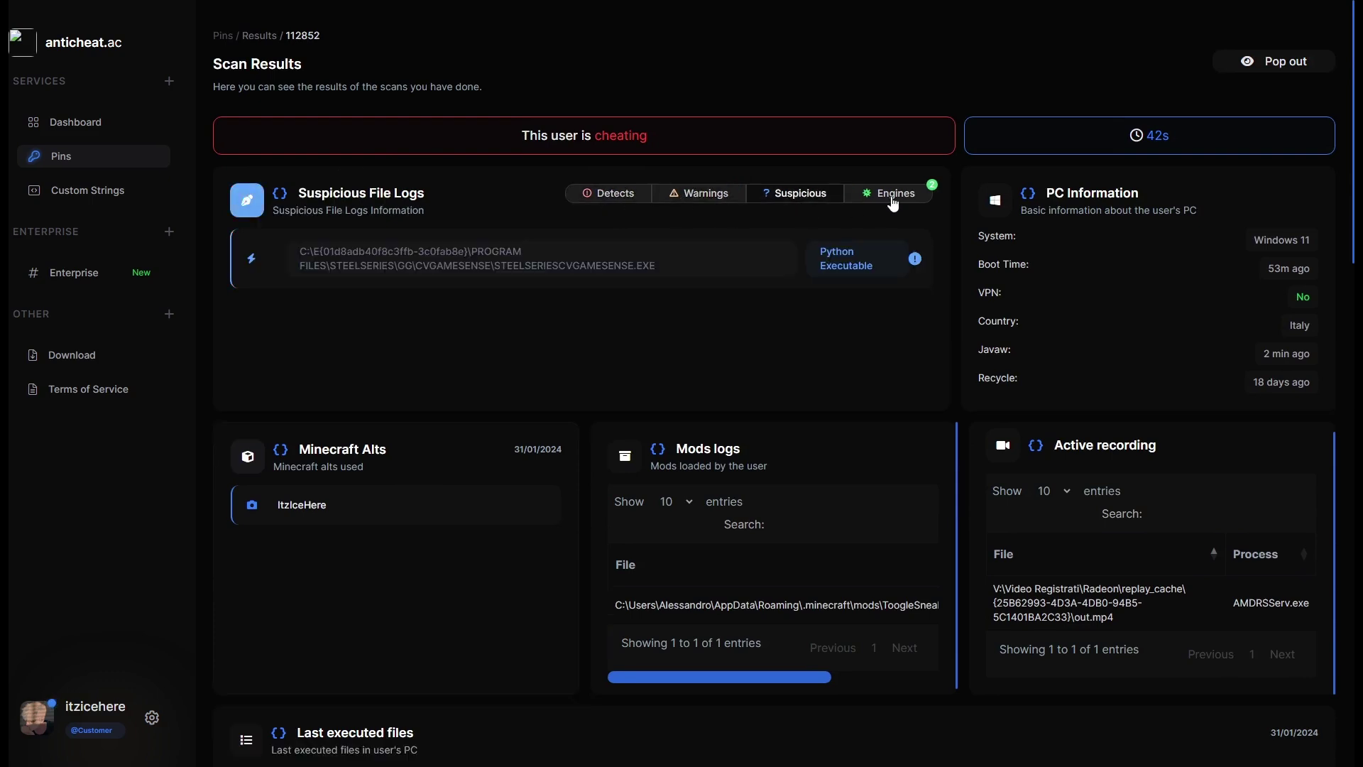
pyautogui.click(891, 197)
pyautogui.click(619, 199)
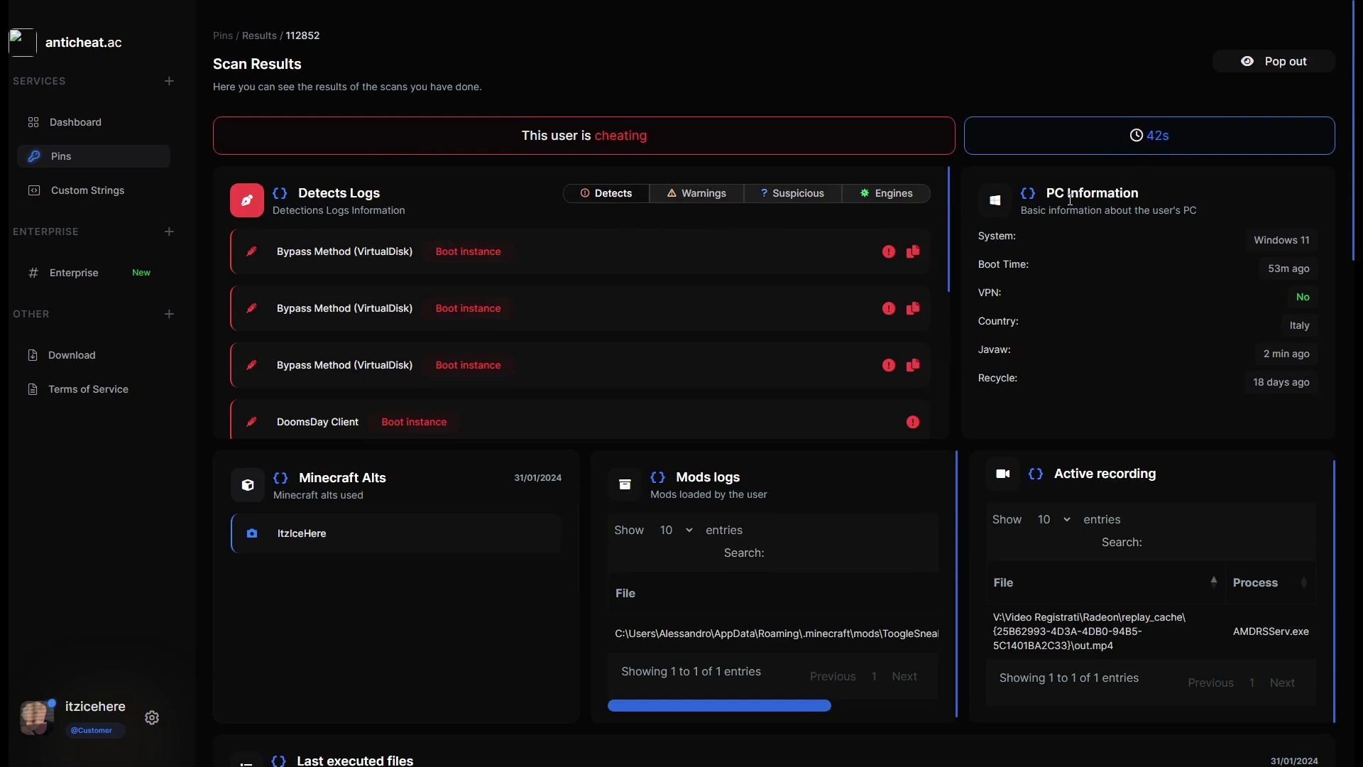
pyautogui.moveTo(1048, 192); pyautogui.dragTo(1137, 191)
pyautogui.click(1137, 192)
pyautogui.scroll(-1, 1040, 188)
pyautogui.moveTo(982, 169); pyautogui.dragTo(1023, 172)
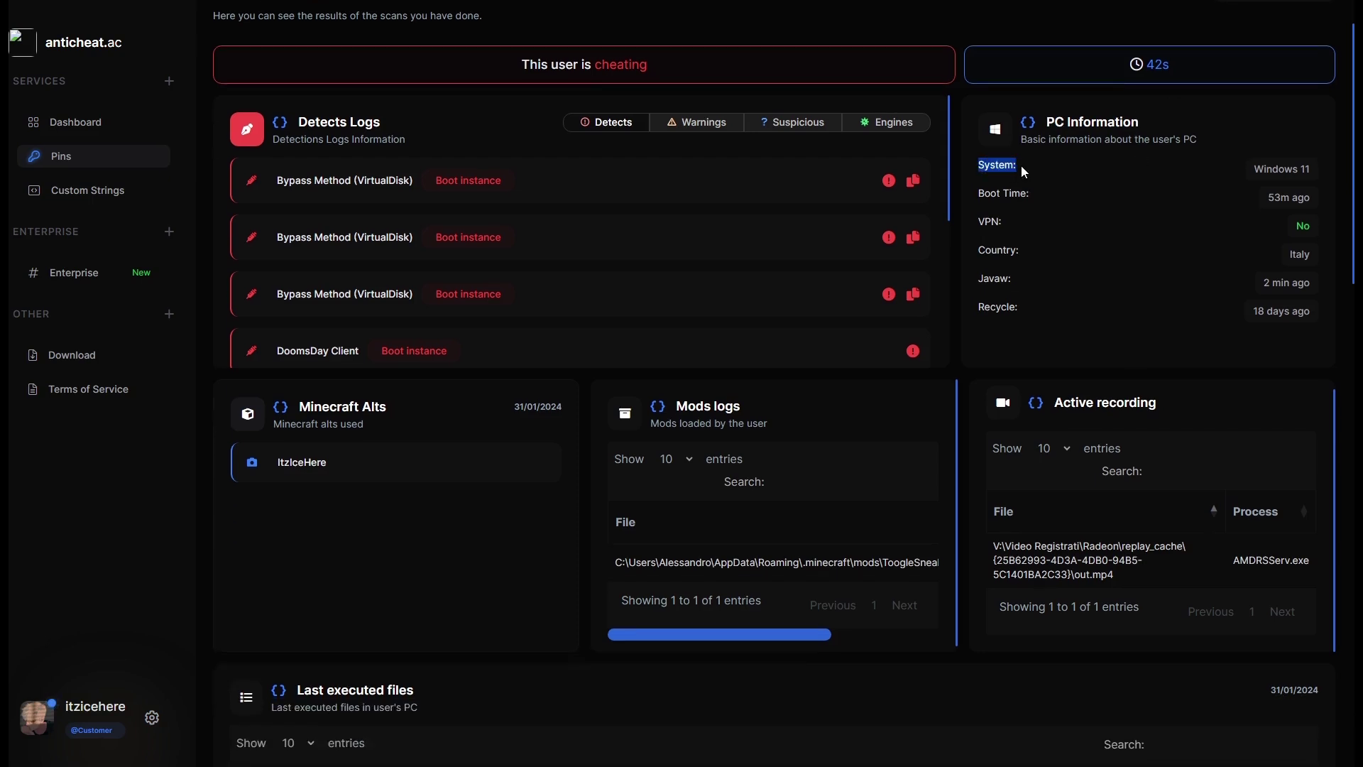
pyautogui.moveTo(1285, 168); pyautogui.dragTo(1305, 169)
pyautogui.moveTo(977, 221); pyautogui.dragTo(1050, 216)
pyautogui.click(1050, 216)
pyautogui.moveTo(973, 308); pyautogui.dragTo(1060, 310)
pyautogui.click(1060, 310)
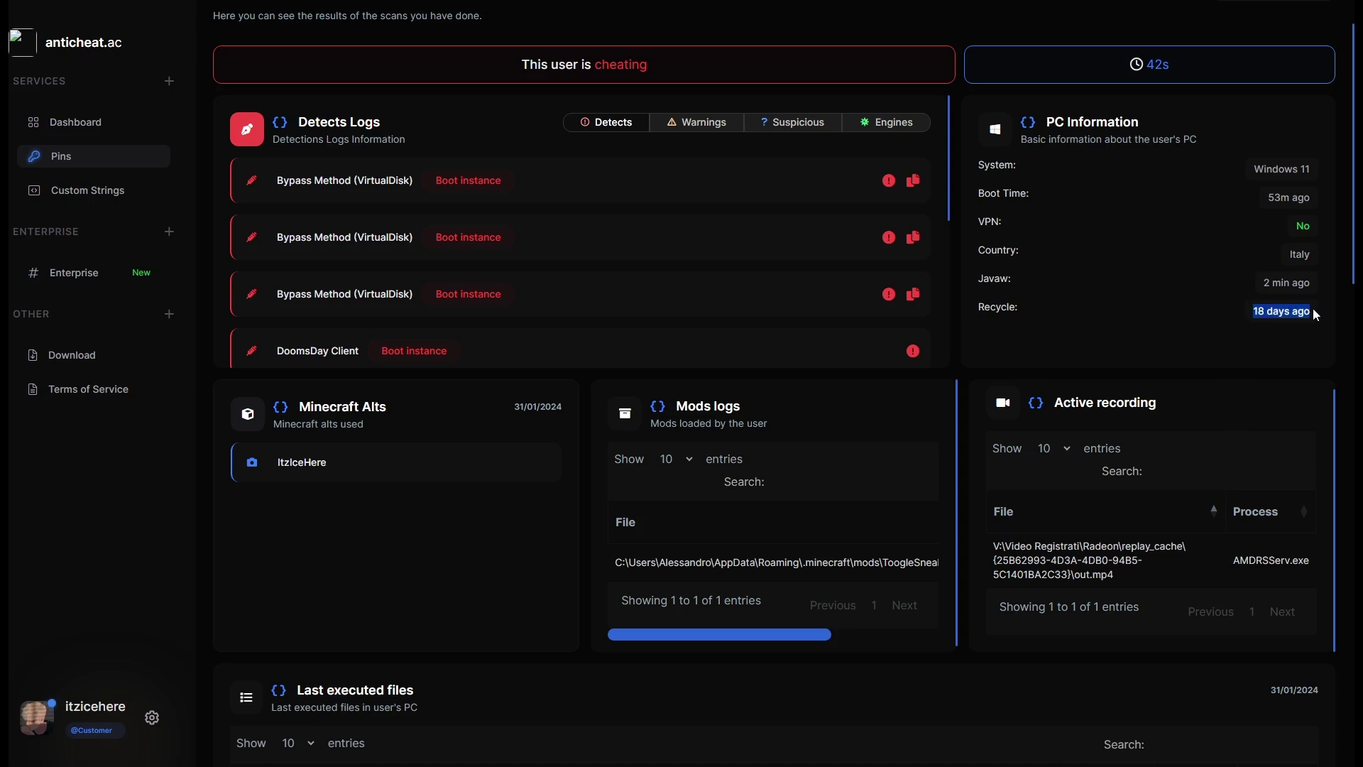
# Look over the Minecraft alt name in the Minecraft Alts panel.
pyautogui.scroll(-1, 956, 284)
pyautogui.scroll(-3, 957, 287)
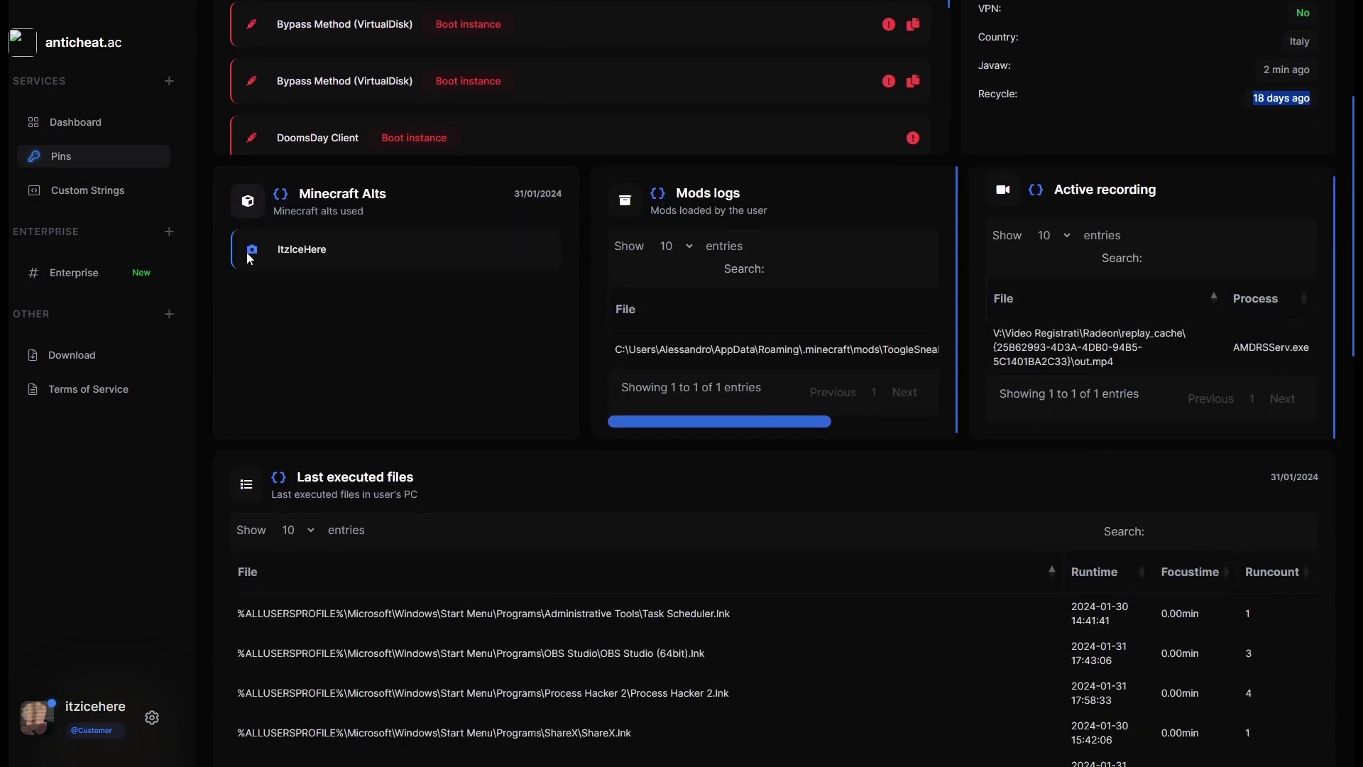
pyautogui.moveTo(269, 261); pyautogui.dragTo(360, 265)
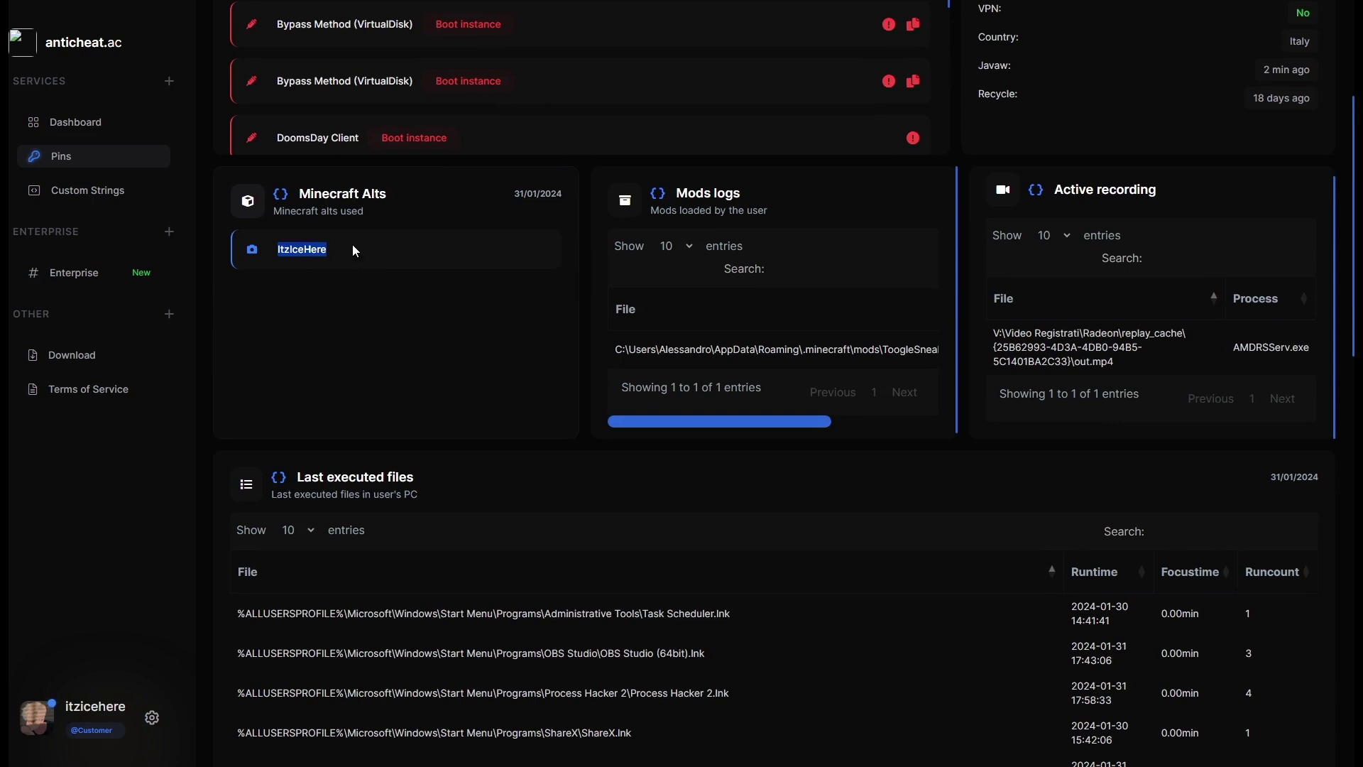
pyautogui.click(360, 240)
# Inspect the Mods logs panel, including the ToogleSneak.jar mod path and entry count.
pyautogui.moveTo(680, 195); pyautogui.dragTo(764, 206)
pyautogui.click(392, 209)
pyautogui.moveTo(677, 194); pyautogui.dragTo(757, 205)
pyautogui.click(758, 204)
pyautogui.moveTo(729, 426); pyautogui.dragTo(885, 417)
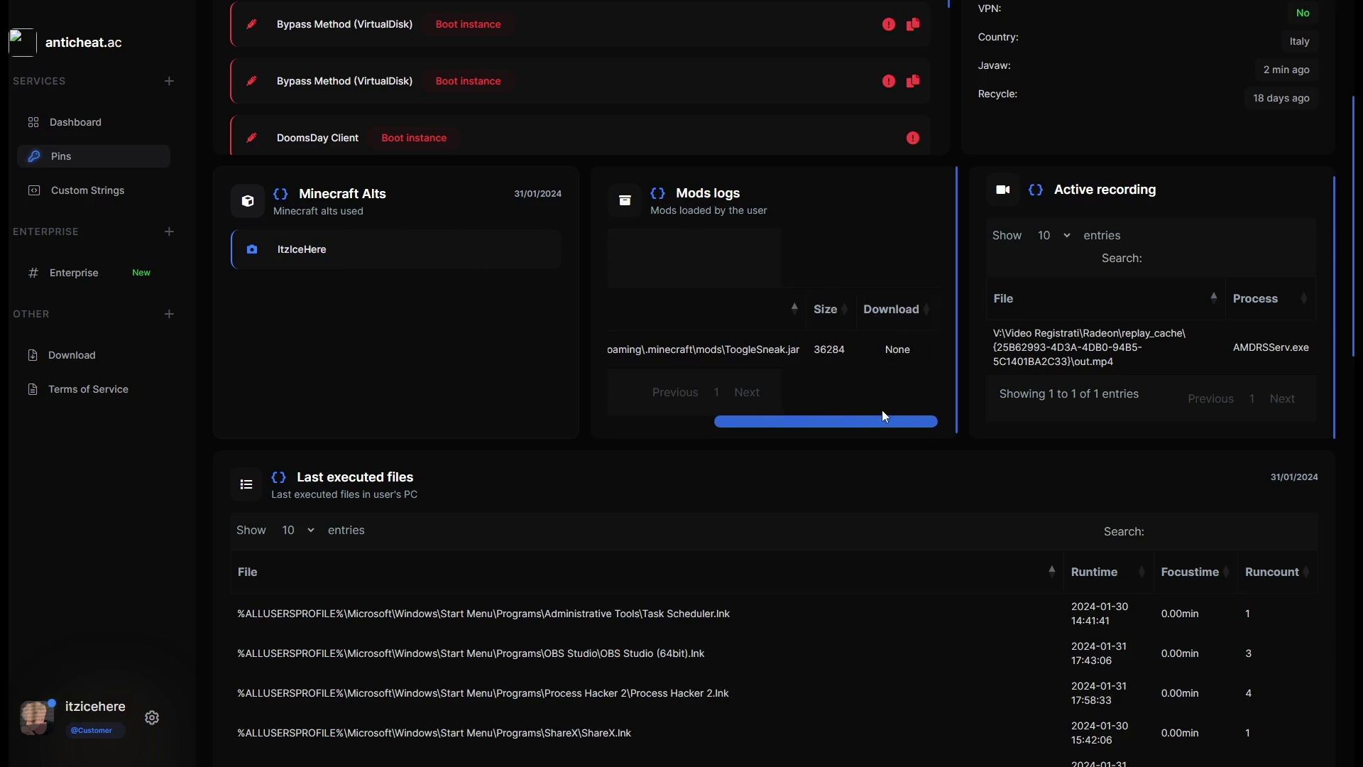
pyautogui.moveTo(792, 348); pyautogui.dragTo(582, 343)
pyautogui.click(683, 351)
pyautogui.moveTo(673, 430); pyautogui.dragTo(839, 416)
pyautogui.click(774, 420)
pyautogui.moveTo(781, 345); pyautogui.dragTo(854, 345)
pyautogui.click(846, 345)
pyautogui.moveTo(794, 416); pyautogui.dragTo(694, 419)
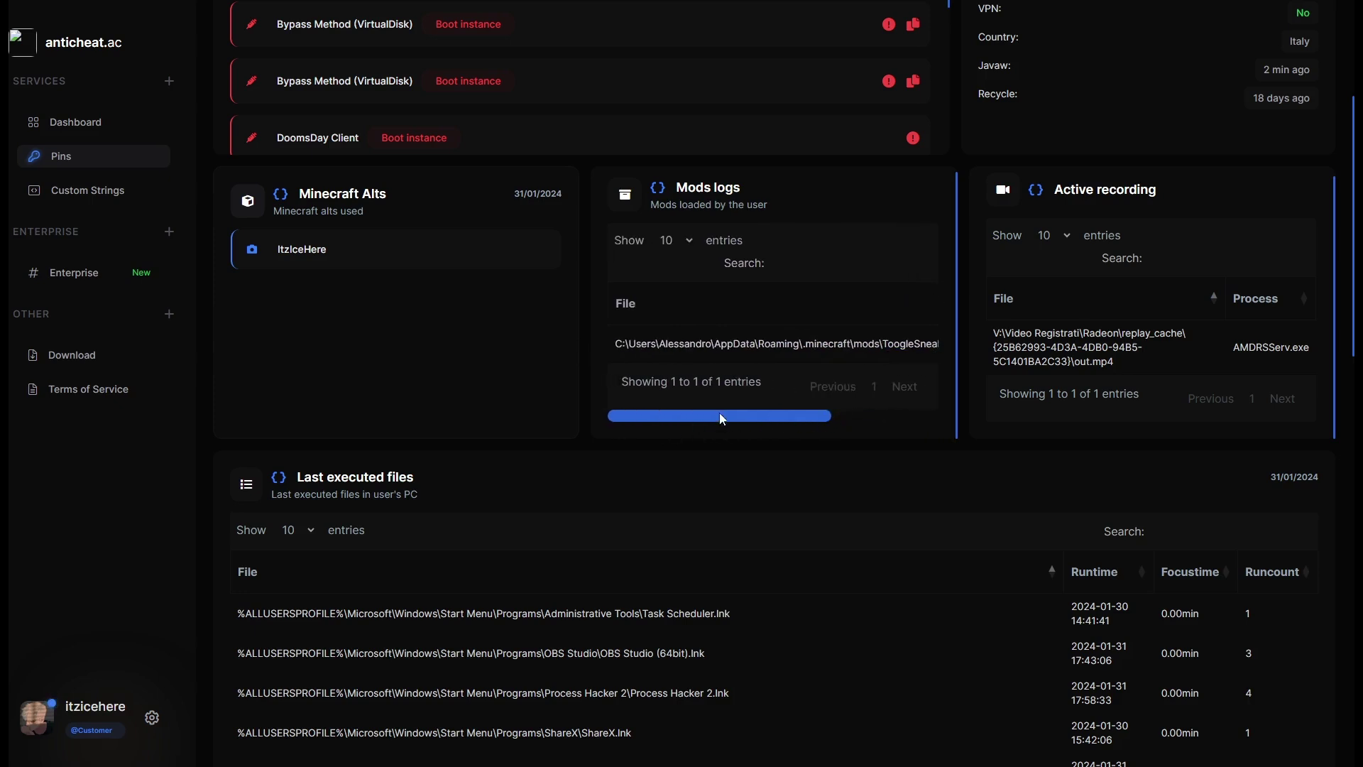
# Examine the active out.mp4 recording by AMDRSServ.exe, then reach the Last executed files table.
pyautogui.moveTo(1126, 362); pyautogui.dragTo(995, 330)
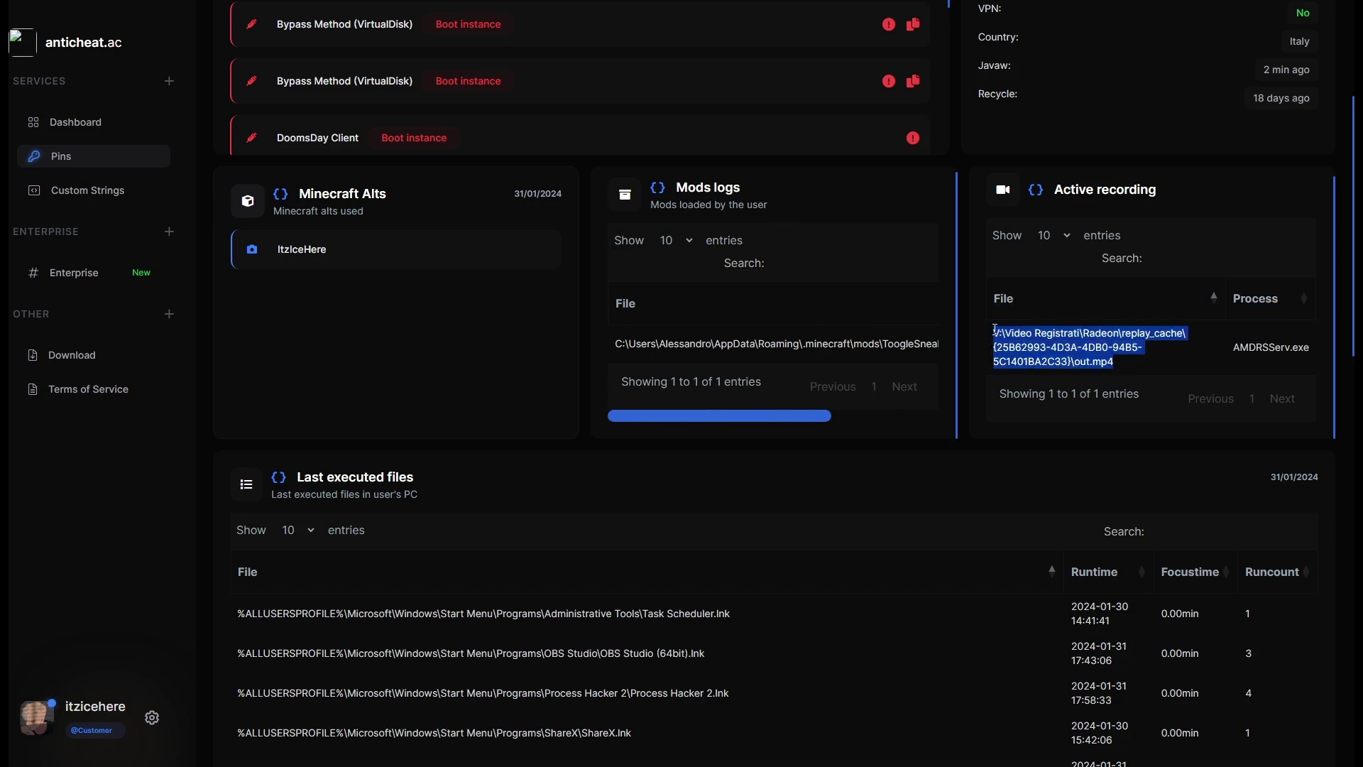
pyautogui.click(1124, 364)
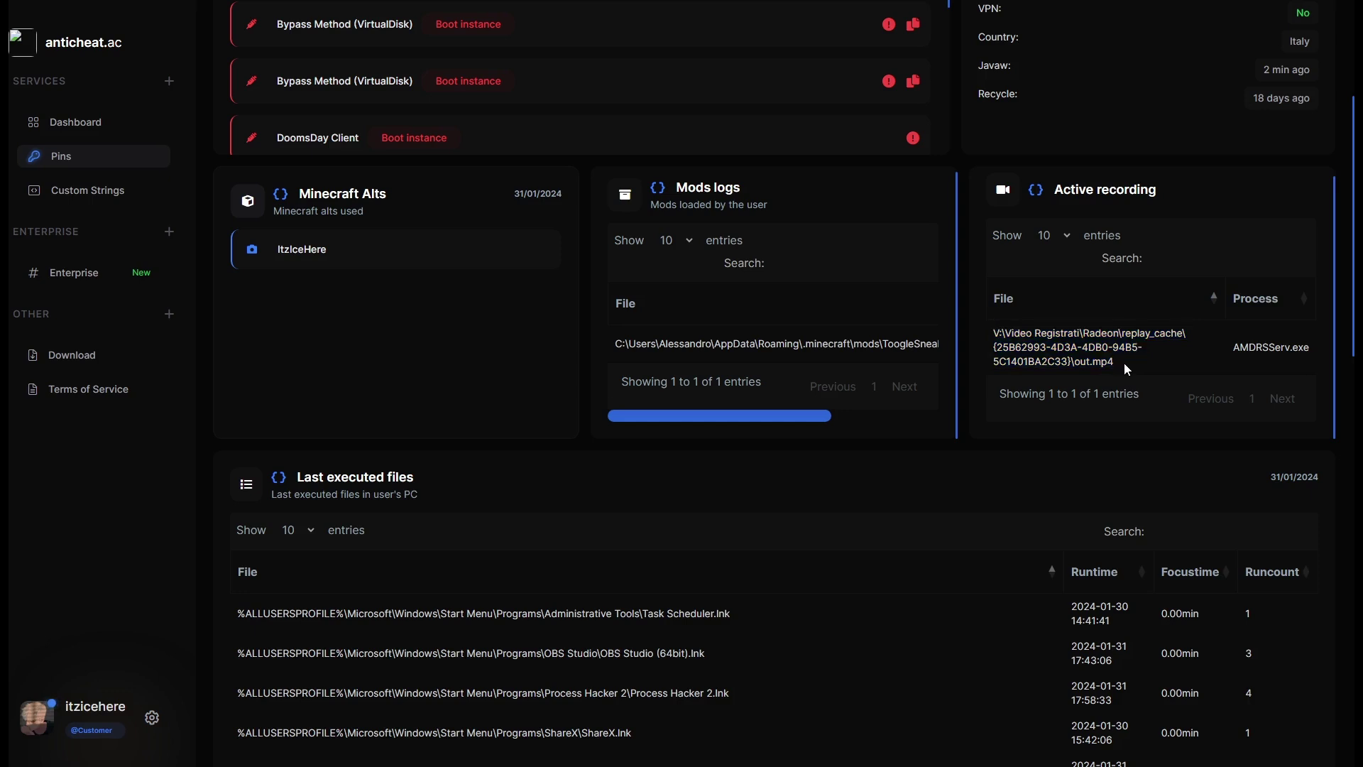
pyautogui.moveTo(1123, 365); pyautogui.dragTo(995, 341)
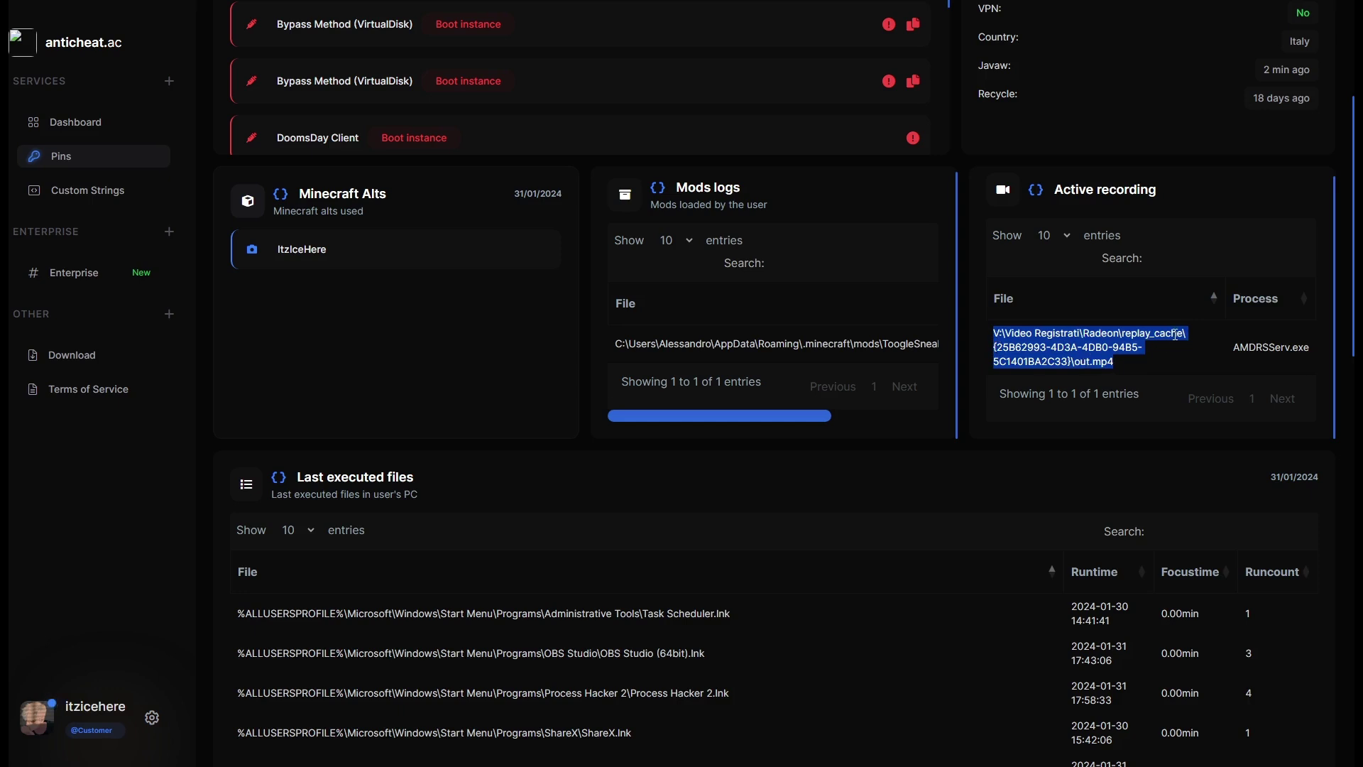
pyautogui.click(1239, 342)
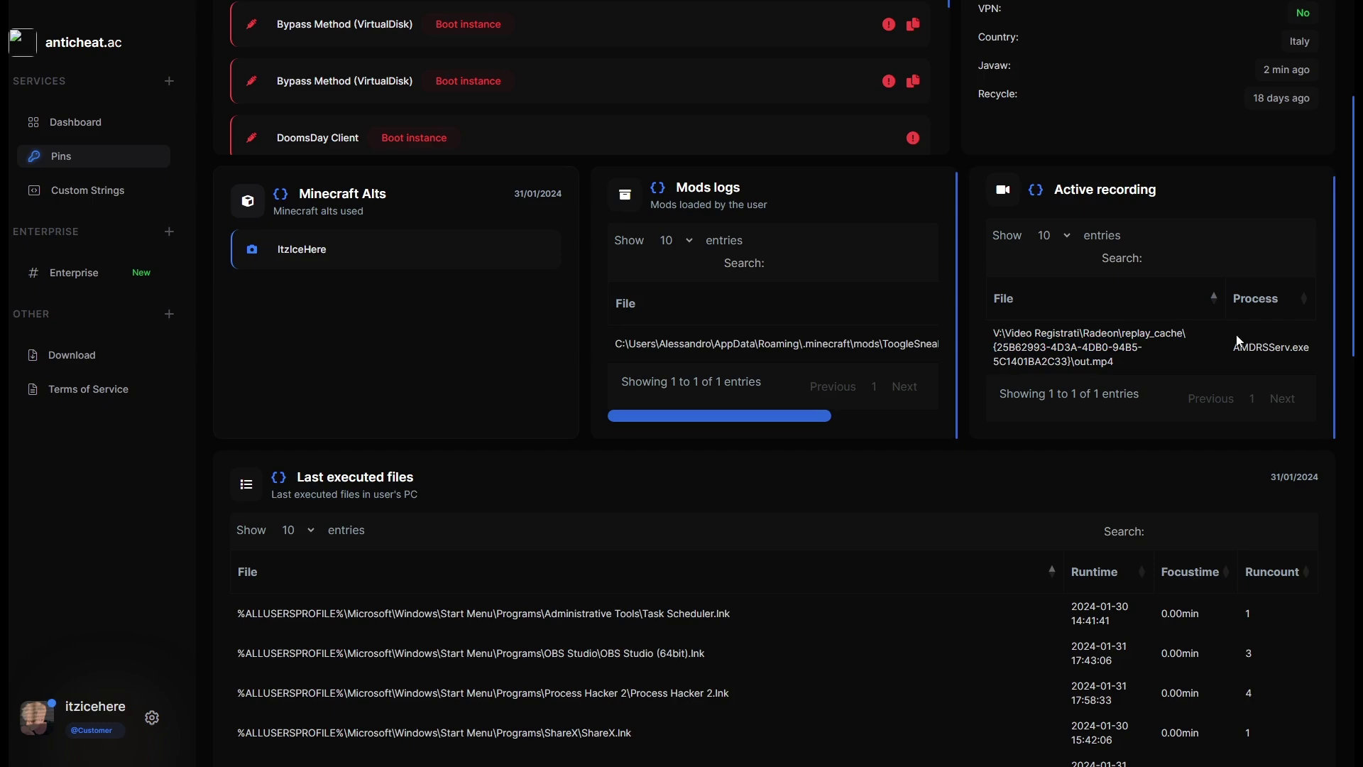
pyautogui.click(1308, 348)
pyautogui.doubleClick(1309, 349)
pyautogui.click(1308, 349)
pyautogui.scroll(-5, 1308, 349)
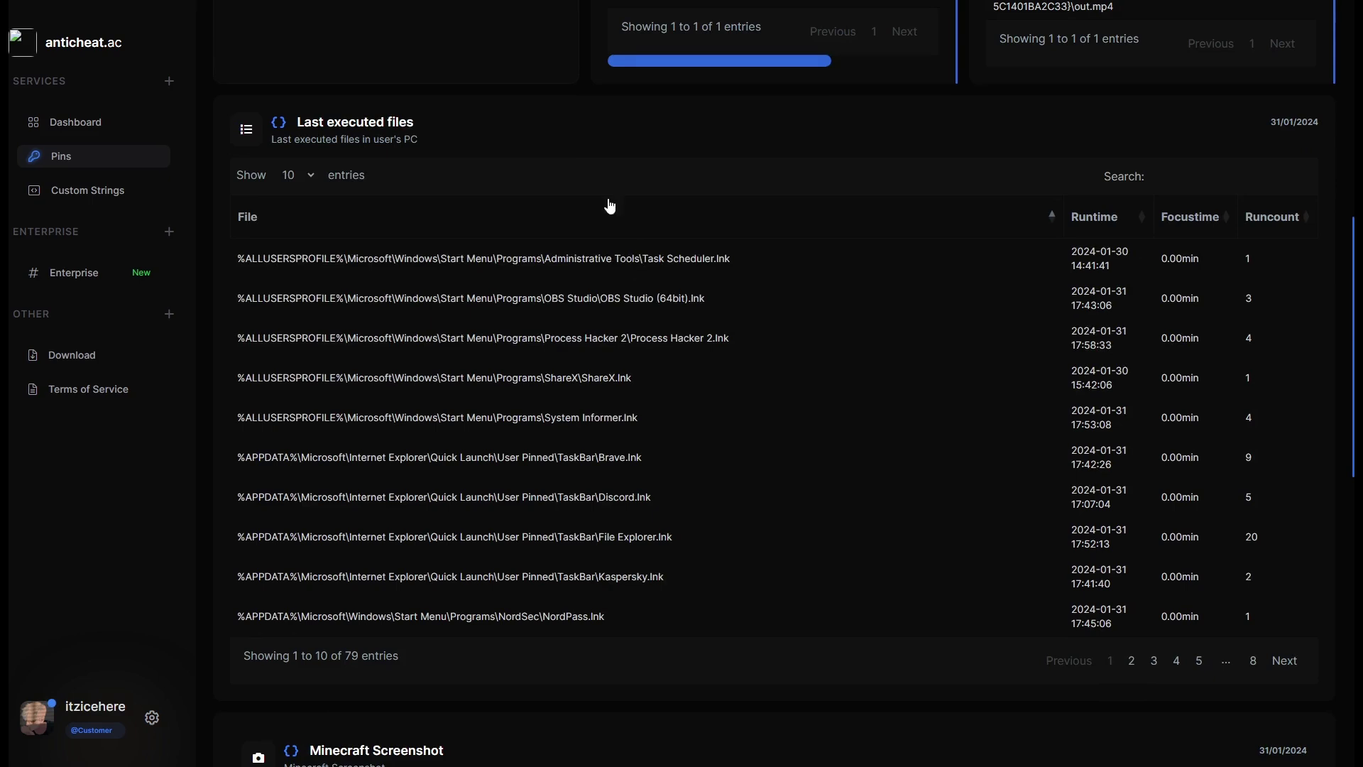
pyautogui.moveTo(297, 124); pyautogui.dragTo(462, 131)
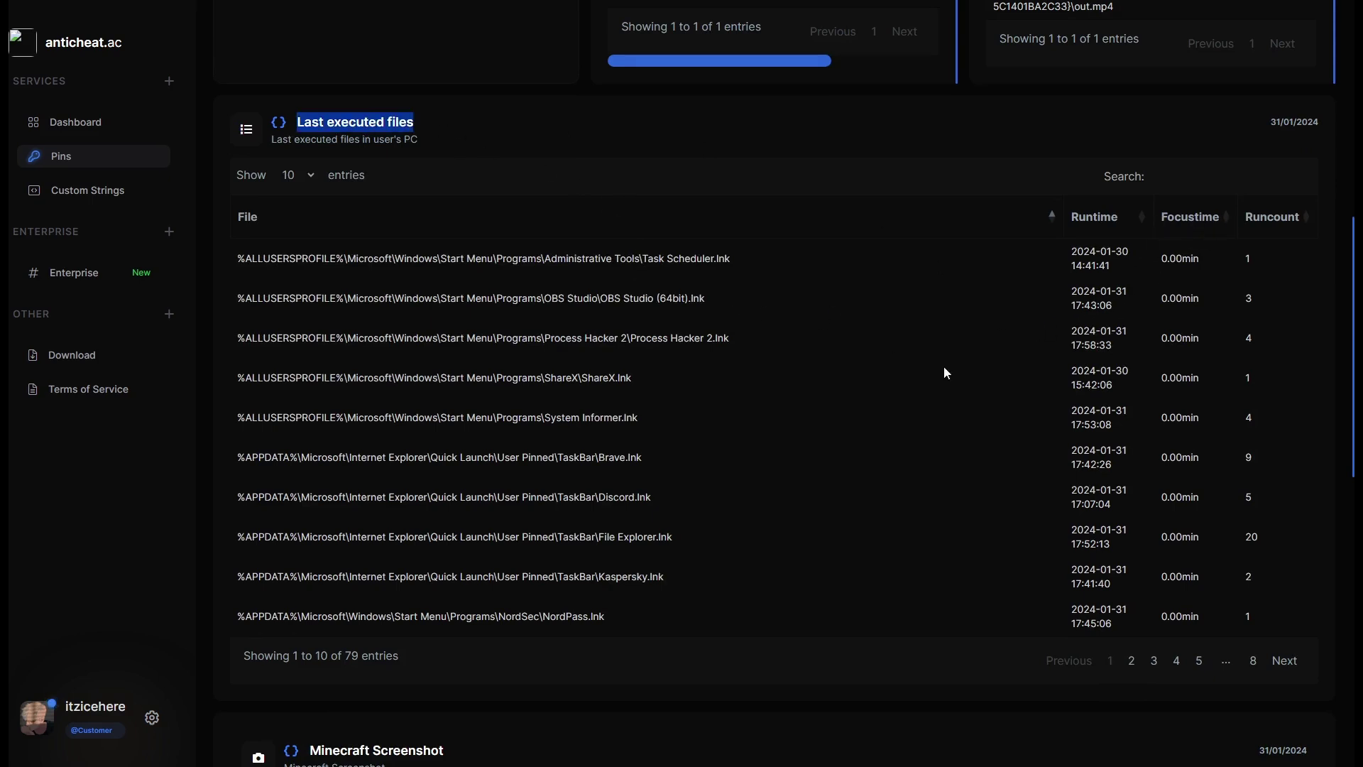
# Page through Last executed files up to entries 31–40 and back to entries 11–20.
pyautogui.click(1282, 662)
pyautogui.click(1278, 670)
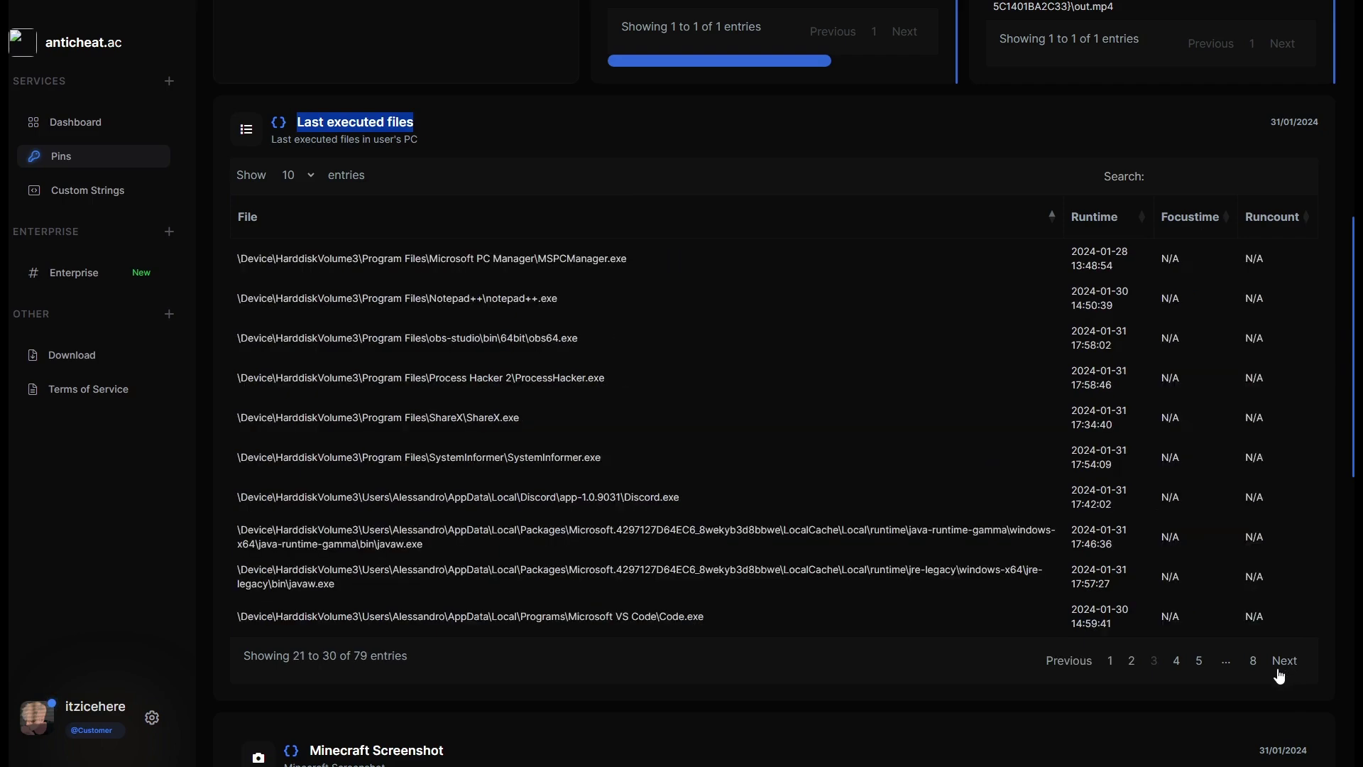
pyautogui.click(1279, 673)
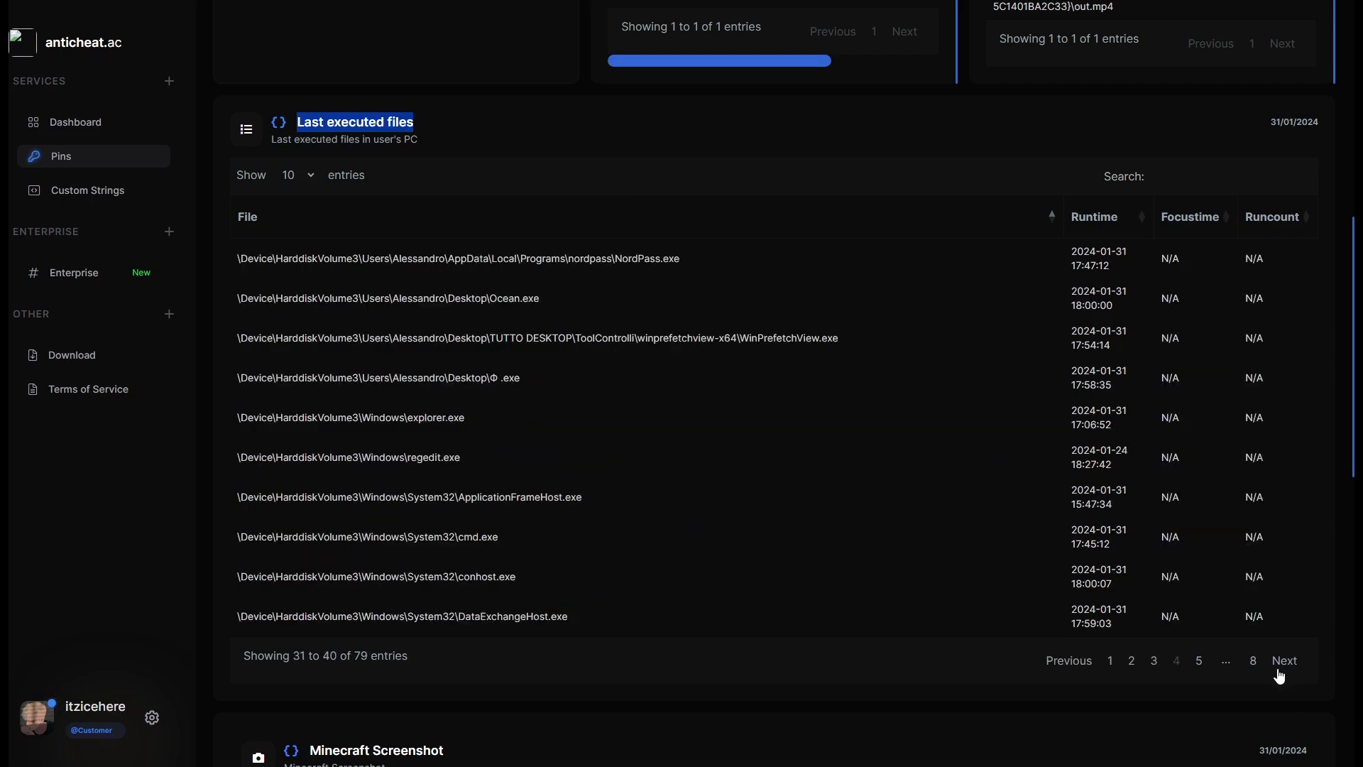
pyautogui.click(1072, 666)
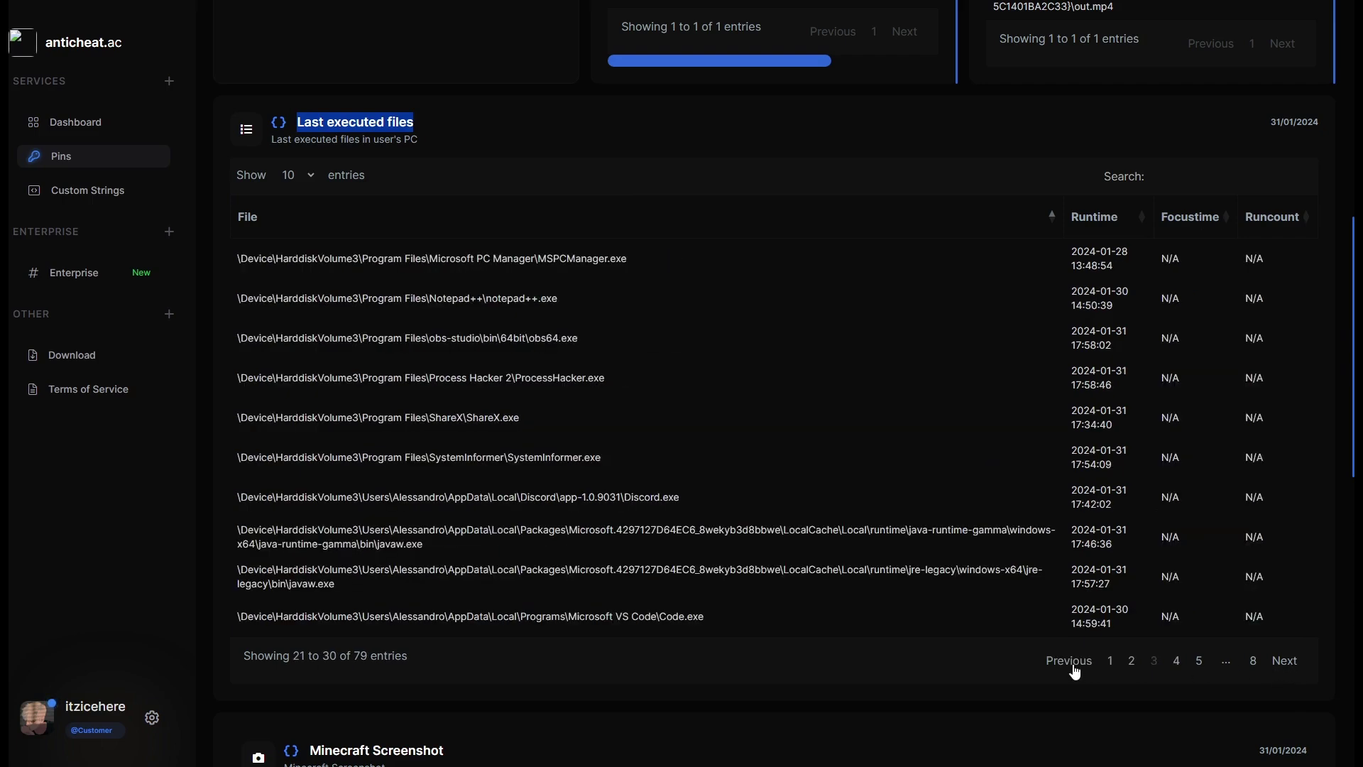
pyautogui.doubleClick(1074, 667)
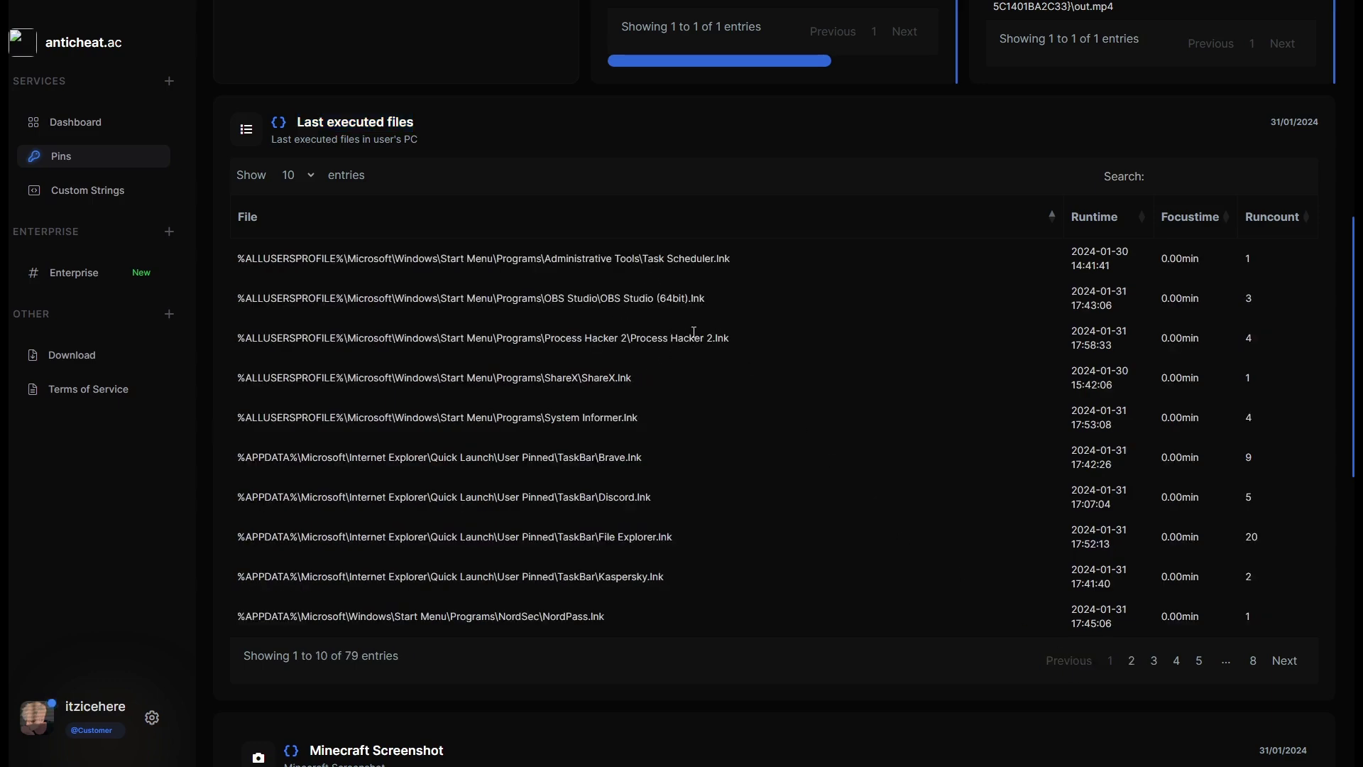
pyautogui.click(1263, 659)
# Inspect file paths on entries 11–40, including the odd Φ .exe desktop path.
pyautogui.moveTo(396, 259); pyautogui.dragTo(640, 573)
pyautogui.click(616, 605)
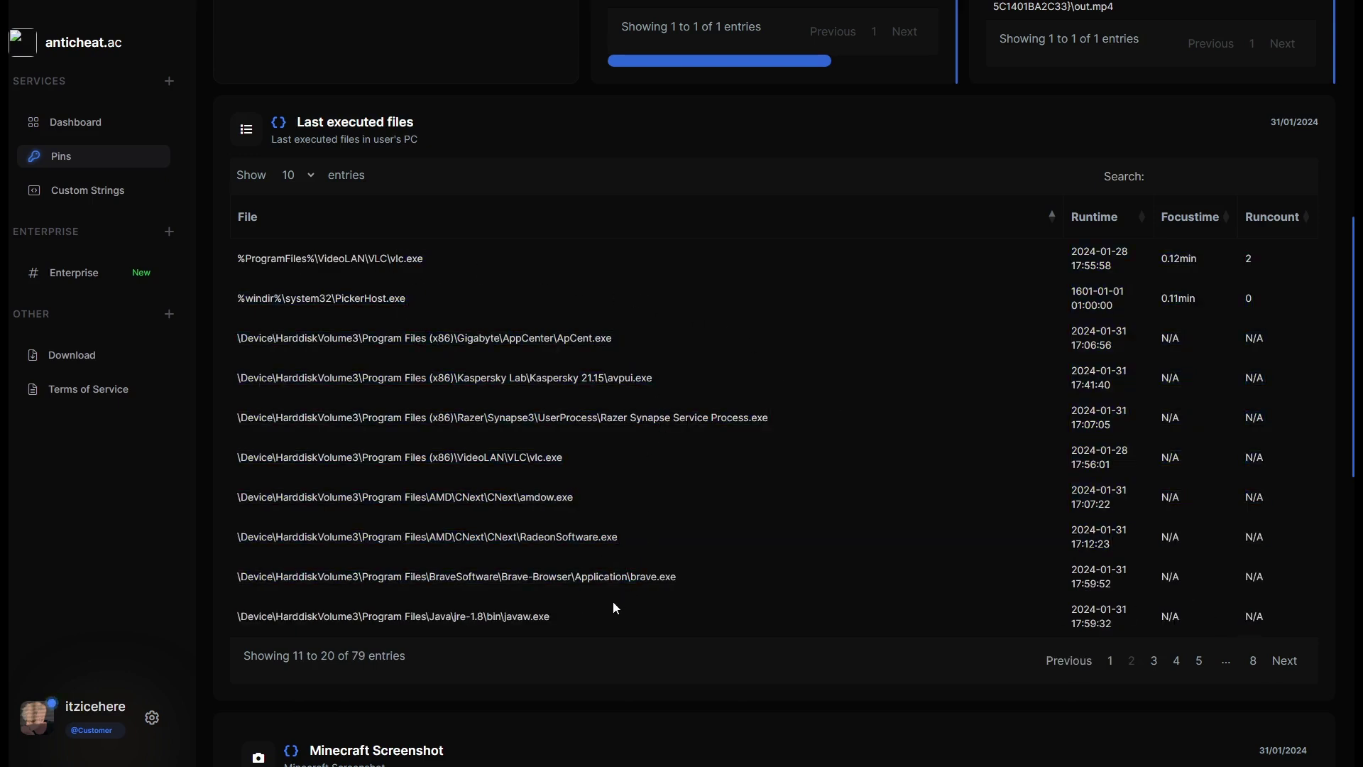
pyautogui.click(1284, 660)
pyautogui.moveTo(554, 259); pyautogui.dragTo(766, 618)
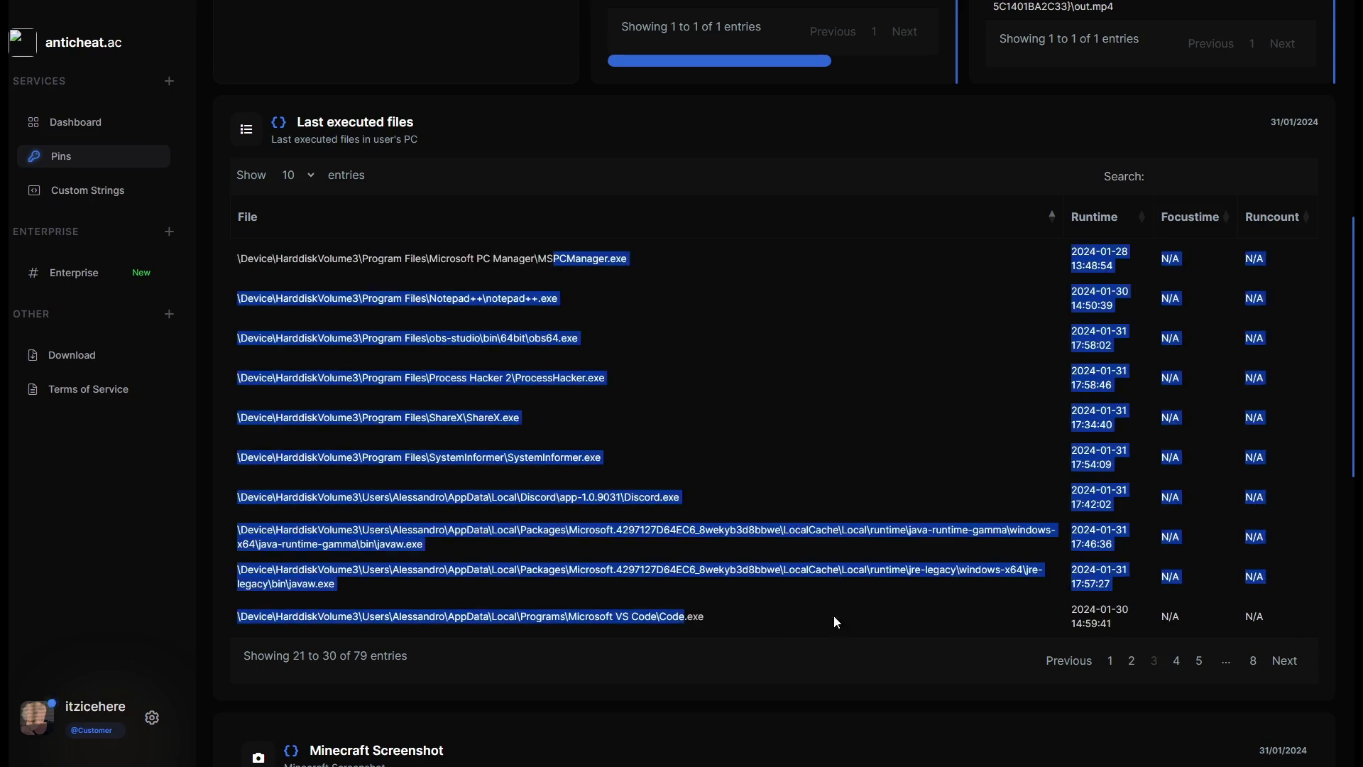
pyautogui.click(1292, 680)
pyautogui.click(1300, 662)
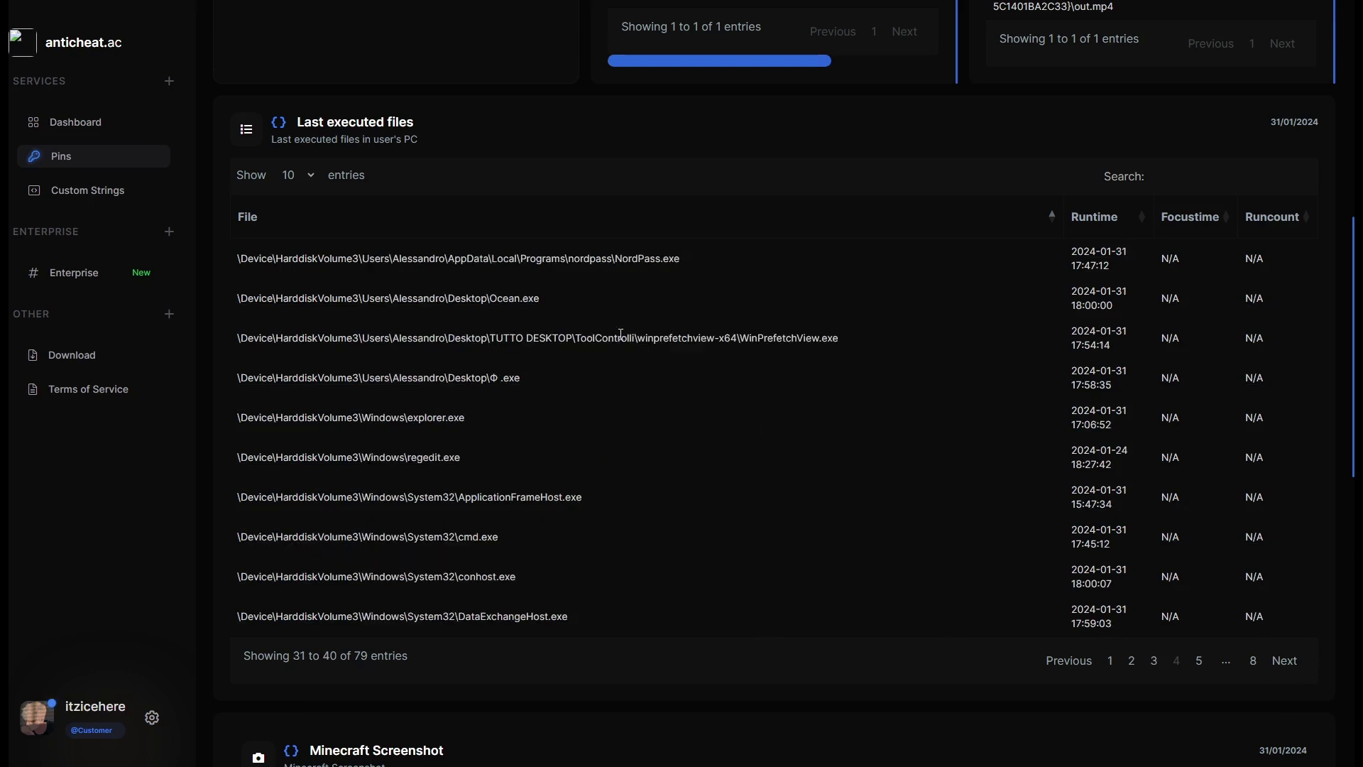
pyautogui.moveTo(555, 385)
pyautogui.mouseDown()
pyautogui.moveTo(223, 394)
pyautogui.moveTo(243, 377)
pyautogui.moveTo(534, 382)
pyautogui.mouseUp()
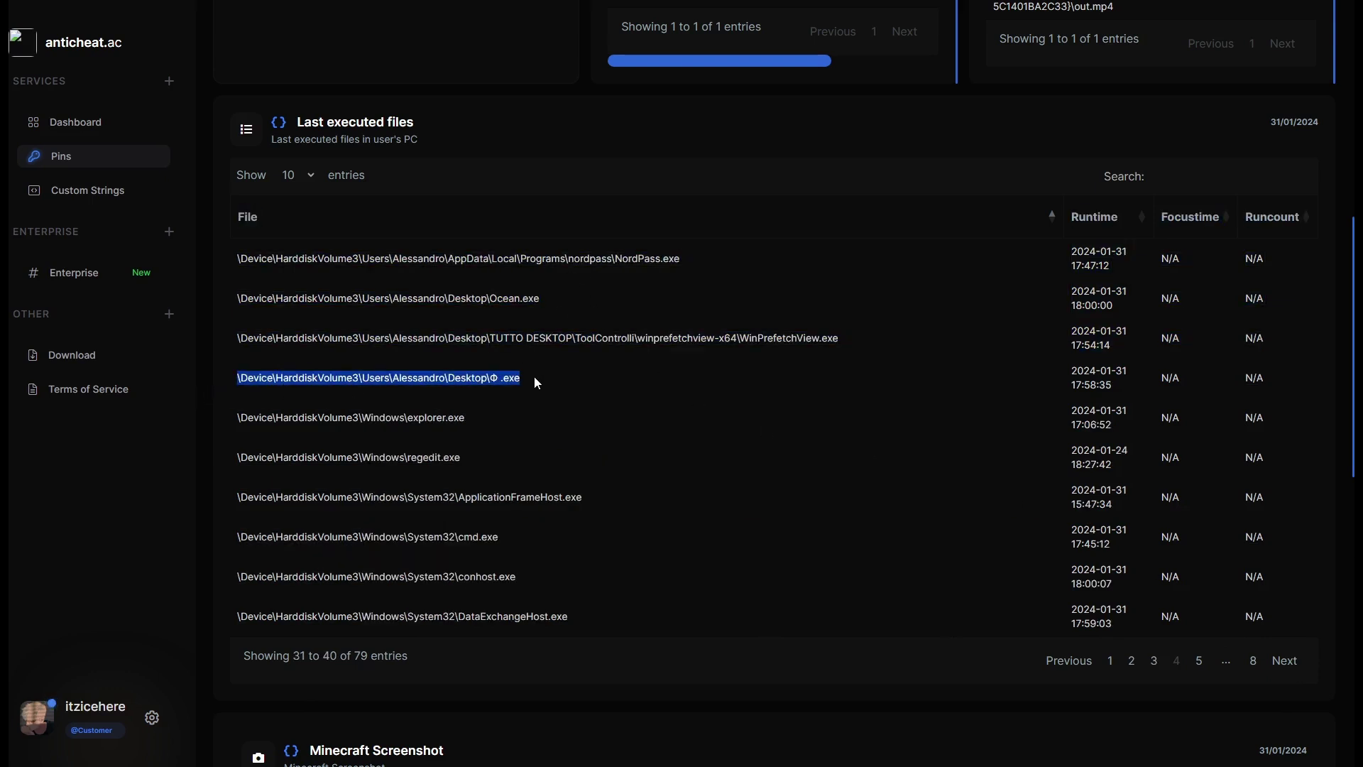
pyautogui.click(534, 376)
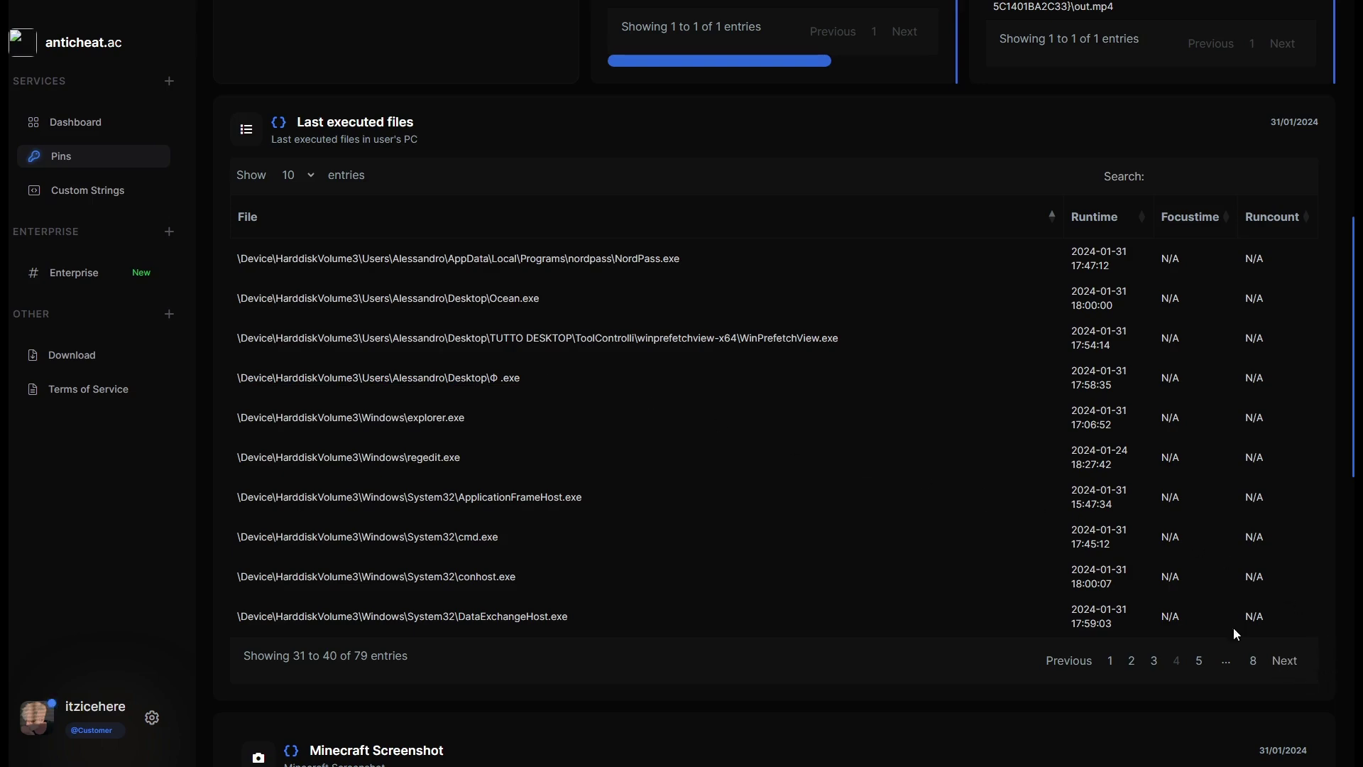
# Return to the first page and sort the list by runtime, newest first.
pyautogui.click(1067, 664)
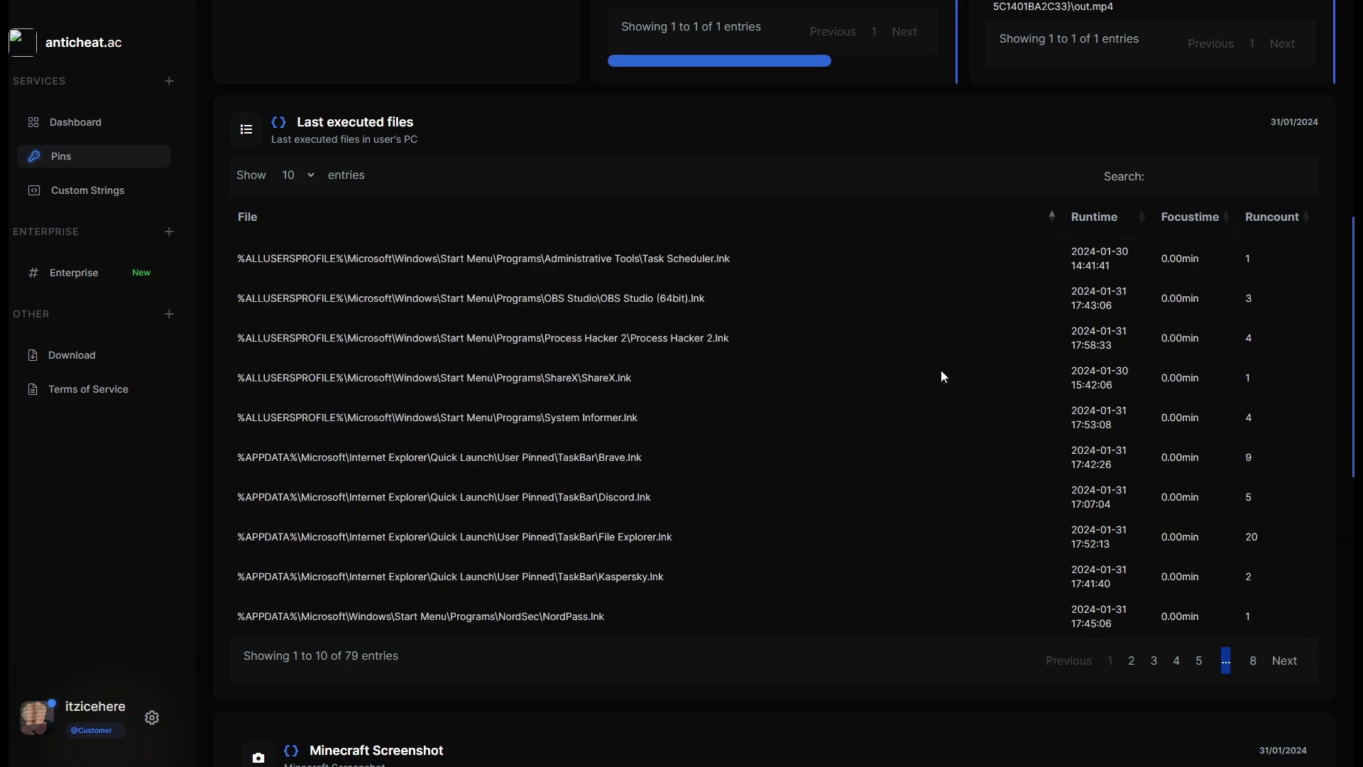
pyautogui.click(1130, 223)
pyautogui.click(1130, 223)
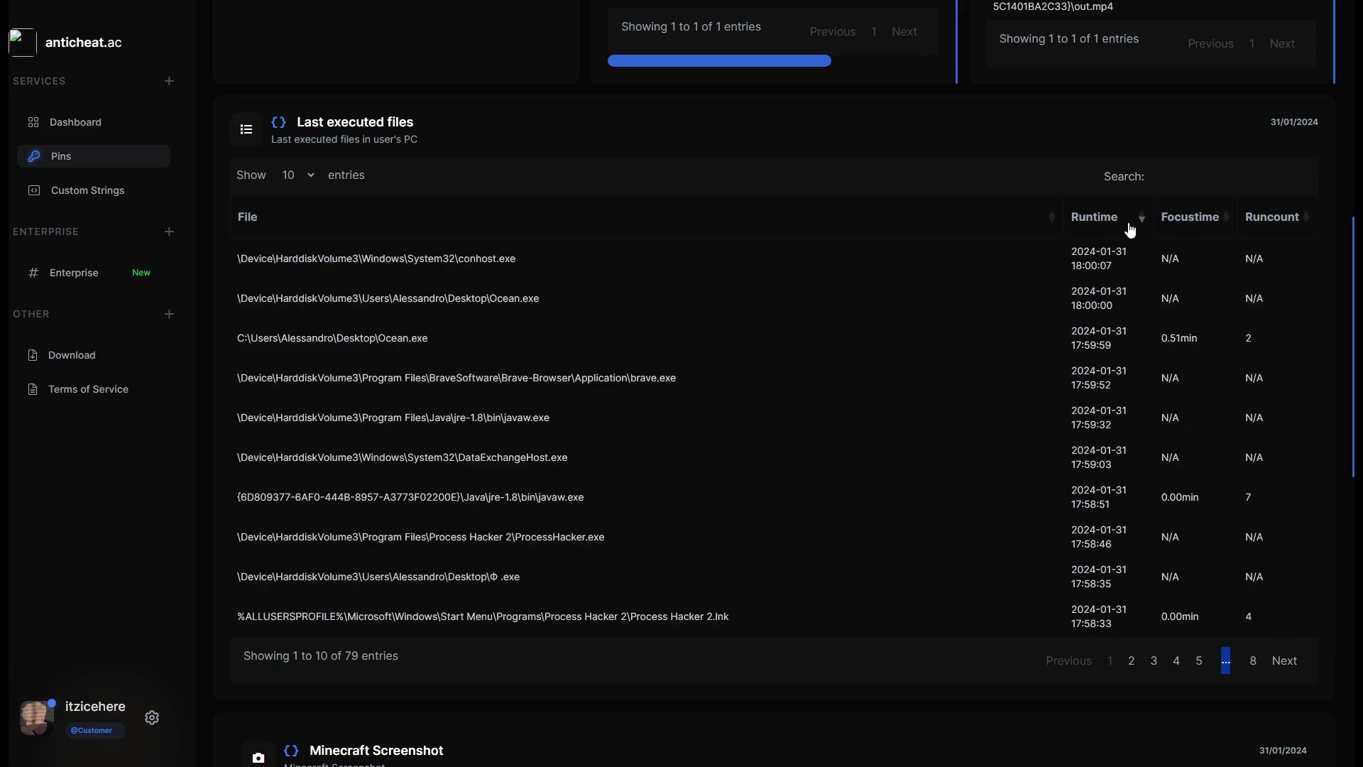
# On sorted entries 11–20, inspect the Φ .exe, Notepad and ProcessHacker2 paths.
pyautogui.scroll(3, 736, 411)
pyautogui.scroll(-4, 780, 414)
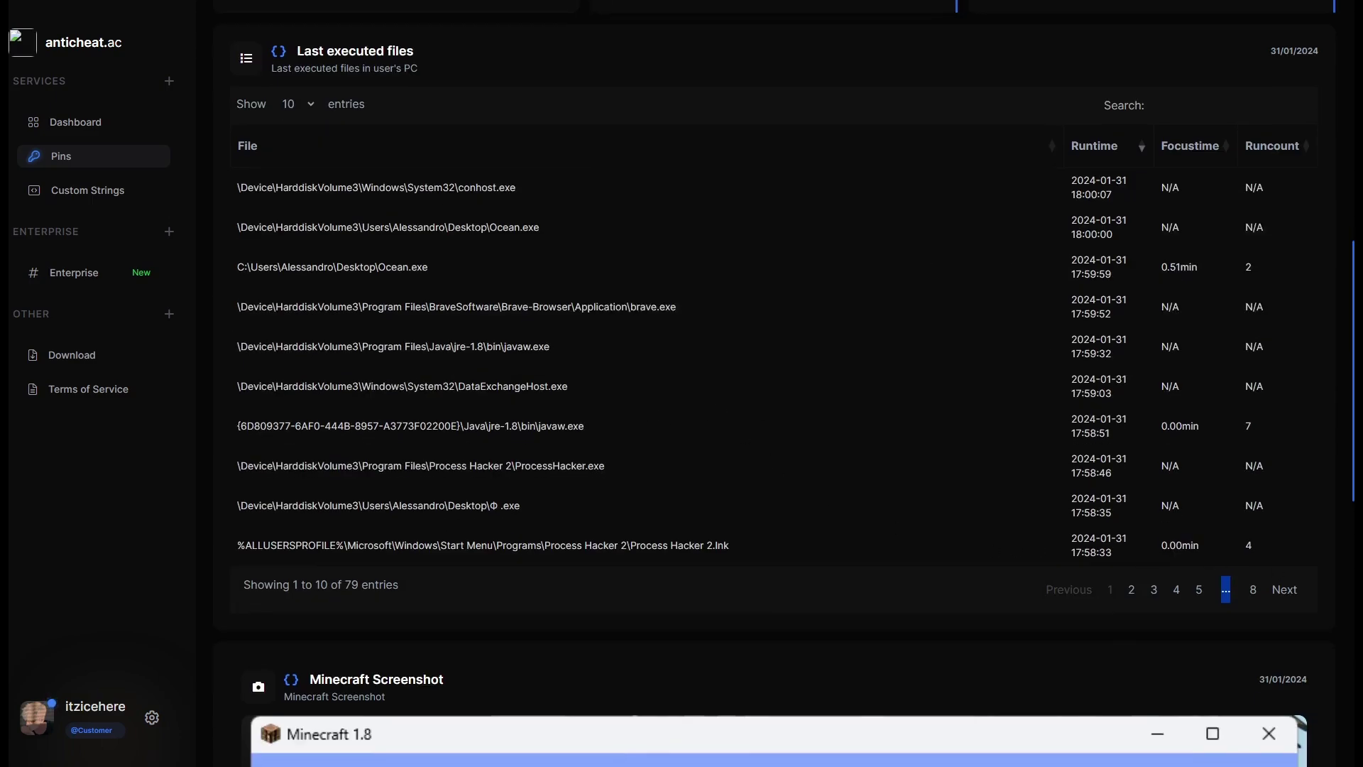
pyautogui.click(1284, 589)
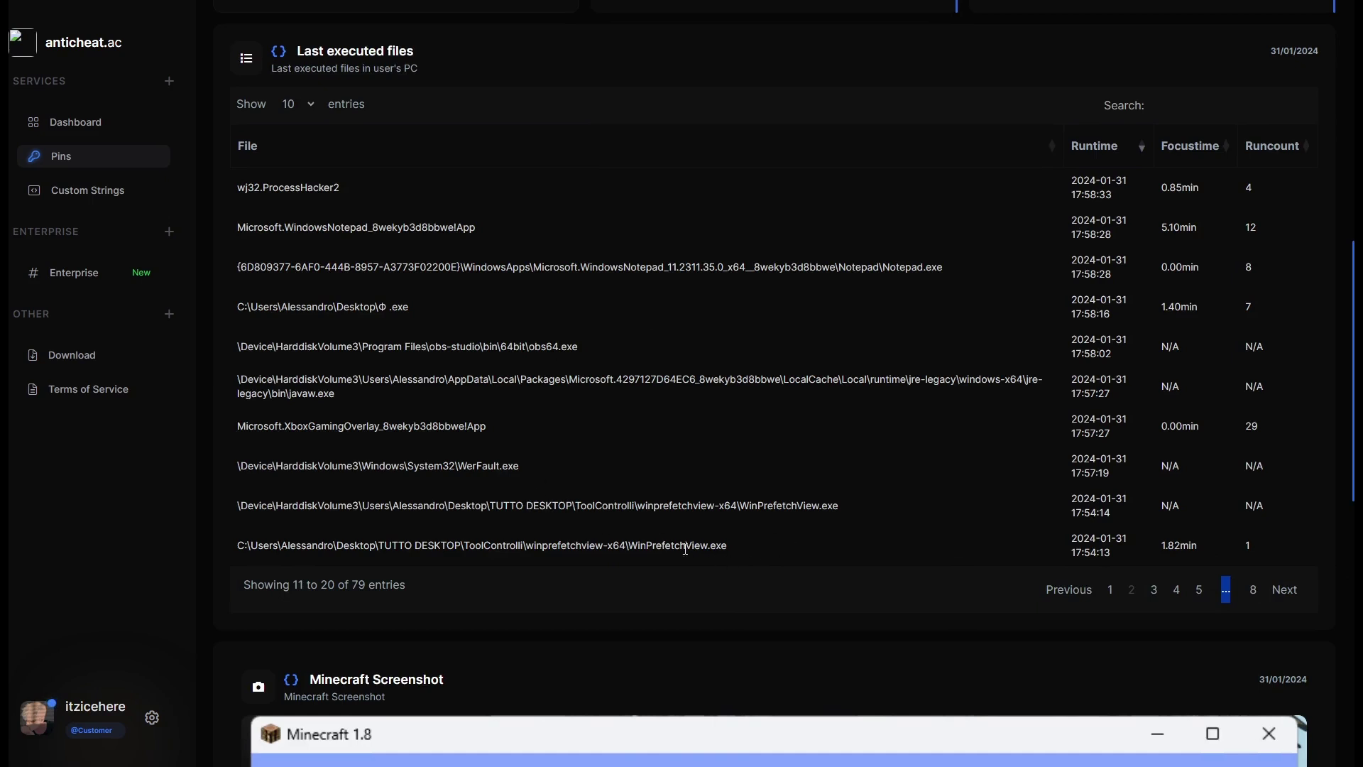
pyautogui.moveTo(560, 307); pyautogui.dragTo(273, 307)
pyautogui.click(272, 307)
pyautogui.moveTo(679, 267); pyautogui.dragTo(966, 285)
pyautogui.moveTo(269, 188); pyautogui.dragTo(330, 189)
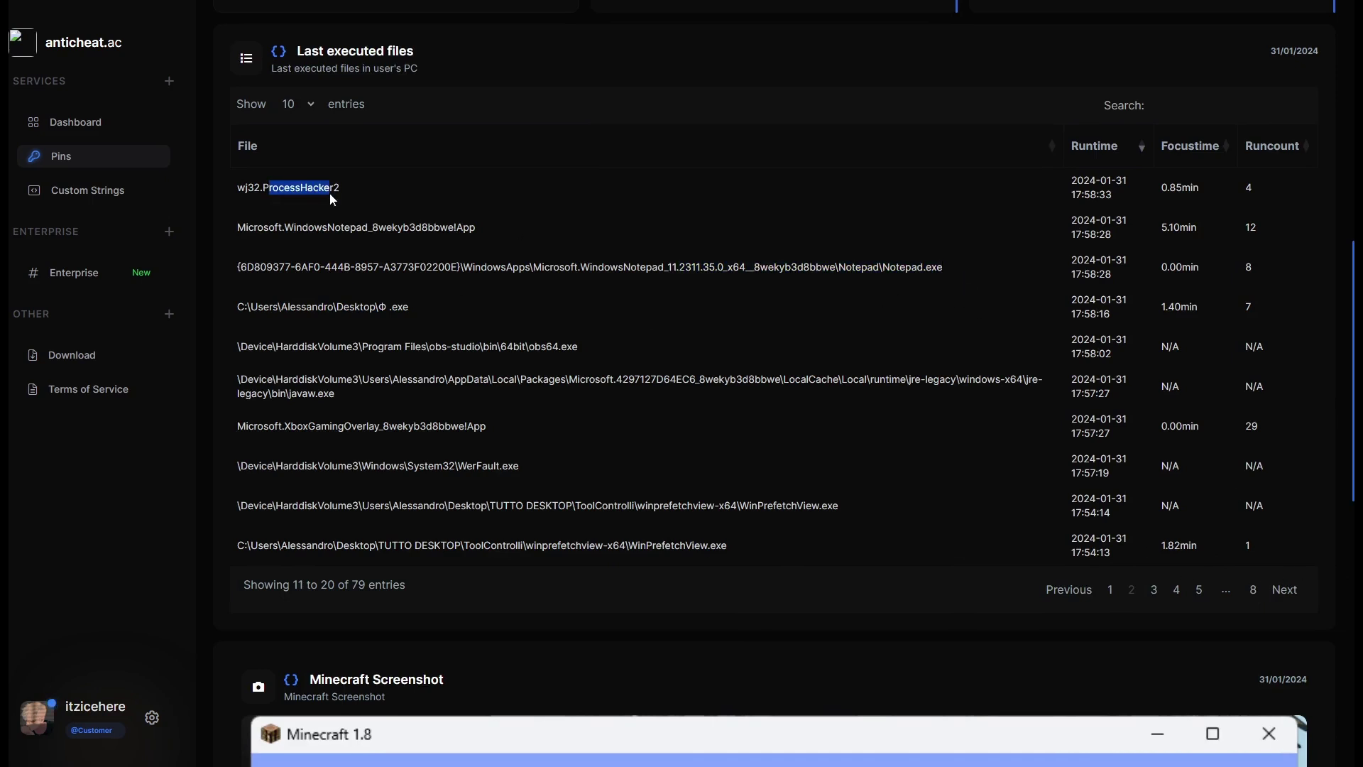
pyautogui.doubleClick(305, 188)
pyautogui.moveTo(805, 267); pyautogui.dragTo(965, 265)
pyautogui.click(964, 266)
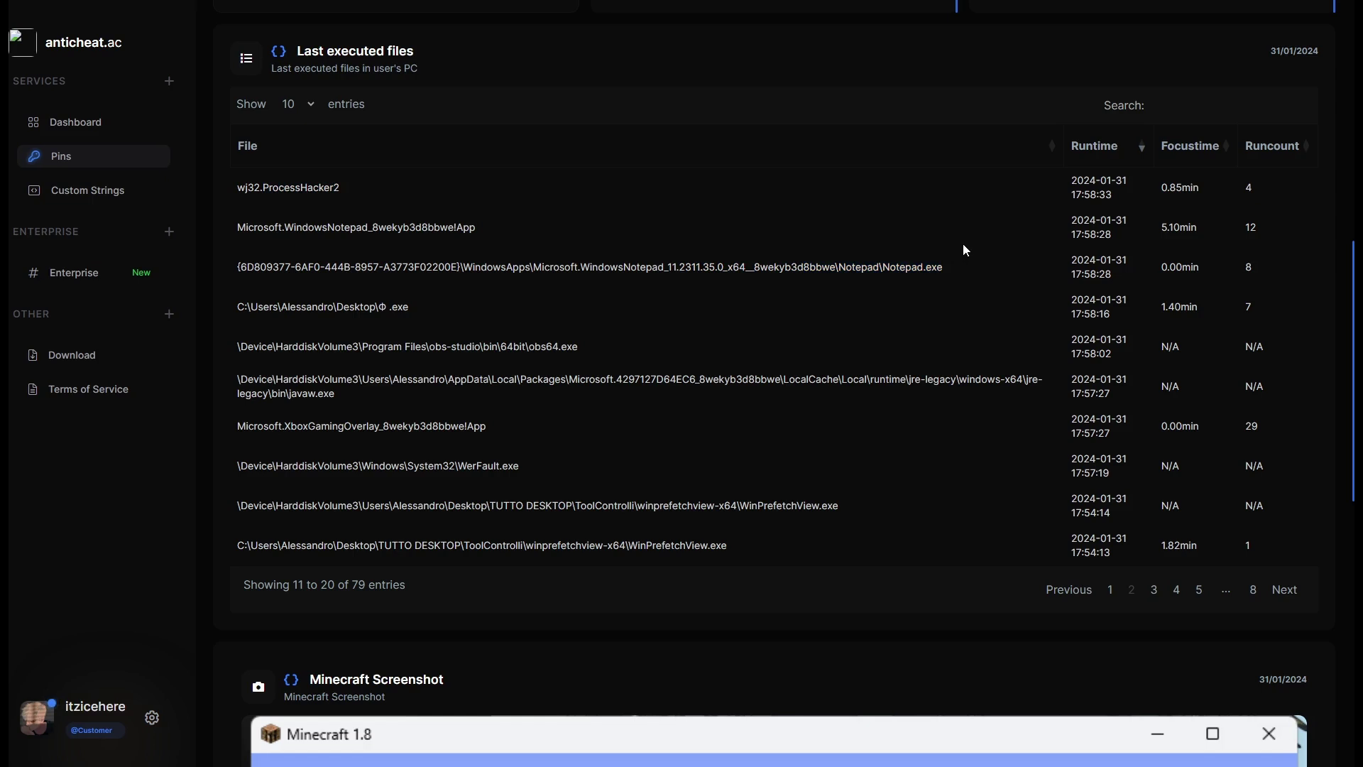
# Back on entries 1–10, inspect the Process Hacker 2.lnk path.
pyautogui.click(1070, 589)
pyautogui.moveTo(632, 546); pyautogui.dragTo(742, 547)
pyautogui.click(743, 547)
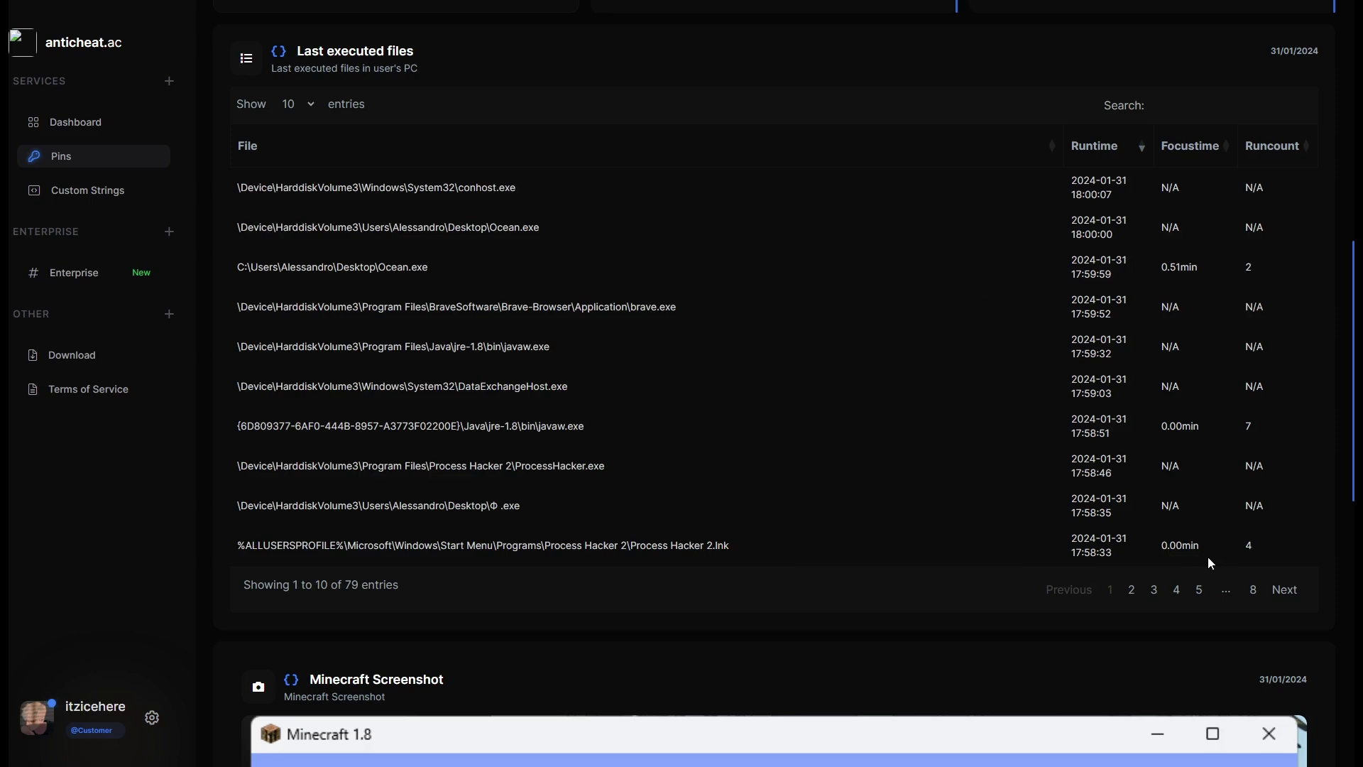
pyautogui.scroll(-2, 948, 374)
pyautogui.scroll(2, 1210, 362)
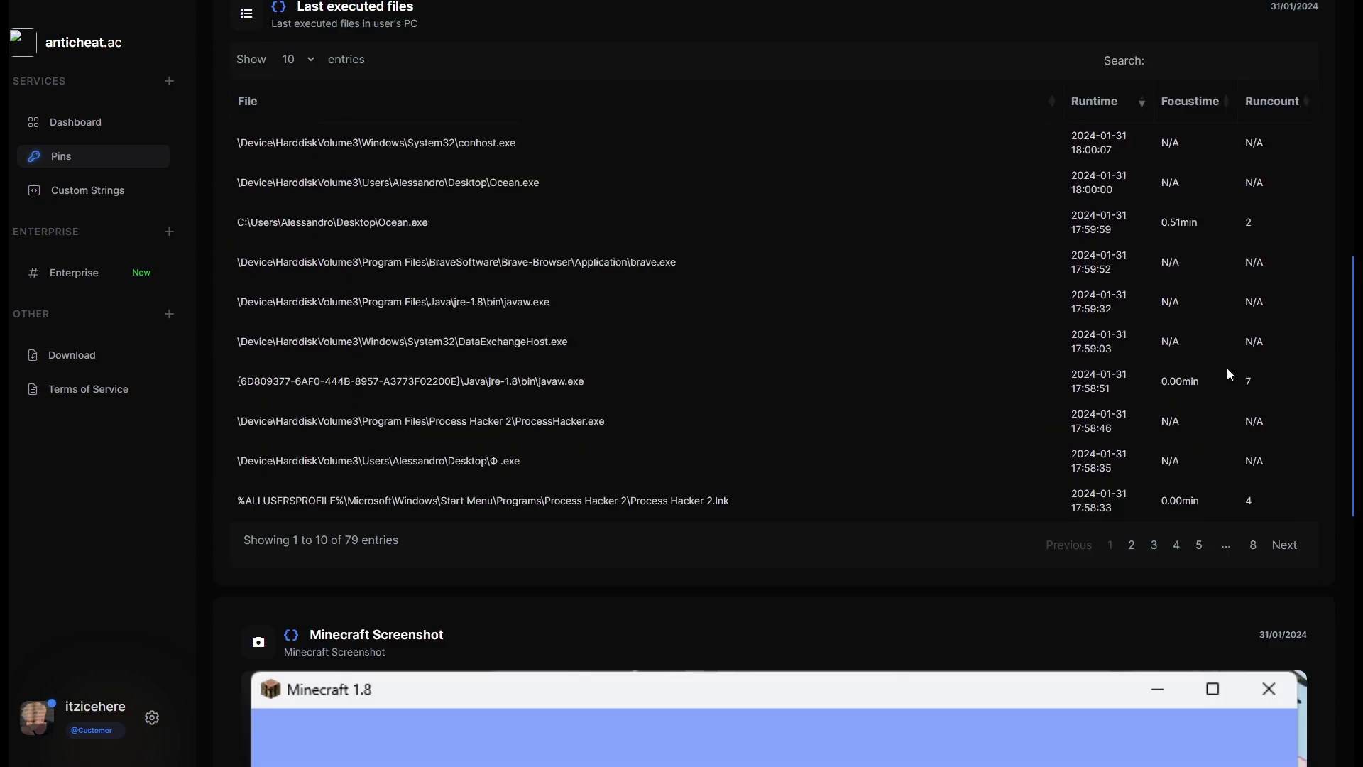
# Advance to entries 31–40 and check the 0.35min and 5.58min focus times and obs64.exe path.
pyautogui.click(1285, 589)
pyautogui.click(1284, 590)
pyautogui.click(1285, 591)
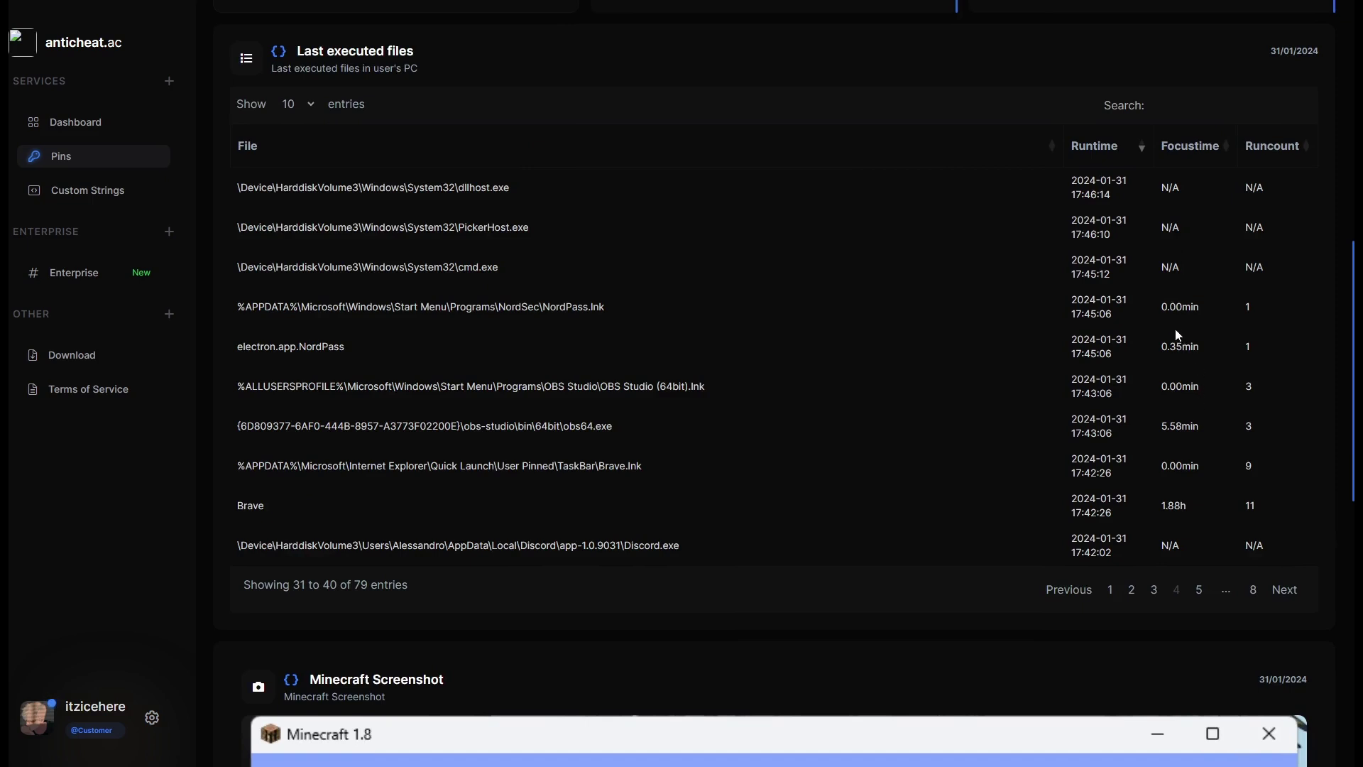
pyautogui.moveTo(1162, 347); pyautogui.dragTo(1182, 347)
pyautogui.click(1136, 362)
pyautogui.moveTo(1161, 426); pyautogui.dragTo(1201, 428)
pyautogui.click(1202, 428)
pyautogui.moveTo(614, 426); pyautogui.dragTo(233, 424)
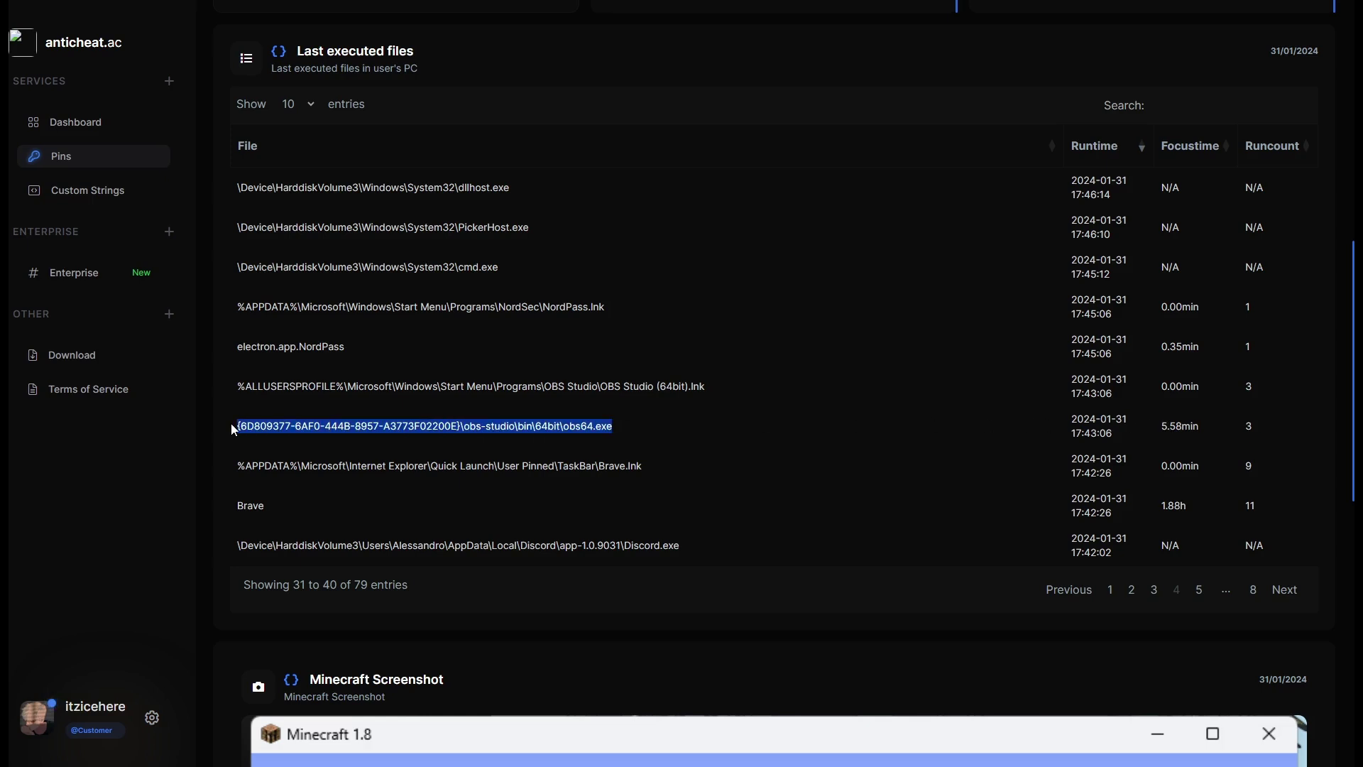
pyautogui.moveTo(429, 188); pyautogui.dragTo(435, 172)
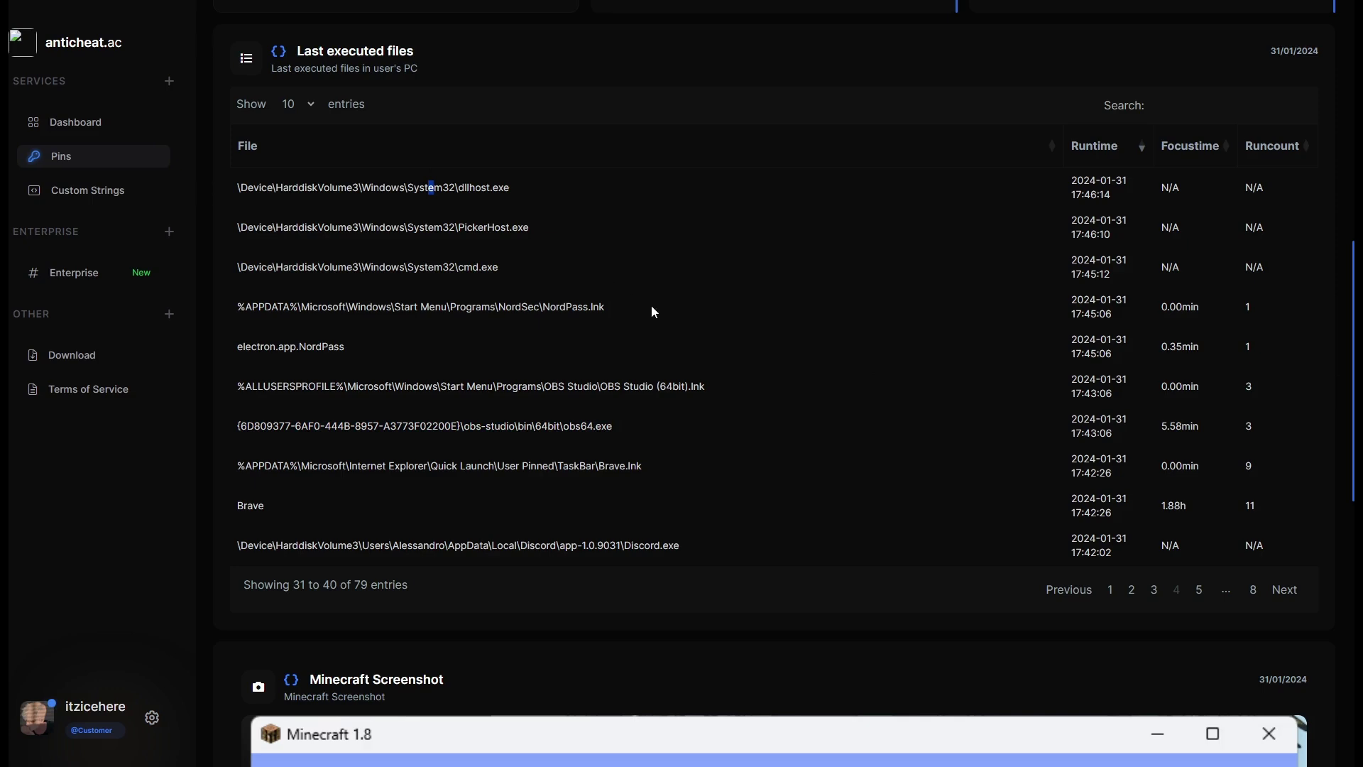
pyautogui.scroll(-7, 675, 310)
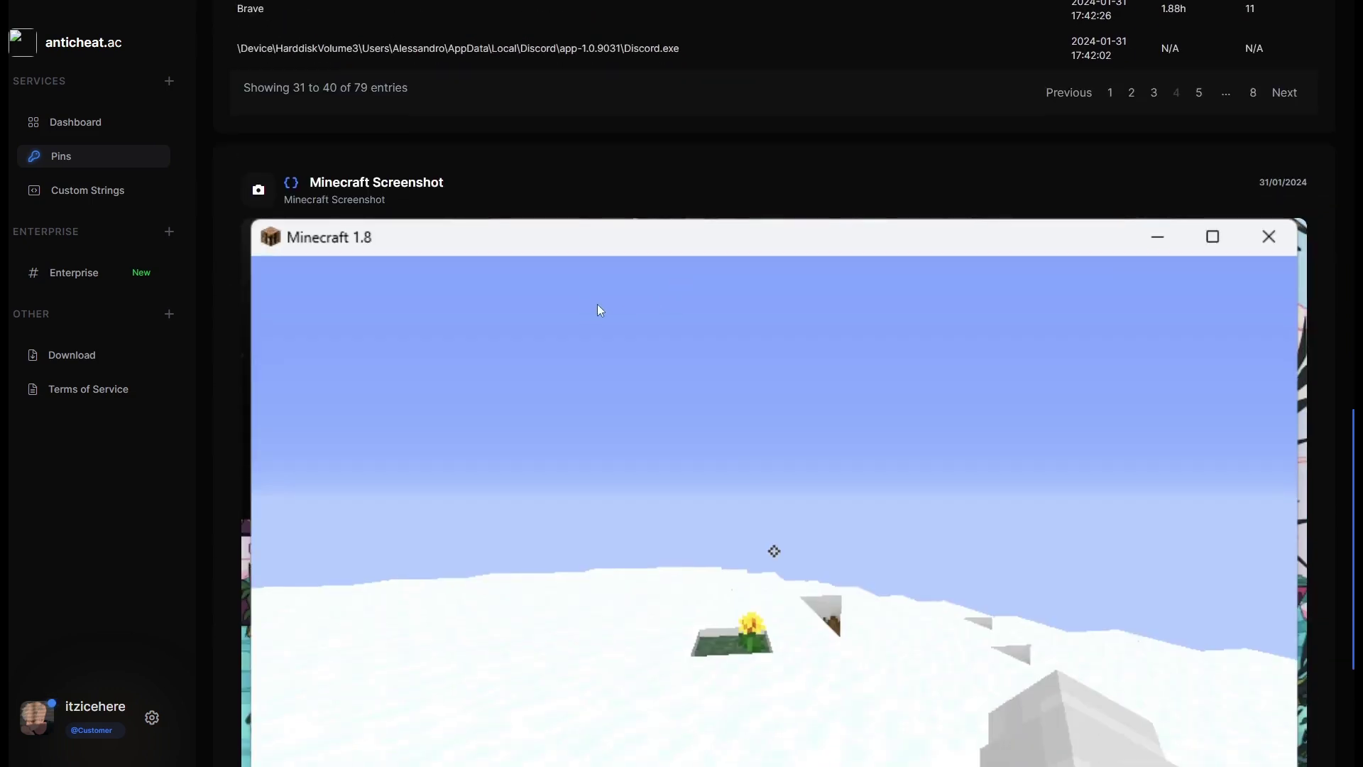
# Check the Server Info heading, then return to the Scan Results header and Detects Logs.
pyautogui.scroll(-4, 629, 318)
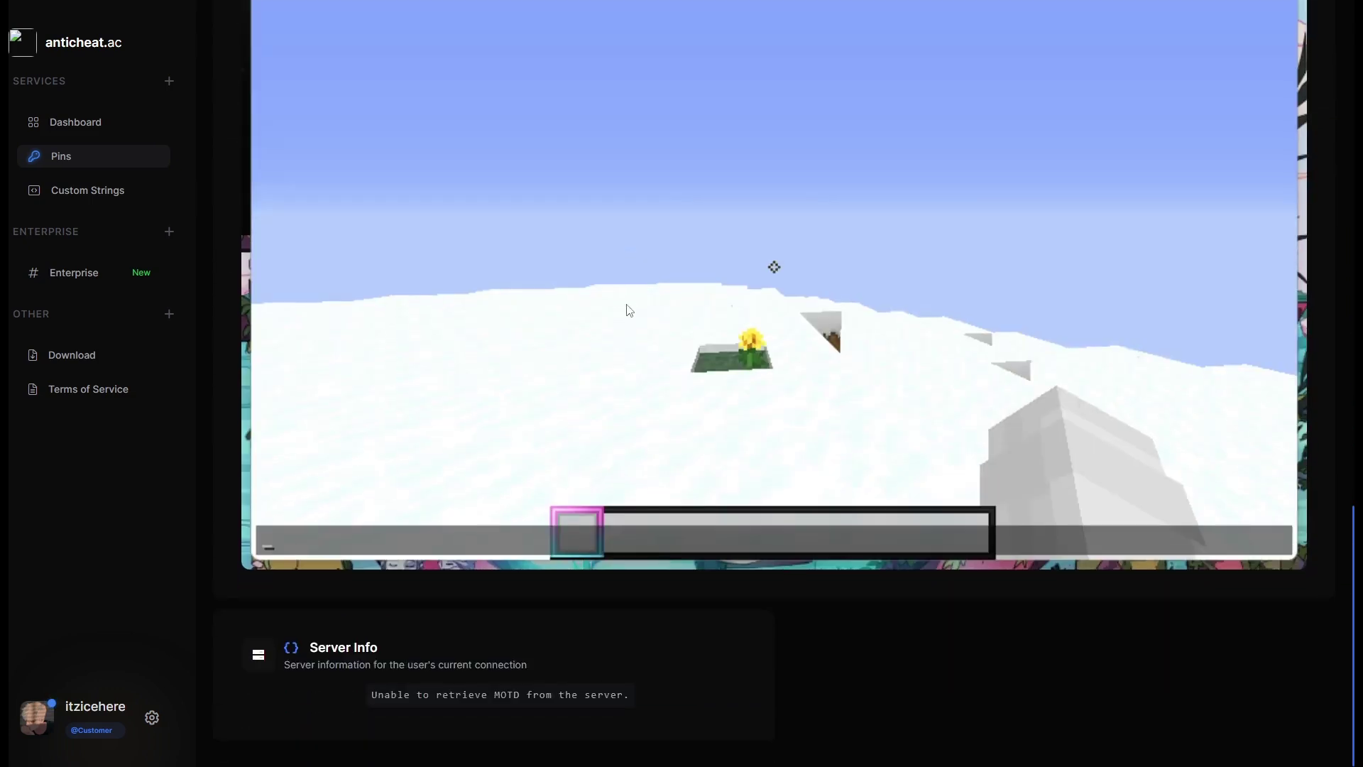
pyautogui.moveTo(310, 645); pyautogui.dragTo(468, 640)
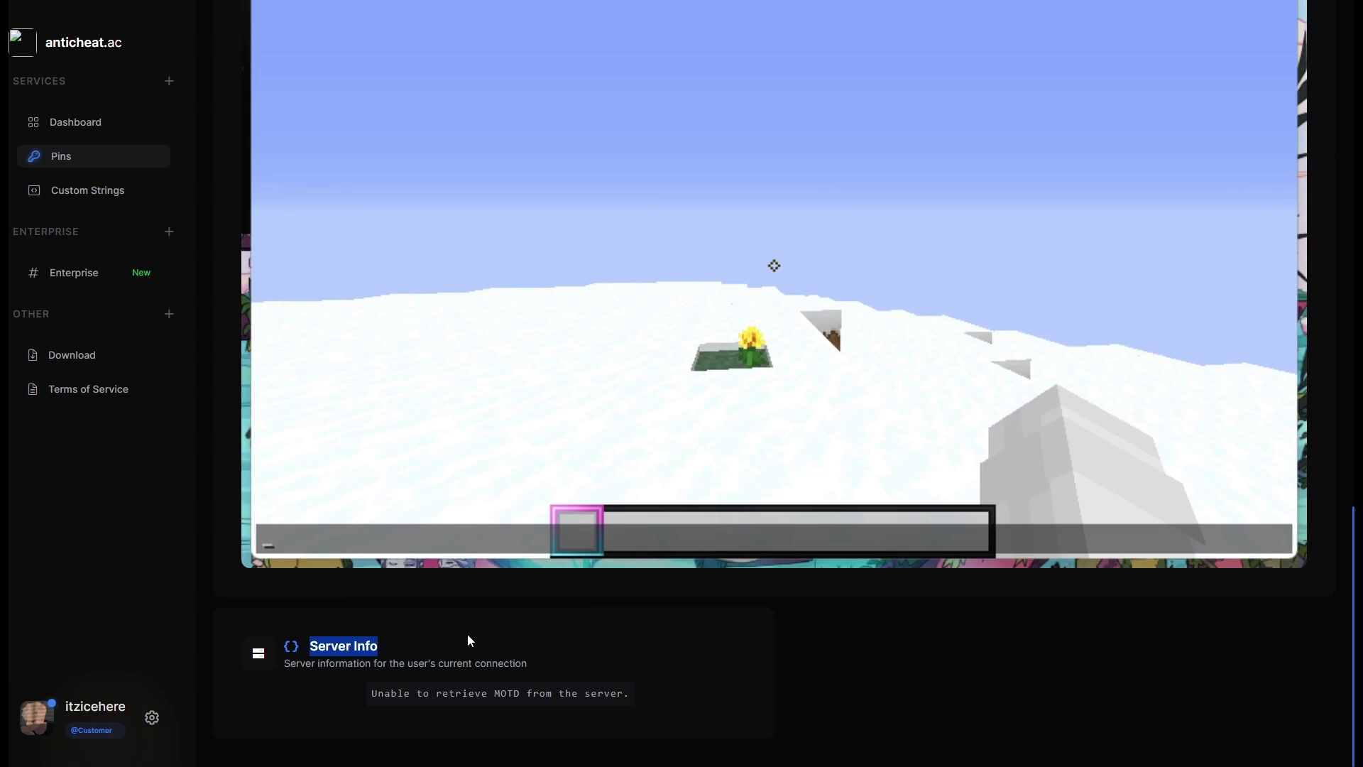
pyautogui.click(471, 641)
pyautogui.scroll(15, 811, 523)
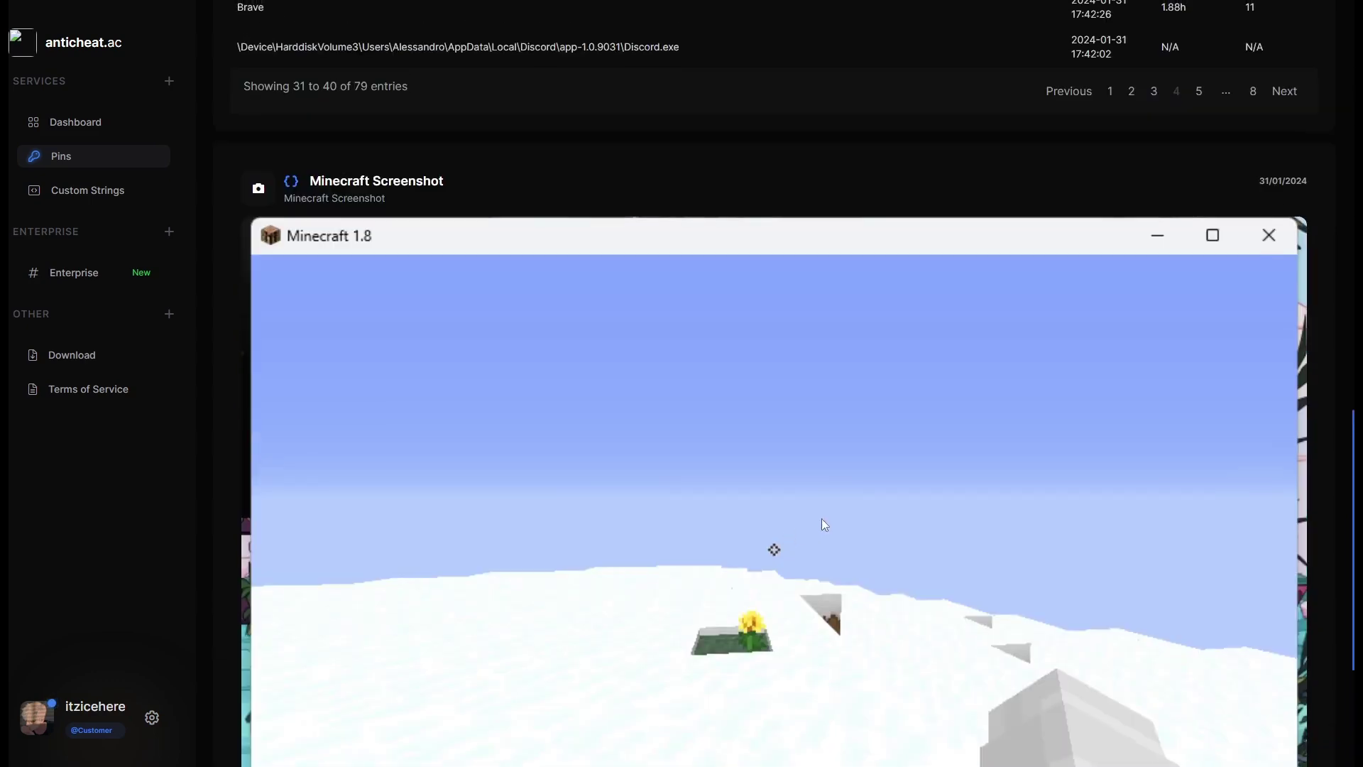
pyautogui.scroll(7, 816, 501)
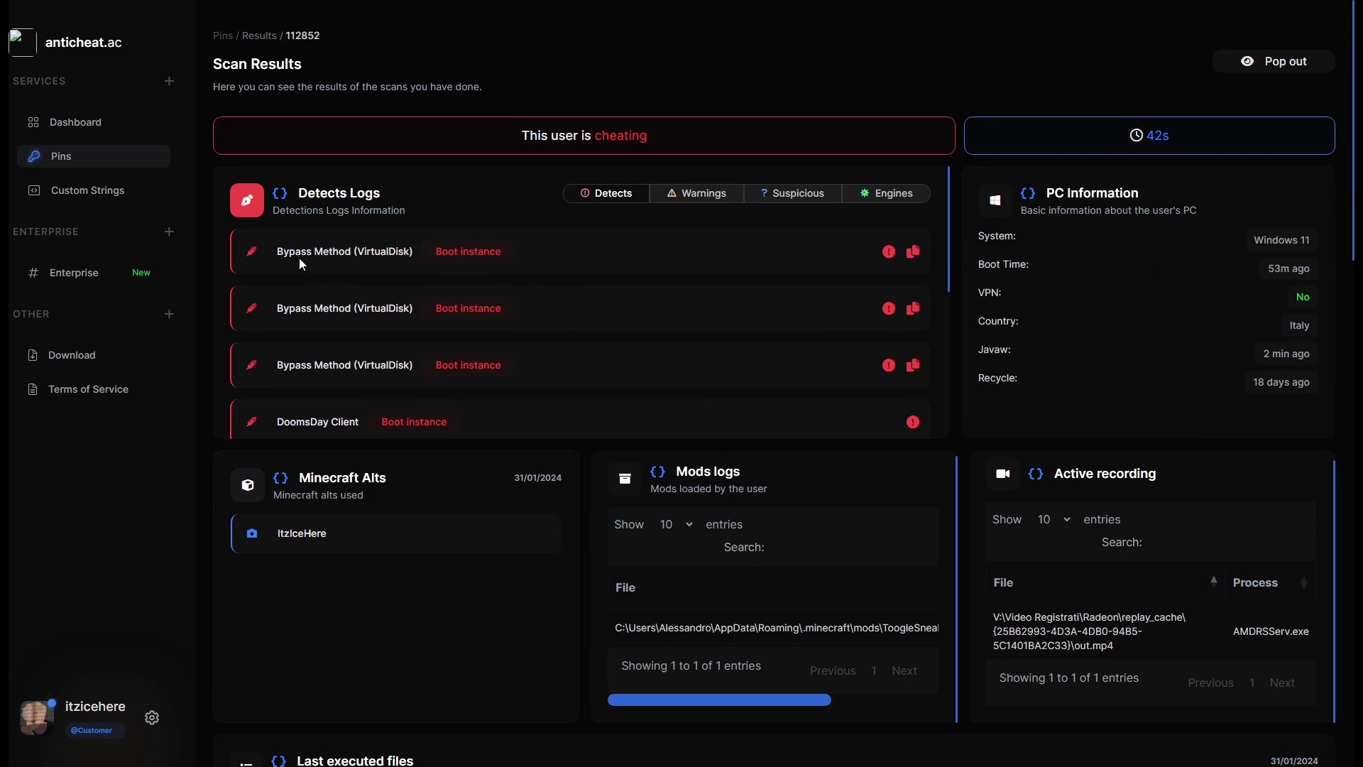
pyautogui.moveTo(275, 251); pyautogui.dragTo(425, 257)
pyautogui.moveTo(295, 251); pyautogui.dragTo(317, 340)
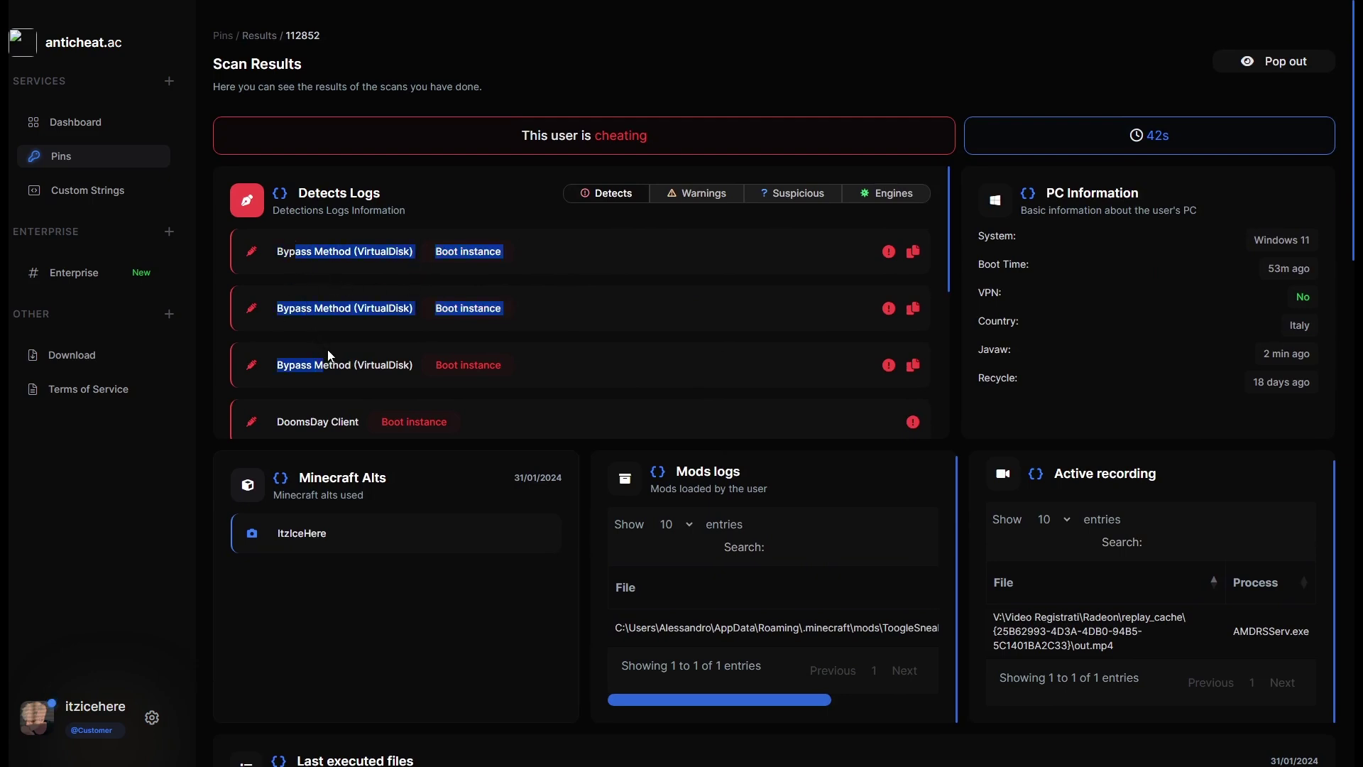
pyautogui.click(329, 356)
pyautogui.moveTo(886, 376)
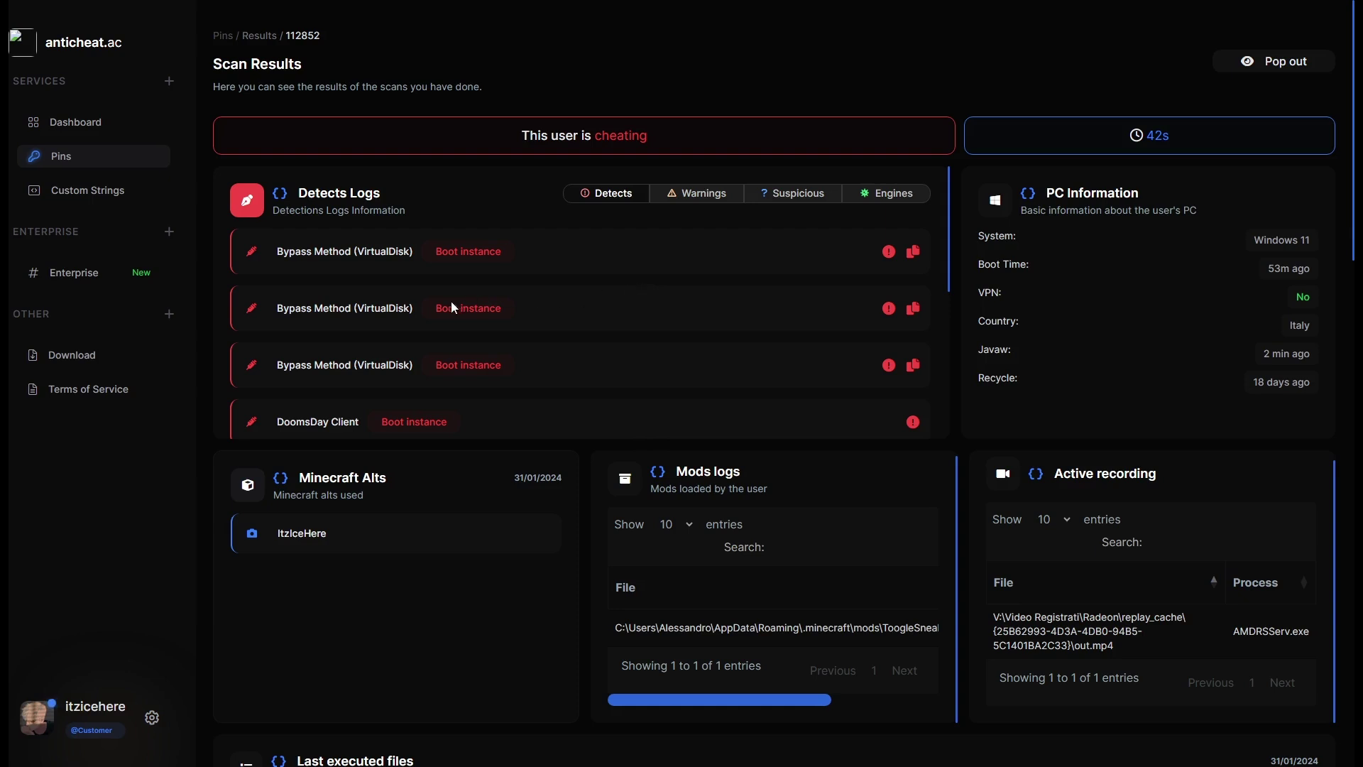
pyautogui.doubleClick(361, 308)
pyautogui.moveTo(413, 309); pyautogui.dragTo(355, 314)
pyautogui.moveTo(355, 309); pyautogui.dragTo(265, 314)
pyautogui.click(269, 314)
pyautogui.moveTo(892, 321)
pyautogui.moveTo(353, 309); pyautogui.dragTo(410, 308)
pyautogui.click(414, 311)
# Review the DoomsDay Client detection entry in Detects Logs.
pyautogui.scroll(-1, 397, 340)
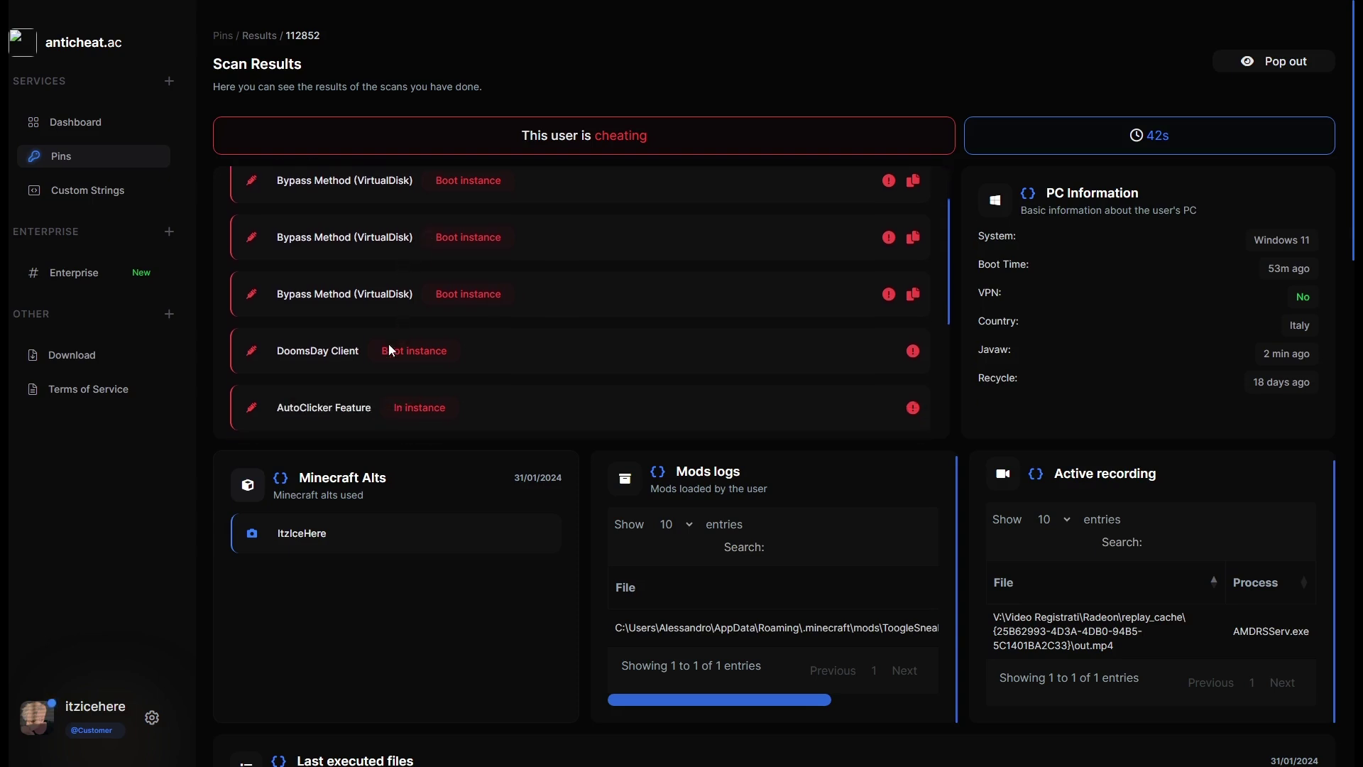
pyautogui.moveTo(277, 351); pyautogui.dragTo(449, 351)
pyautogui.click(453, 350)
pyautogui.scroll(1, 419, 398)
pyautogui.scroll(-1, 448, 350)
pyautogui.moveTo(273, 350); pyautogui.dragTo(359, 348)
pyautogui.click(360, 348)
# Inspect the AutoClicker Feature detection and read its warning tooltip.
pyautogui.scroll(-1, 360, 348)
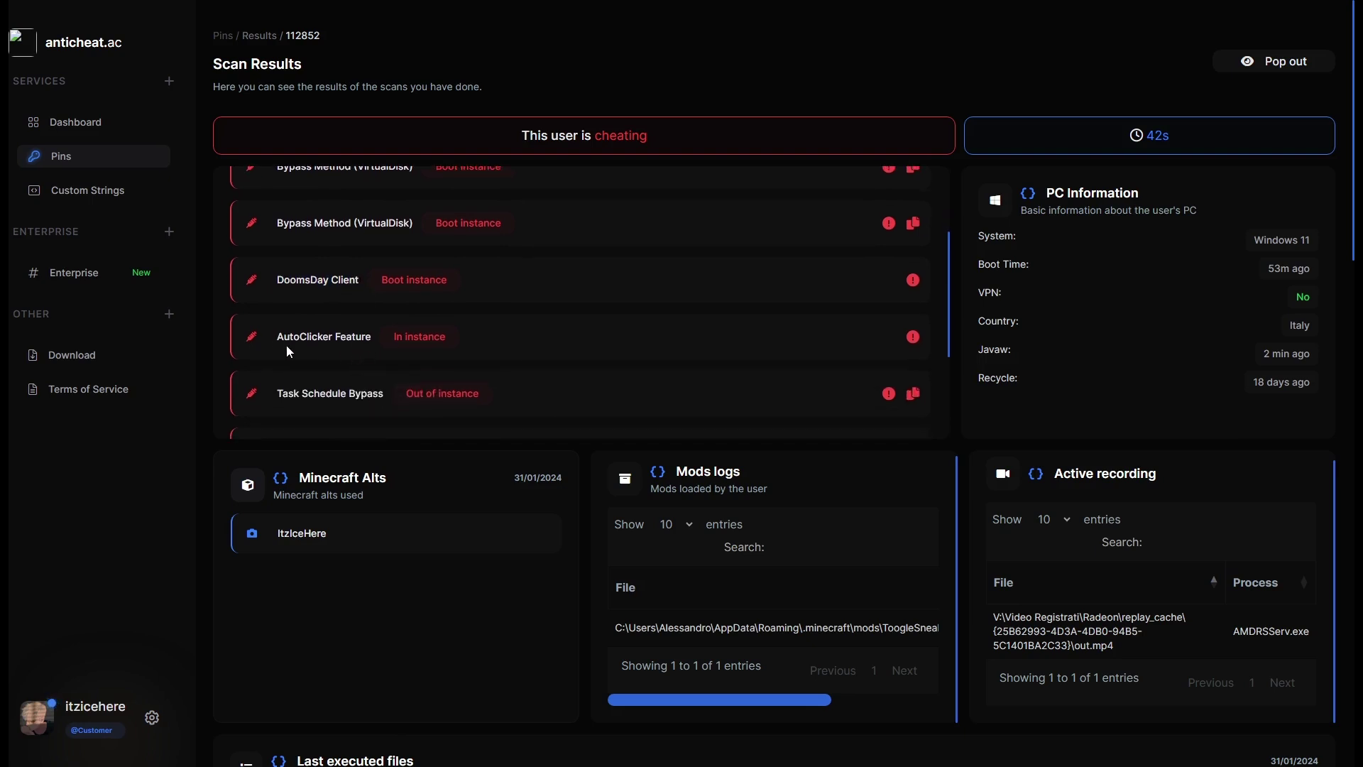
pyautogui.moveTo(272, 337); pyautogui.dragTo(378, 335)
pyautogui.click(377, 329)
pyautogui.moveTo(914, 338)
pyautogui.click(369, 343)
# Inspect the Task Schedule Bypass detection and its Out of instance status.
pyautogui.scroll(-1, 283, 333)
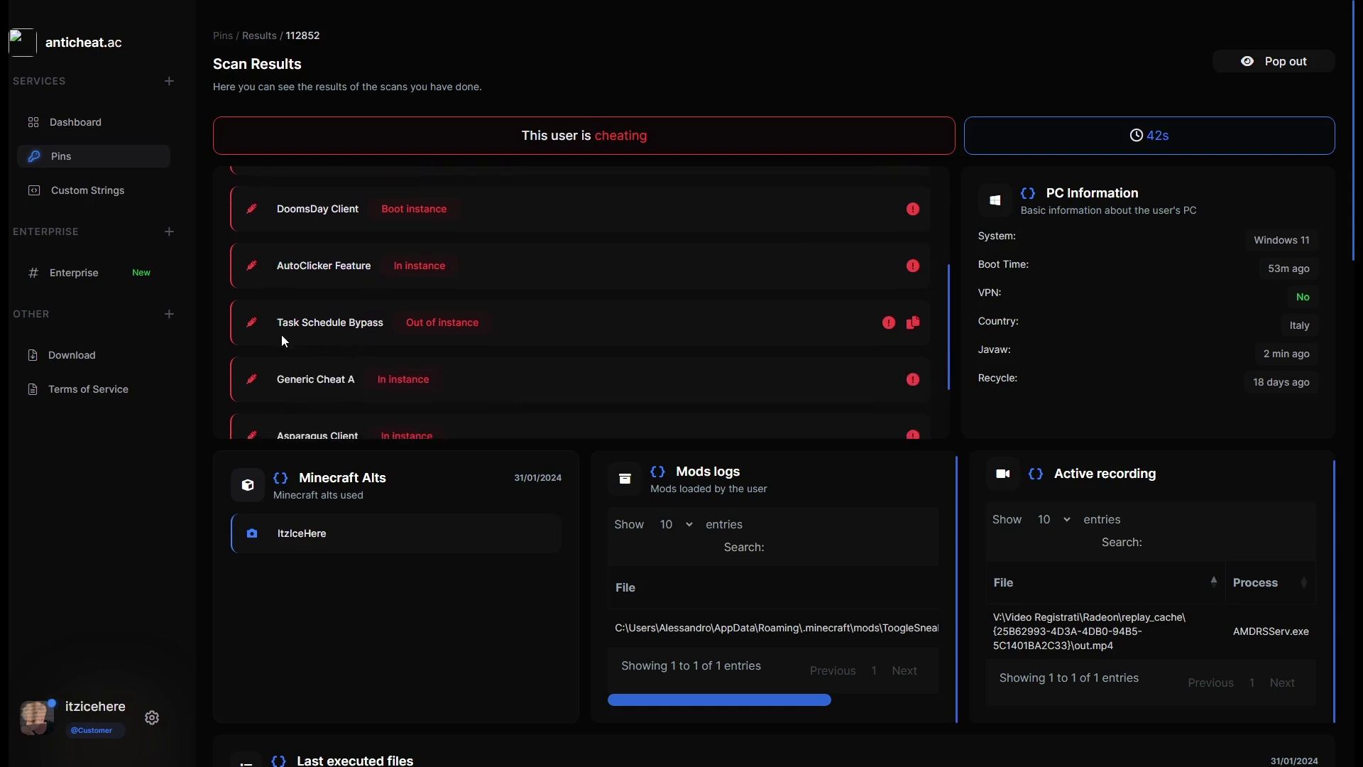
pyautogui.moveTo(282, 325); pyautogui.dragTo(384, 323)
pyautogui.click(445, 321)
pyautogui.doubleClick(417, 324)
pyautogui.click(470, 329)
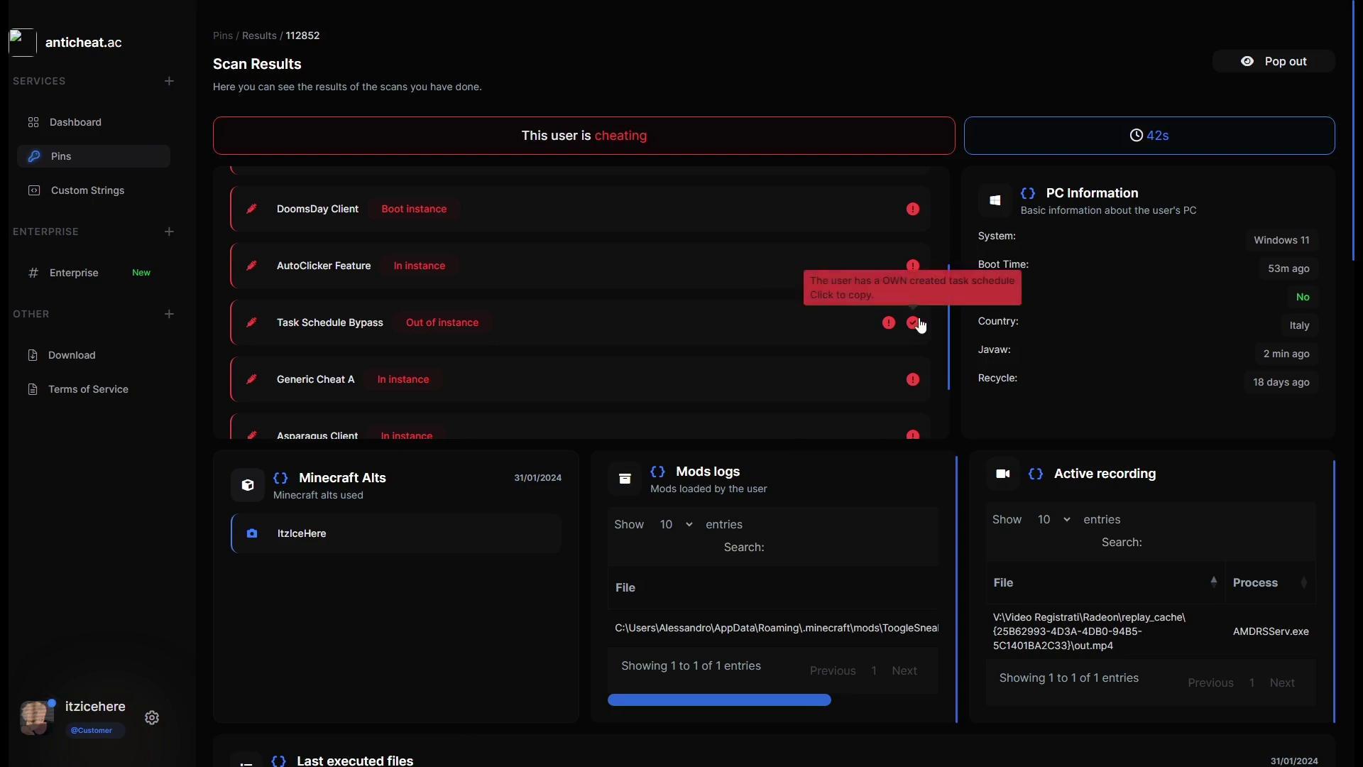
pyautogui.press('super+s')
pyautogui.write('note')
pyautogui.press('Return')
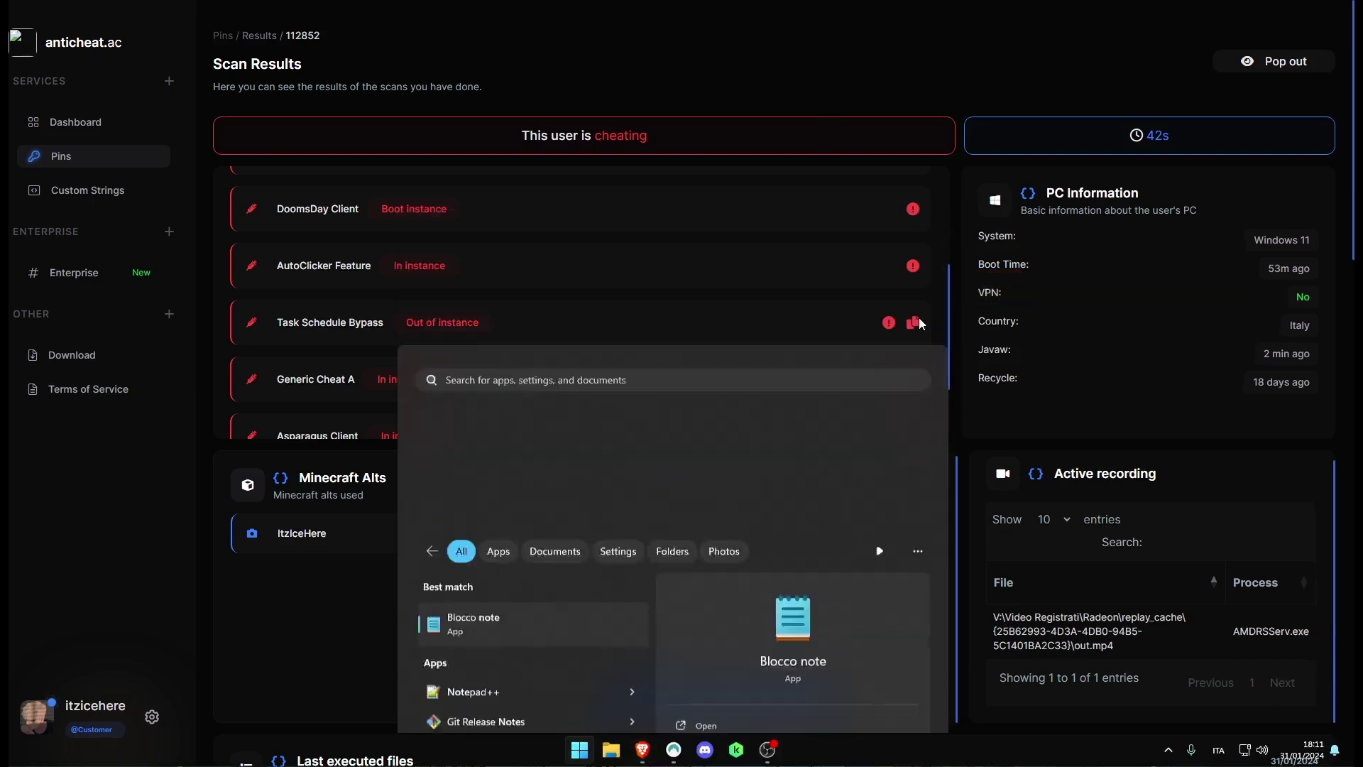
pyautogui.write('Task "MicrosoftWindowsCMDMicrosoft Operation" created by DESKTOP-JEBIOLI\\Alessandro')
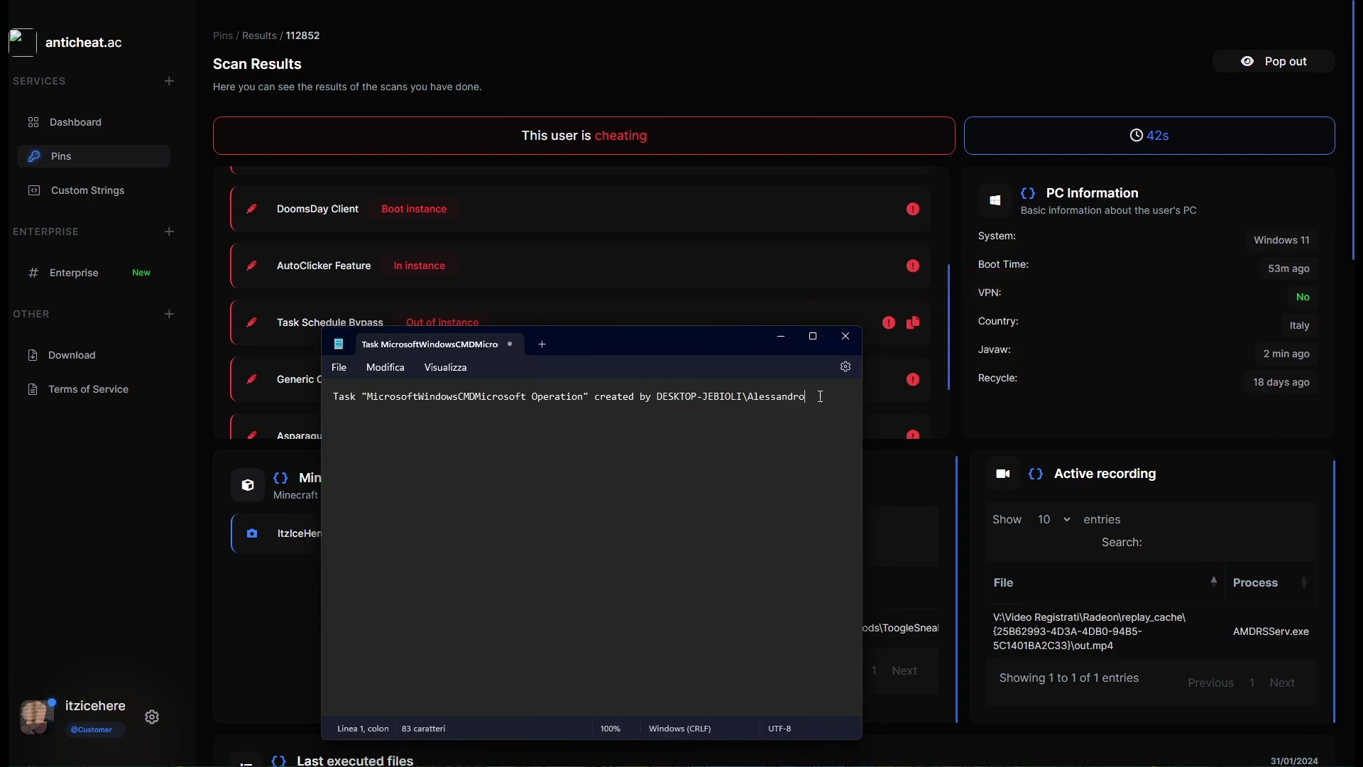
pyautogui.moveTo(821, 396); pyautogui.dragTo(181, 390)
pyautogui.click(487, 429)
pyautogui.scroll(3, 271, 332)
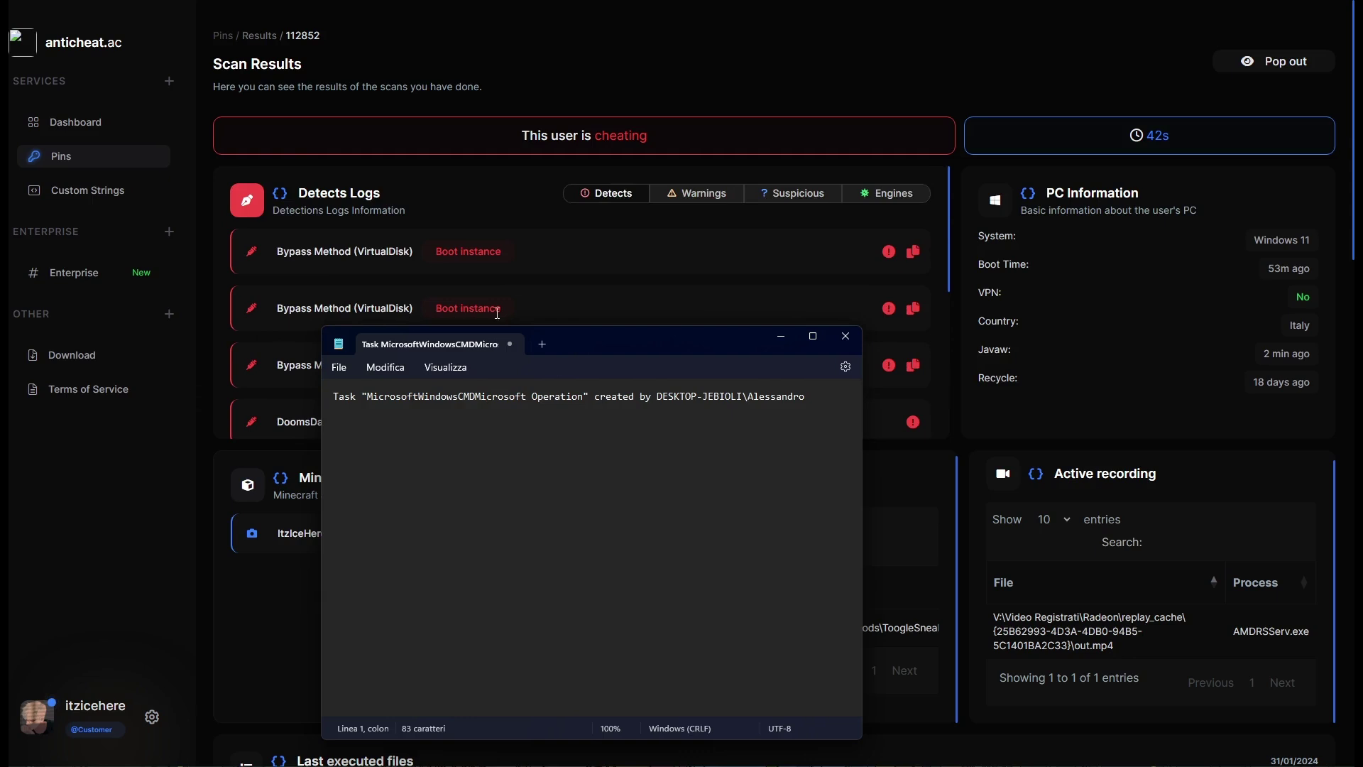
pyautogui.moveTo(573, 355); pyautogui.dragTo(588, 327)
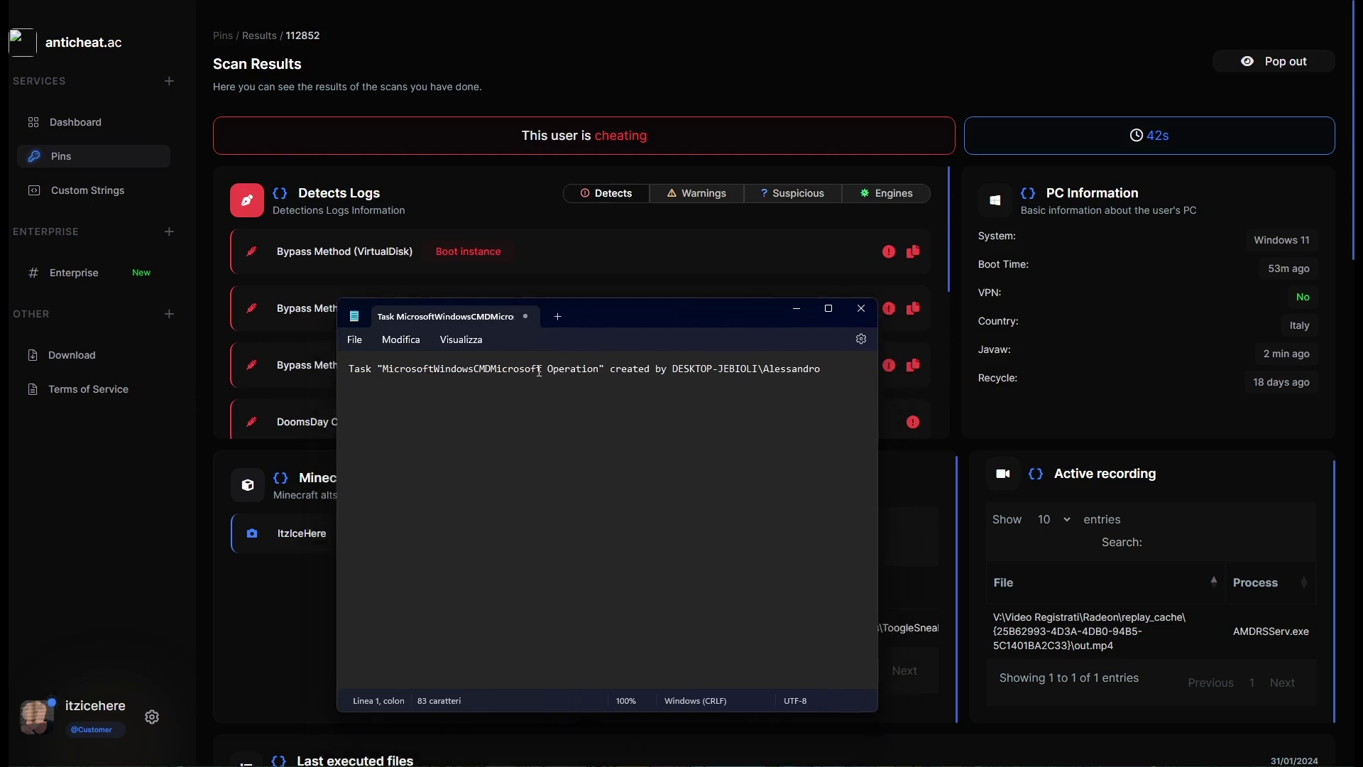
pyautogui.tripleClick(382, 373)
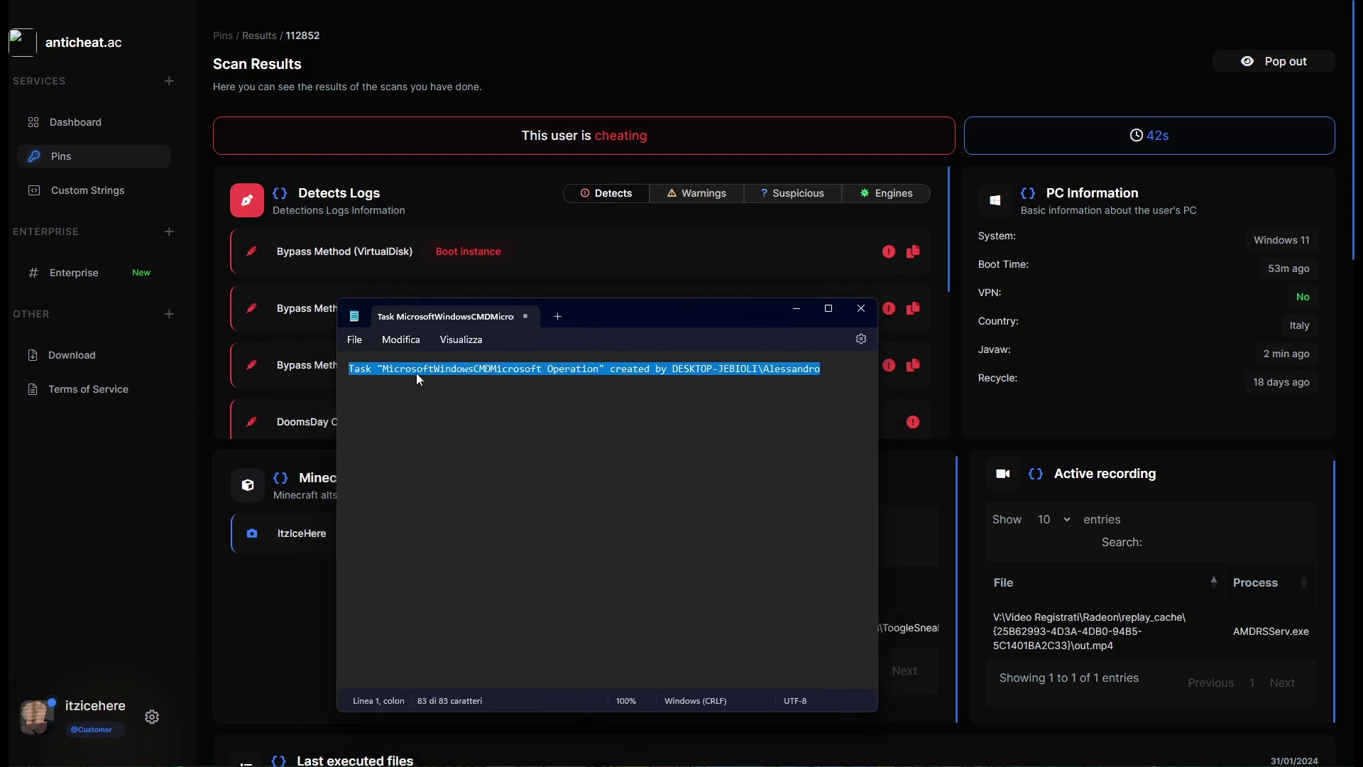
pyautogui.click(628, 373)
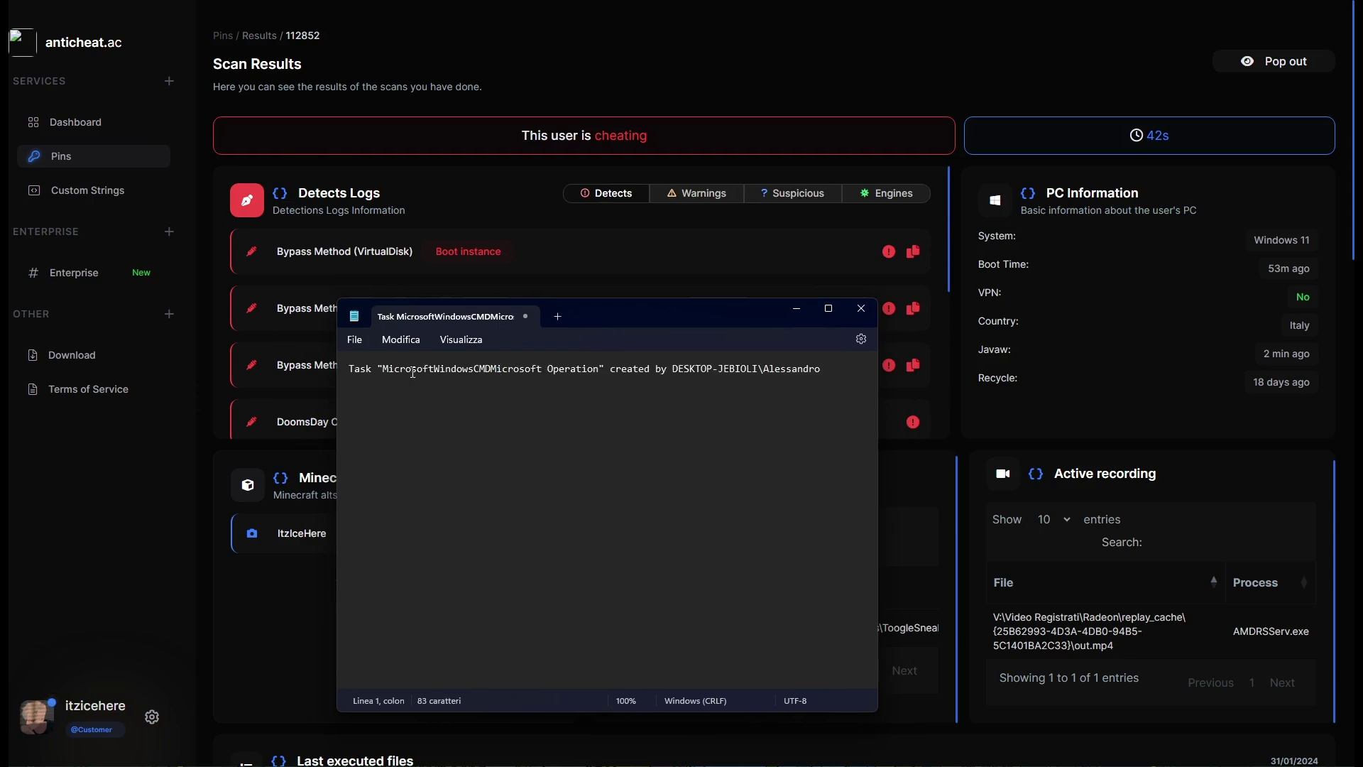
pyautogui.moveTo(382, 371); pyautogui.dragTo(547, 376)
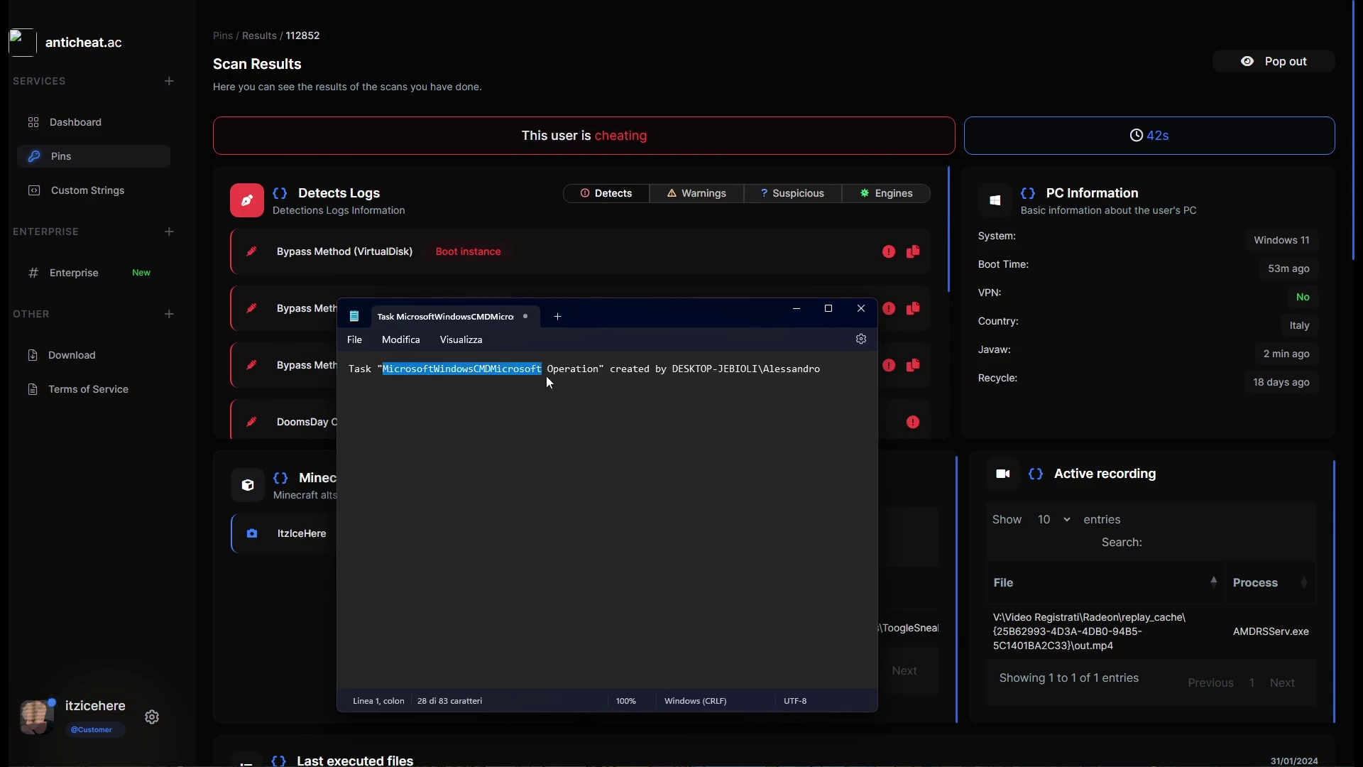
pyautogui.click(546, 376)
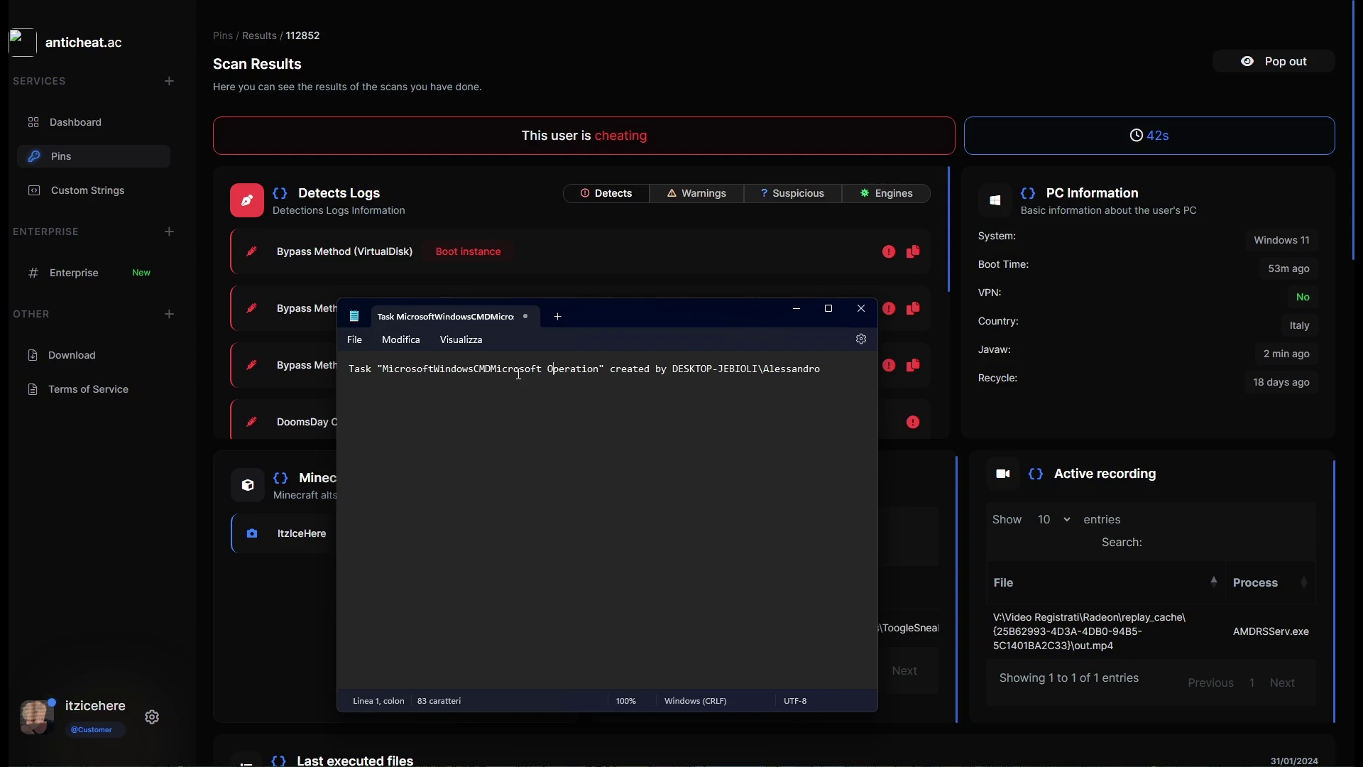
pyautogui.moveTo(385, 373); pyautogui.dragTo(230, 354)
pyautogui.click(602, 374)
pyautogui.press('BackSpace')
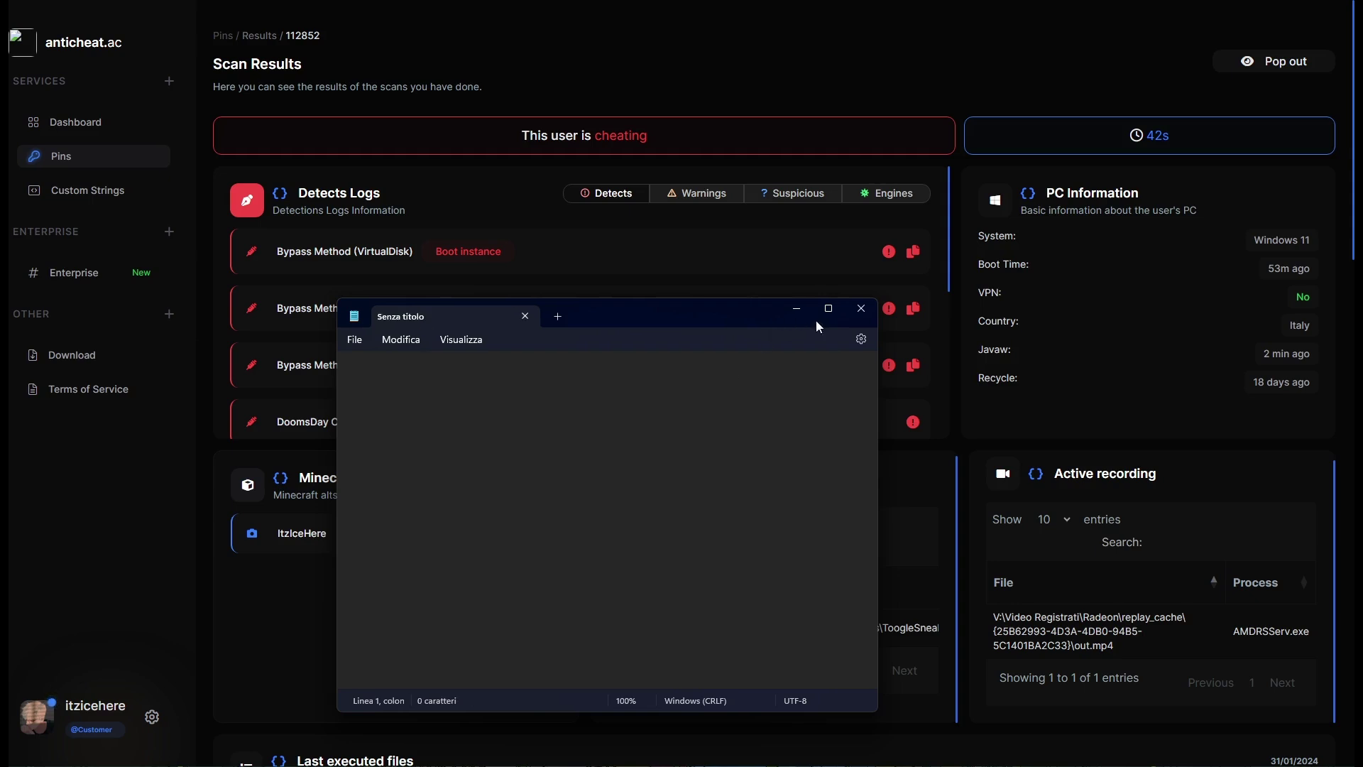
pyautogui.click(852, 312)
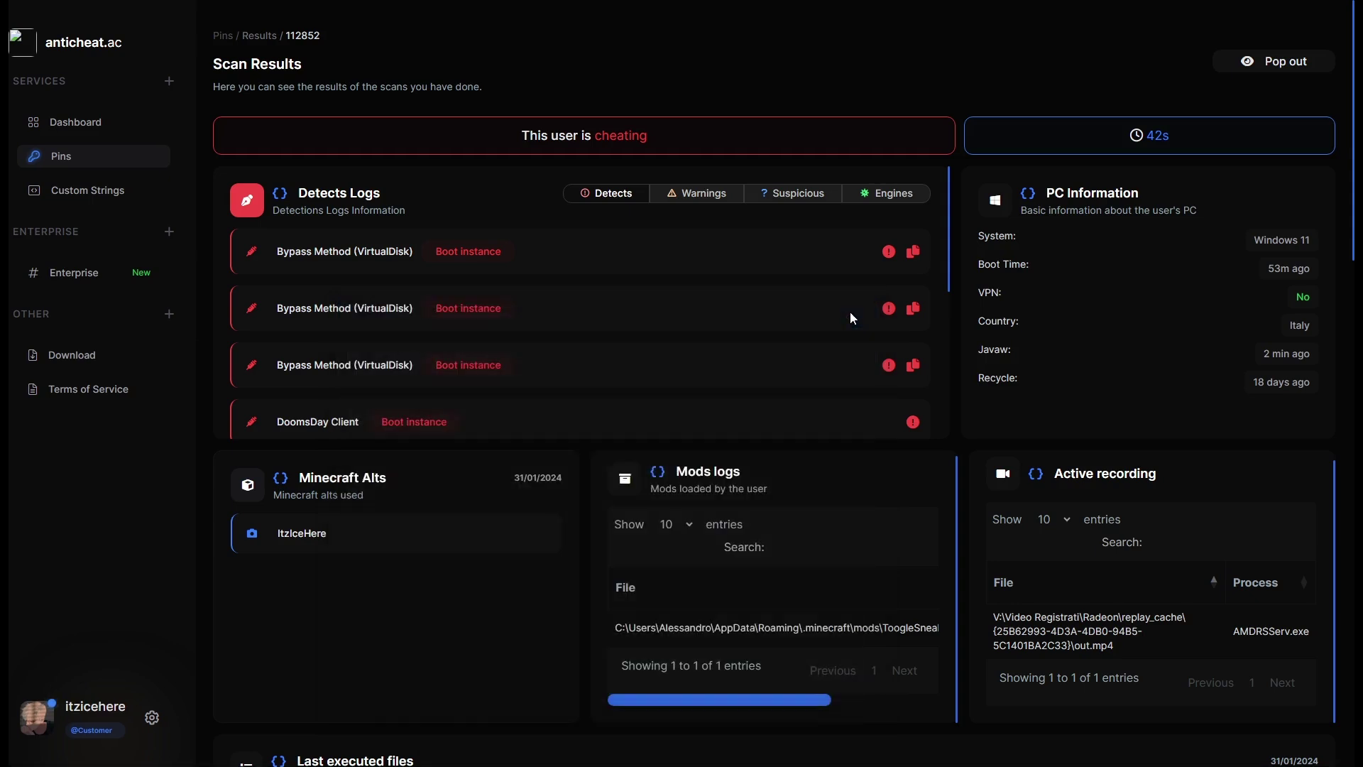
# Revisit the Task Schedule Bypass detection and read its warning tooltip.
pyautogui.scroll(-2, 745, 330)
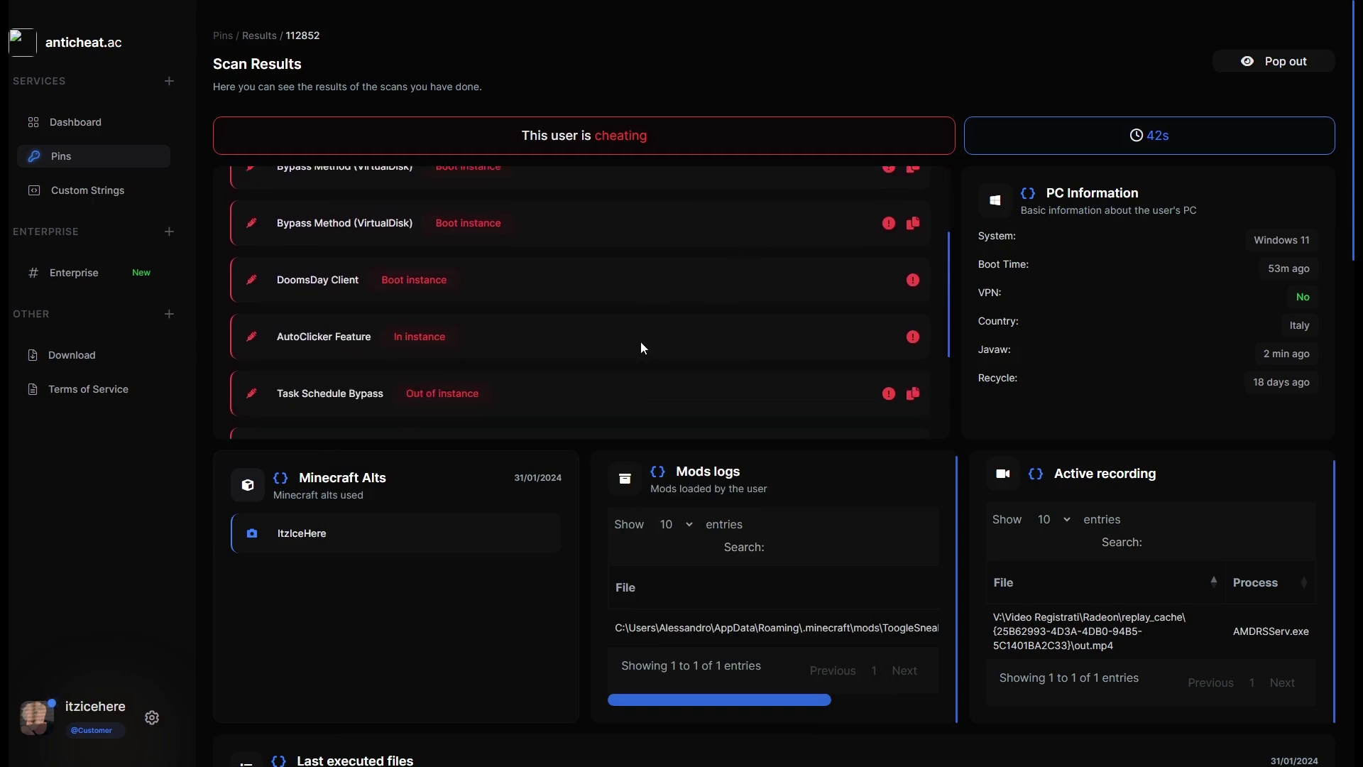
pyautogui.scroll(-2, 645, 343)
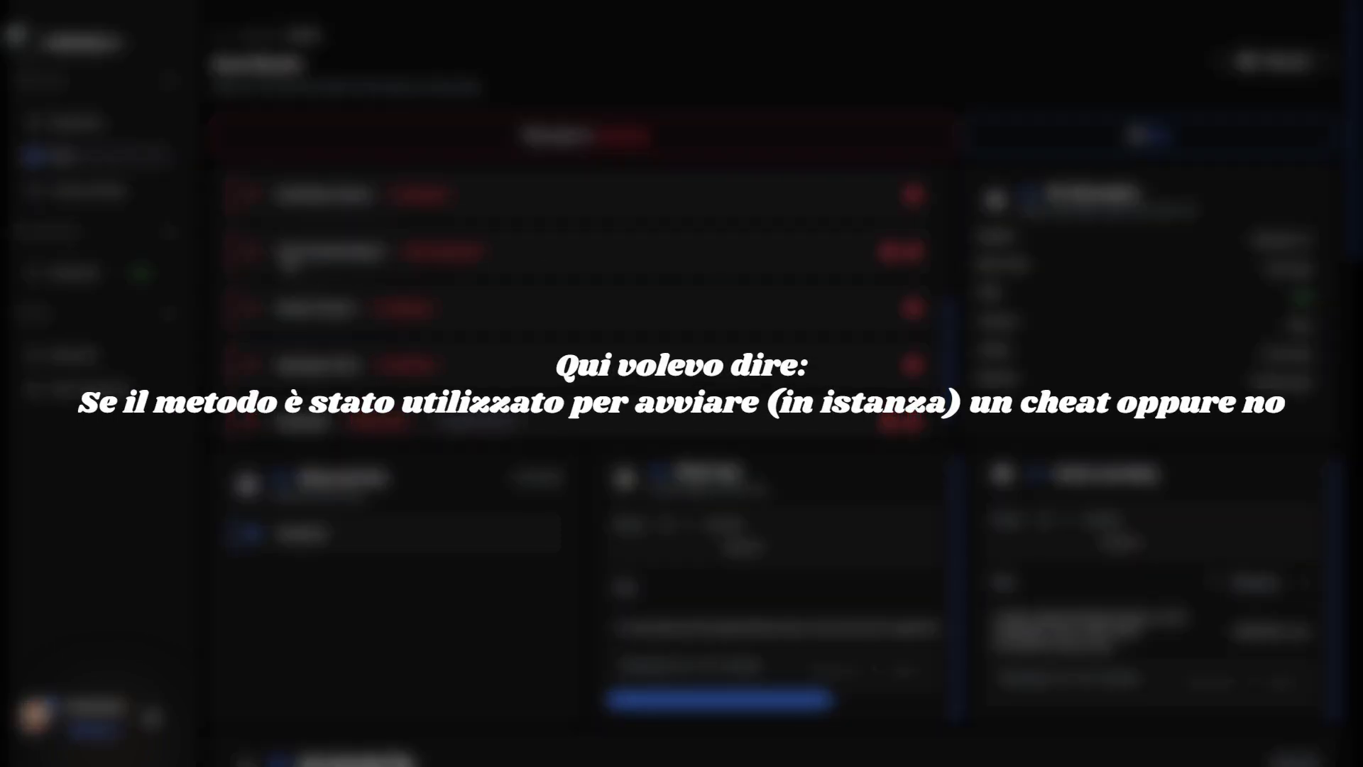
pyautogui.moveTo(275, 252); pyautogui.dragTo(390, 264)
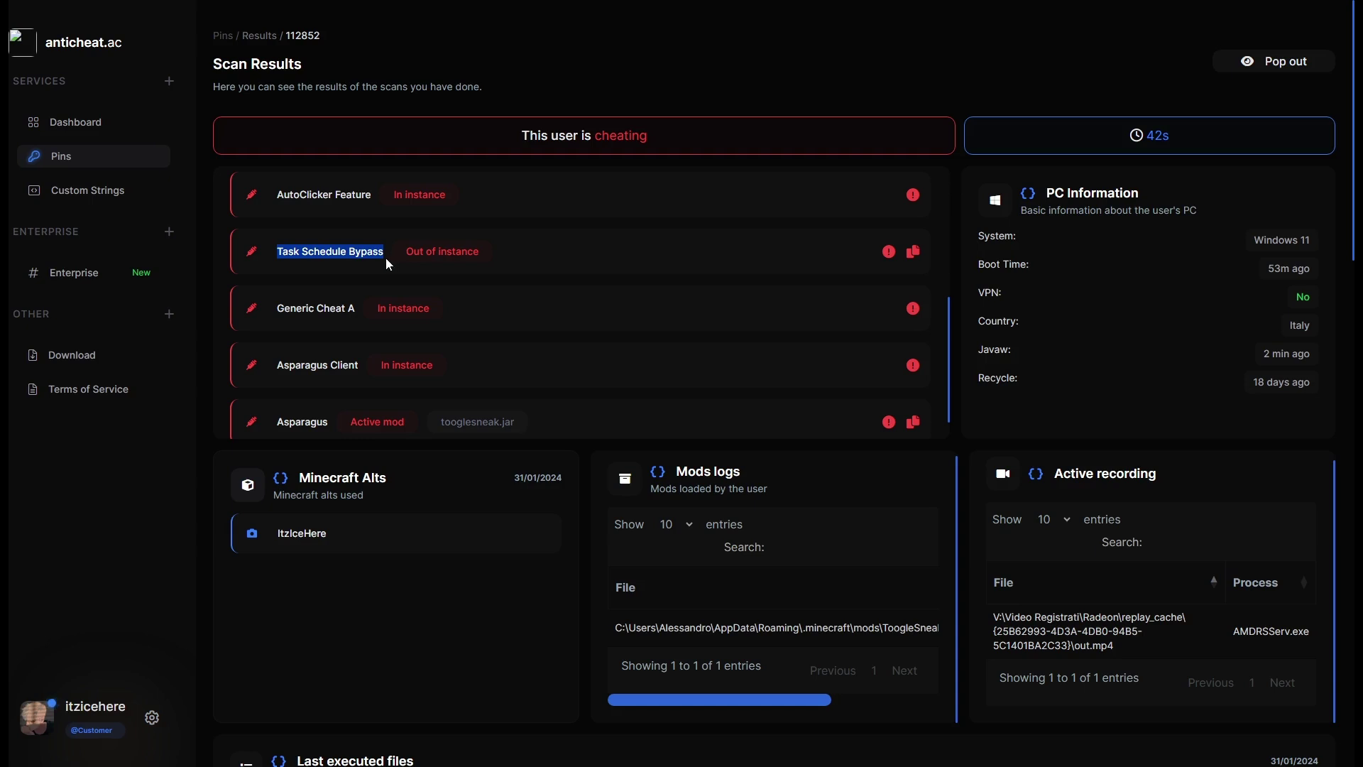
pyautogui.click(291, 247)
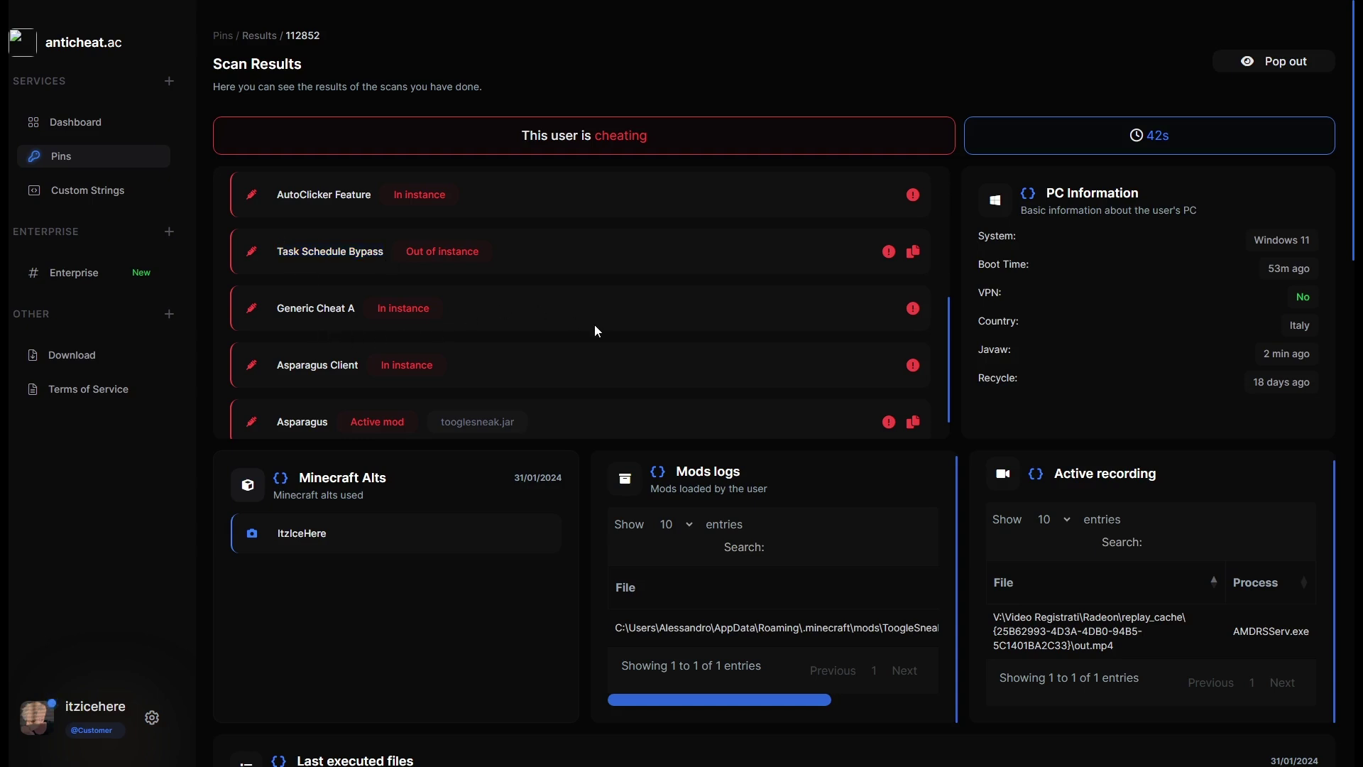
pyautogui.moveTo(913, 311)
# Inspect the Generic Cheat A detection and its warning tooltip.
pyautogui.scroll(-1, 369, 343)
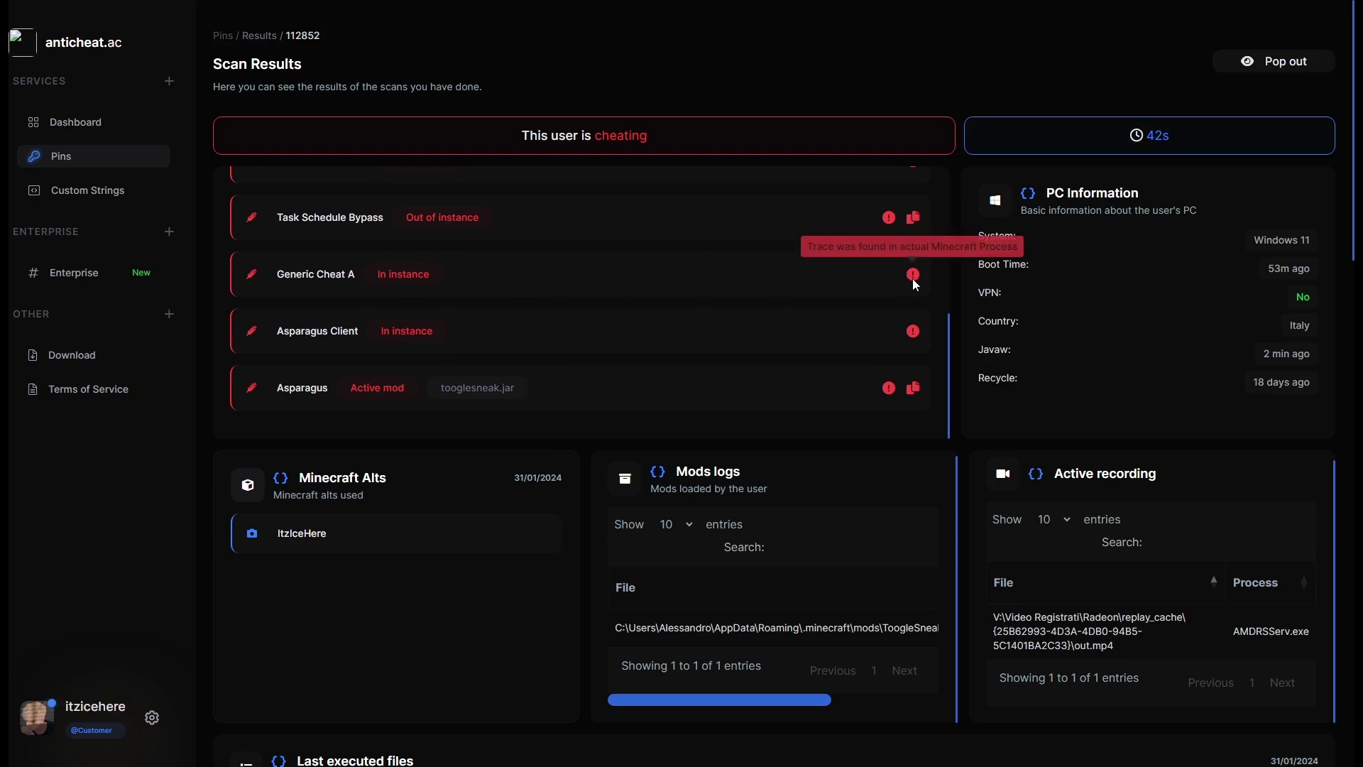
pyautogui.moveTo(320, 274); pyautogui.dragTo(373, 267)
pyautogui.click(425, 270)
pyautogui.moveTo(913, 272)
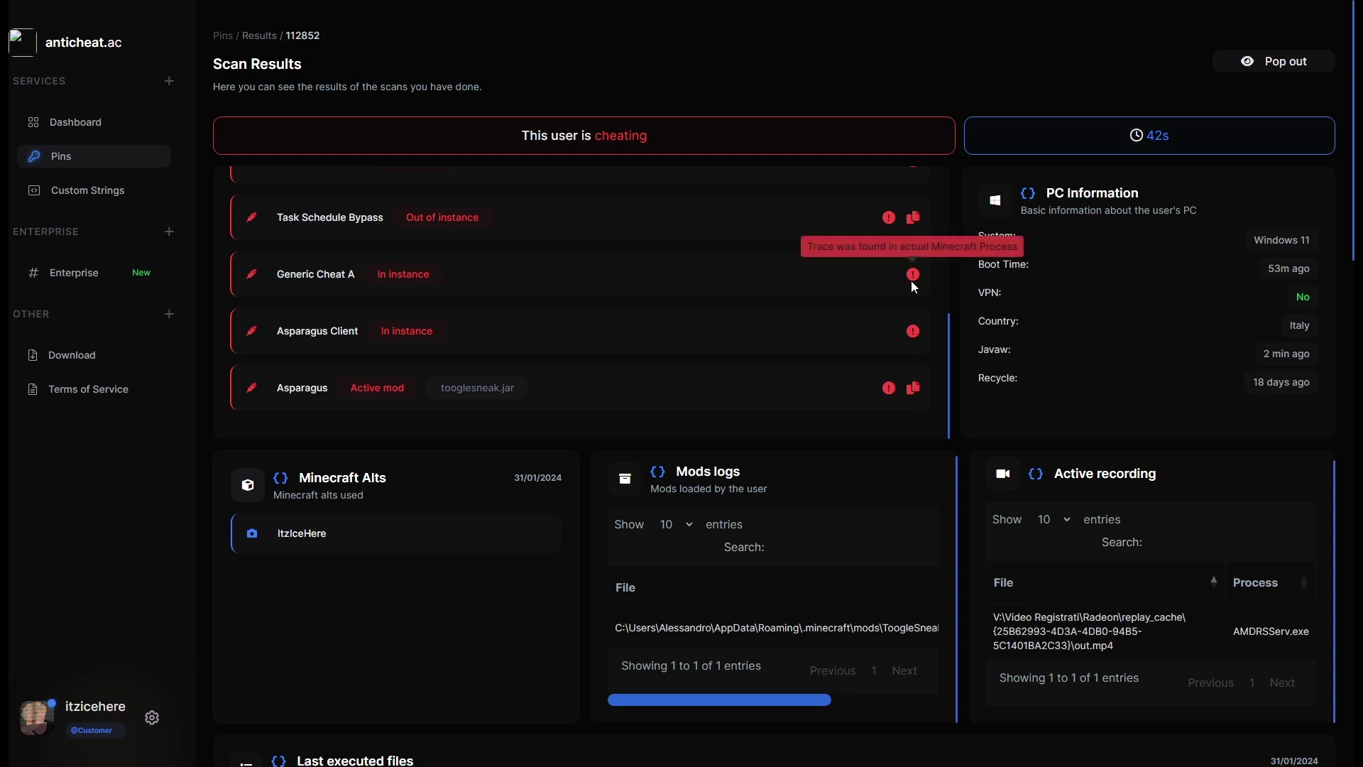
# Review the Asparagus Client detection and the active mod tooglesneak.jar.
pyautogui.moveTo(264, 335); pyautogui.dragTo(461, 332)
pyautogui.click(279, 334)
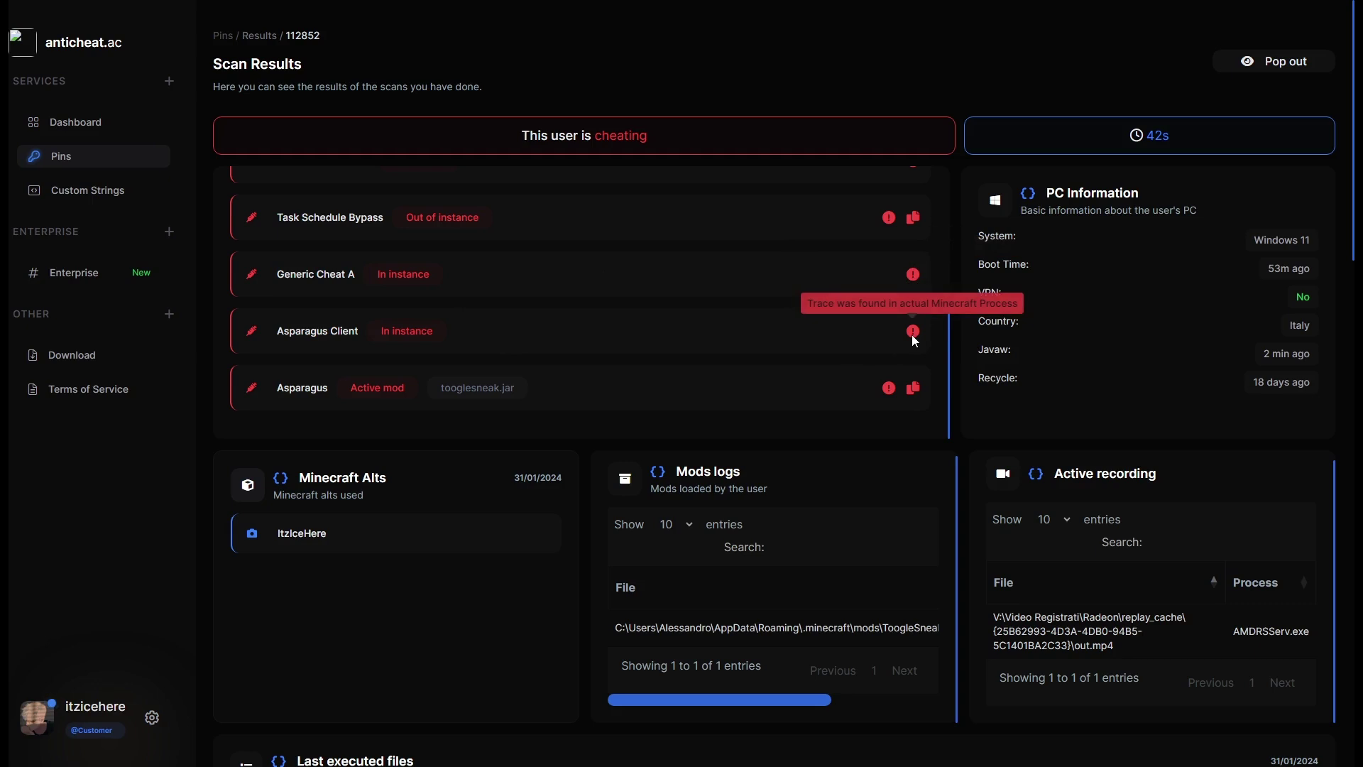
pyautogui.moveTo(274, 396); pyautogui.dragTo(504, 389)
pyautogui.click(379, 388)
pyautogui.moveTo(367, 388); pyautogui.dragTo(516, 389)
# Glance at Mods logs and Last executed files, then return to the VirtualDisk detections at top.
pyautogui.click(524, 396)
pyautogui.scroll(-4, 524, 395)
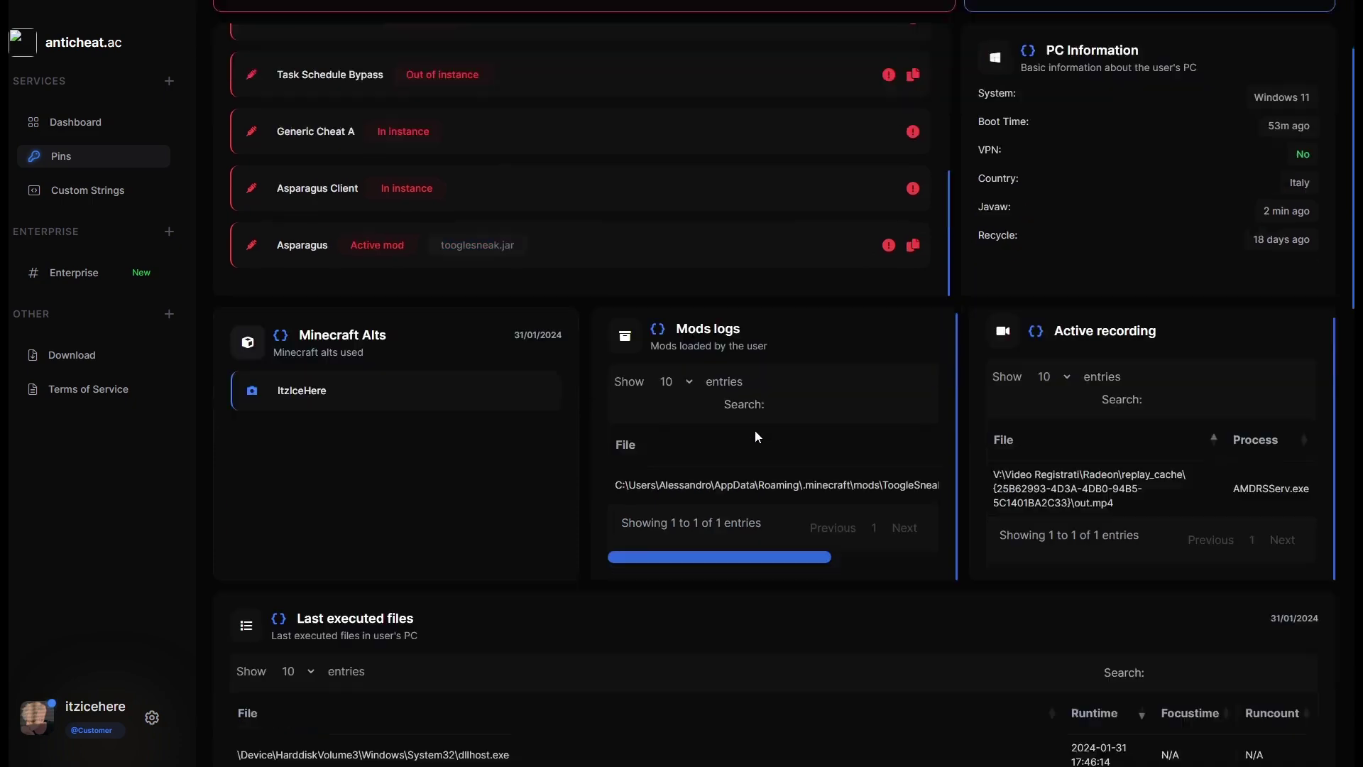
pyautogui.moveTo(732, 417)
pyautogui.mouseDown()
pyautogui.moveTo(834, 417)
pyautogui.moveTo(726, 397)
pyautogui.mouseUp()
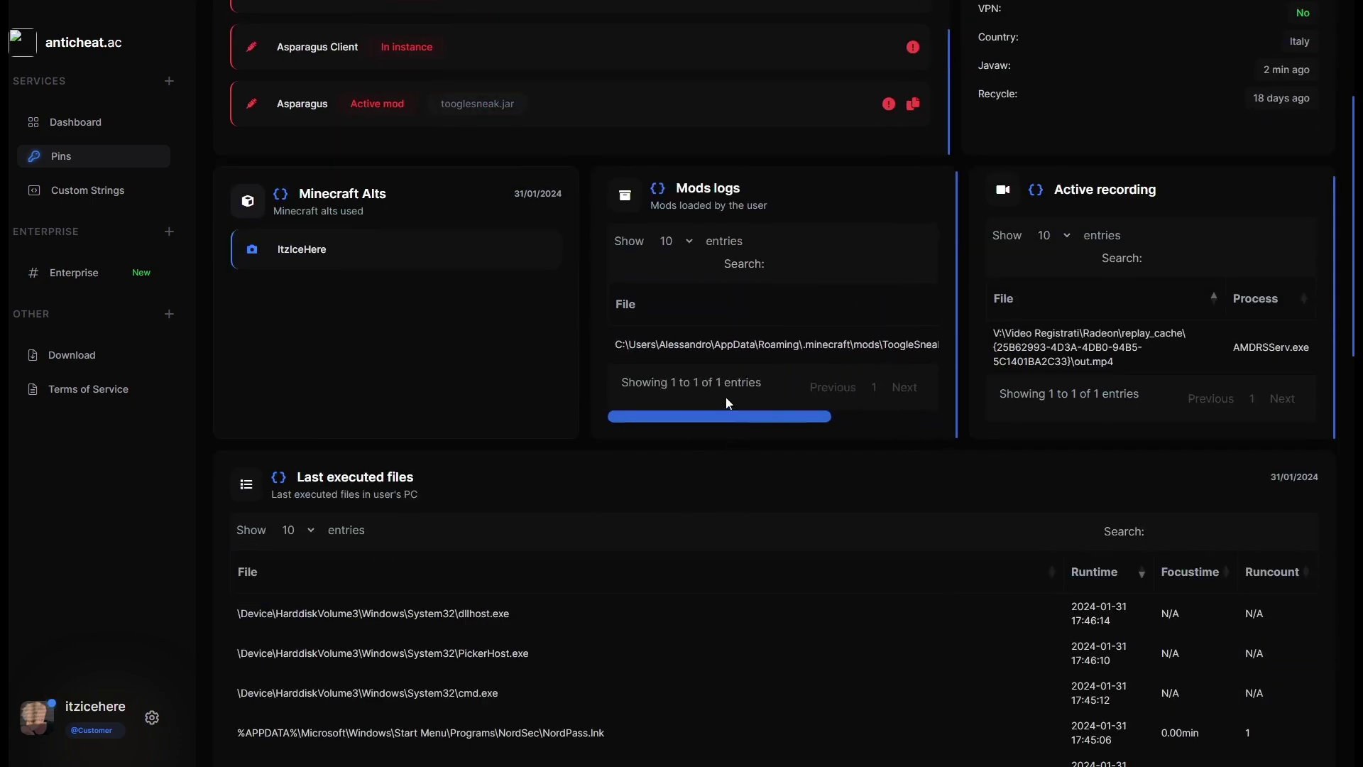
pyautogui.scroll(5, 725, 398)
pyautogui.scroll(3, 645, 235)
pyautogui.scroll(2, 625, 284)
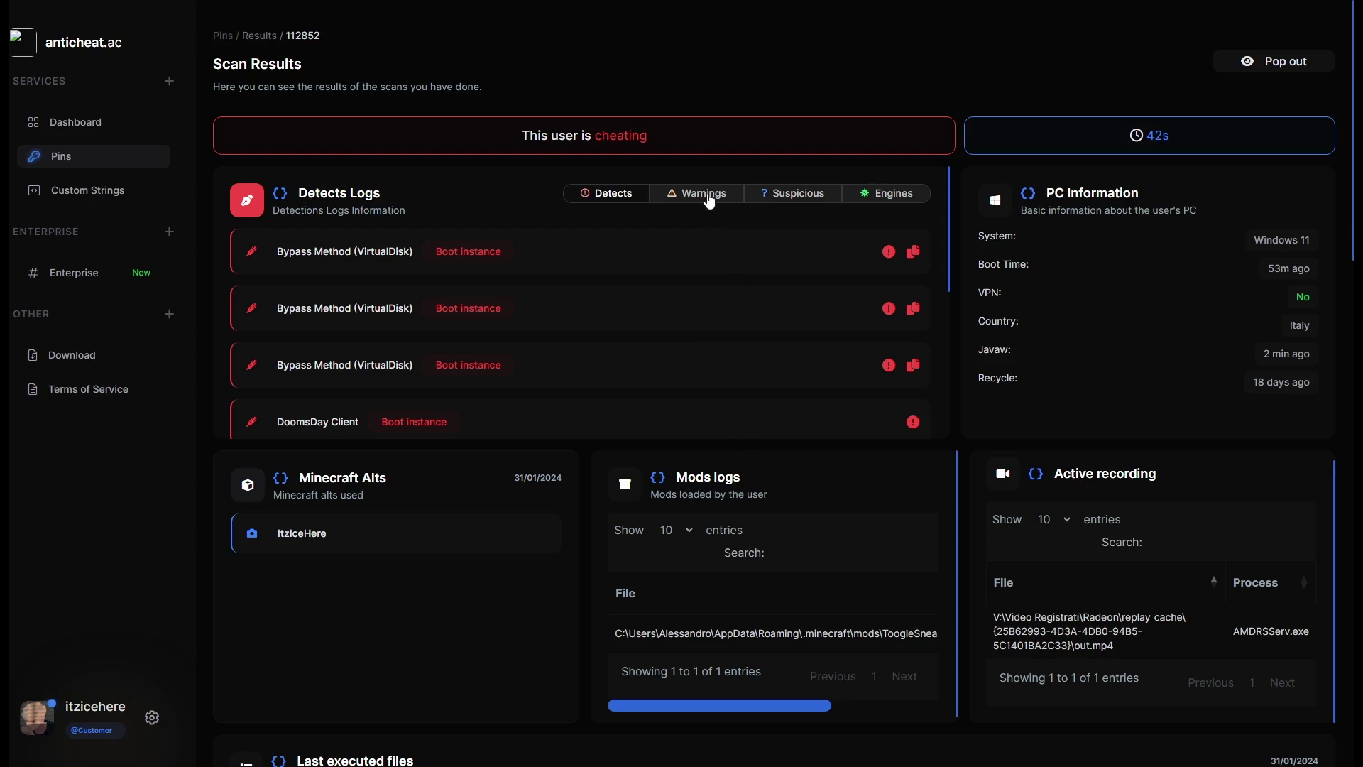
# Switch the Detects Logs card to its Warnings tab and scroll through the warning entries.
pyautogui.click(710, 201)
pyautogui.click(615, 204)
pyautogui.scroll(-5, 526, 315)
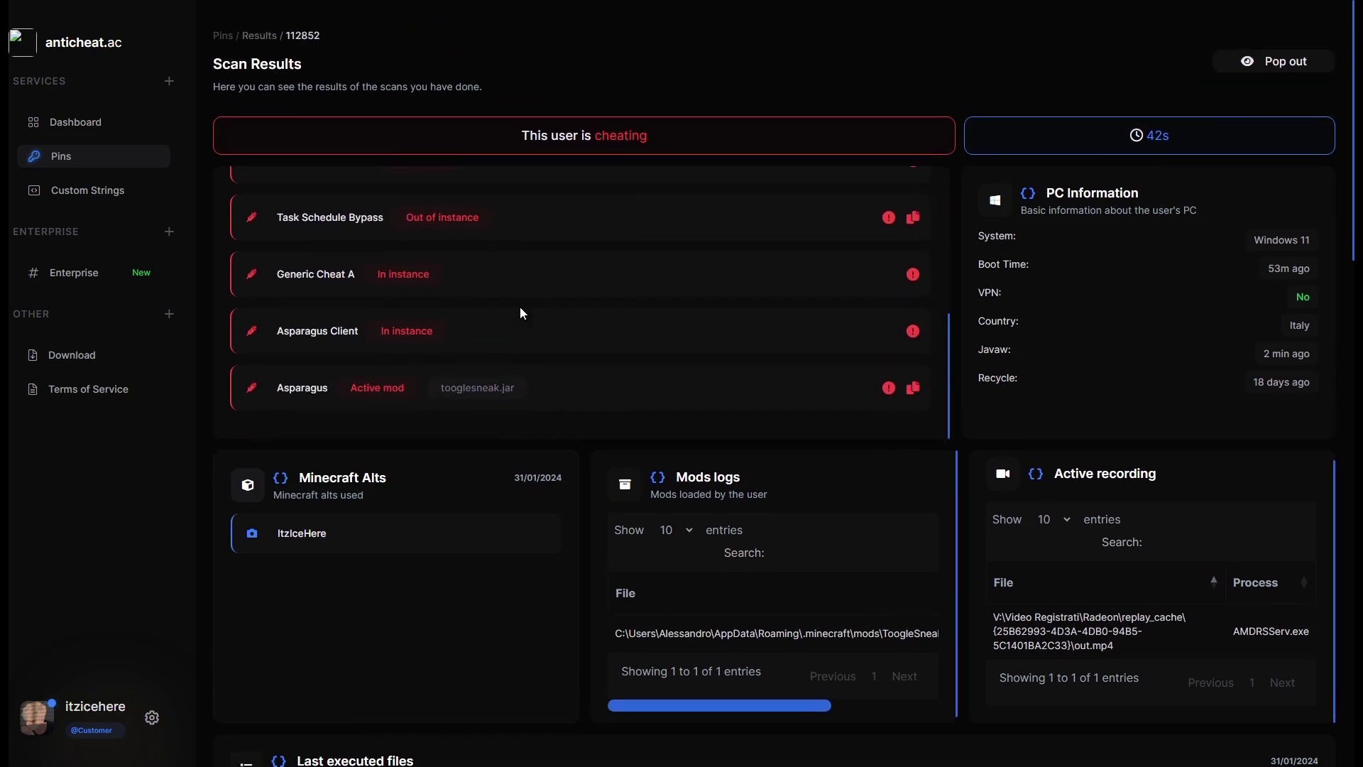
pyautogui.scroll(5, 370, 323)
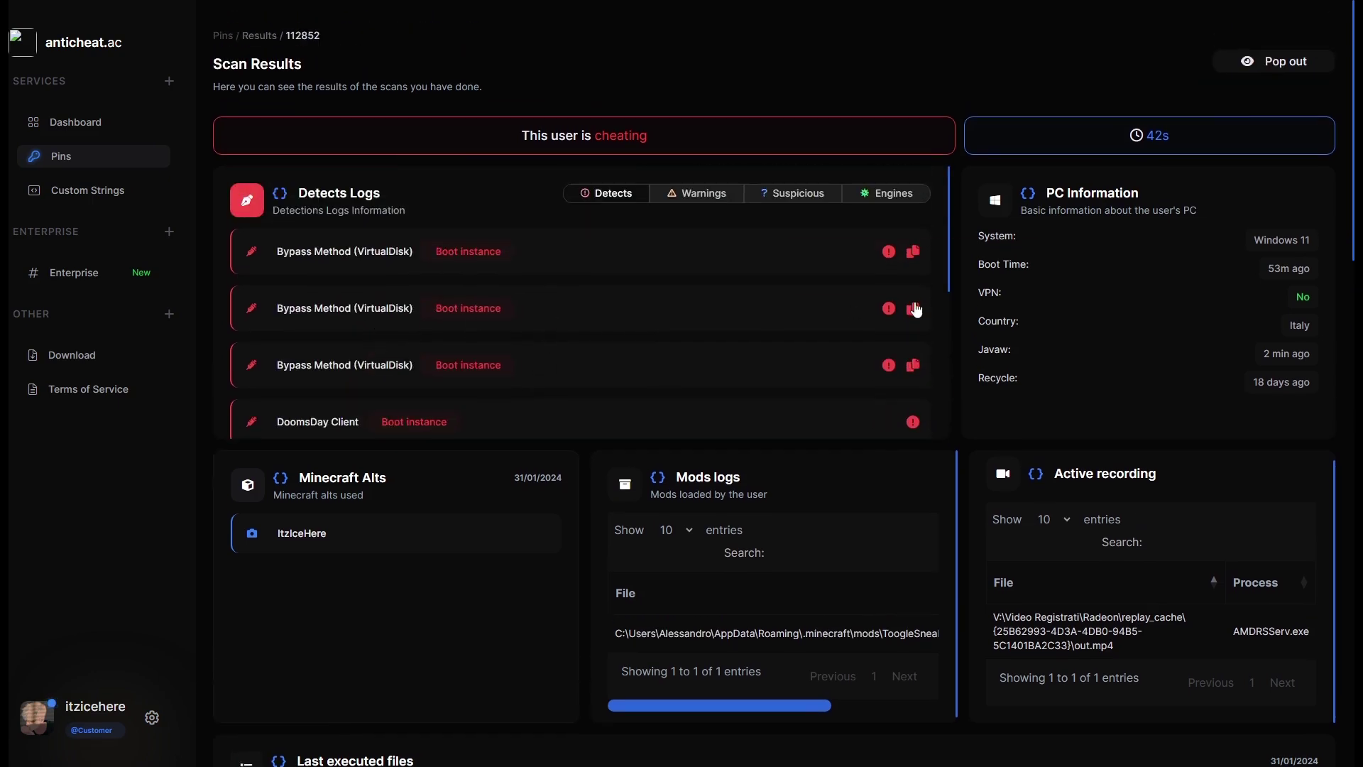
pyautogui.scroll(-5, 894, 304)
pyautogui.scroll(5, 908, 305)
pyautogui.scroll(-10, 820, 301)
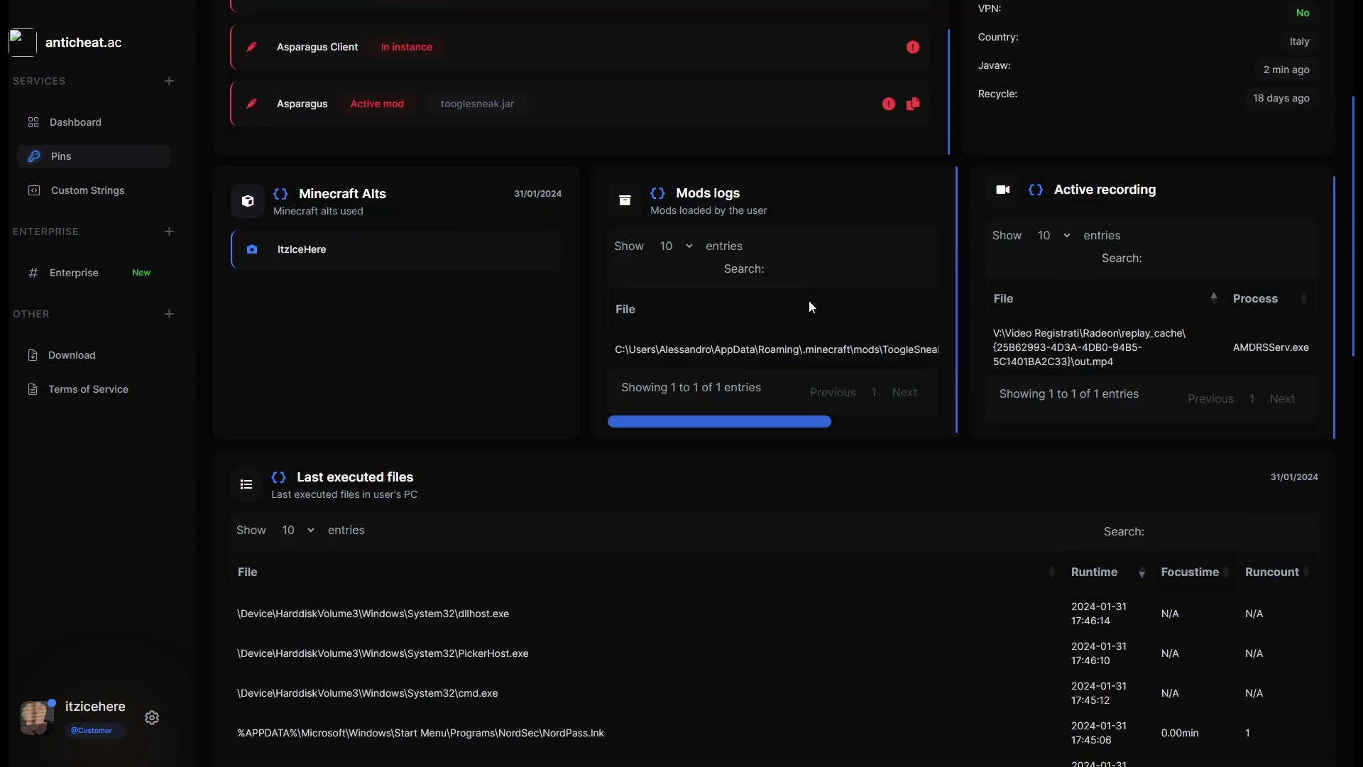
pyautogui.scroll(5, 682, 392)
pyautogui.scroll(5, 743, 280)
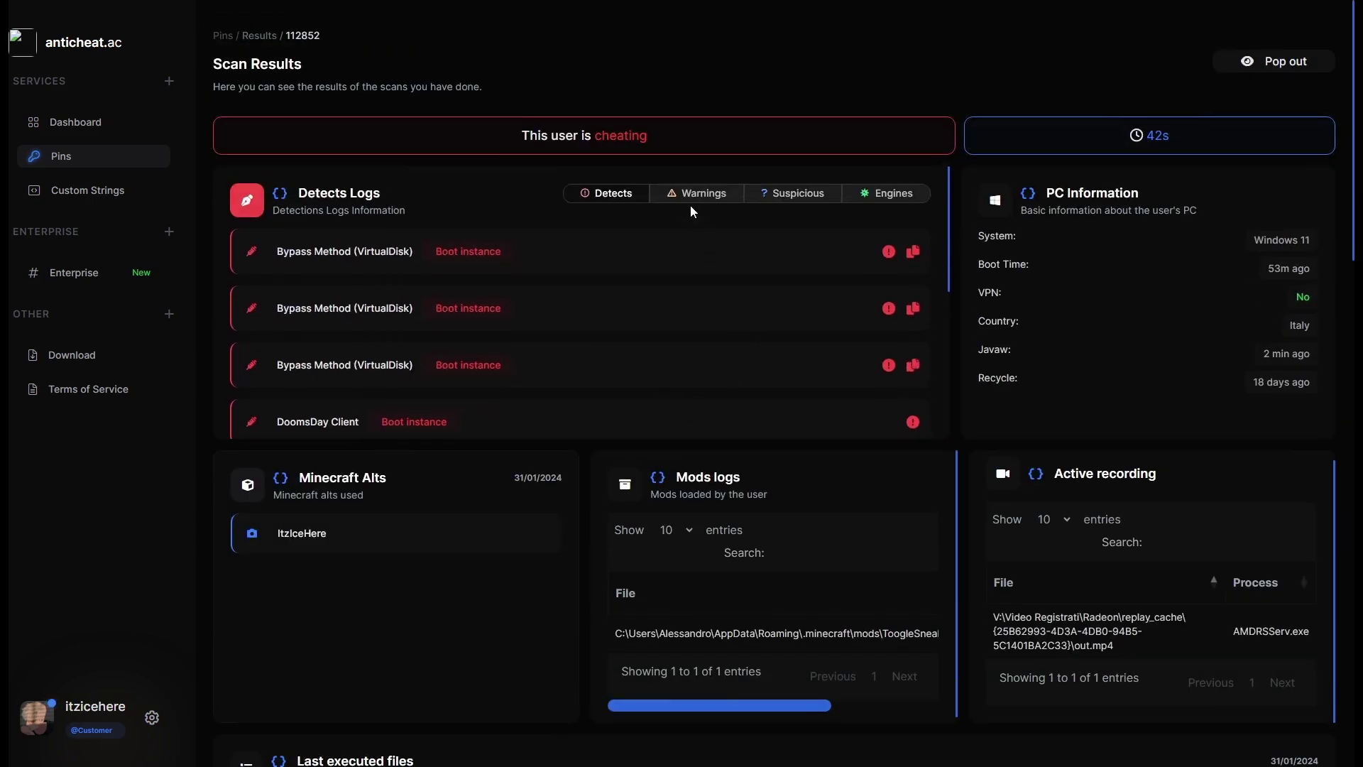
pyautogui.click(696, 195)
pyautogui.scroll(-7, 727, 246)
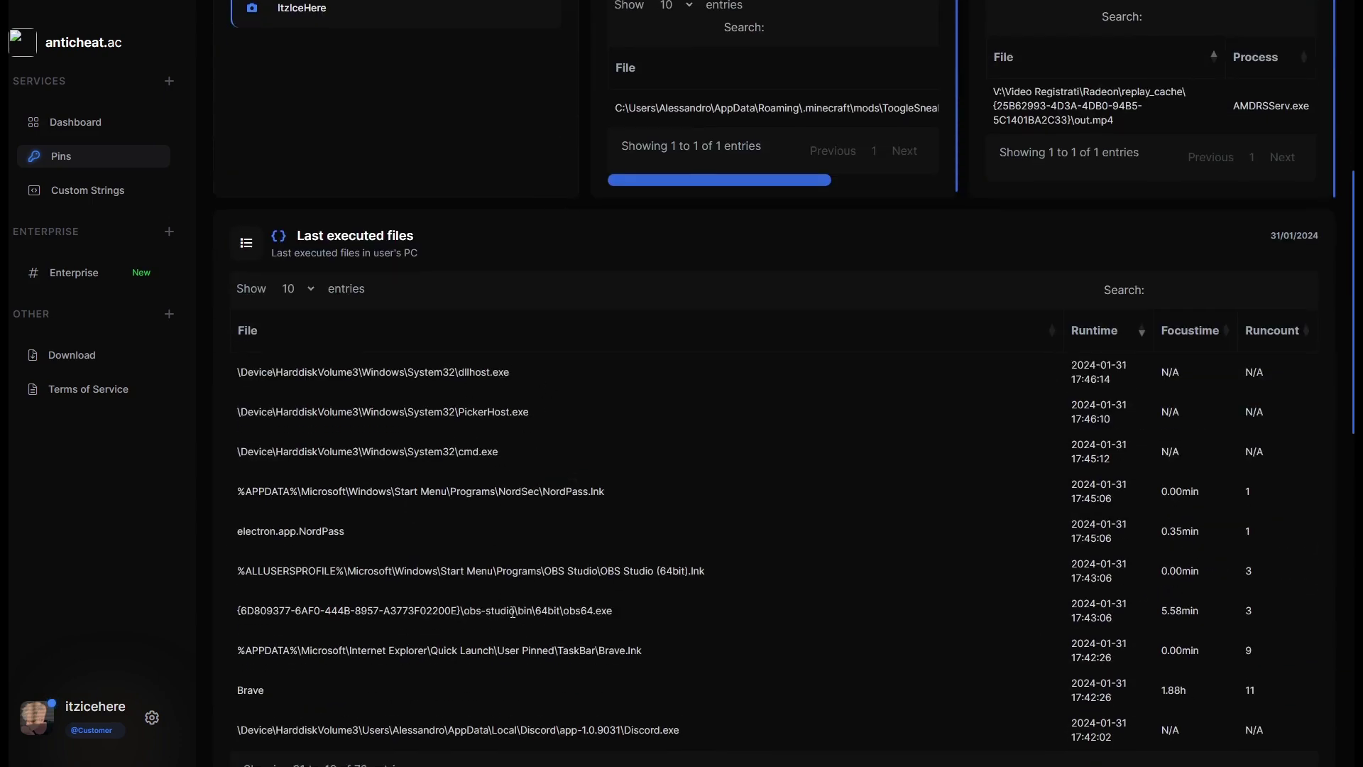
pyautogui.scroll(-4, 642, 547)
pyautogui.scroll(3, 1129, 333)
pyautogui.moveTo(296, 173); pyautogui.dragTo(436, 176)
pyautogui.click(441, 176)
pyautogui.scroll(5, 533, 365)
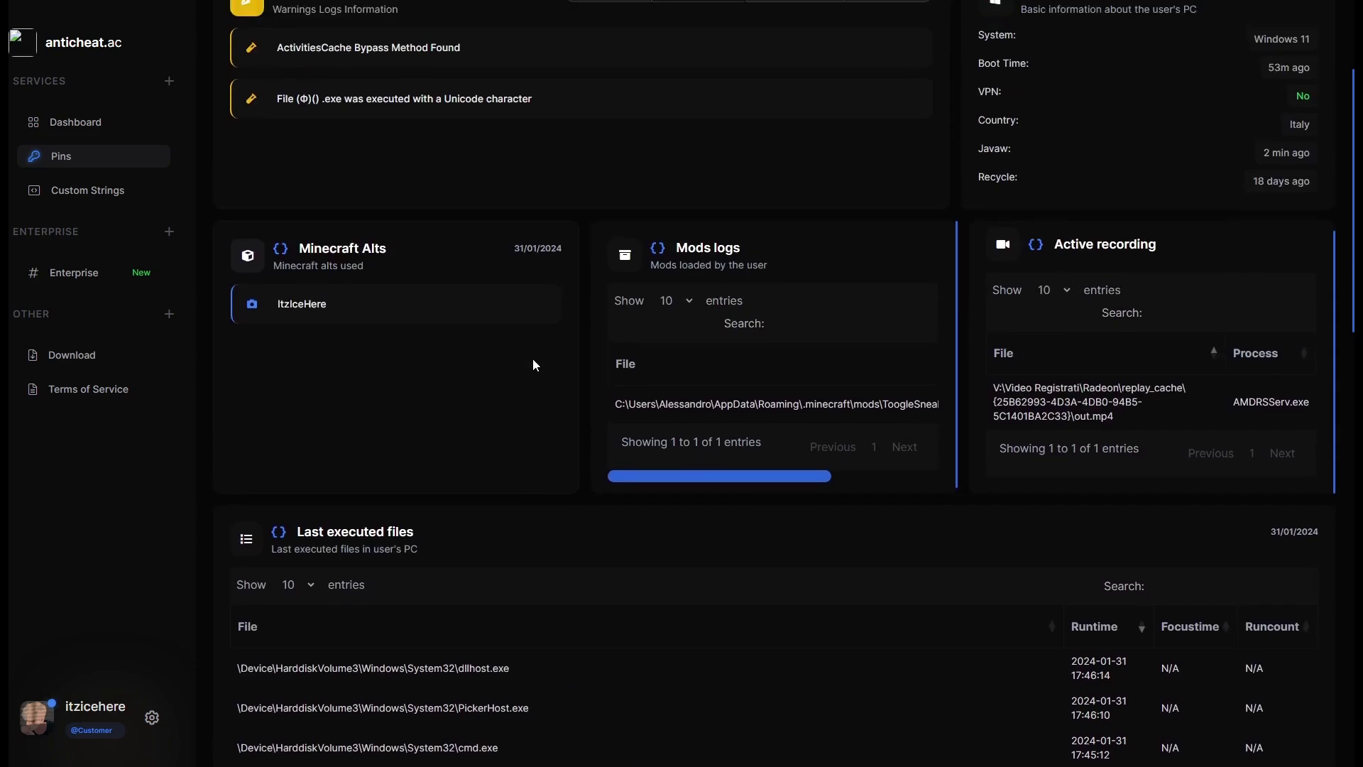
pyautogui.scroll(3, 535, 364)
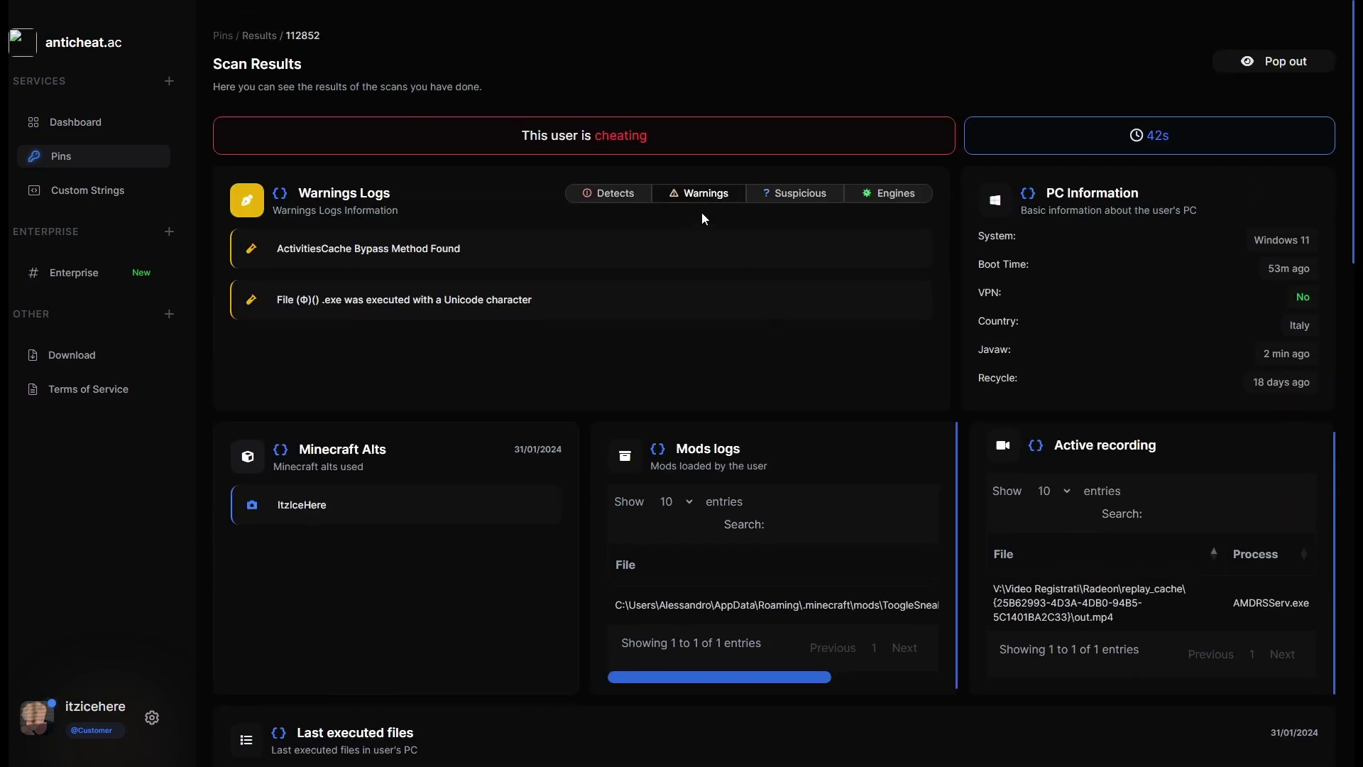
# Highlight the second warning's odd-character executable name and the words 'Unicode character'.
pyautogui.moveTo(277, 300); pyautogui.dragTo(345, 301)
pyautogui.click(325, 305)
pyautogui.click(320, 301)
pyautogui.click(345, 301)
pyautogui.moveTo(442, 301); pyautogui.dragTo(559, 301)
pyautogui.click(559, 301)
pyautogui.moveTo(292, 301); pyautogui.dragTo(358, 301)
pyautogui.click(359, 301)
pyautogui.moveTo(302, 305); pyautogui.dragTo(519, 303)
pyautogui.click(519, 303)
# Highlight the 'ActivitiesCache Bypass Method Found' warning text.
pyautogui.moveTo(271, 249); pyautogui.dragTo(540, 250)
pyautogui.click(540, 250)
pyautogui.moveTo(276, 249); pyautogui.dragTo(366, 248)
pyautogui.click(366, 249)
pyautogui.moveTo(283, 248); pyautogui.dragTo(487, 245)
pyautogui.click(487, 244)
# Show the Suspicious file logs and highlight STEELSERIESCVGAMESENSE.EXE in its path.
pyautogui.click(799, 197)
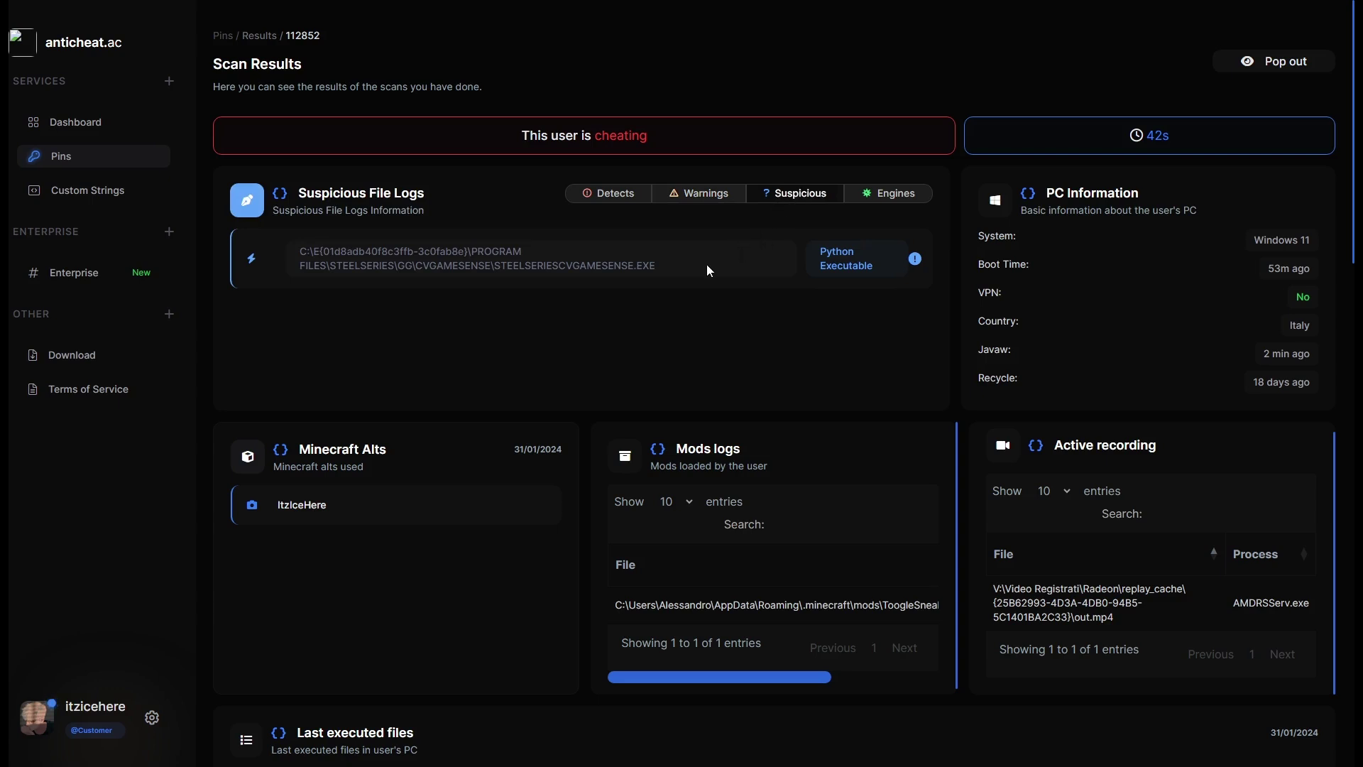
pyautogui.moveTo(749, 269); pyautogui.dragTo(679, 270)
pyautogui.click(301, 251)
pyautogui.click(679, 270)
pyautogui.moveTo(497, 267); pyautogui.dragTo(660, 268)
pyautogui.click(661, 268)
pyautogui.moveTo(494, 263); pyautogui.dragTo(643, 266)
pyautogui.click(643, 267)
# Point out the Python Executable flag on the SteelSeries entry.
pyautogui.moveTo(916, 262)
pyautogui.moveTo(877, 269); pyautogui.dragTo(828, 252)
pyautogui.click(813, 253)
# Show the Engines file logs and highlight the processhacker.exe (30) and ocean.exe (20) paths.
pyautogui.click(891, 199)
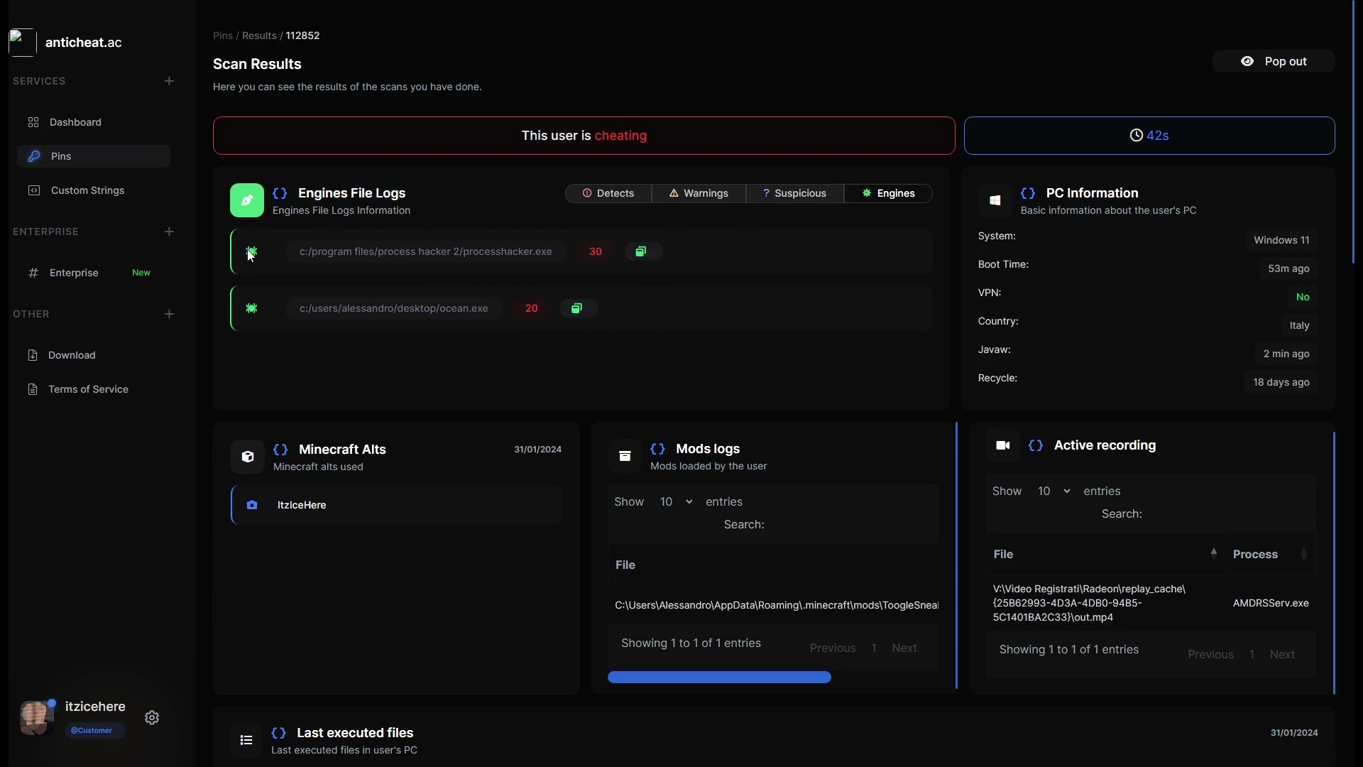
pyautogui.click(578, 311)
pyautogui.moveTo(548, 253)
pyautogui.mouseDown()
pyautogui.moveTo(276, 253)
pyautogui.moveTo(555, 258)
pyautogui.mouseUp()
pyautogui.click(297, 254)
pyautogui.moveTo(488, 301); pyautogui.dragTo(245, 303)
pyautogui.click(395, 304)
pyautogui.moveTo(492, 307); pyautogui.dragTo(234, 315)
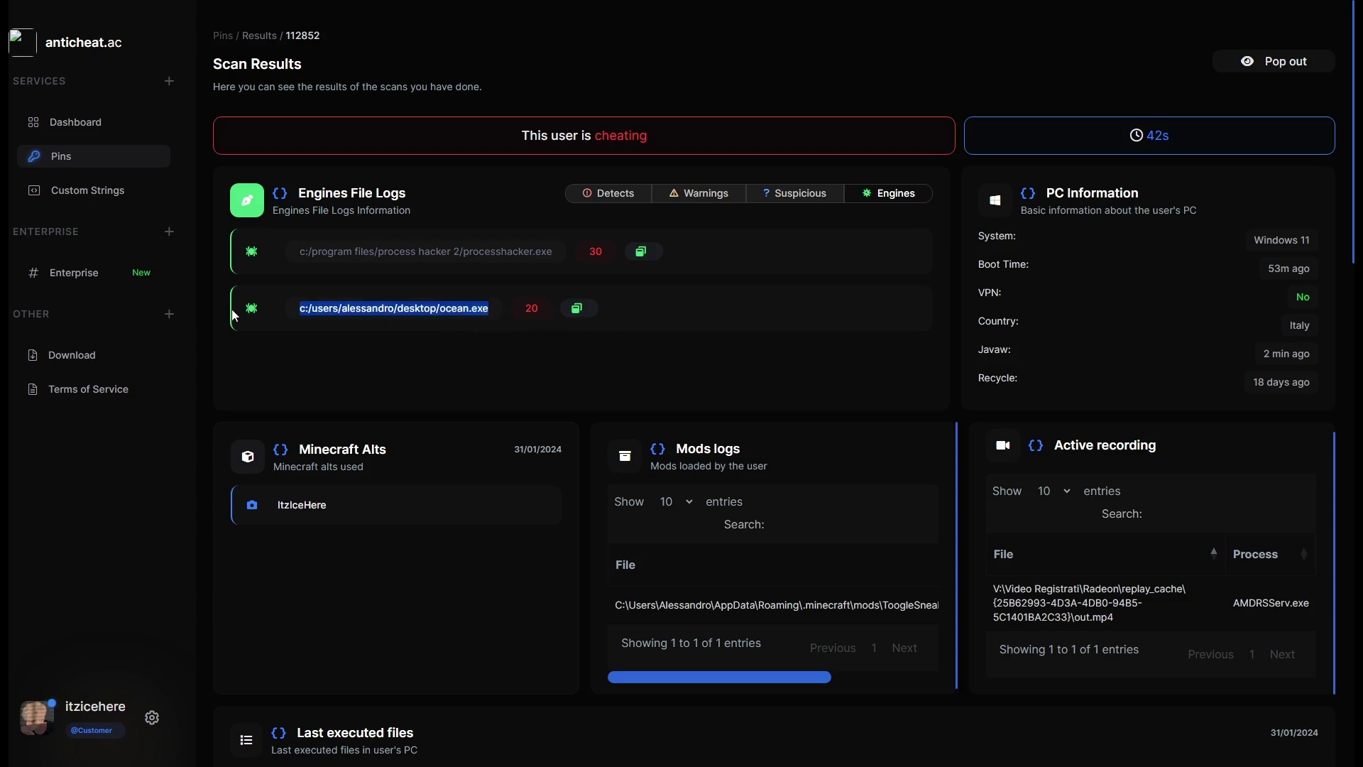
# Open ocean.exe's engine details and highlight the 20 detected engines and Win32 EXE file type.
pyautogui.click(577, 307)
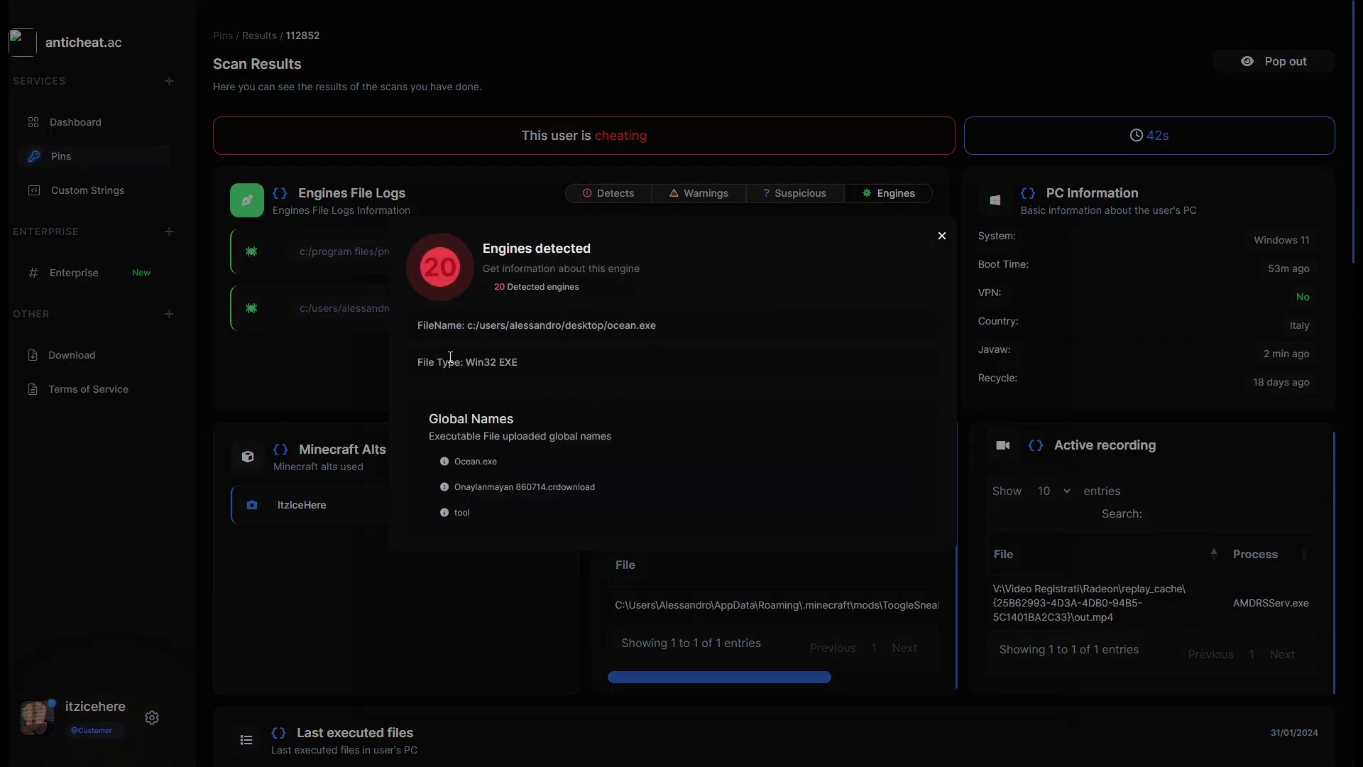
pyautogui.moveTo(506, 240); pyautogui.dragTo(611, 269)
pyautogui.click(509, 284)
pyautogui.moveTo(506, 285); pyautogui.dragTo(601, 289)
pyautogui.click(600, 289)
pyautogui.moveTo(496, 289); pyautogui.dragTo(621, 293)
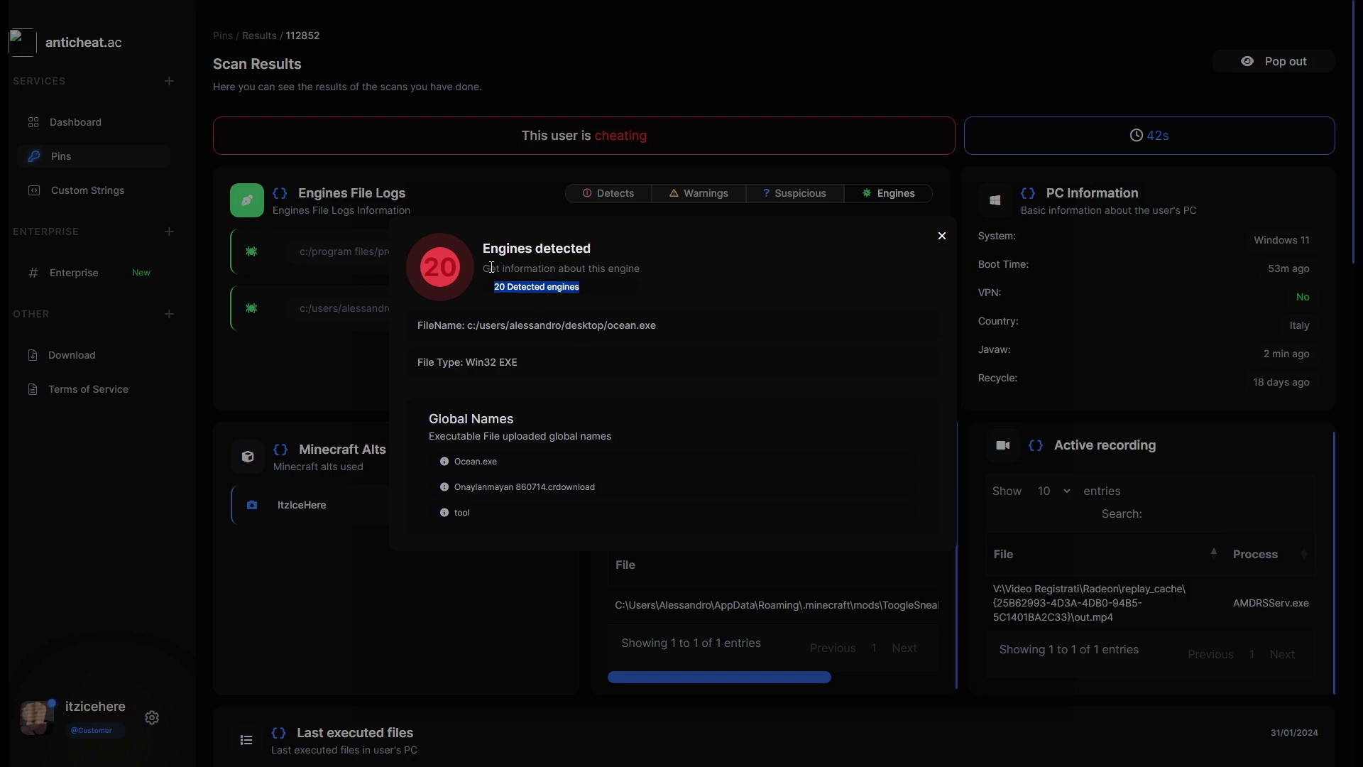
pyautogui.click(585, 275)
pyautogui.moveTo(425, 328); pyautogui.dragTo(415, 367)
pyautogui.click(474, 375)
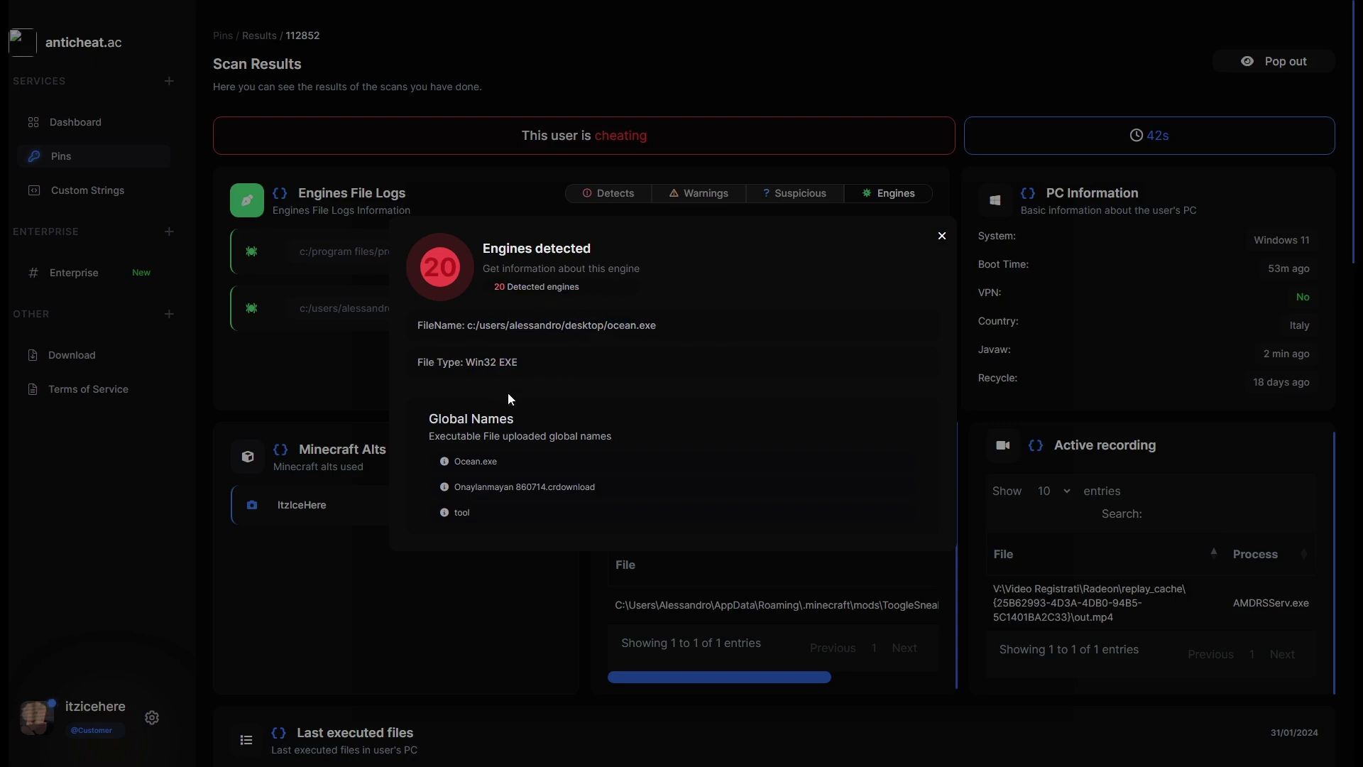
# Highlight the global names subtitle and the 'Onaylanmayan 860714.crdownload' global name.
pyautogui.tripleClick(624, 487)
pyautogui.click(468, 431)
pyautogui.moveTo(531, 439); pyautogui.dragTo(623, 435)
pyautogui.click(623, 436)
pyautogui.moveTo(454, 482); pyautogui.dragTo(598, 481)
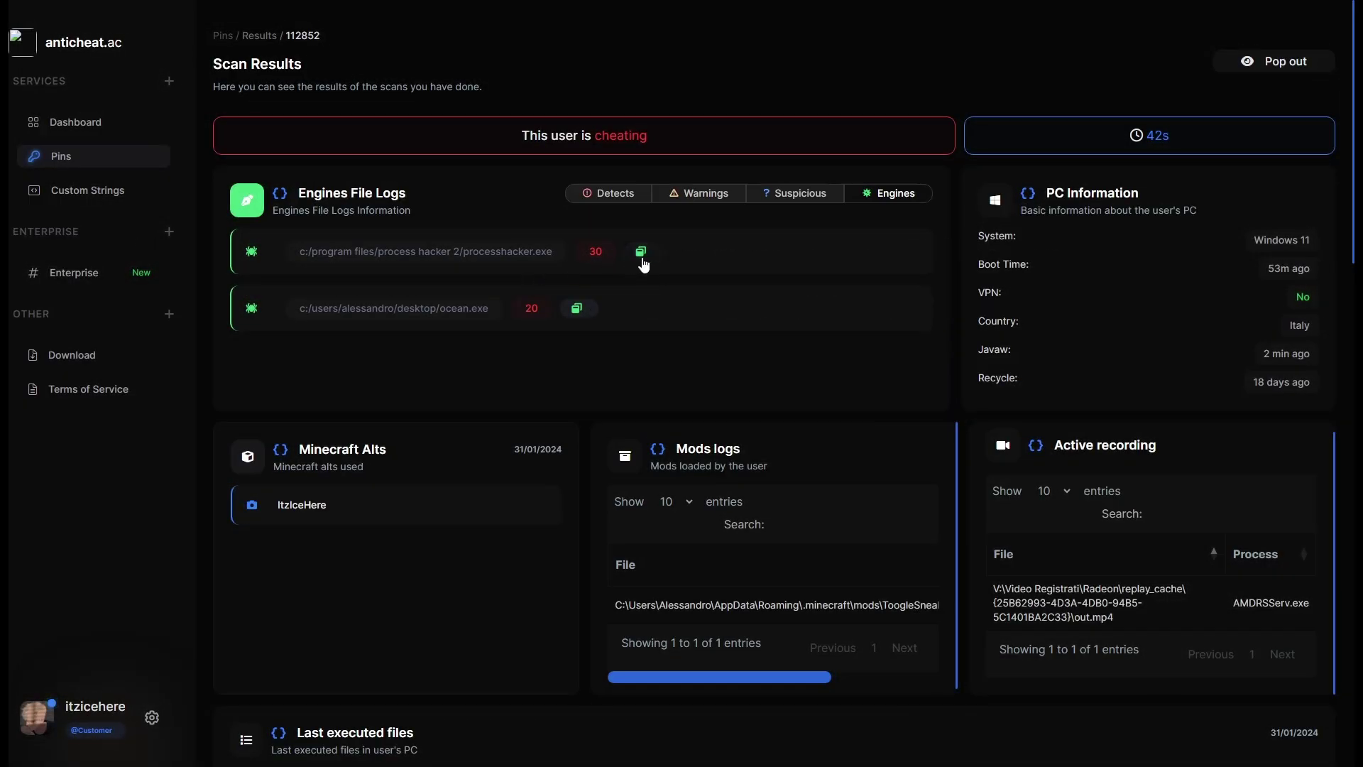
# Open processhacker.exe's 30-engine details and highlight the 'ProcessHacker.exe (copy)' global name.
pyautogui.click(641, 253)
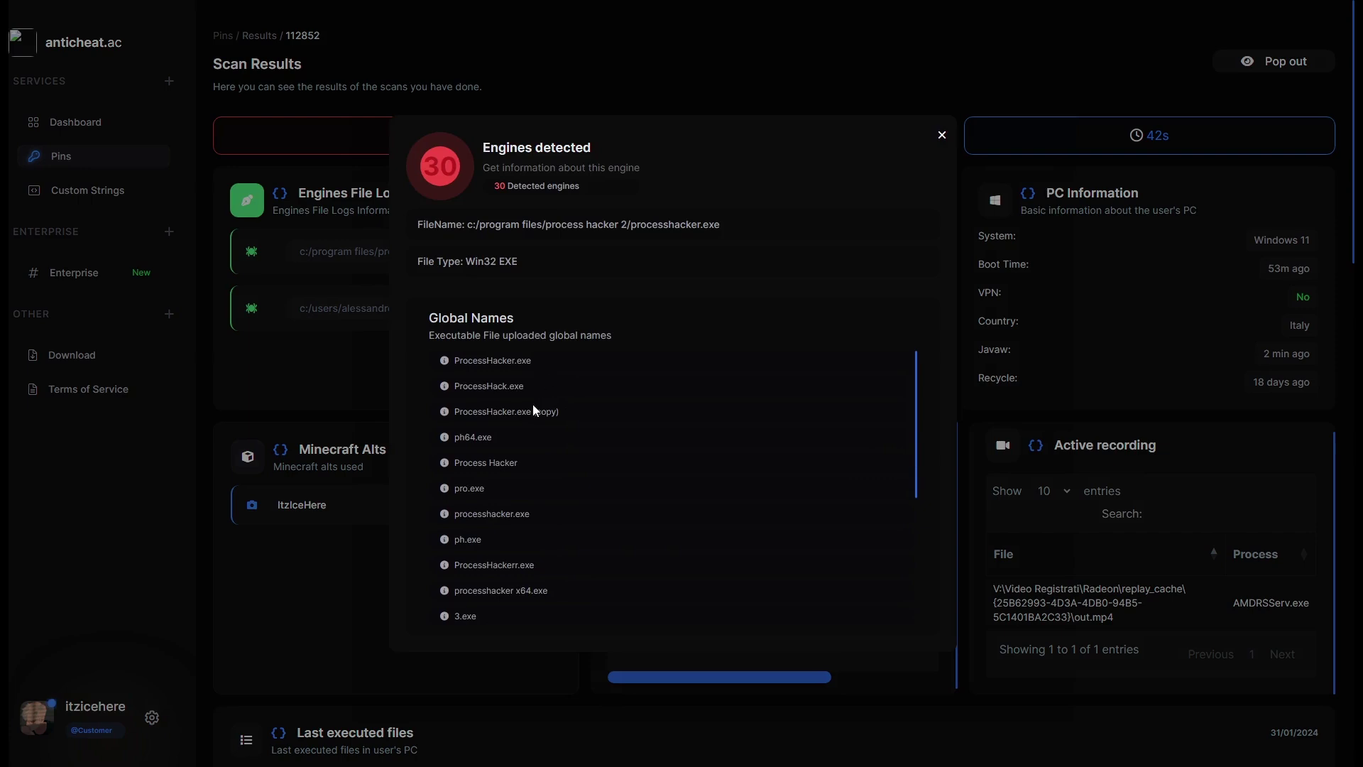
pyautogui.scroll(-3, 522, 384)
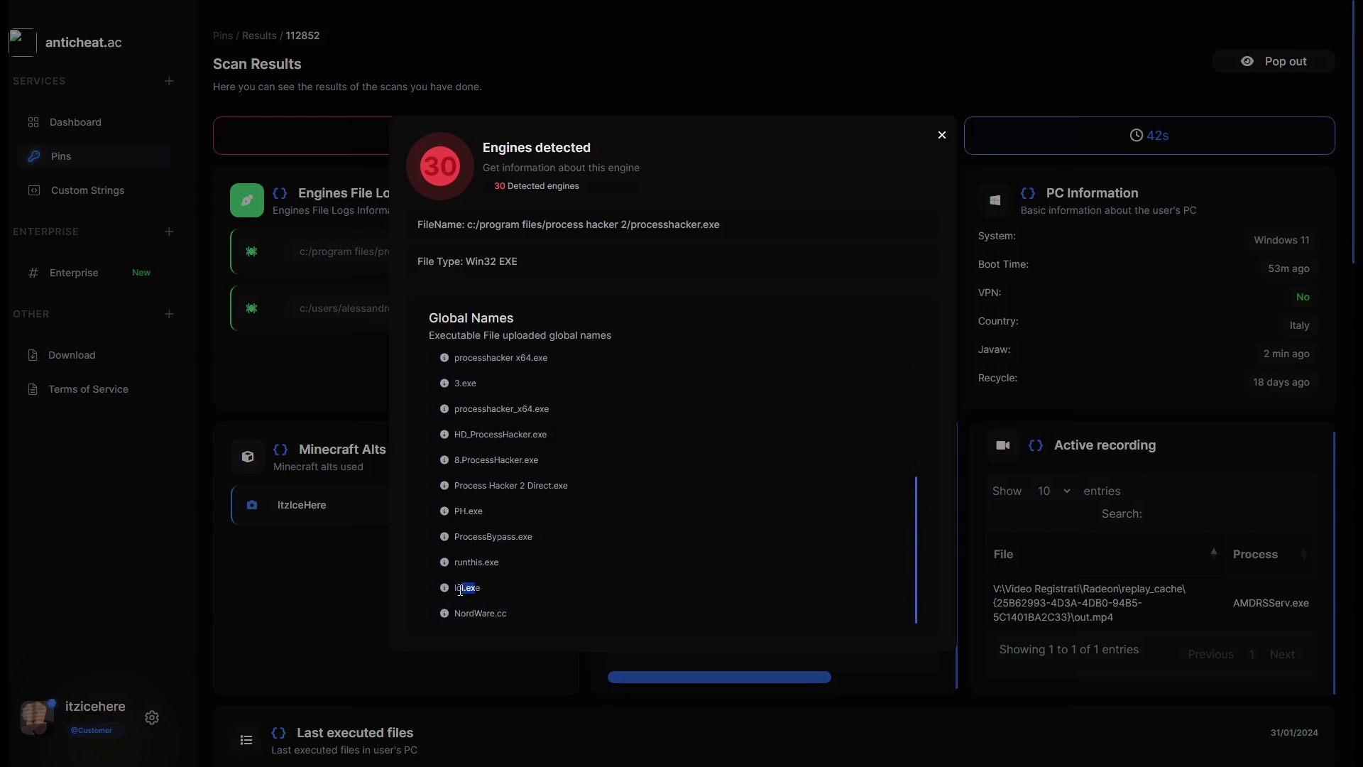
pyautogui.scroll(2, 468, 578)
pyautogui.scroll(3, 497, 511)
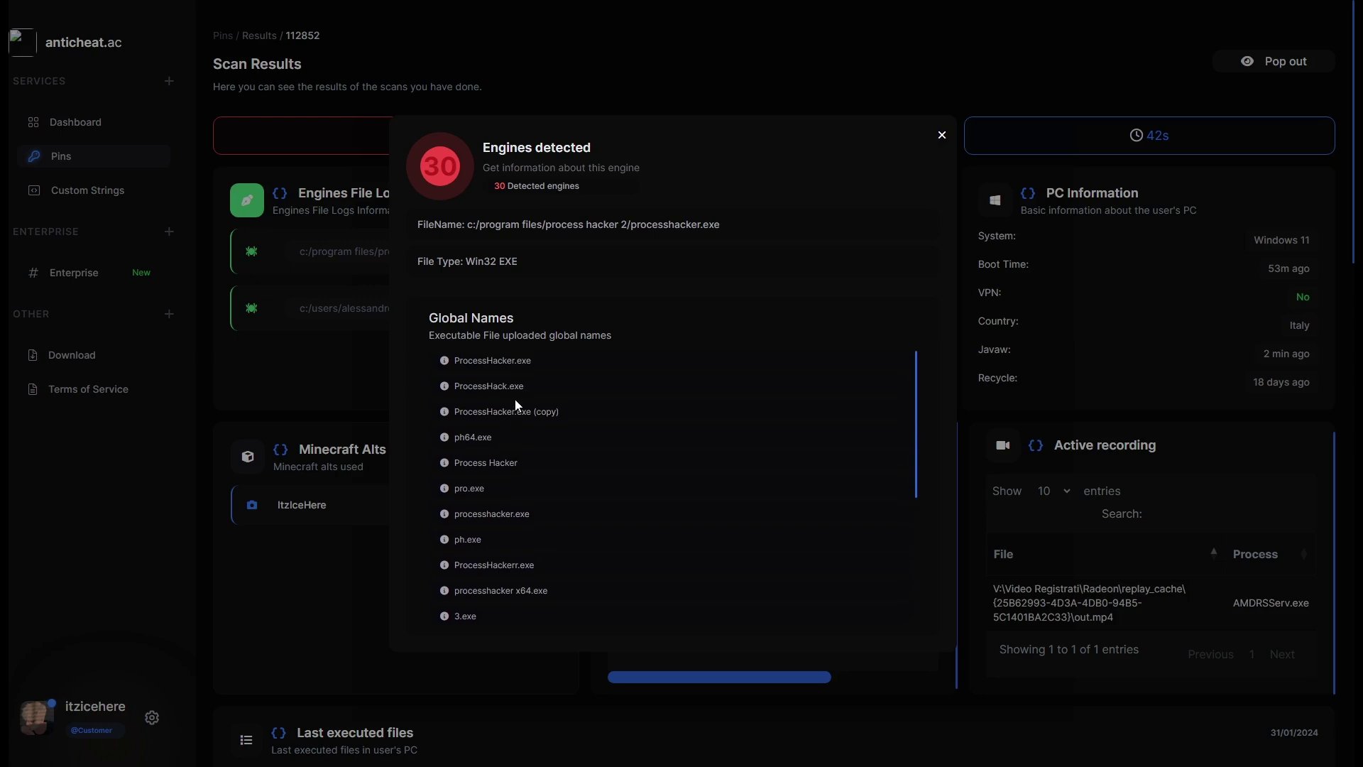
pyautogui.moveTo(443, 413); pyautogui.dragTo(573, 414)
pyautogui.click(520, 402)
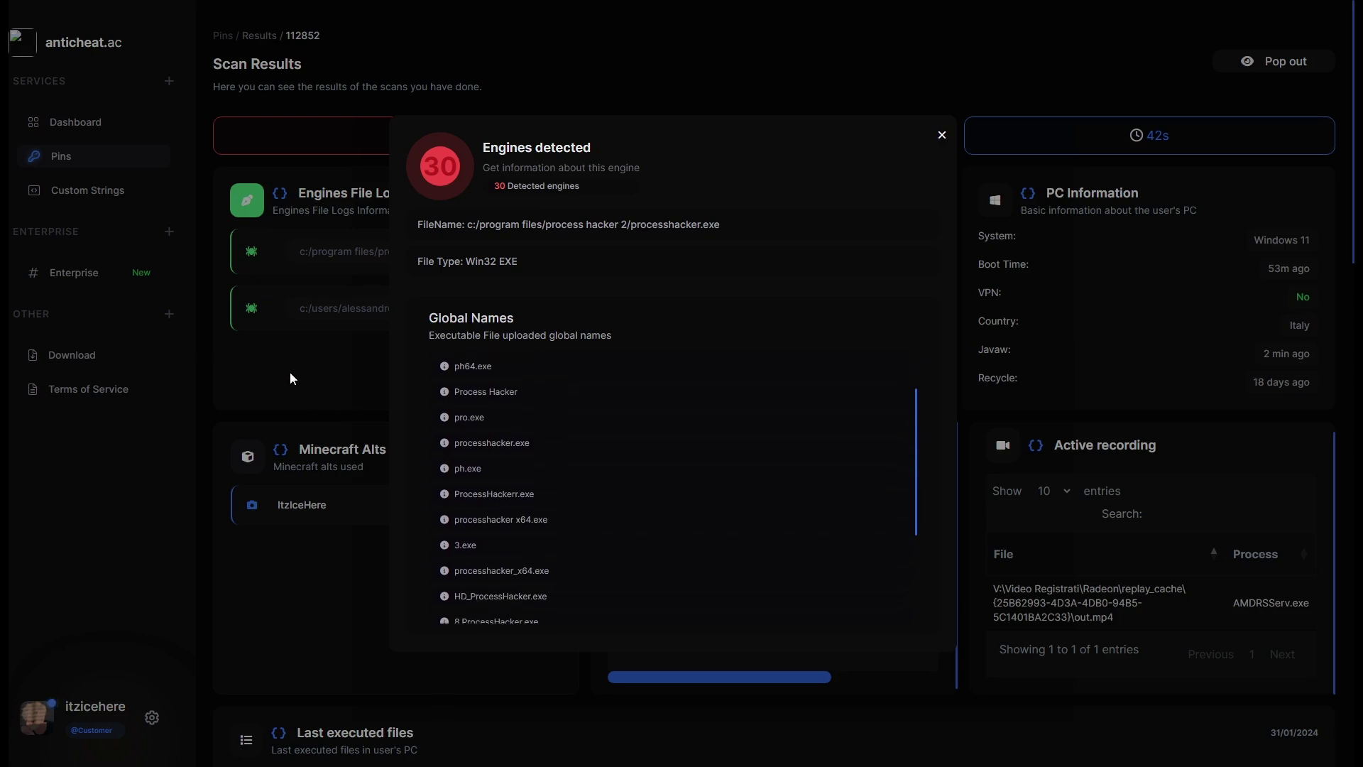
# Close the engine details and scroll down to the Last executed files table.
pyautogui.click(941, 142)
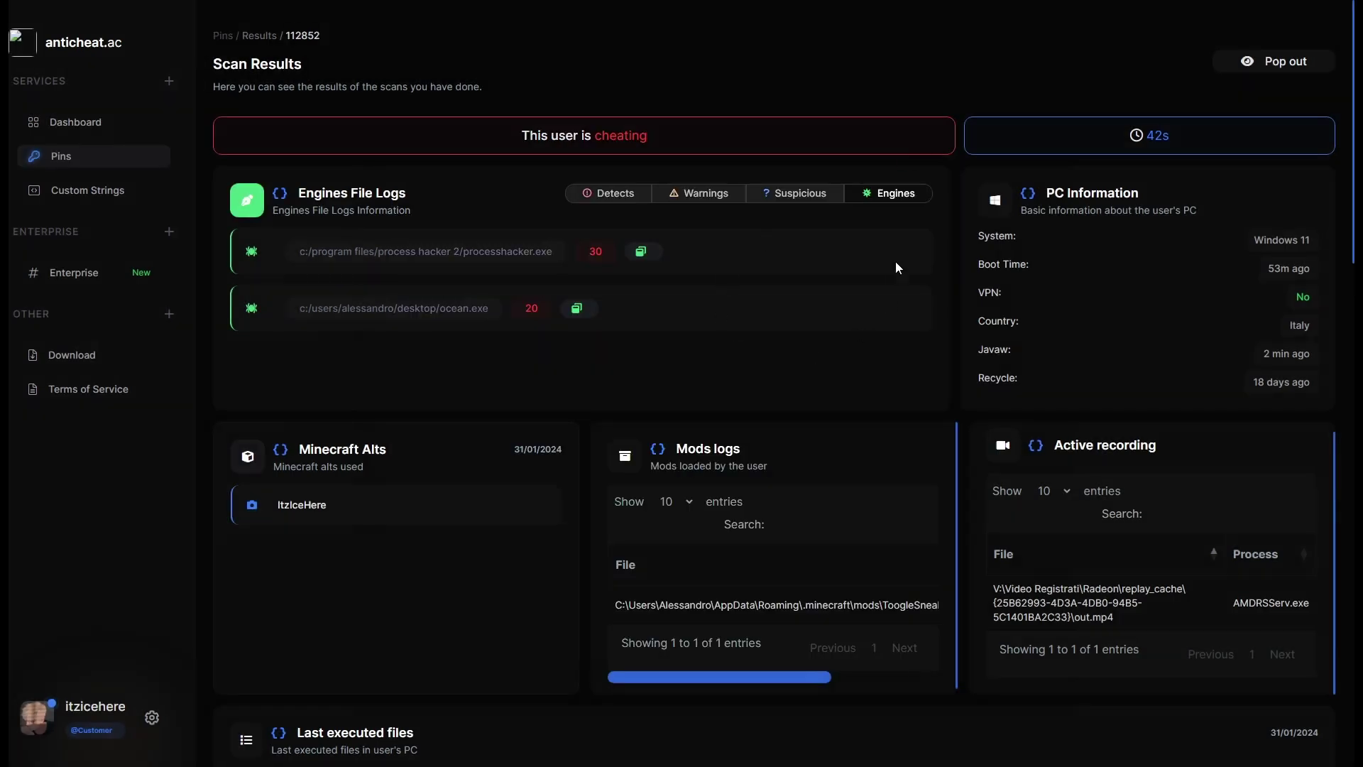
pyautogui.scroll(-3, 915, 277)
pyautogui.scroll(-5, 675, 511)
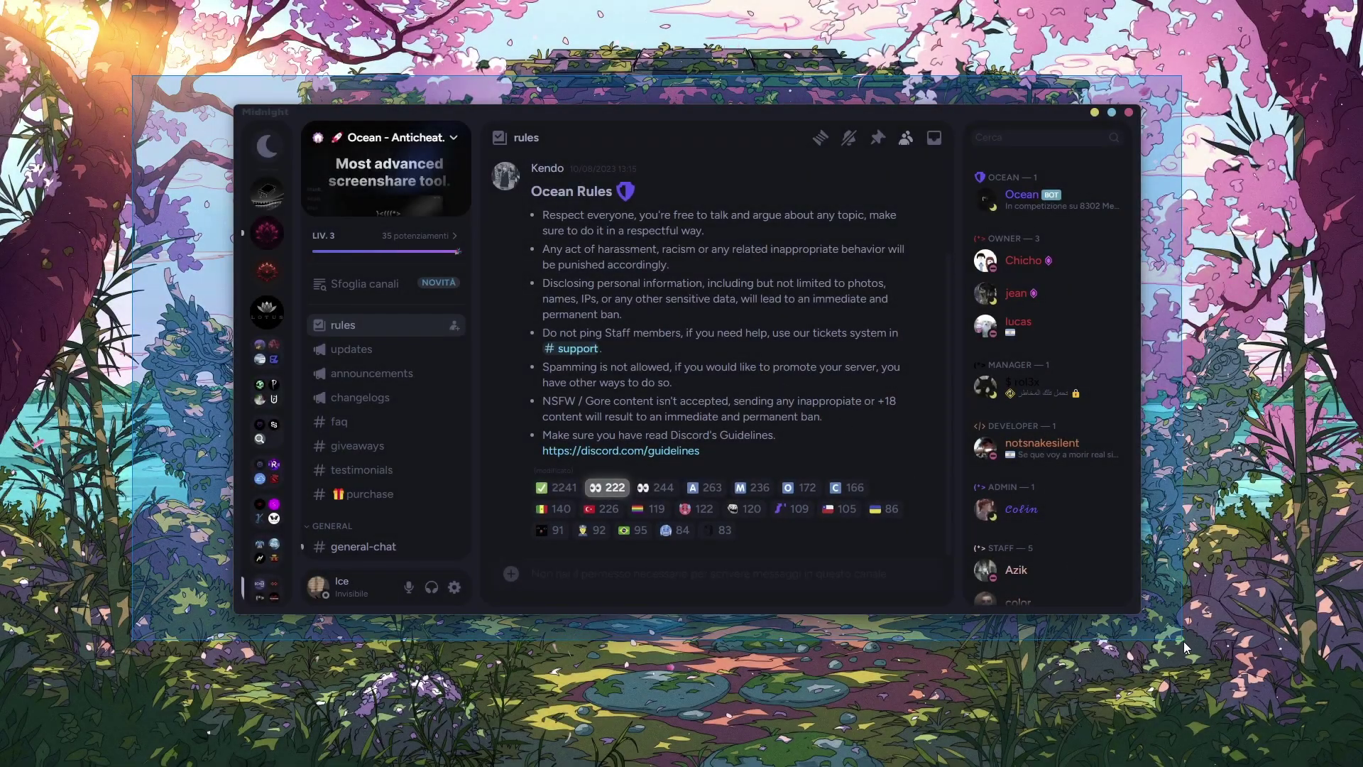
# Maximize Discord and view the Ocean server's updates and announcements channels.
pyautogui.moveTo(1182, 644); pyautogui.dragTo(1179, 645)
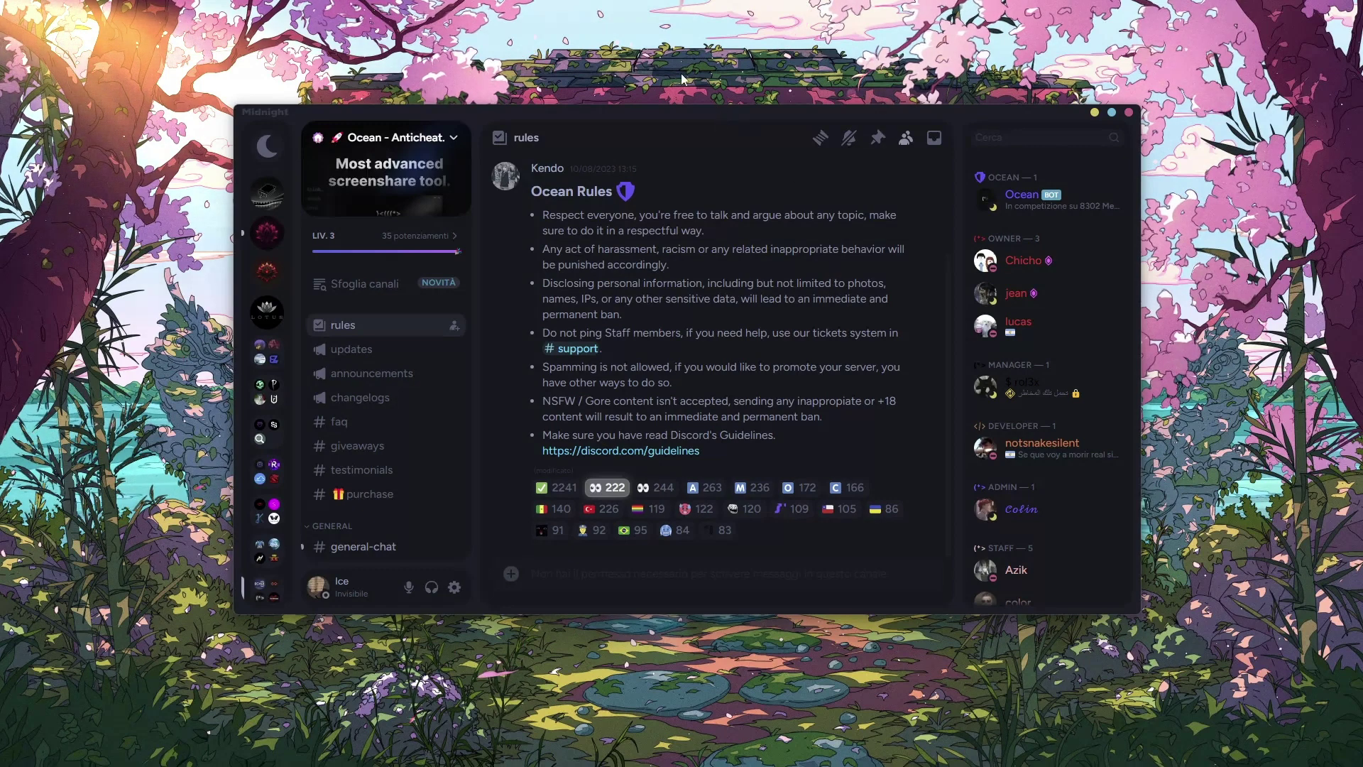
pyautogui.doubleClick(687, 115)
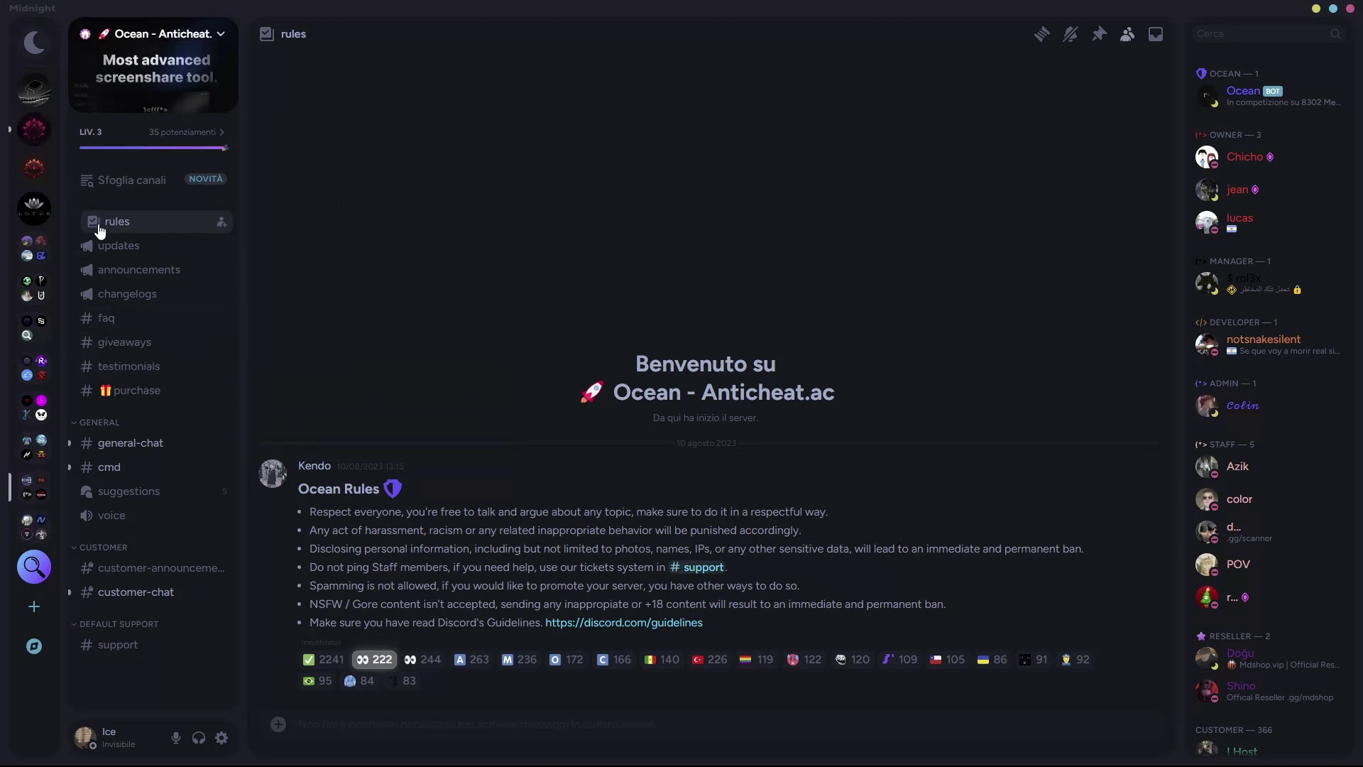
pyautogui.click(120, 246)
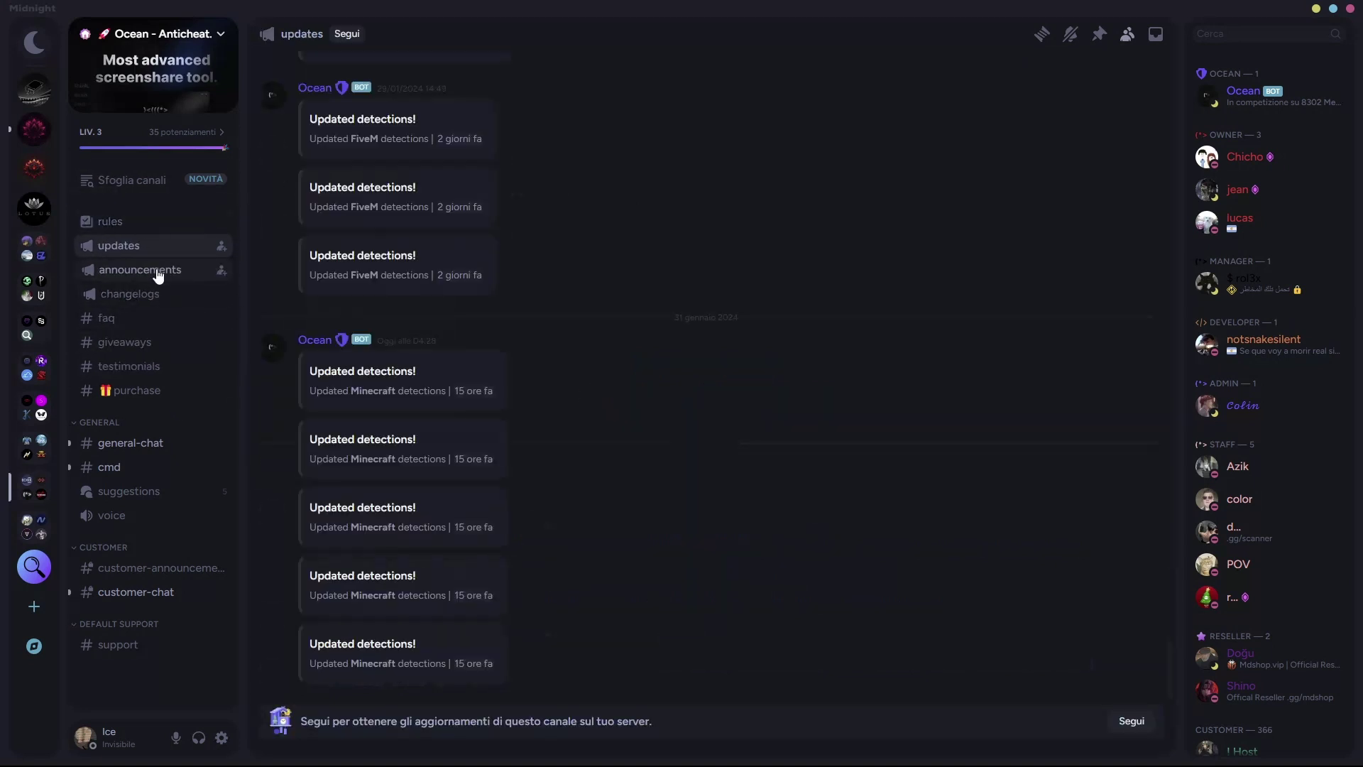
pyautogui.click(143, 269)
pyautogui.click(174, 245)
# Browse changelogs, faq, general-chat and cmd, return to general-chat, then restore the window size.
pyautogui.click(175, 275)
pyautogui.click(179, 291)
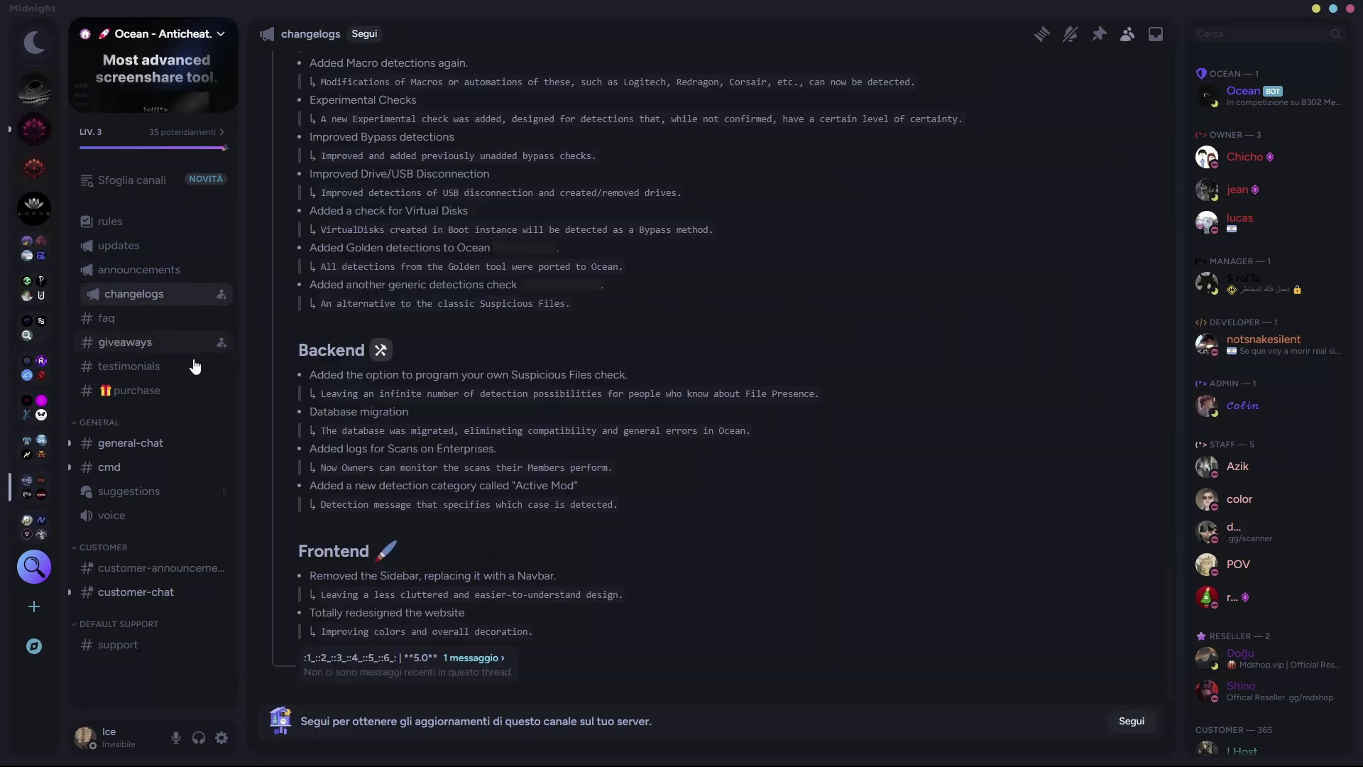
pyautogui.click(142, 321)
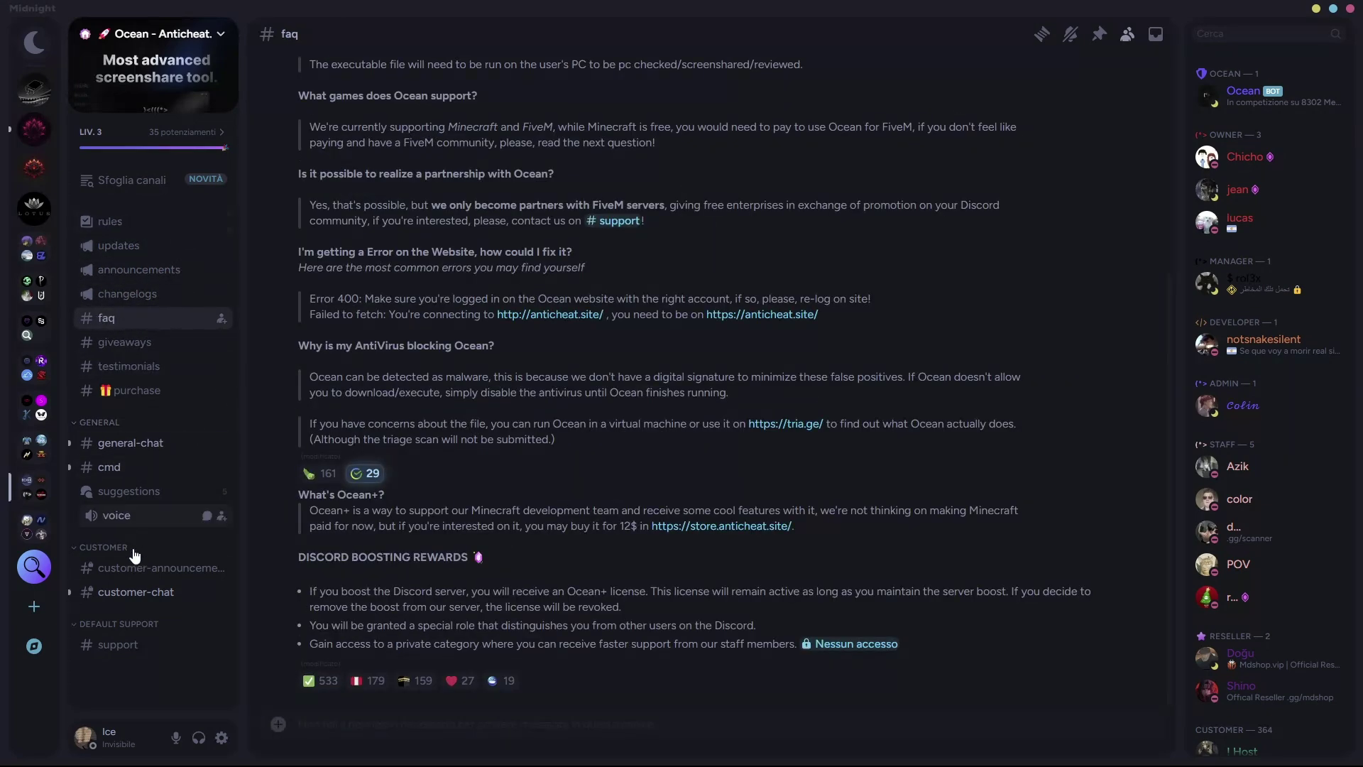
pyautogui.click(156, 444)
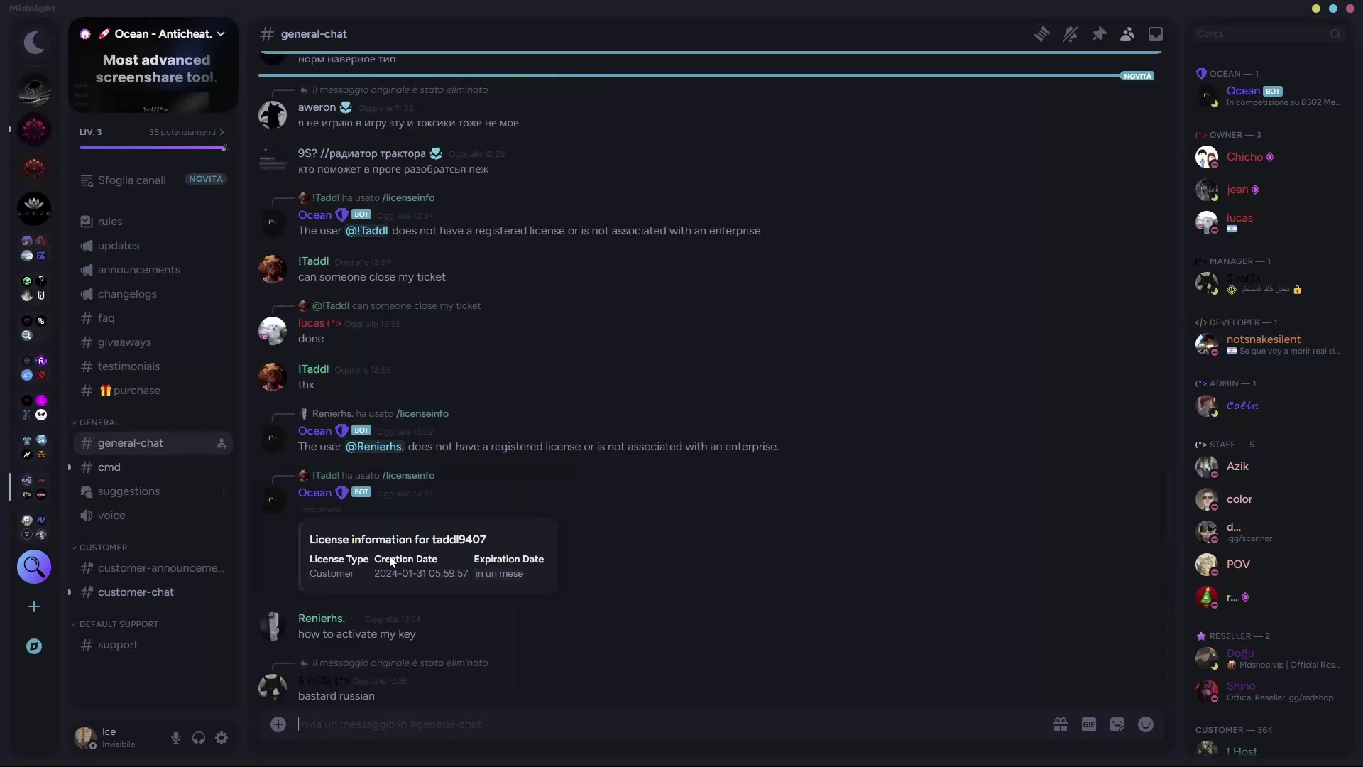
pyautogui.click(132, 468)
pyautogui.scroll(-5, 561, 433)
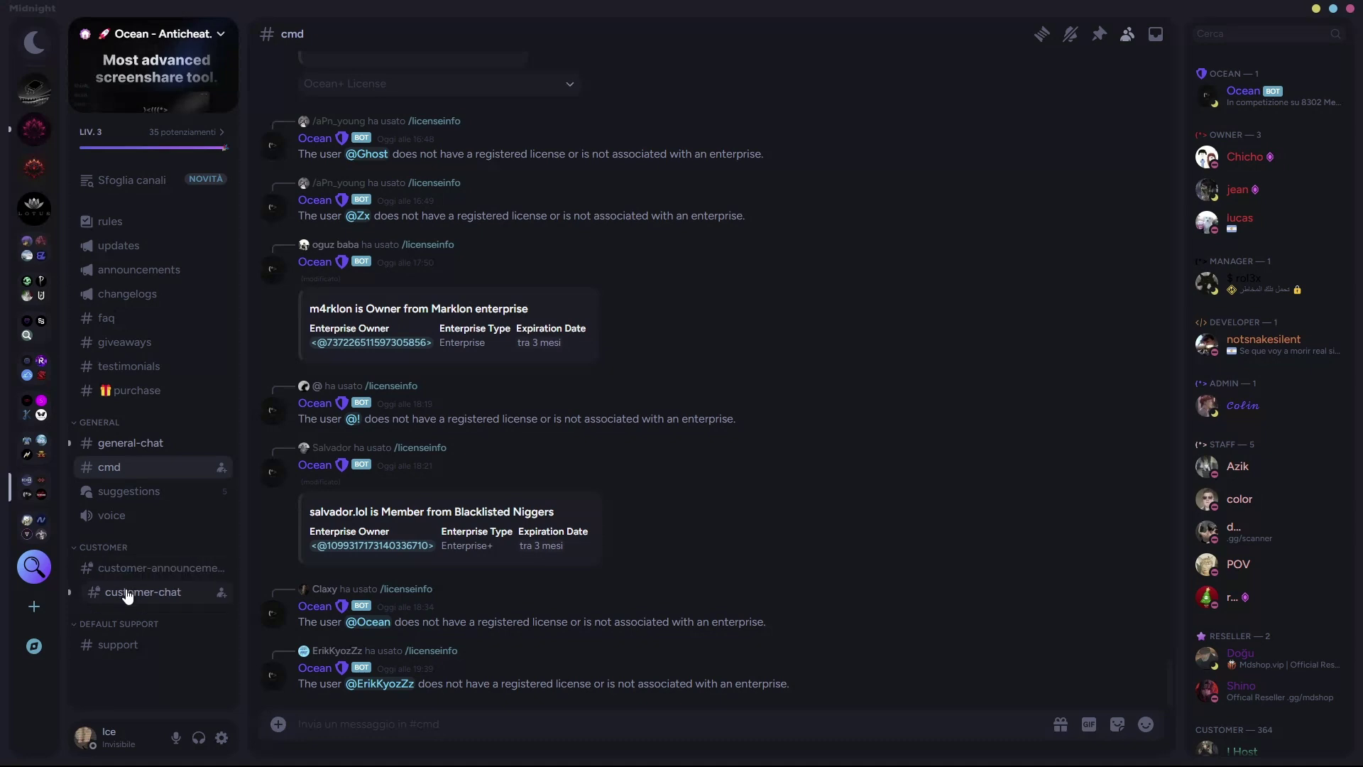
pyautogui.click(147, 446)
pyautogui.scroll(-10, 458, 460)
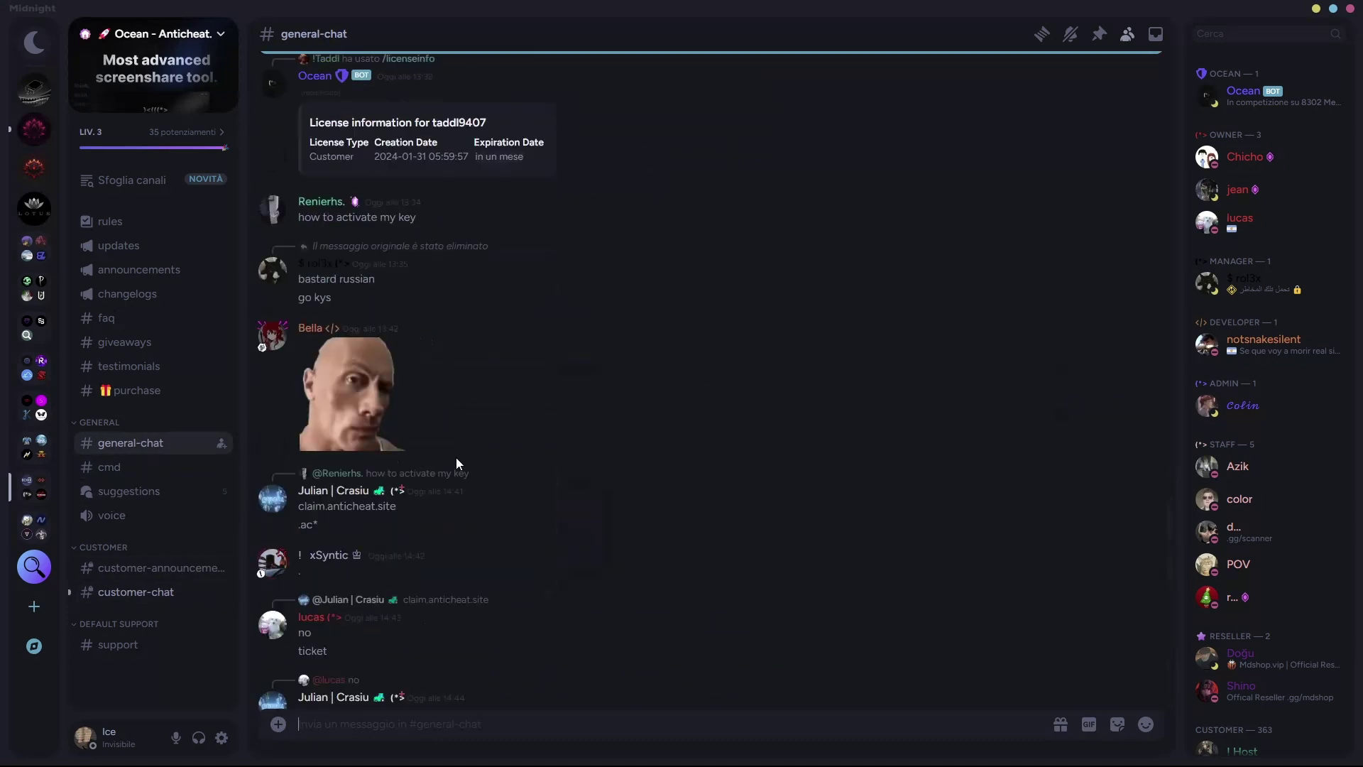
pyautogui.scroll(-8, 453, 458)
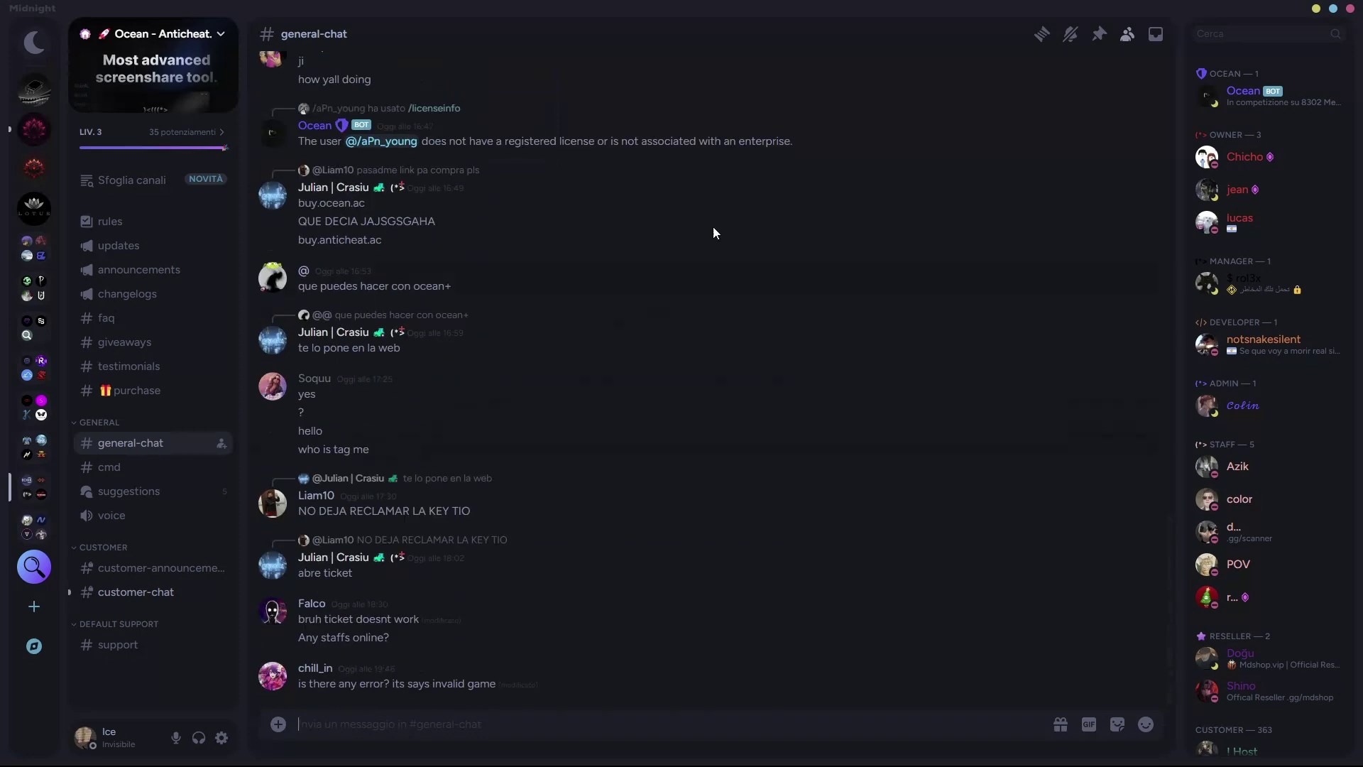
pyautogui.moveTo(311, 15); pyautogui.dragTo(658, 99)
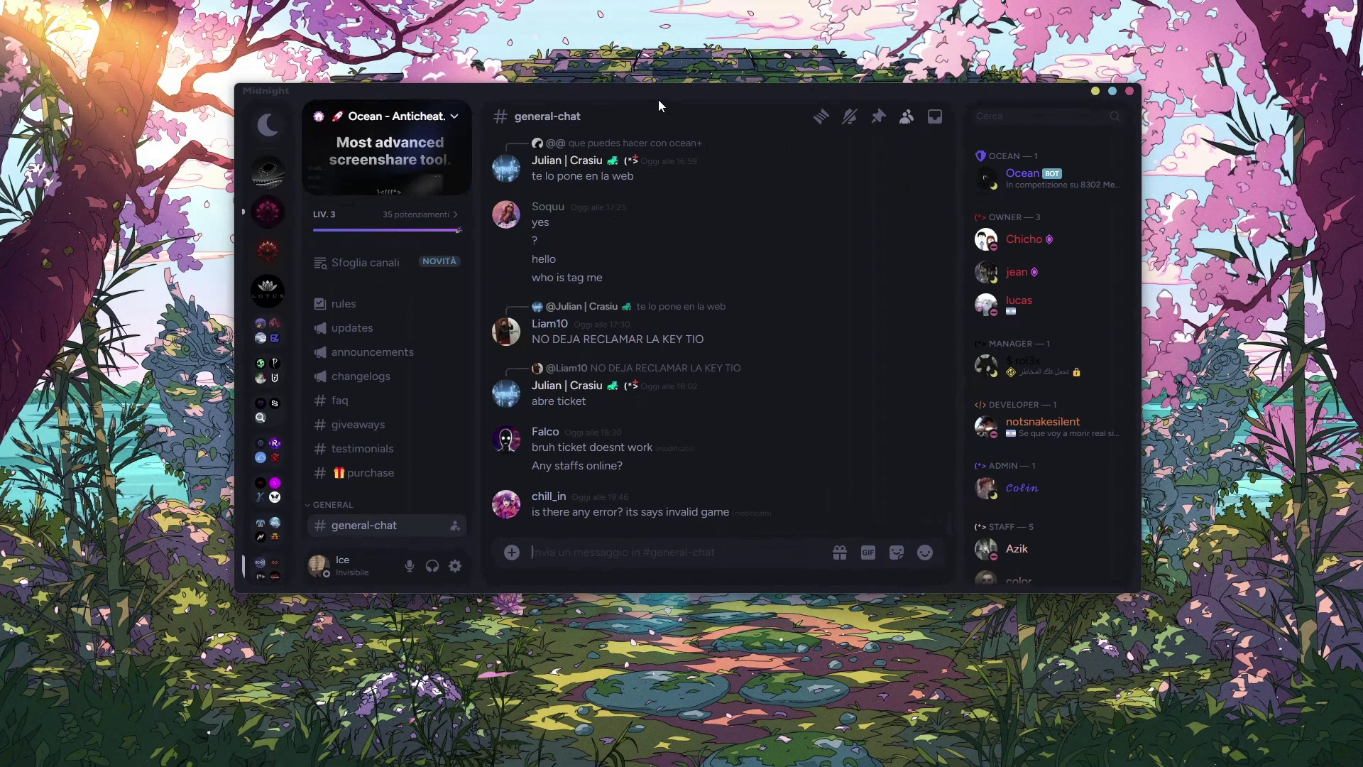